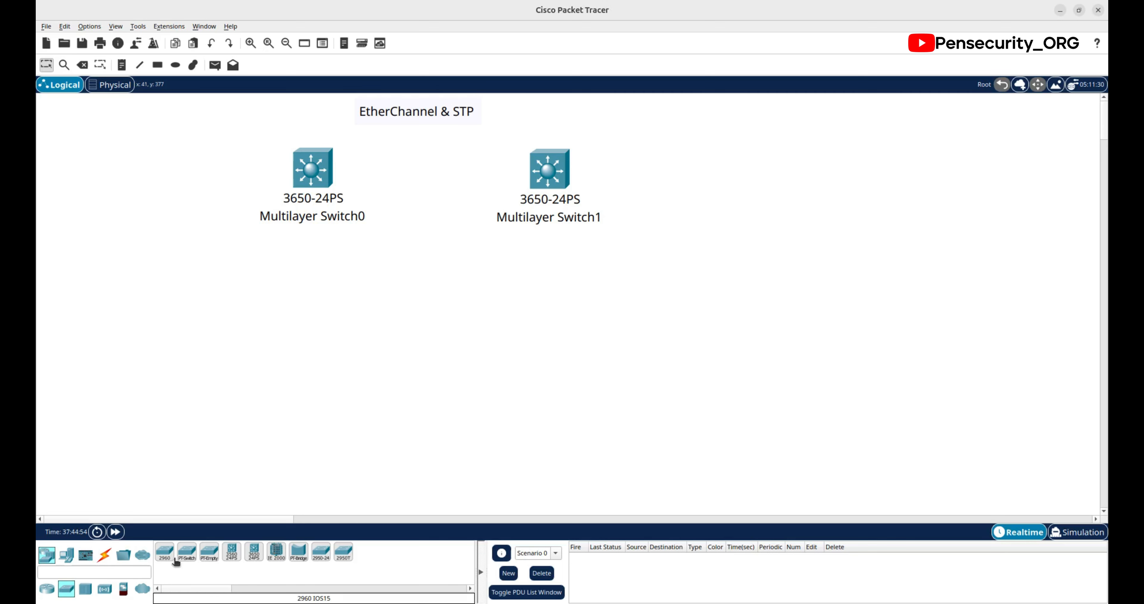
Step: Add three 2960 switches in a row below the multilayer switches and lower the row to leave room for links
drag(166, 552, 247, 288)
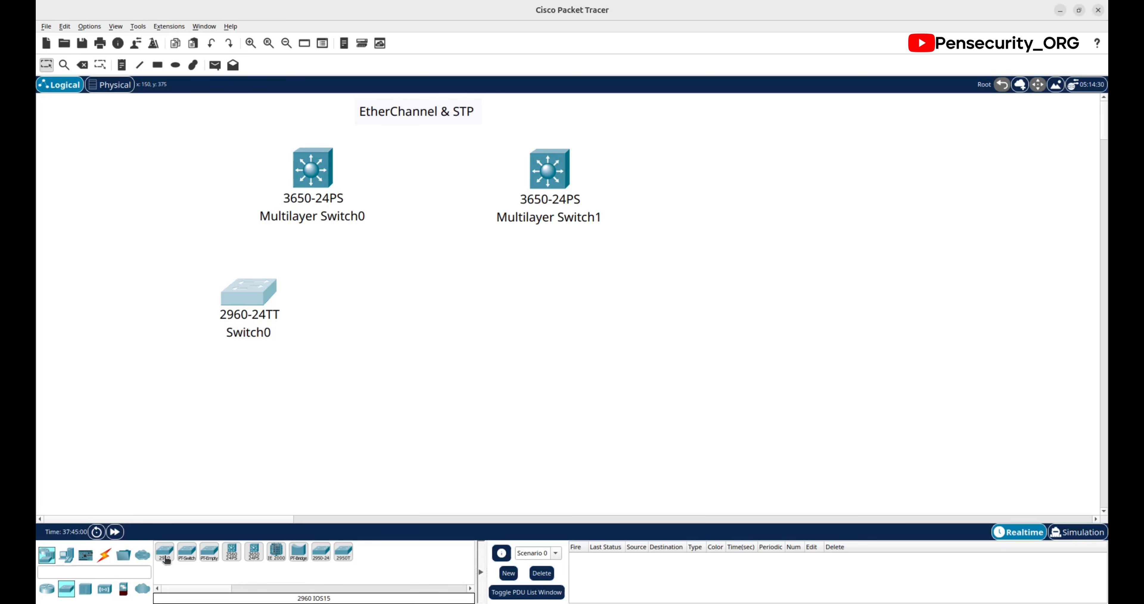
drag(164, 552, 412, 289)
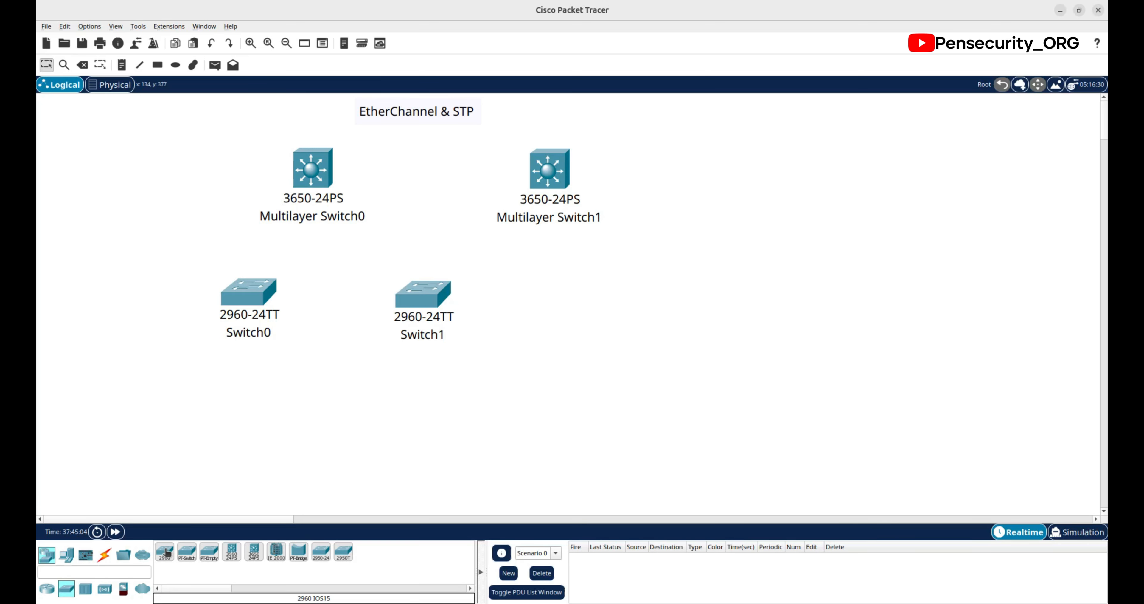
drag(166, 553, 589, 296)
drag(192, 277, 631, 331)
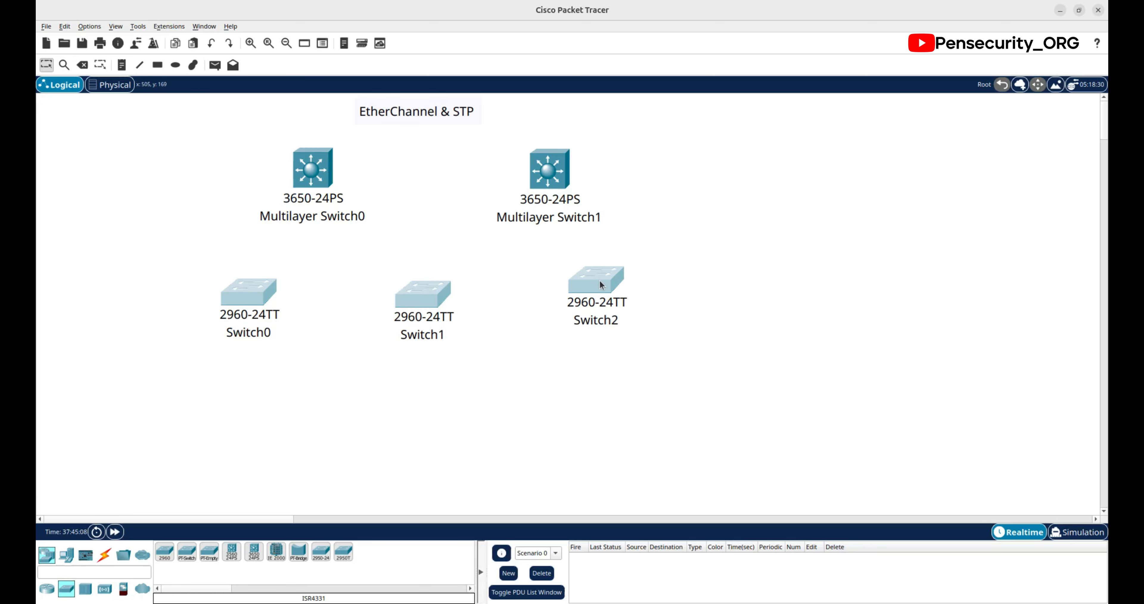
drag(600, 279, 603, 317)
click(571, 326)
drag(408, 331, 416, 334)
click(518, 357)
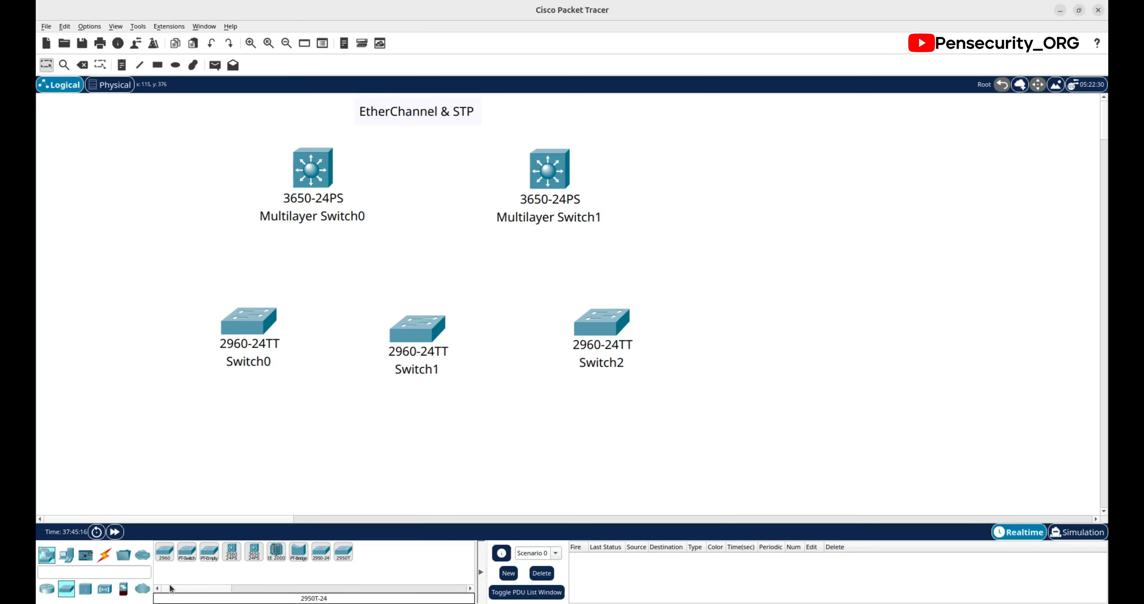
Step: Add two PCs and a printer to the workspace below Switch0
click(69, 558)
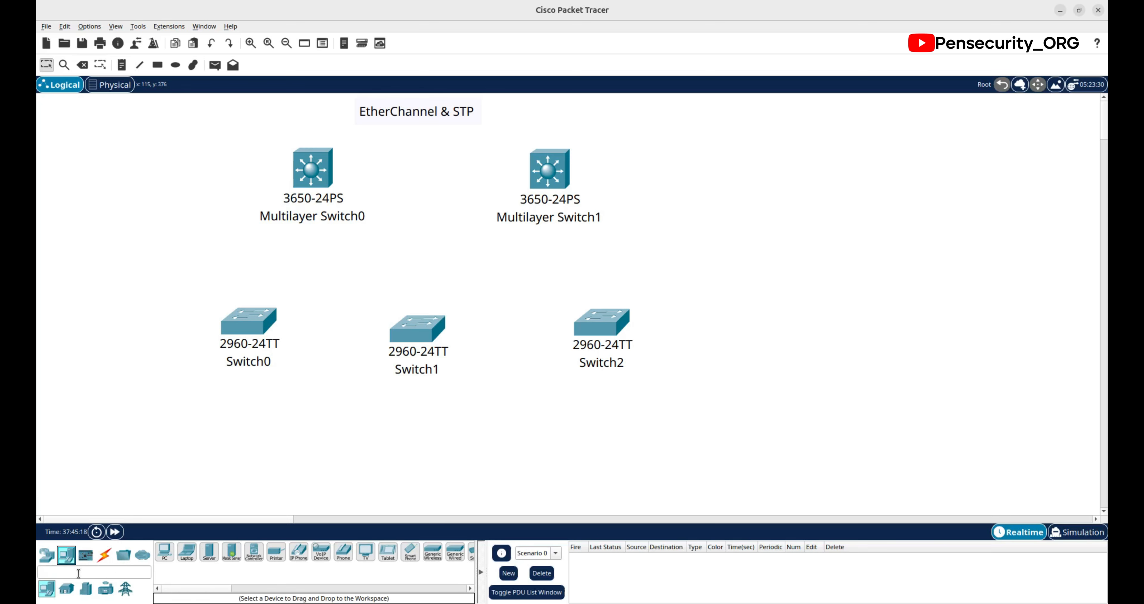
drag(164, 551, 176, 442)
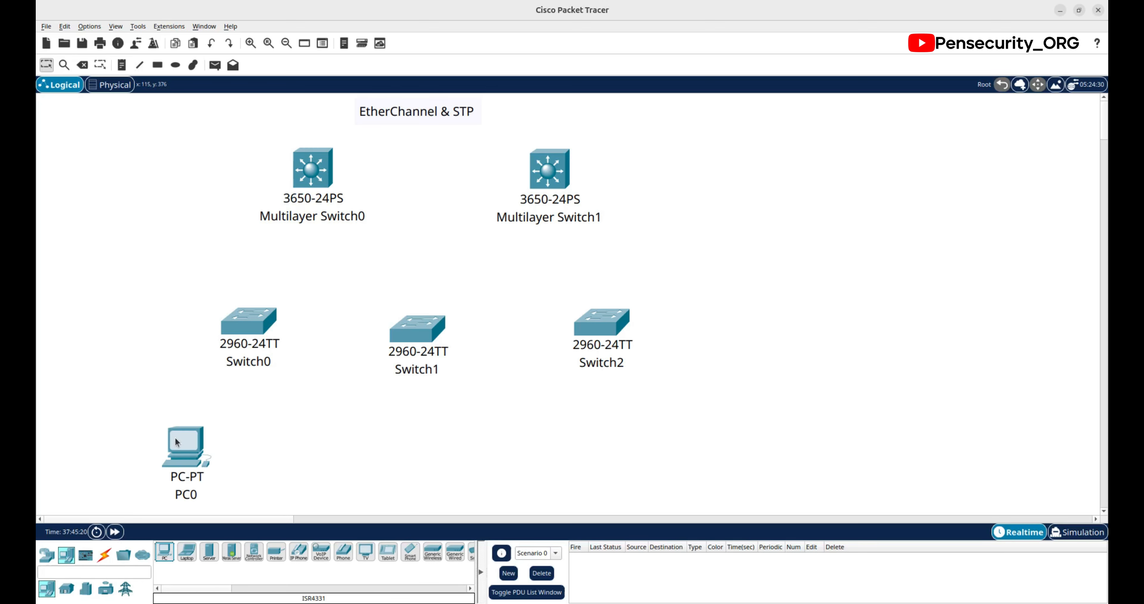
drag(164, 551, 238, 451)
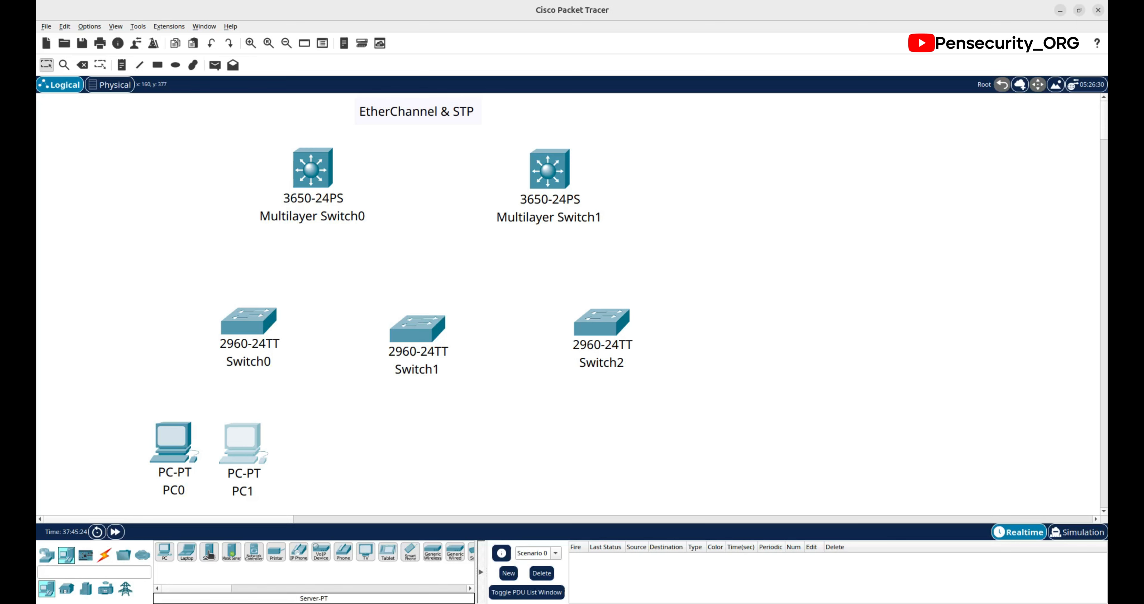
drag(276, 551, 319, 440)
Step: Arrange the two PCs side by side below and to the left of Switch0, with the printer beneath them
drag(407, 492, 172, 438)
drag(173, 439, 122, 423)
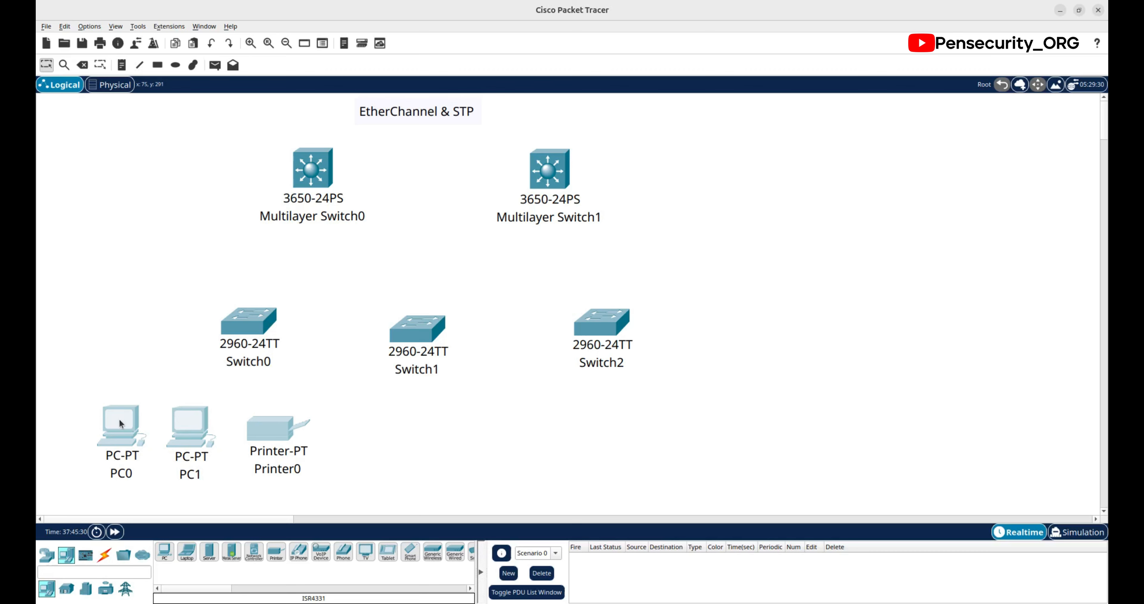
click(353, 489)
drag(272, 443, 155, 497)
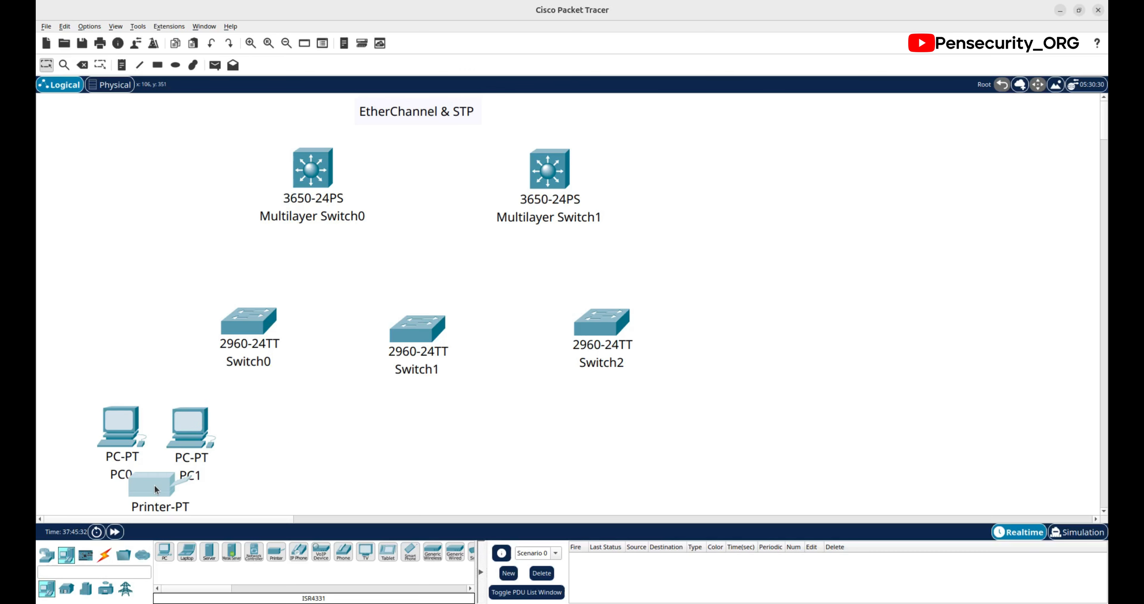
drag(191, 423, 205, 407)
drag(116, 417, 119, 399)
drag(189, 418, 131, 398)
mouse_move(151, 479)
mouse_down()
mouse_move(145, 458)
mouse_move(149, 485)
mouse_move(156, 465)
mouse_up()
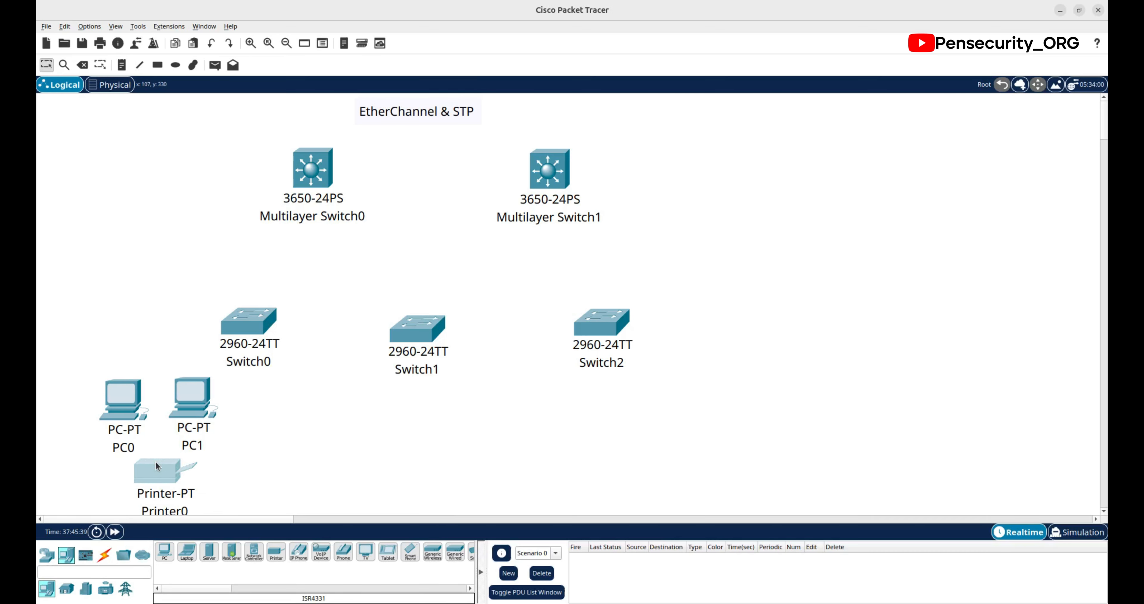
click(262, 469)
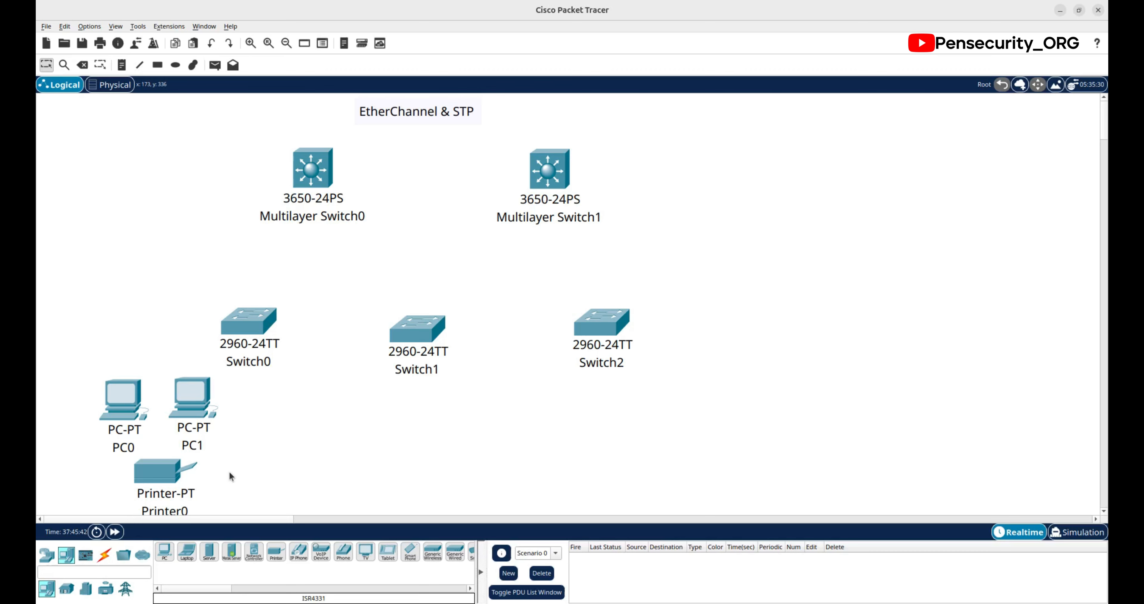
Step: Copy the group of two PCs and a printer, placing one copy under Switch1 and another under Switch2
drag(230, 470, 136, 398)
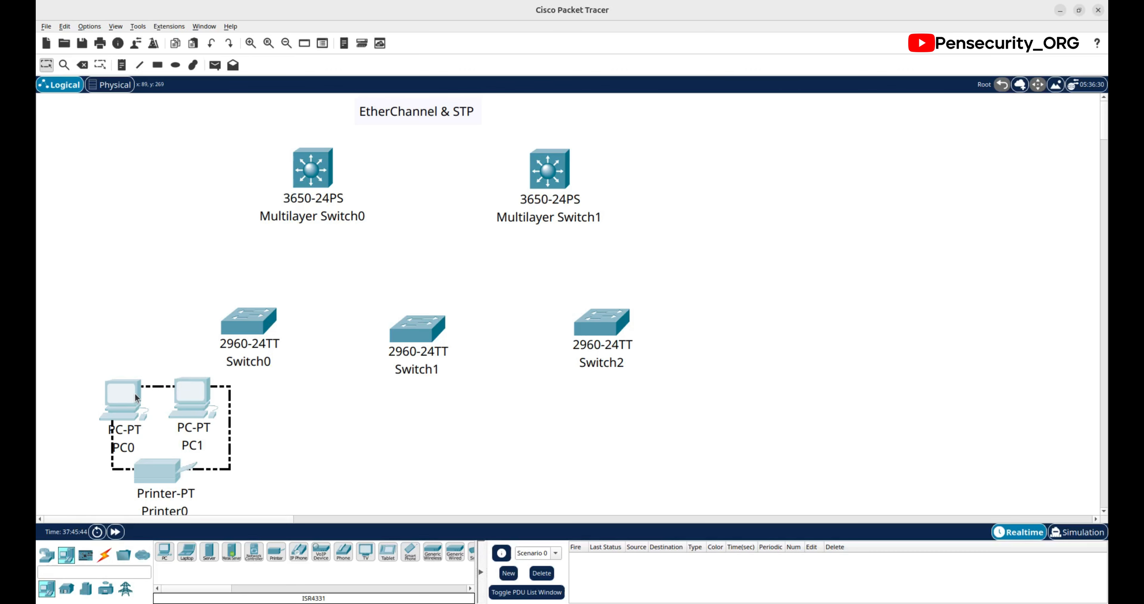
key(ctrl+v)
drag(180, 341, 441, 400)
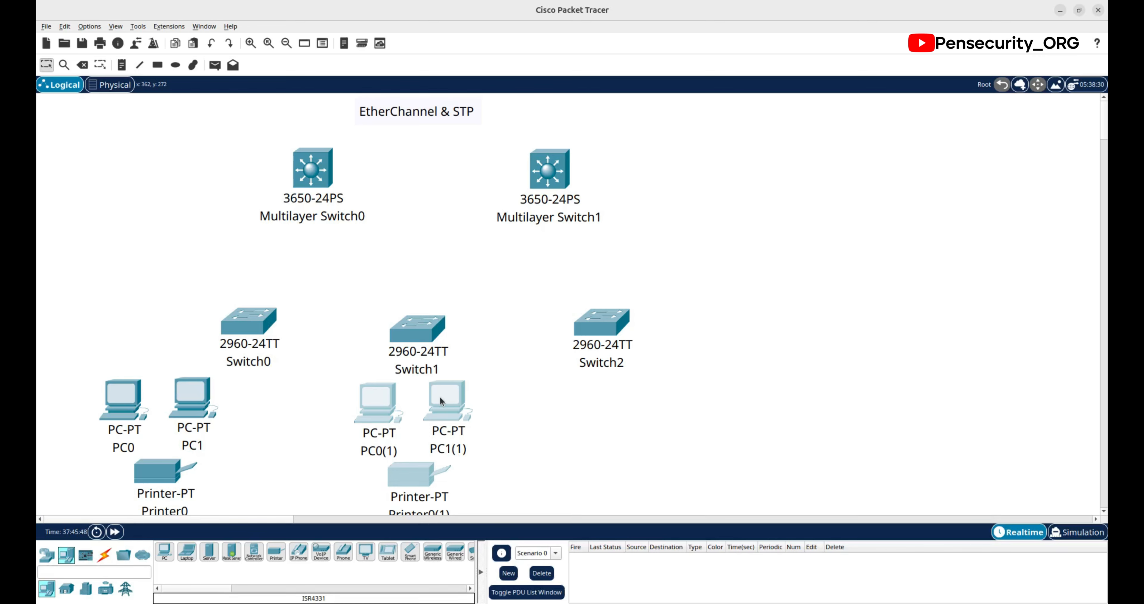
click(554, 430)
key(ctrl+v)
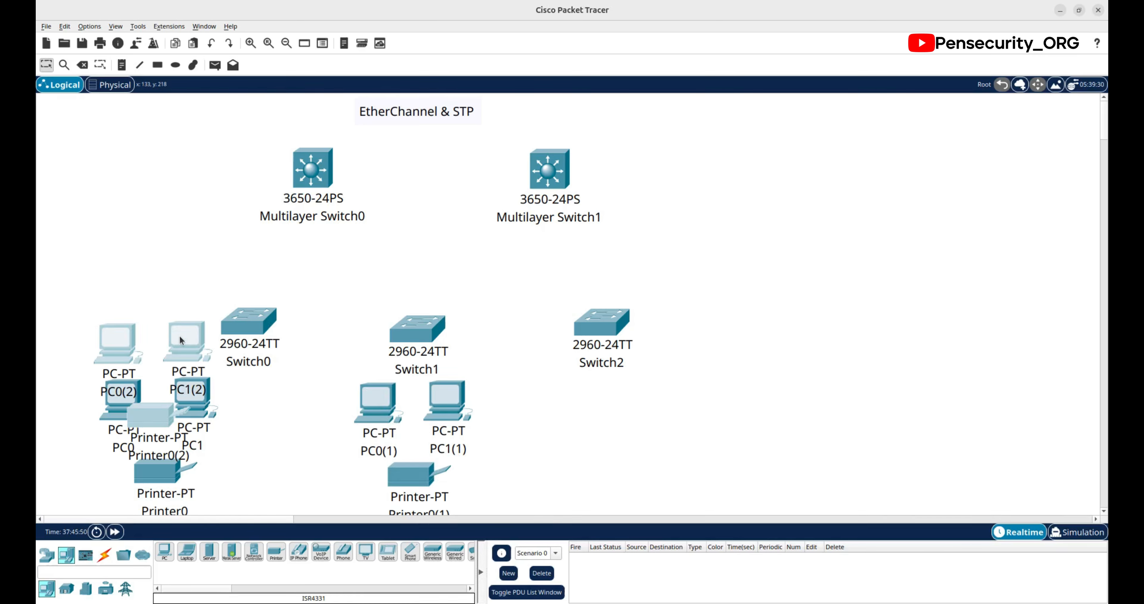
drag(199, 352, 648, 427)
click(722, 390)
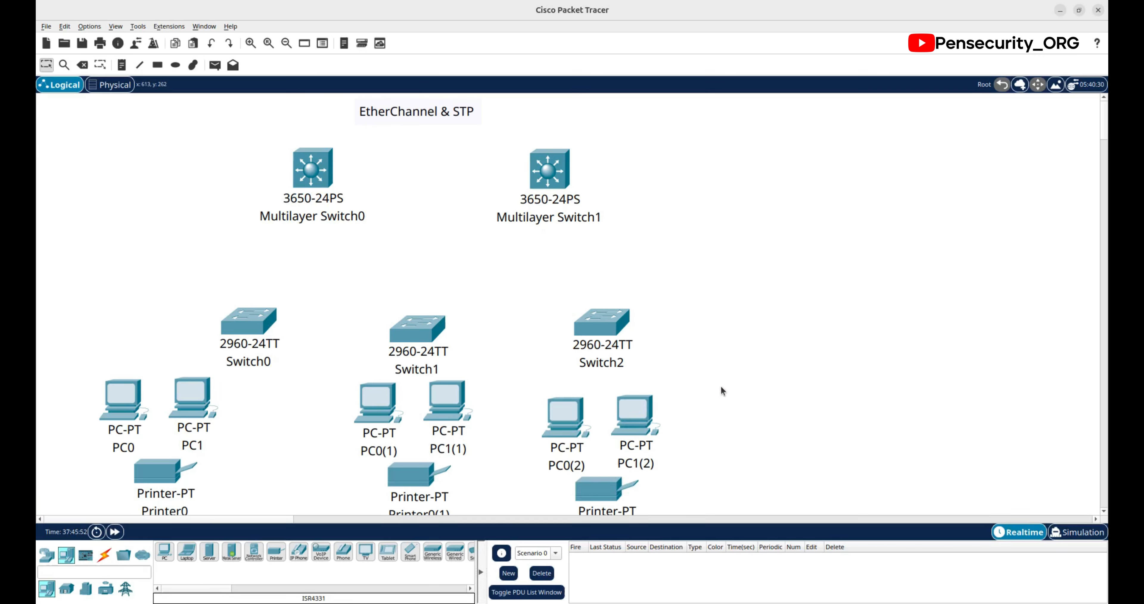
Step: Move both multilayer switches slightly higher and raise the row of three 2960 switches
drag(318, 172, 312, 157)
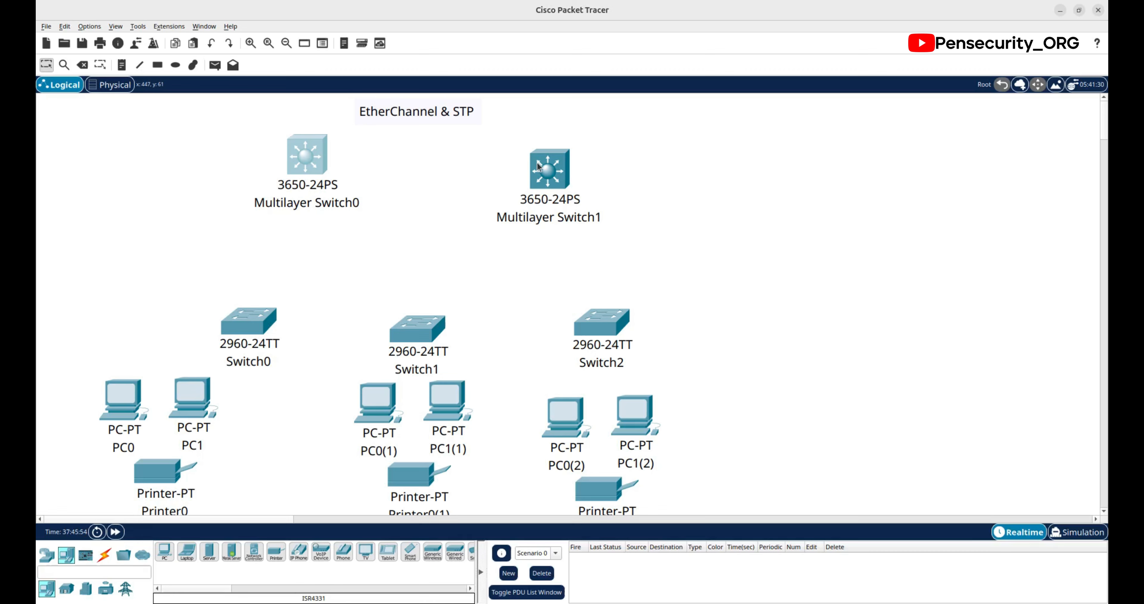
drag(549, 172, 550, 153)
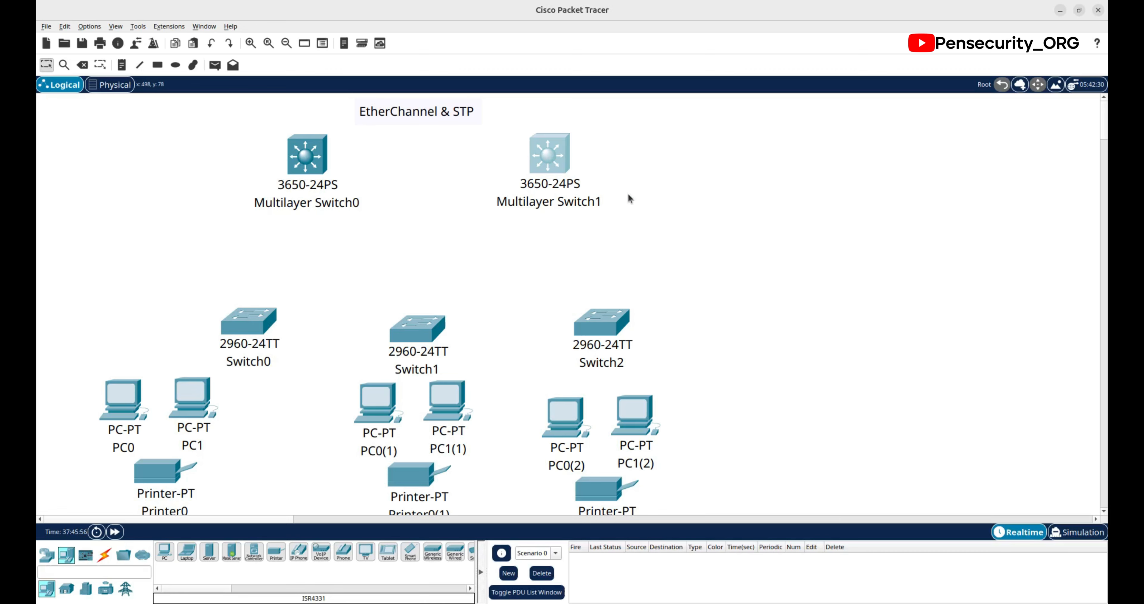
click(654, 202)
drag(188, 306, 595, 277)
click(771, 295)
drag(426, 292, 430, 284)
click(702, 413)
Step: Move all PCs and printers up under their switches and align the Switch2 group with the other two groups
drag(681, 506, 41, 397)
drag(115, 402, 130, 380)
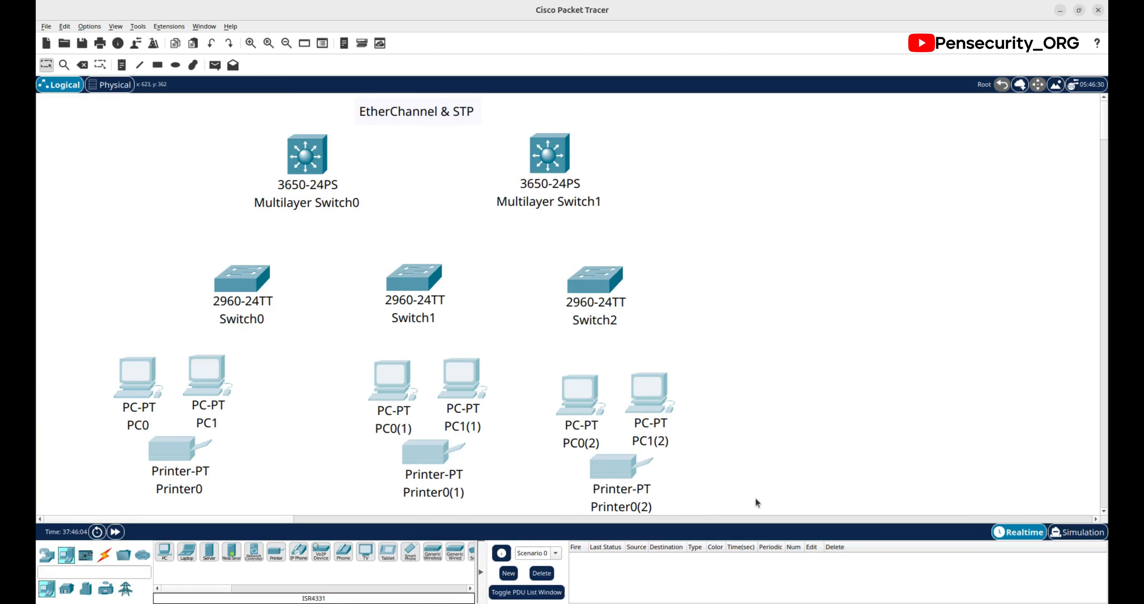
click(881, 494)
drag(683, 491, 571, 372)
click(753, 386)
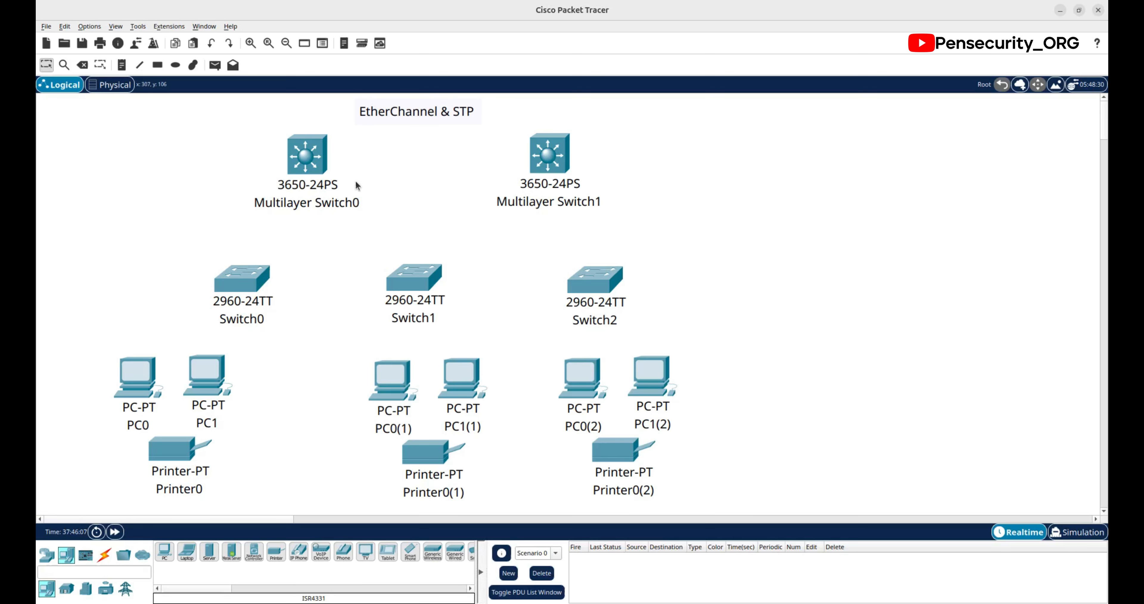
Step: Connect Multilayer Switch0 to Switch0, Switch1 and Switch2 using the automatically chosen connection type
click(104, 555)
click(314, 168)
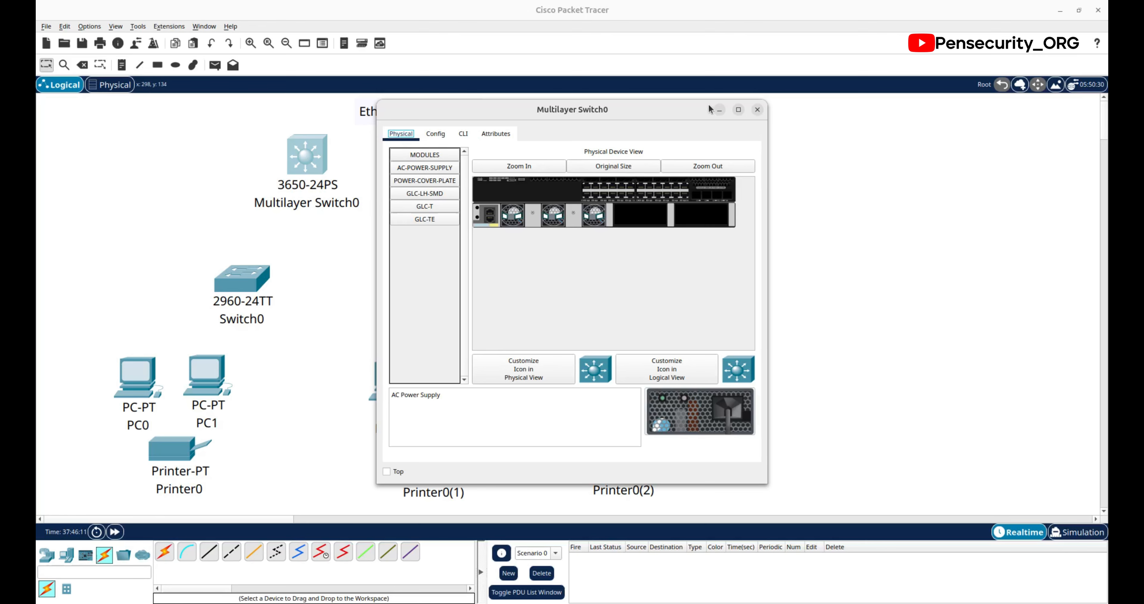
click(757, 109)
click(164, 554)
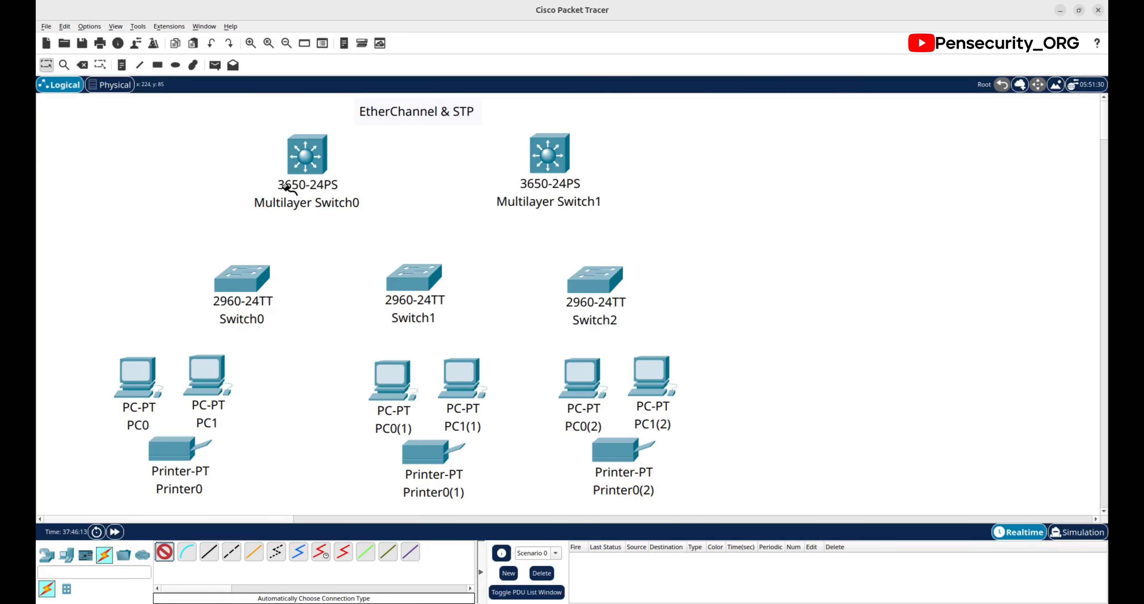
click(307, 195)
click(240, 279)
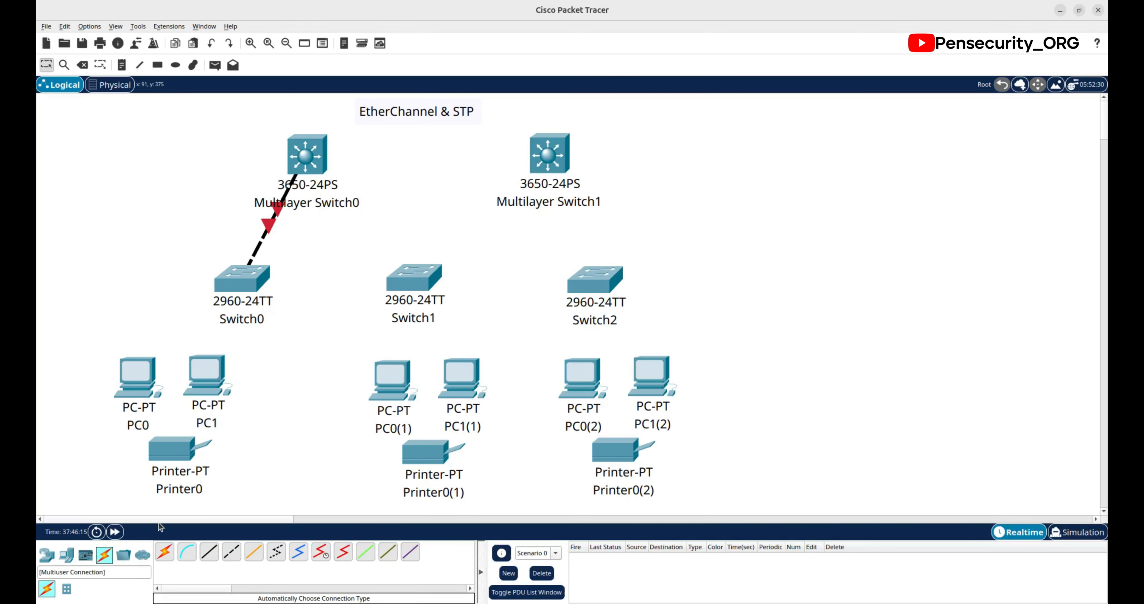
click(164, 551)
click(308, 165)
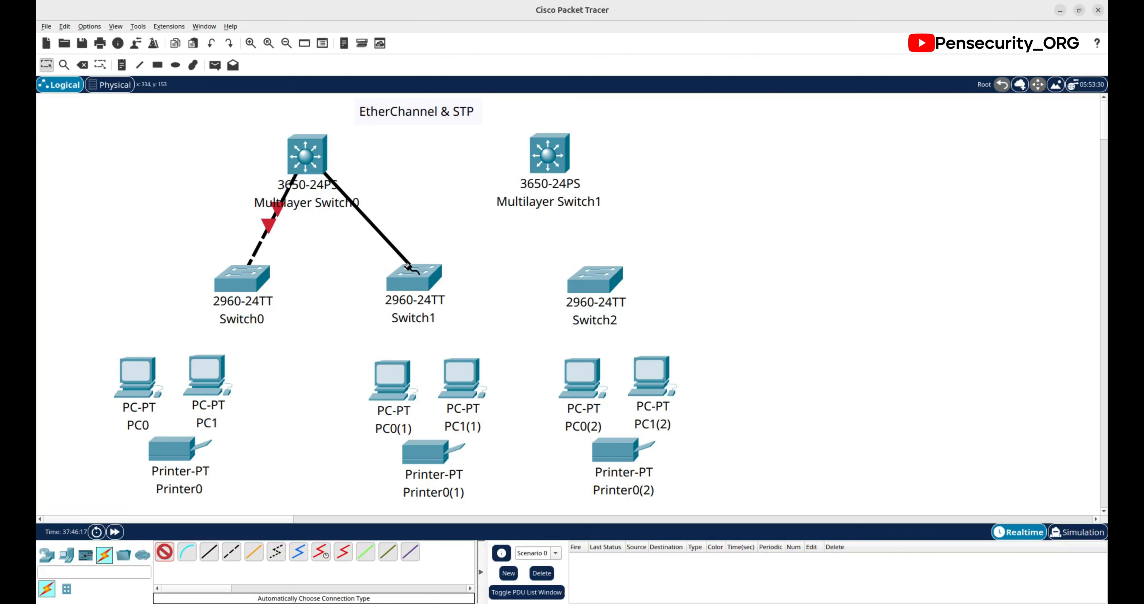
click(410, 275)
click(164, 551)
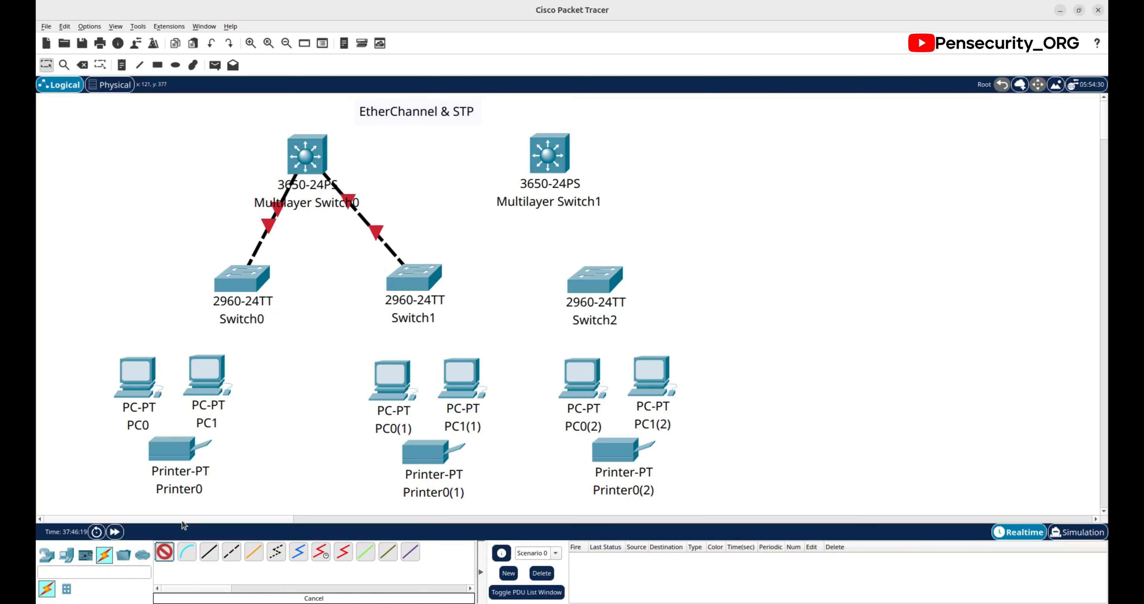
click(324, 163)
click(599, 282)
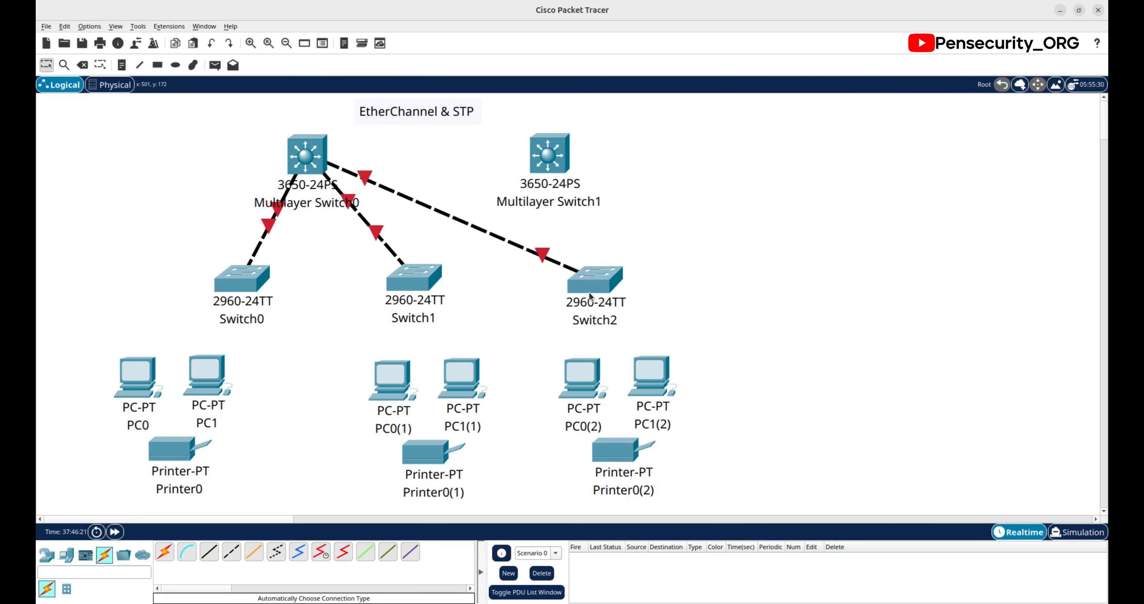
Step: Connect Multilayer Switch1 to Switch0, Switch1 and Switch2 using the automatically chosen connection type
click(165, 551)
click(550, 151)
click(243, 277)
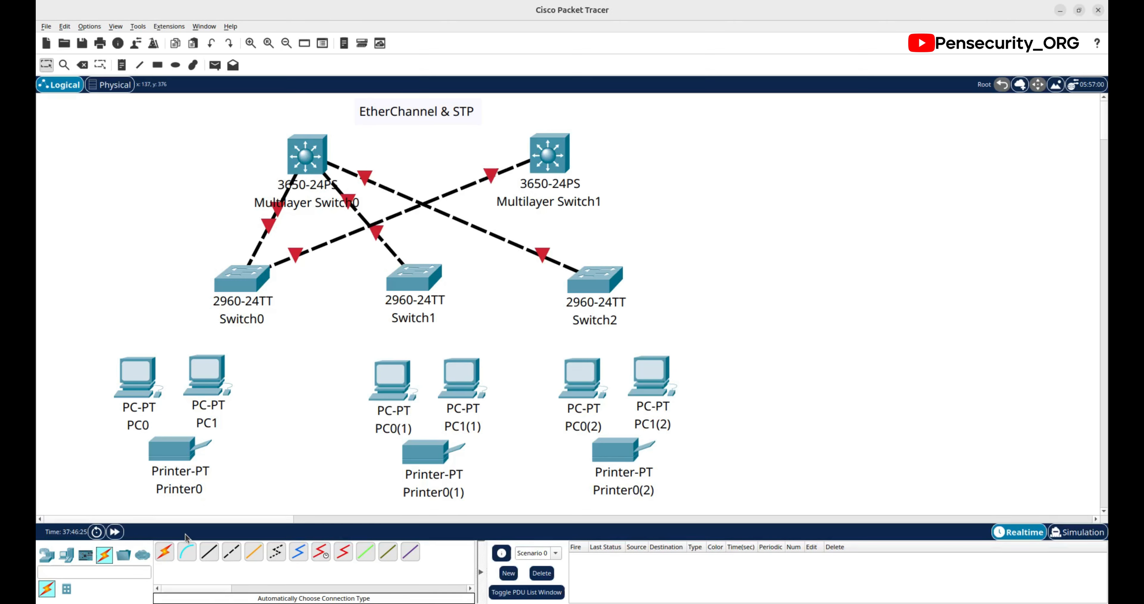
click(171, 557)
click(551, 161)
click(407, 281)
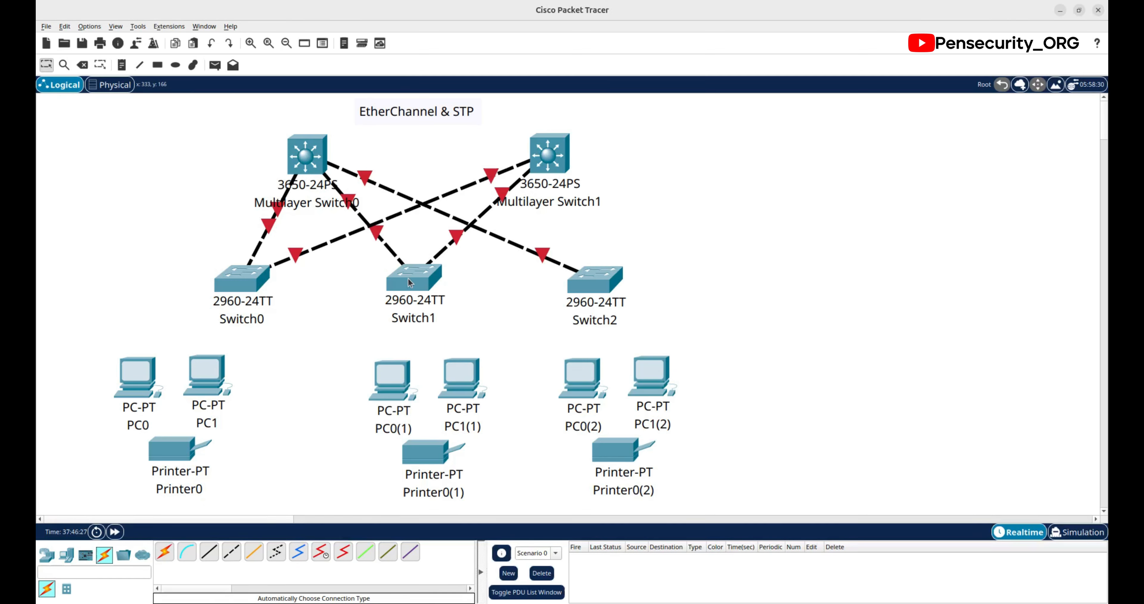
click(163, 555)
click(550, 153)
click(596, 282)
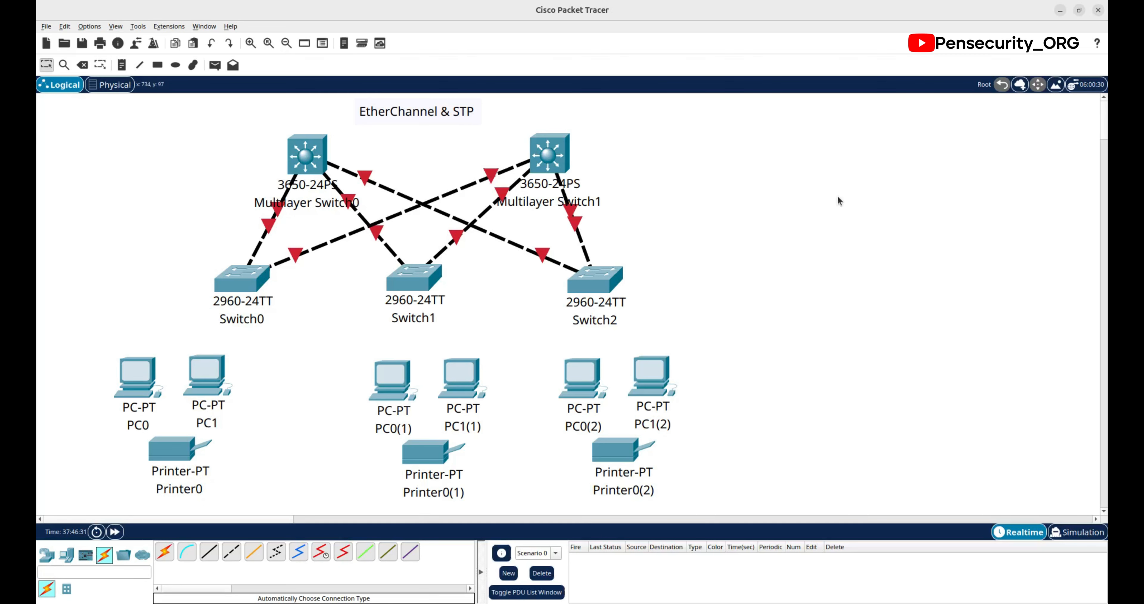
Step: Try an automatically chosen cable between the two multilayer switches and delete that link
click(165, 553)
click(318, 151)
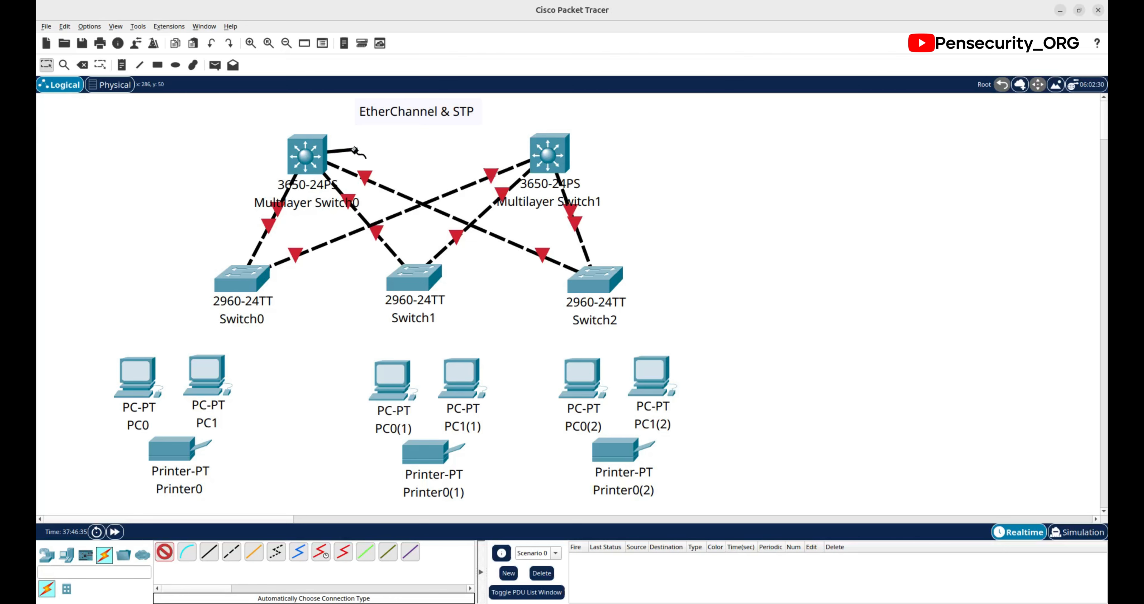
click(525, 153)
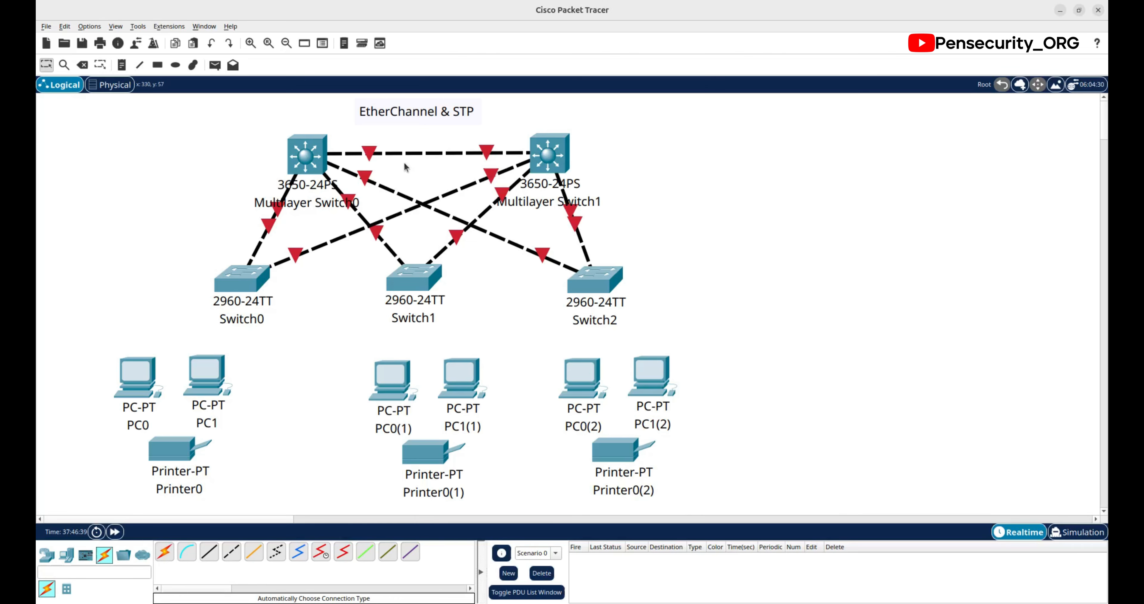
click(83, 66)
click(427, 154)
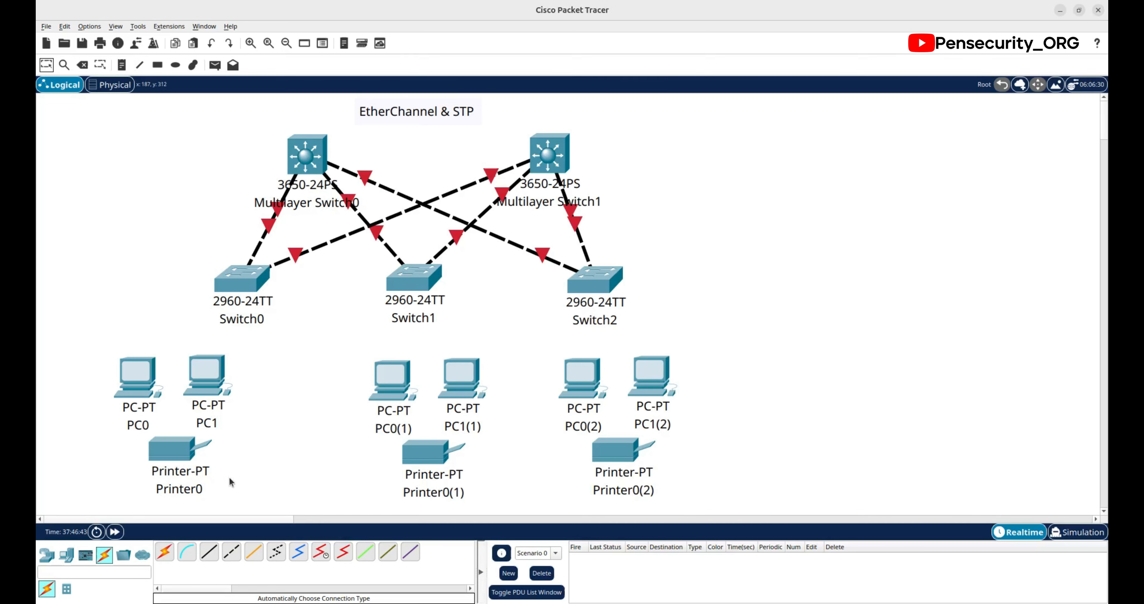
Step: Connect the two multilayer switches with a copper straight-through cable, using GigabitEthernet1/0/20 on both ends
click(207, 555)
click(305, 180)
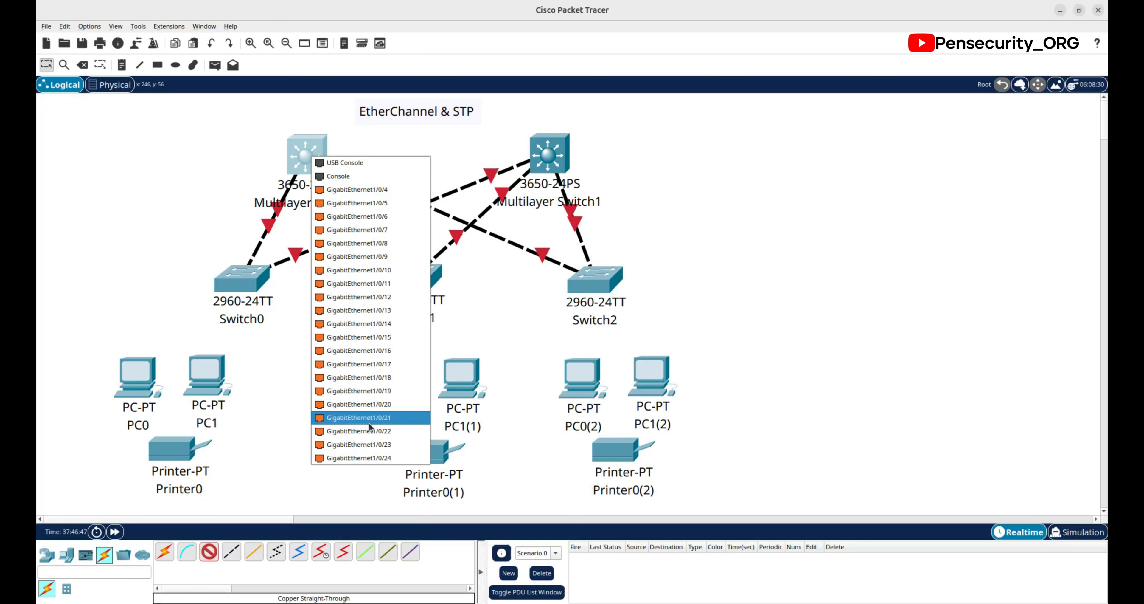
click(370, 405)
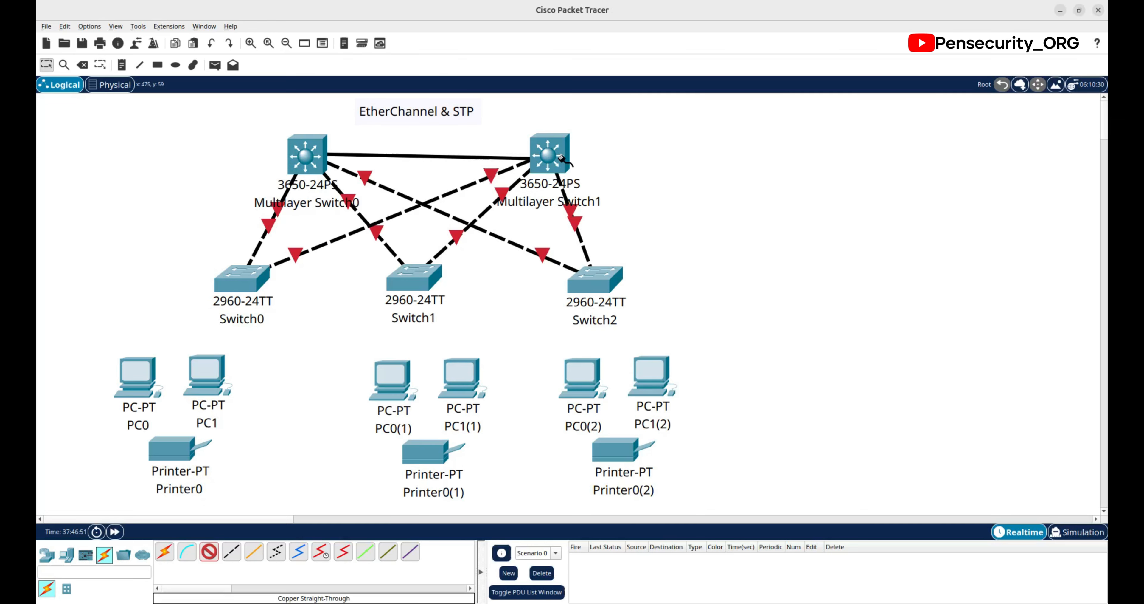
click(548, 156)
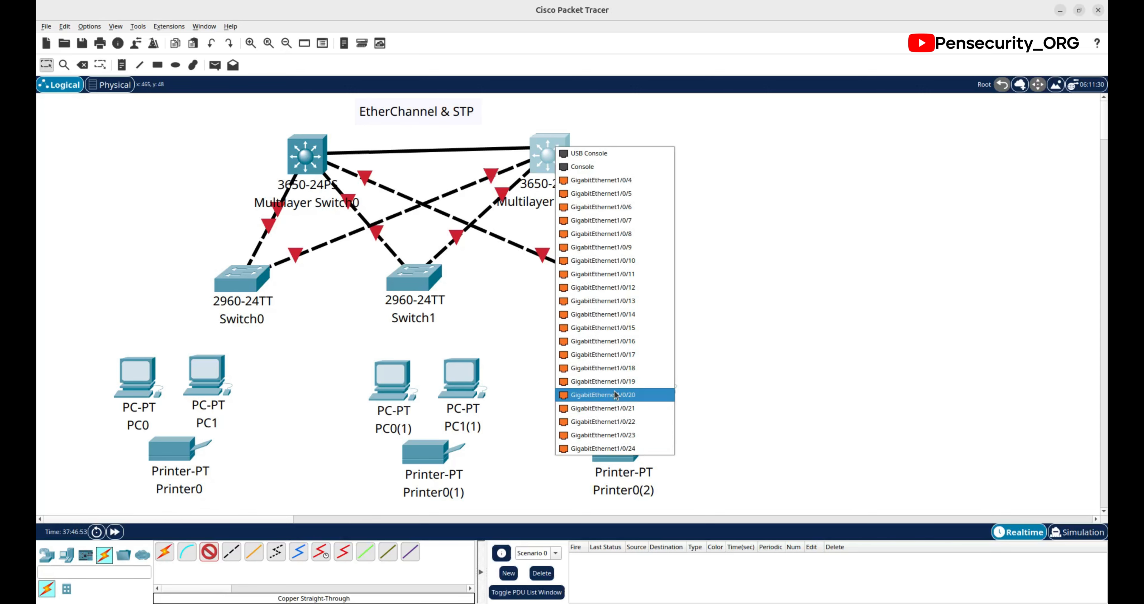
click(599, 394)
Step: Add a second copper straight-through link between the two multilayer switches, using GigabitEthernet1/0/21 on both ends
click(207, 553)
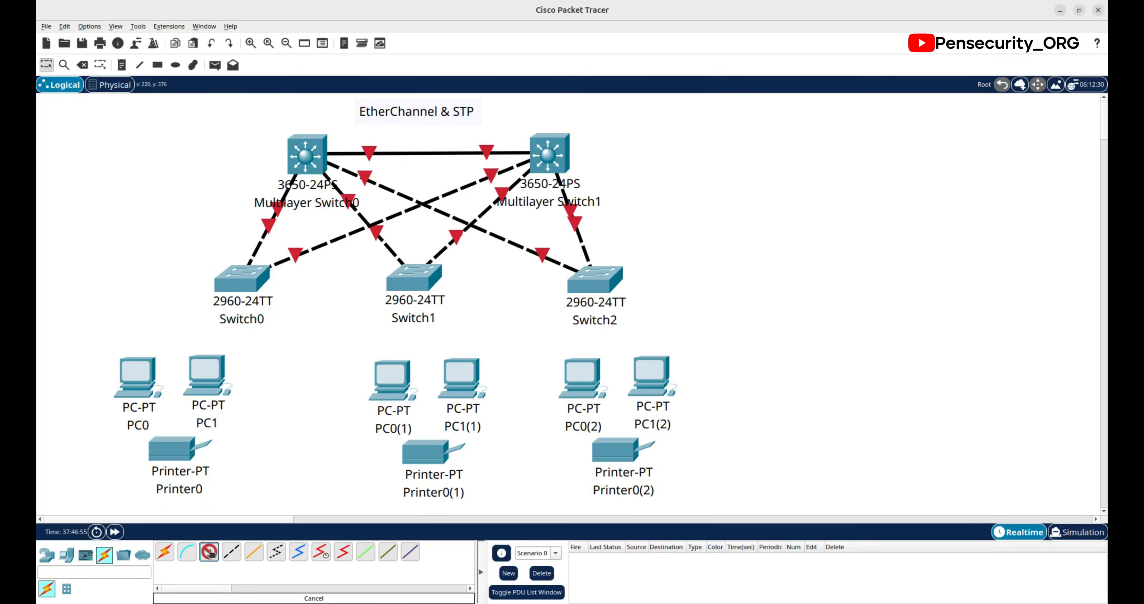
click(307, 152)
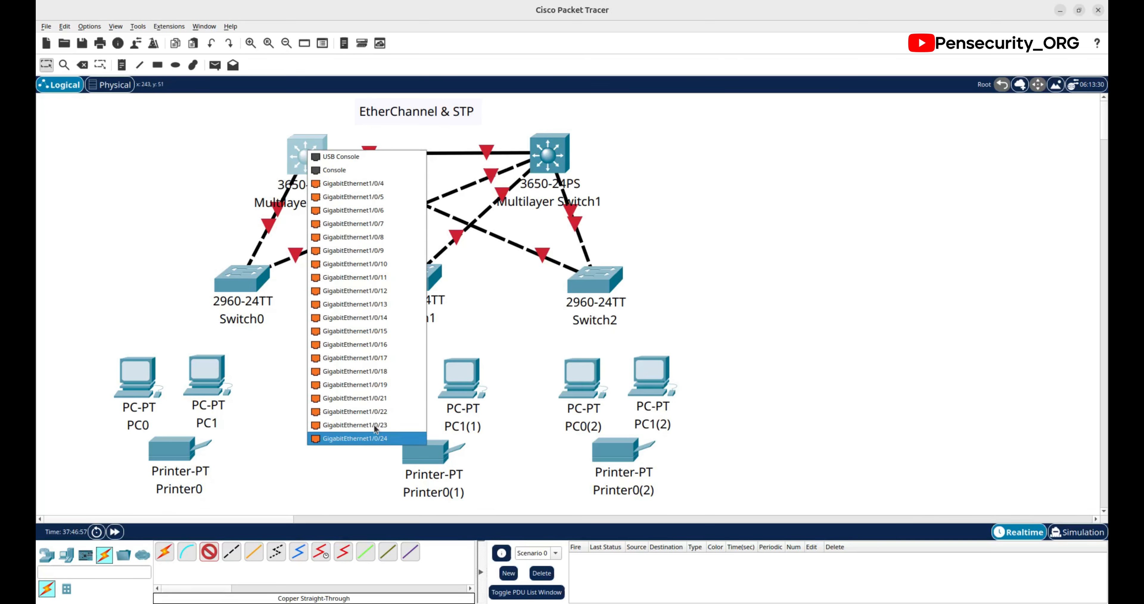
click(378, 399)
click(547, 155)
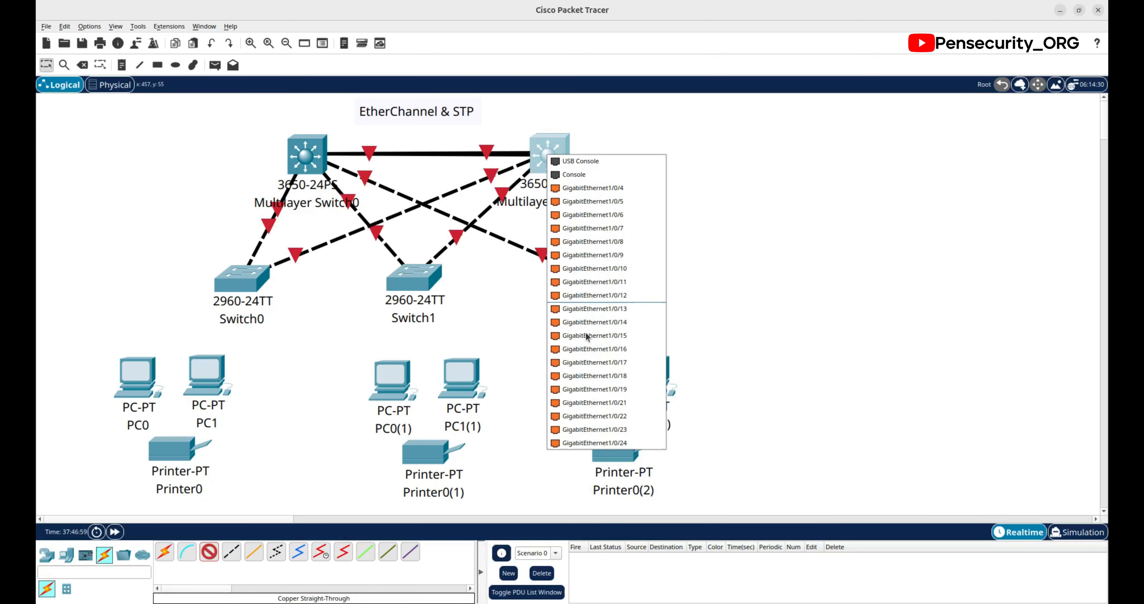
click(585, 409)
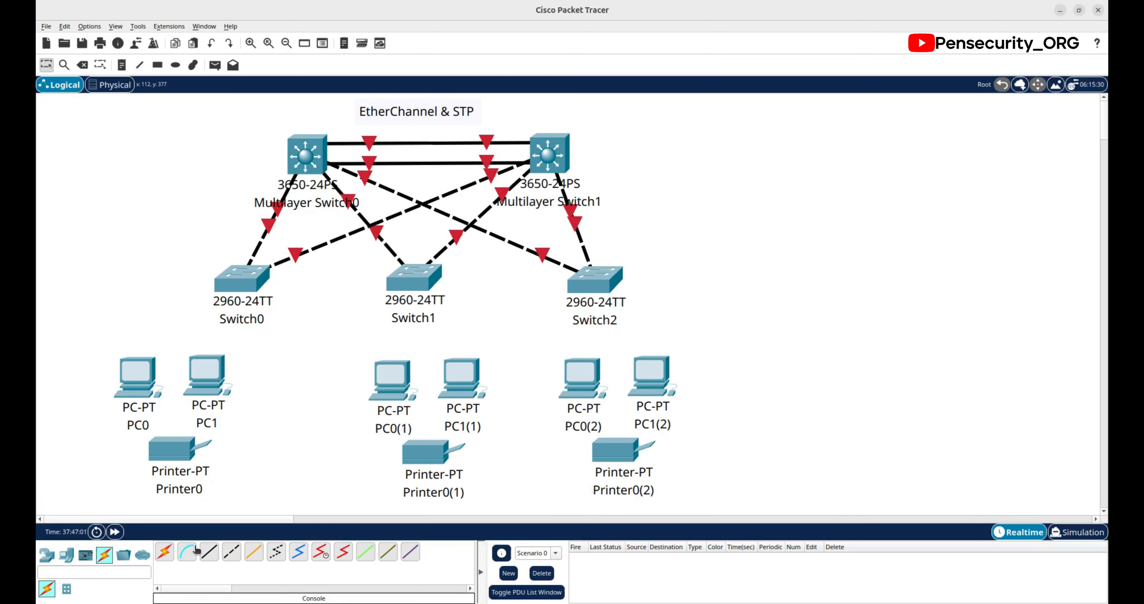
Step: Add a third copper straight-through link between the two multilayer switches, using GigabitEthernet1/0/22 on both ends
click(209, 551)
click(306, 153)
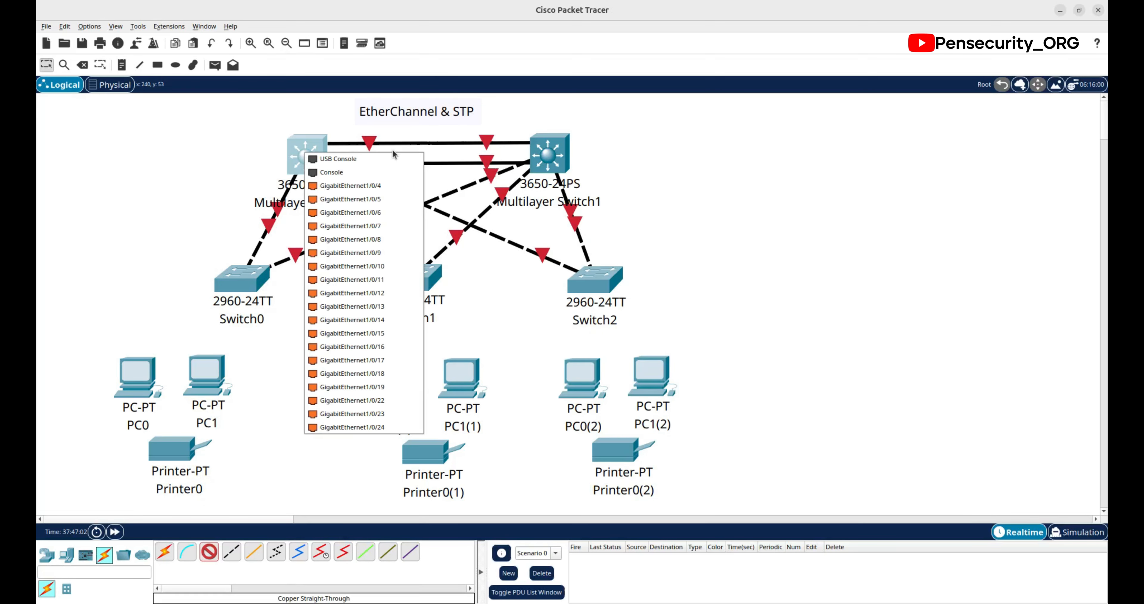
click(385, 401)
click(547, 158)
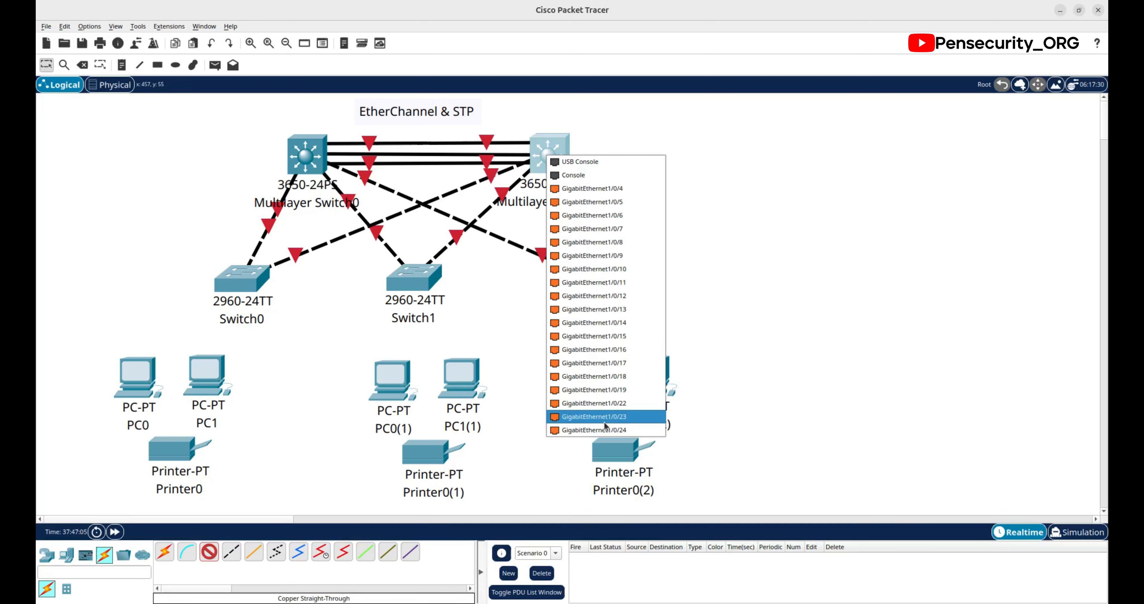
click(603, 404)
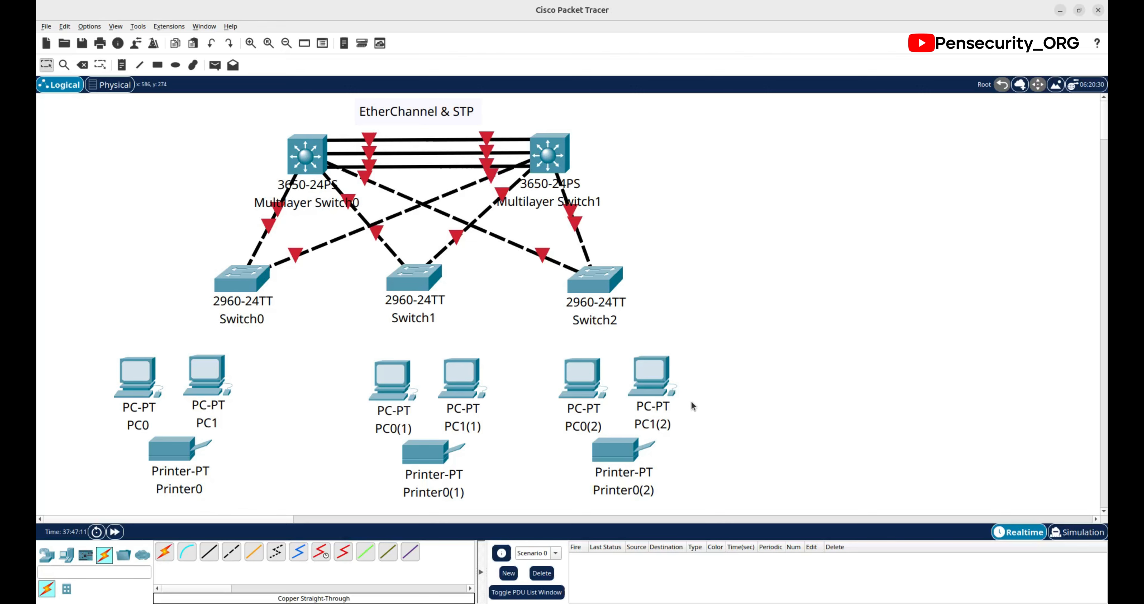
Step: Select the entire topology including its title and move it away from the workspace corner towards the middle
click(286, 48)
drag(416, 294, 65, 119)
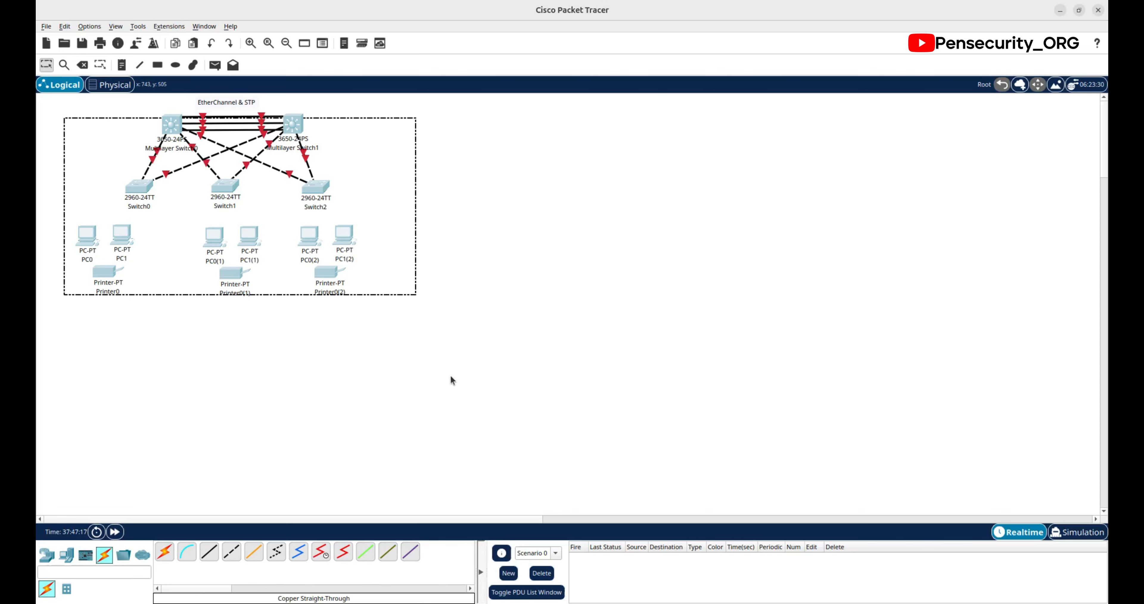
drag(454, 339, 68, 98)
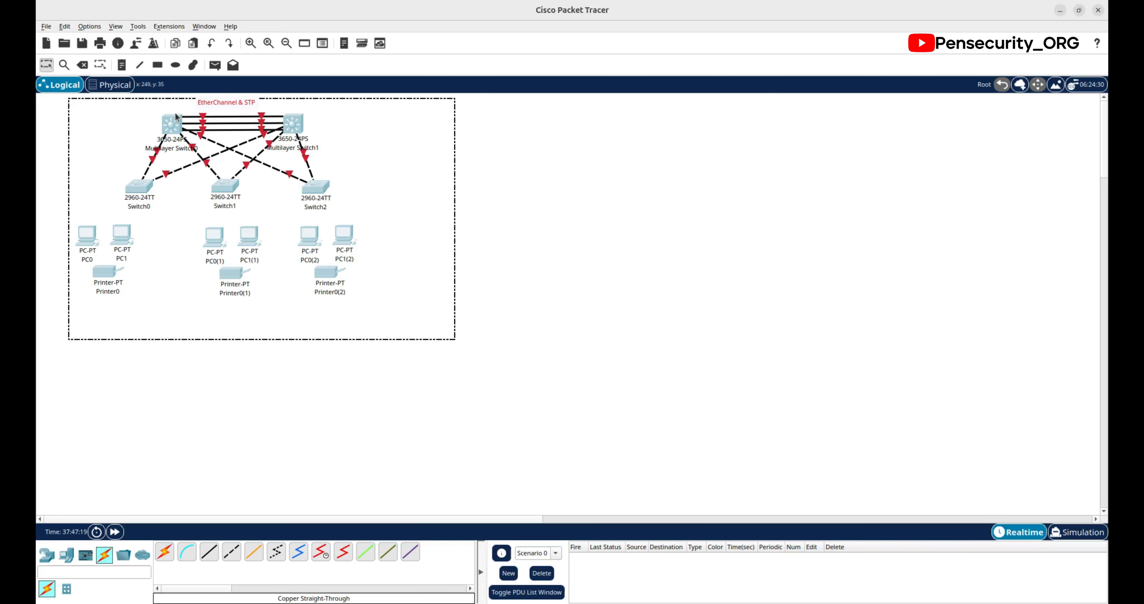
drag(175, 116, 386, 169)
click(640, 247)
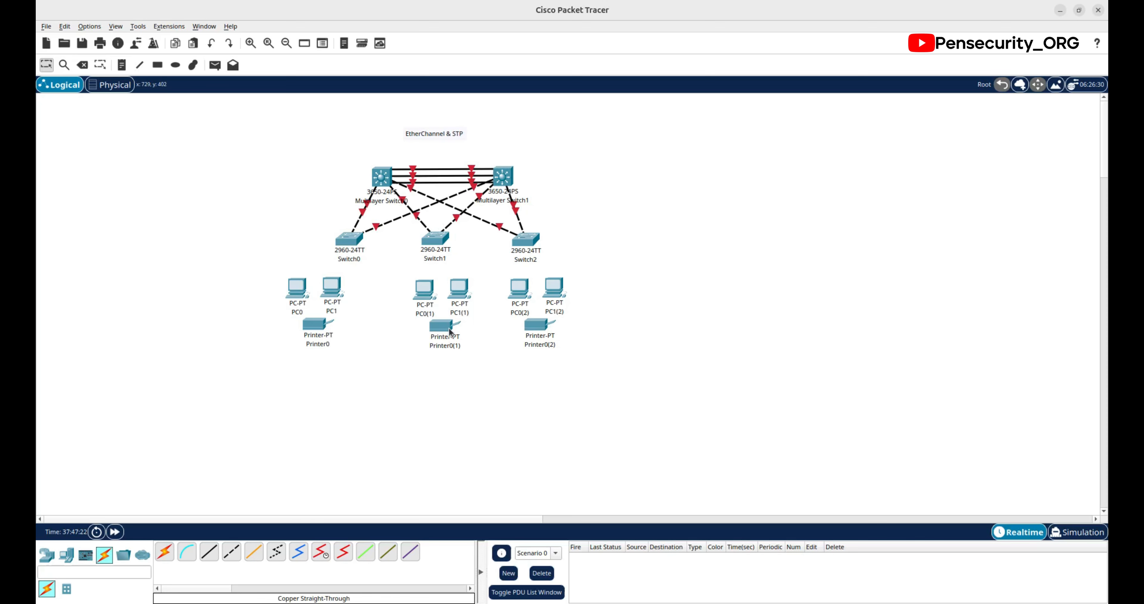
Step: Spread out the layout by moving the three PC and printer groups lower and the three 2960 switches slightly down
drag(354, 374, 248, 239)
drag(370, 379, 295, 350)
drag(477, 372, 410, 359)
drag(600, 363, 529, 343)
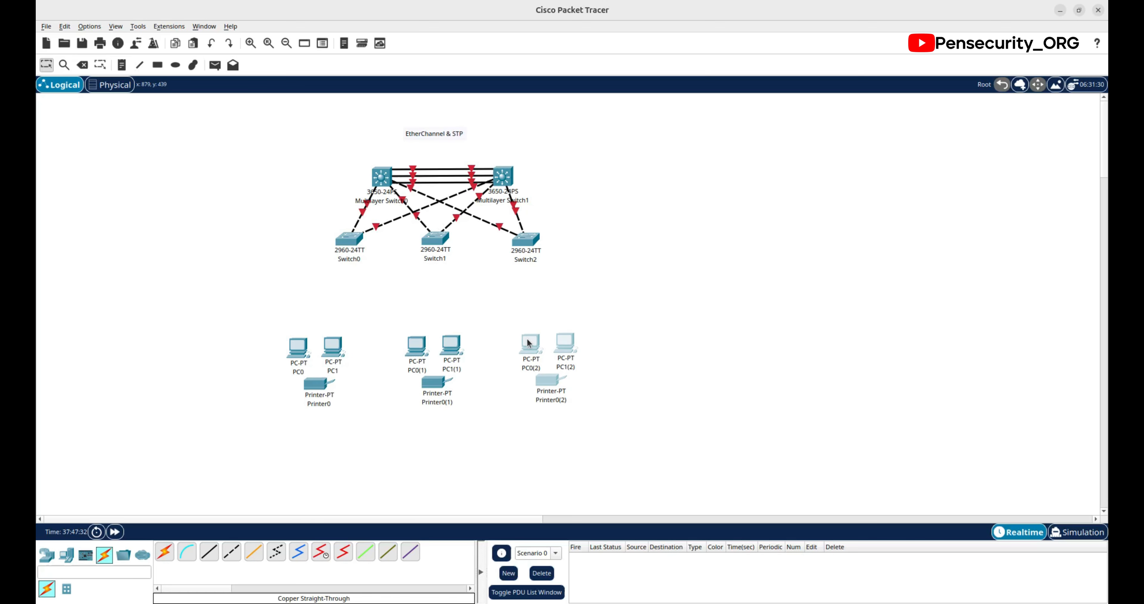
drag(568, 259, 343, 271)
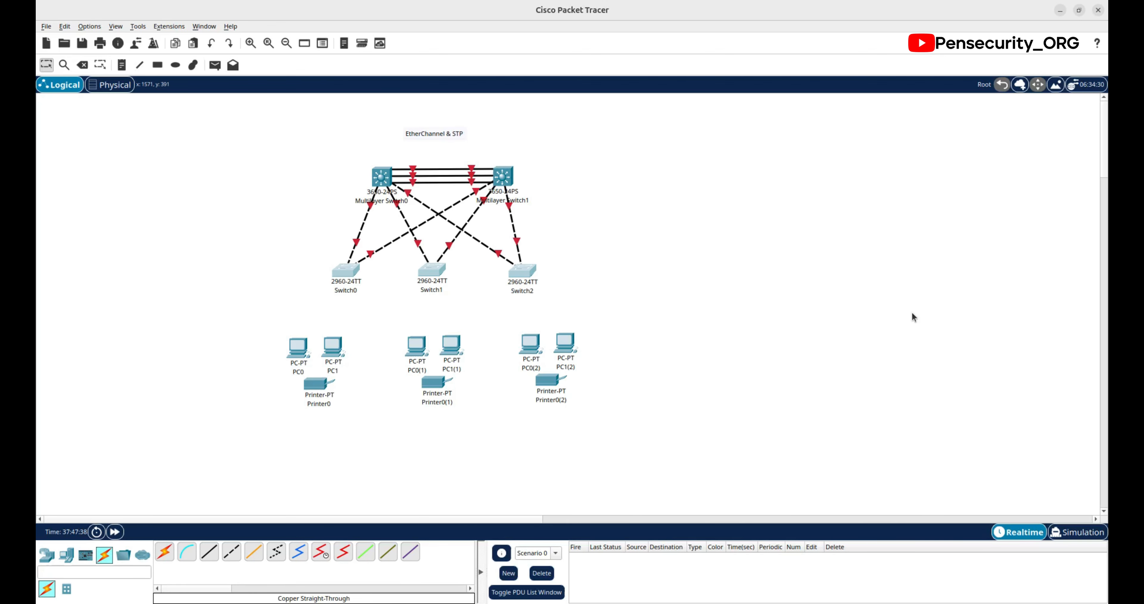
Step: Connect Switch0 to PC0, PC1 and Printer0 with the automatically chosen connection type, and shift PC1 clear of the printer cable
click(165, 551)
click(342, 272)
click(300, 344)
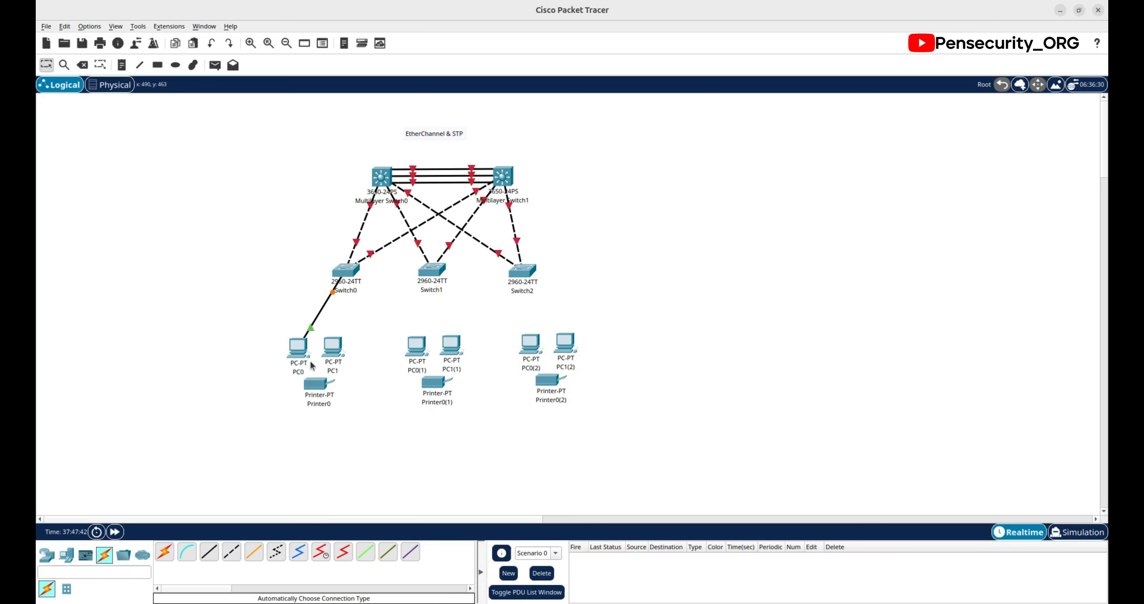
click(351, 272)
click(334, 345)
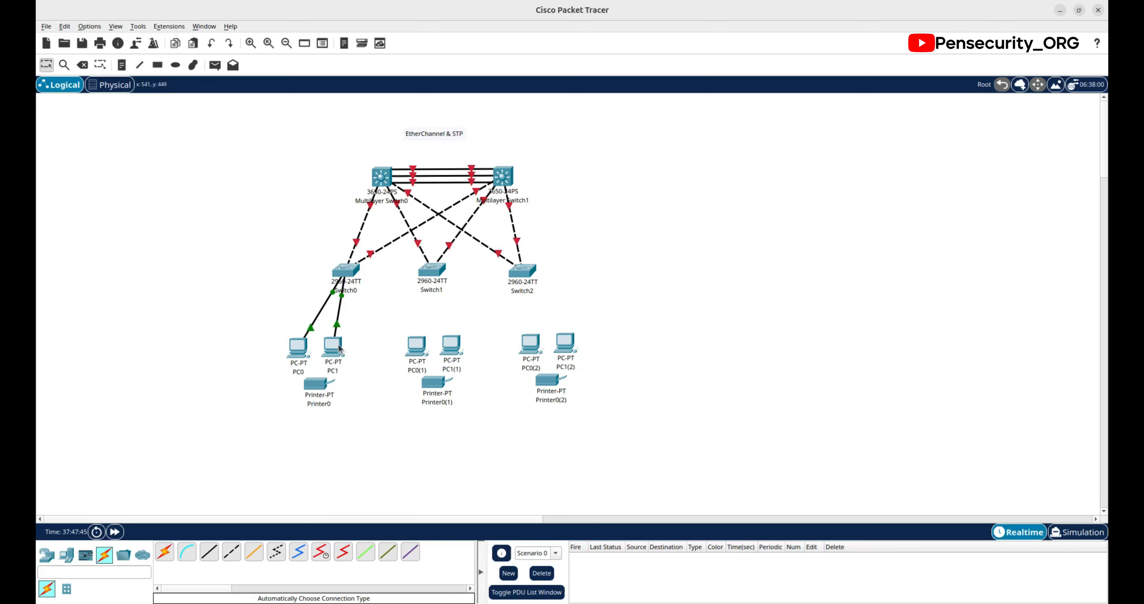
click(166, 553)
click(342, 278)
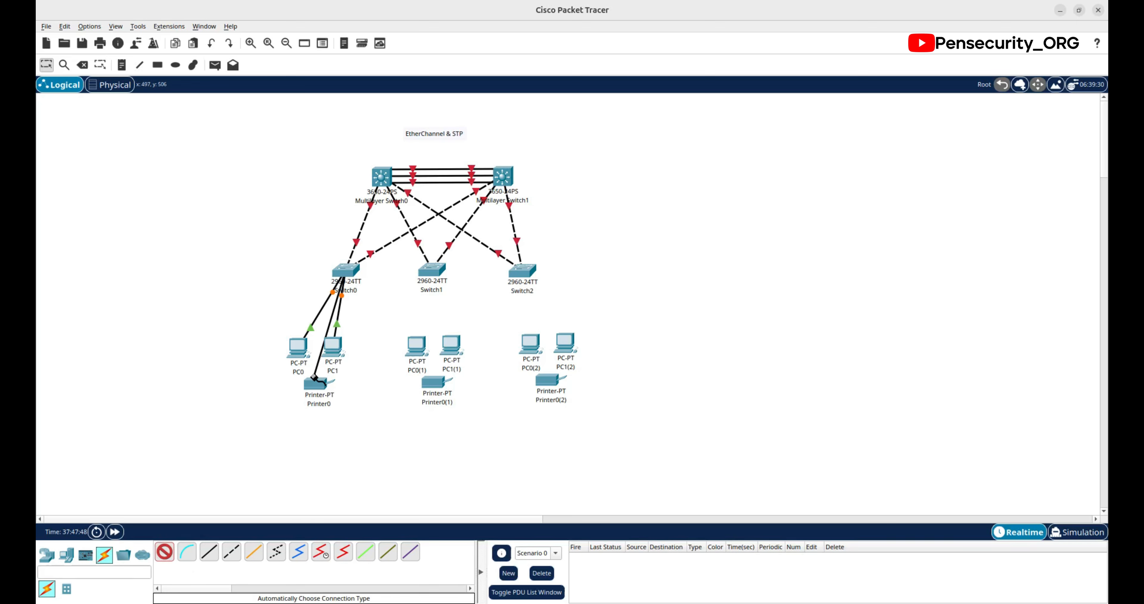
click(317, 385)
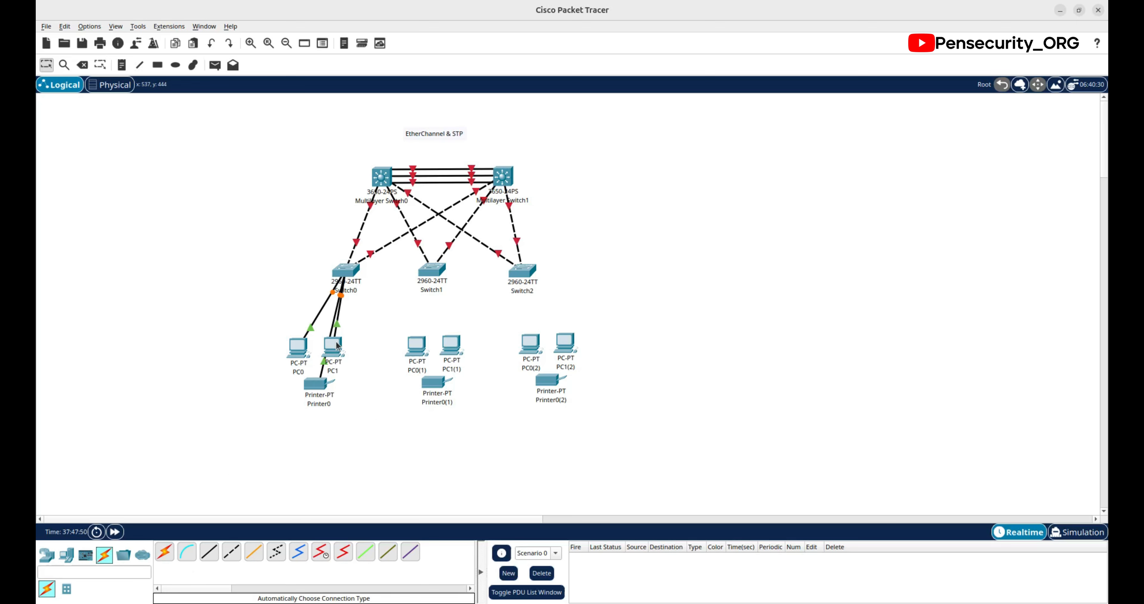
drag(338, 347, 349, 349)
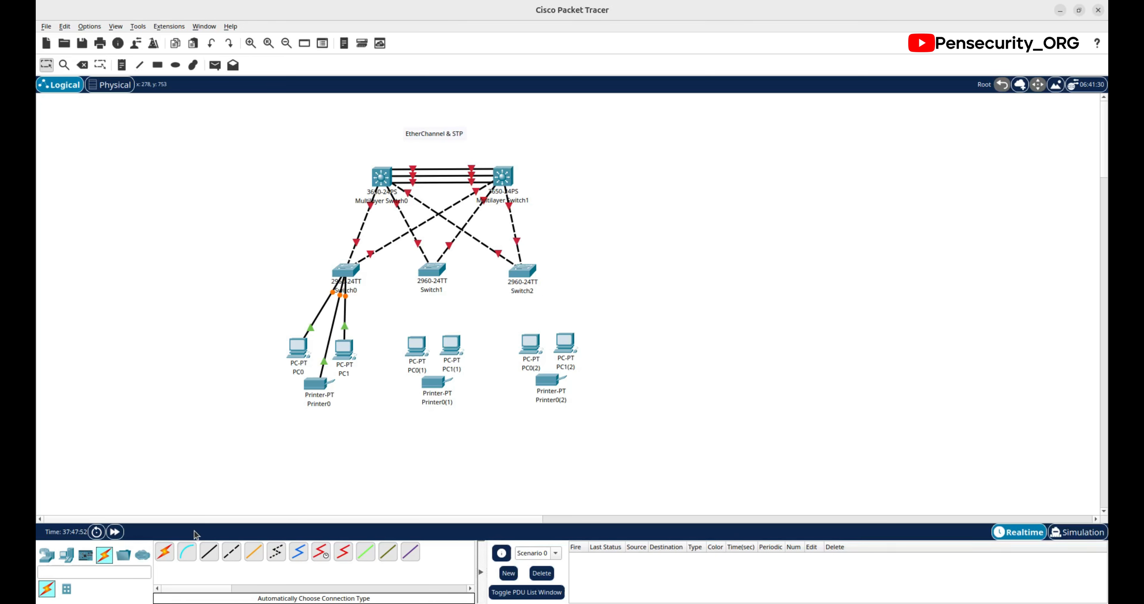
Step: Connect Switch1 to PC0(1), PC1(1) and Printer0(1) with the automatically chosen connection type
click(166, 552)
click(432, 275)
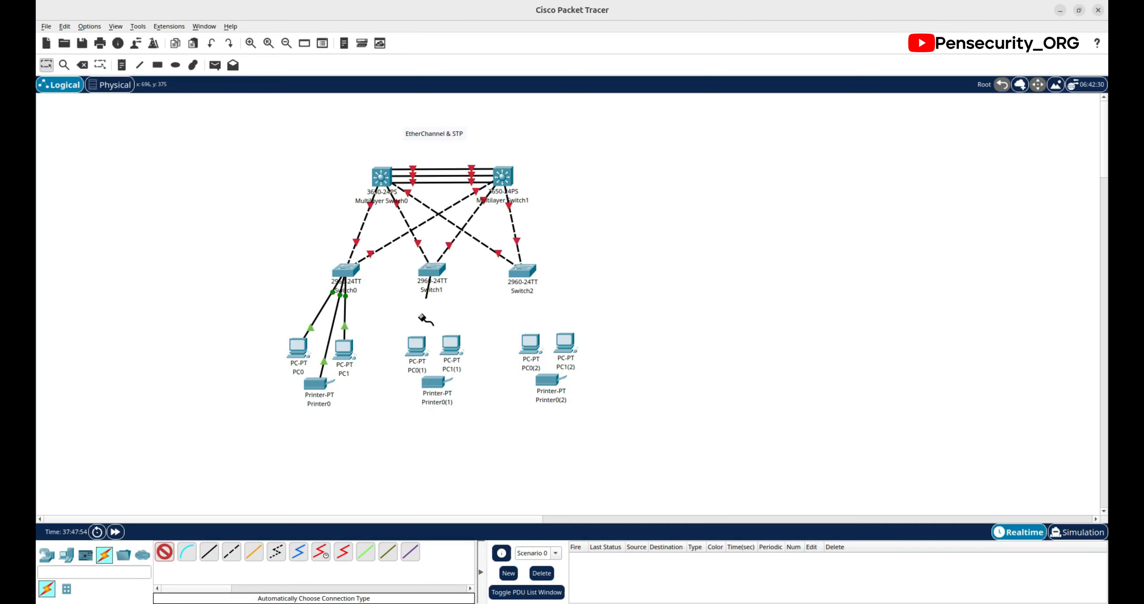
click(418, 347)
click(169, 558)
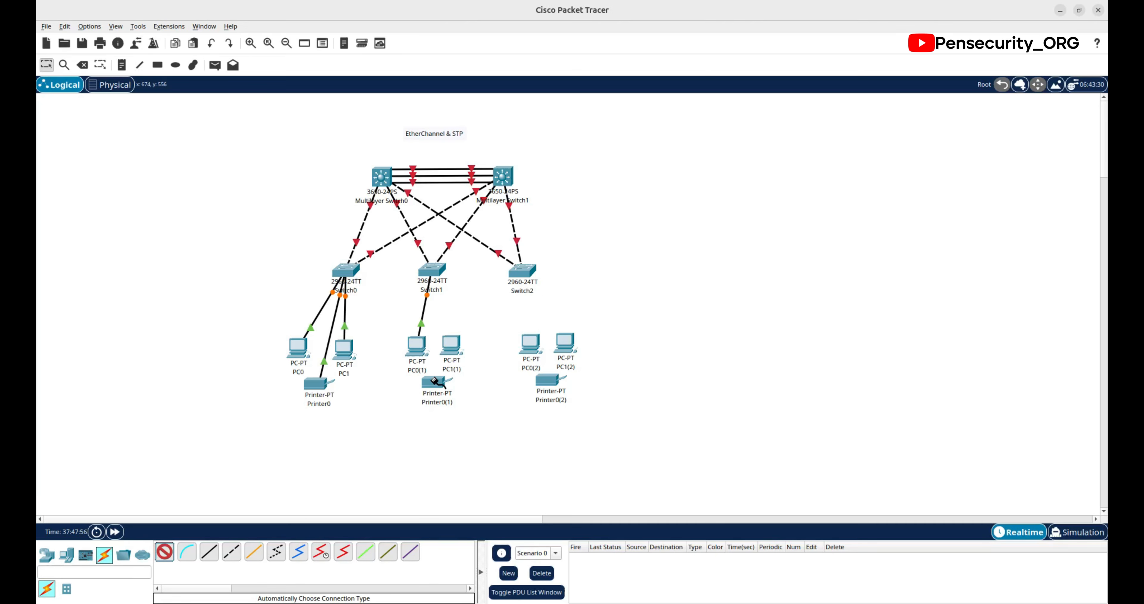
click(435, 273)
click(451, 344)
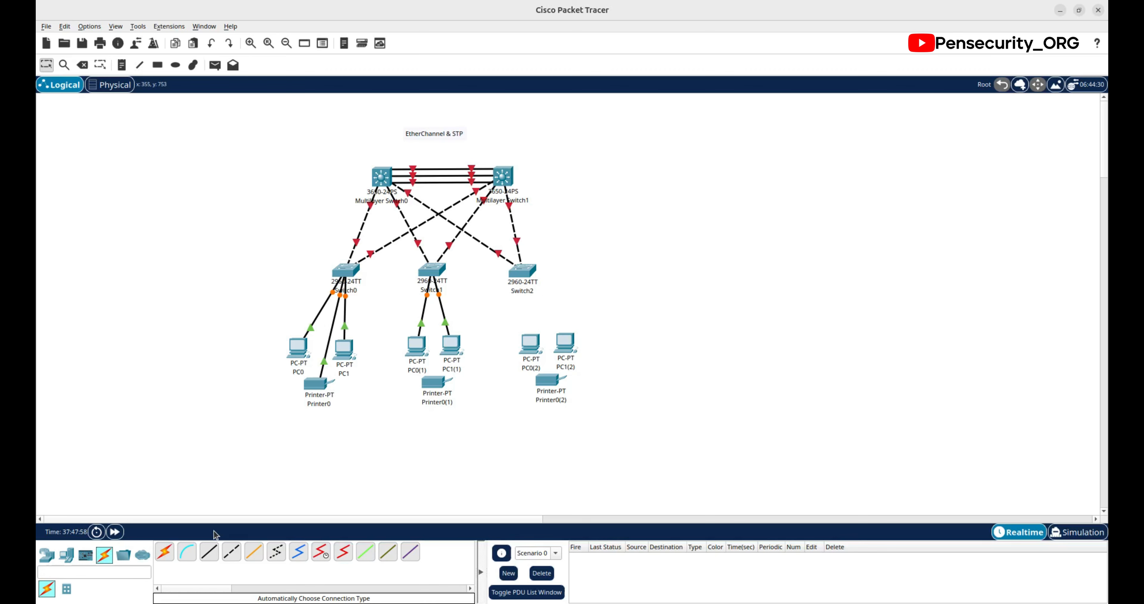
click(165, 552)
click(435, 273)
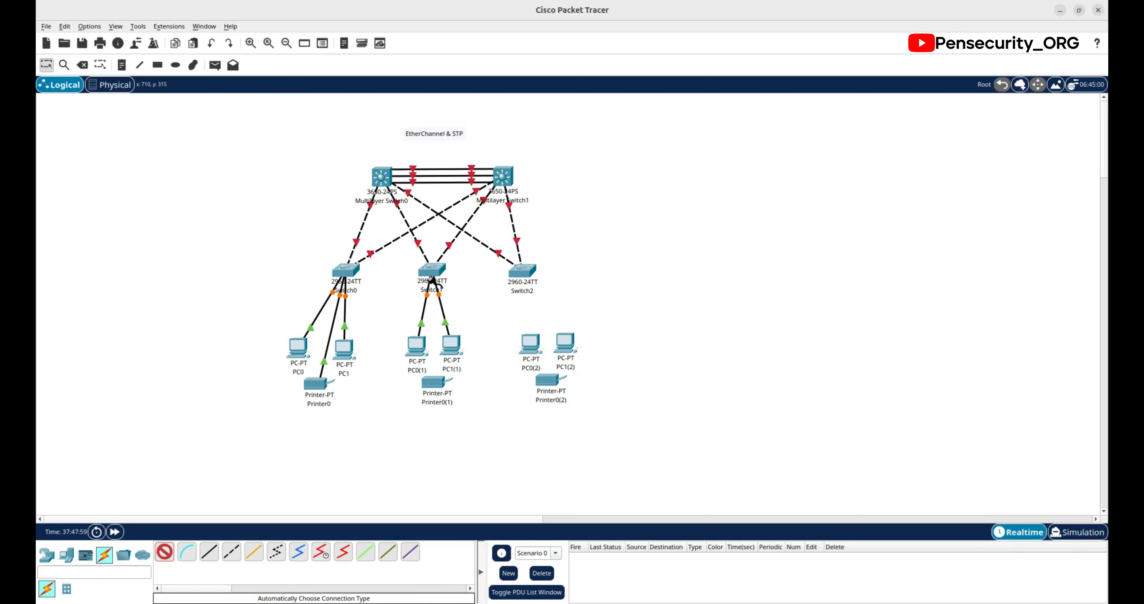
click(434, 391)
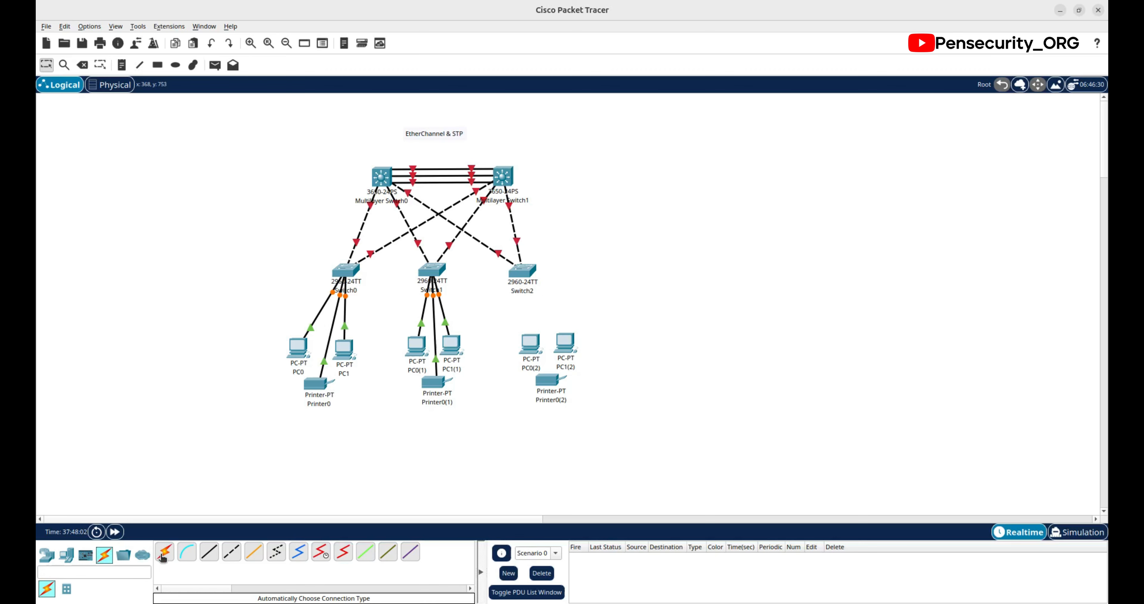
Step: Delete PC0(2), PC1(2) and Printer0(2) below Switch2
drag(584, 385, 506, 317)
click(633, 378)
click(568, 329)
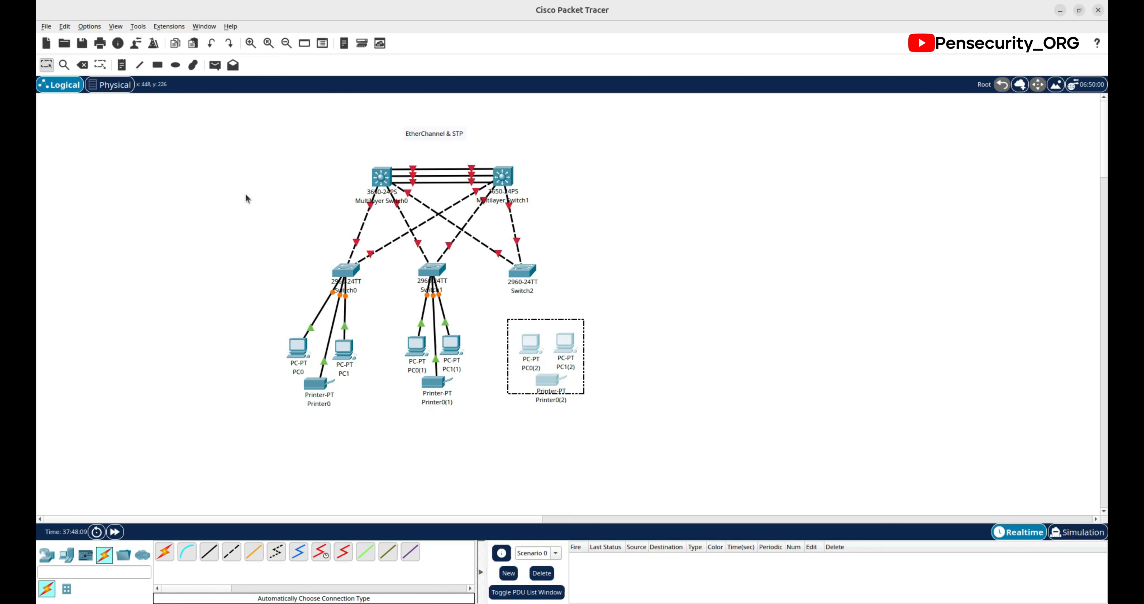
click(85, 65)
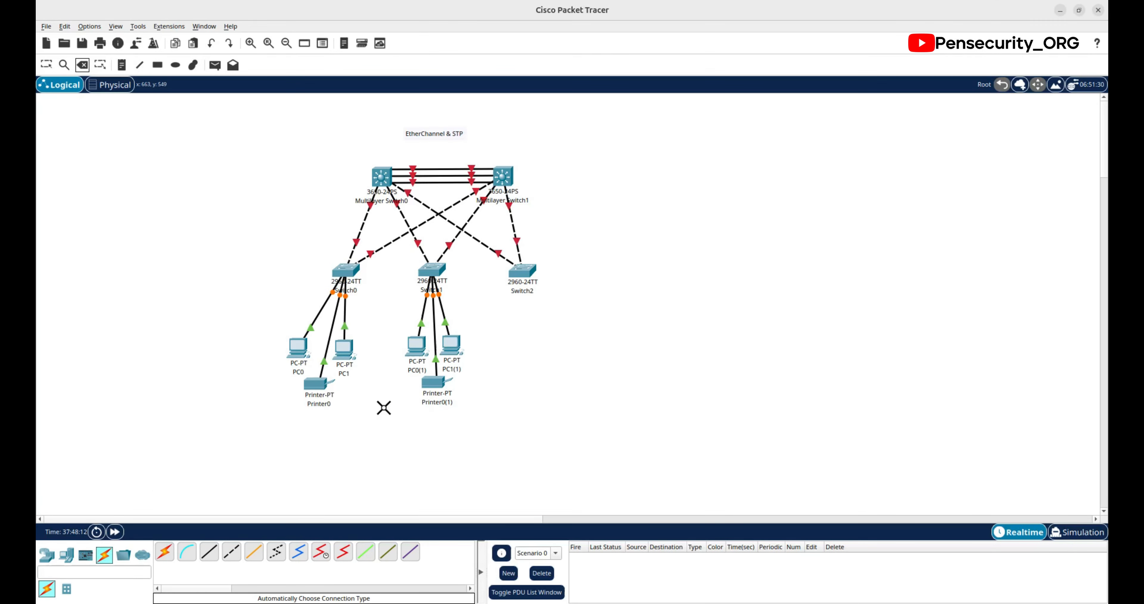
click(46, 65)
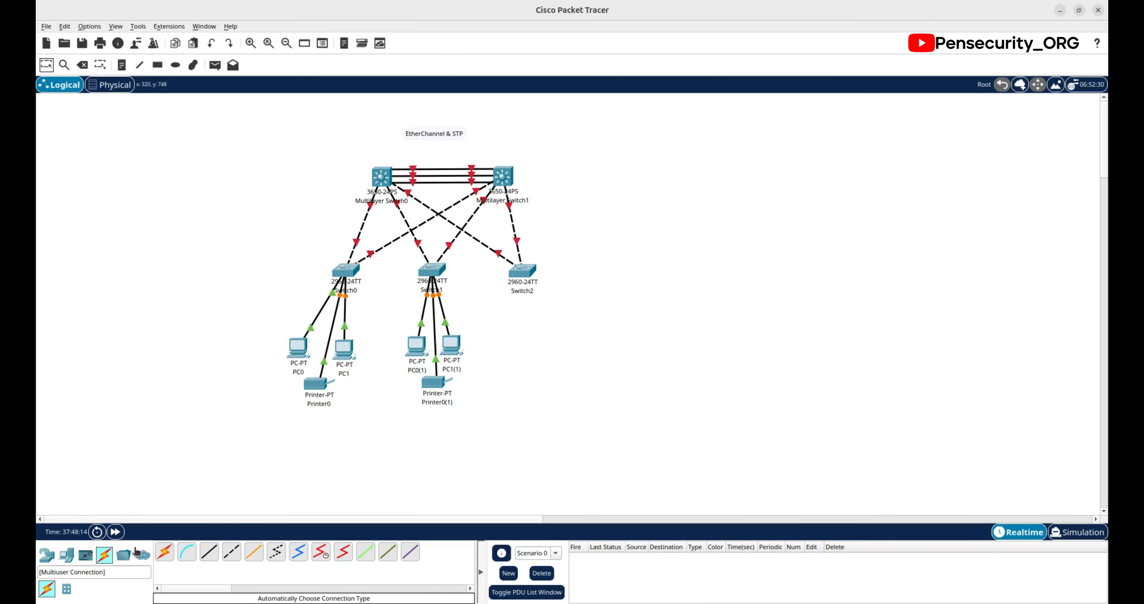
Step: Place three servers below Switch2, two side by side and the third beneath them
click(66, 555)
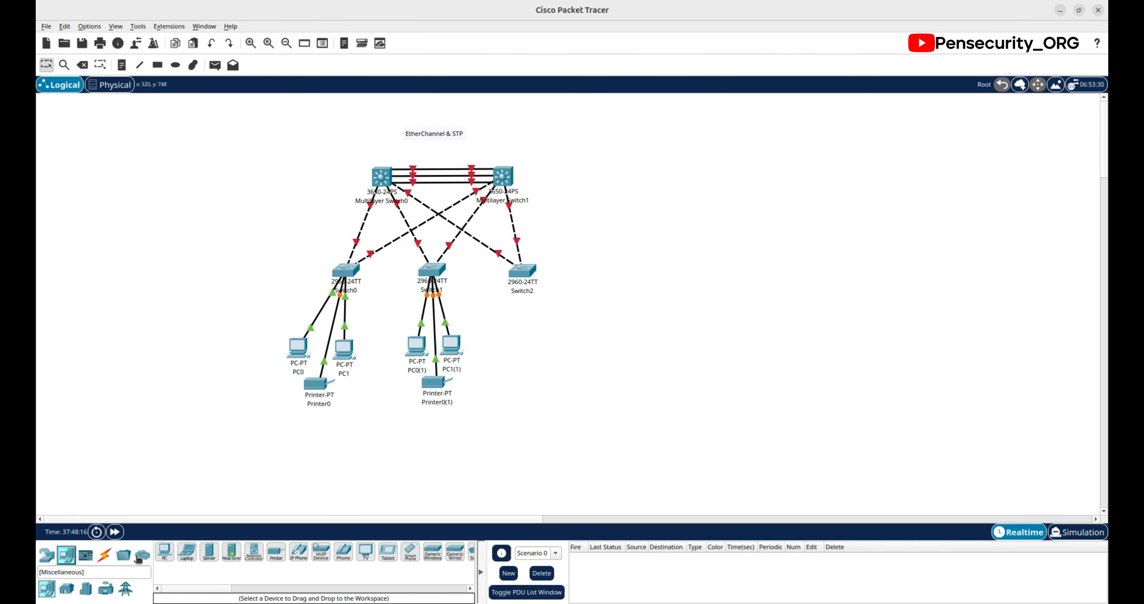
click(209, 552)
click(565, 310)
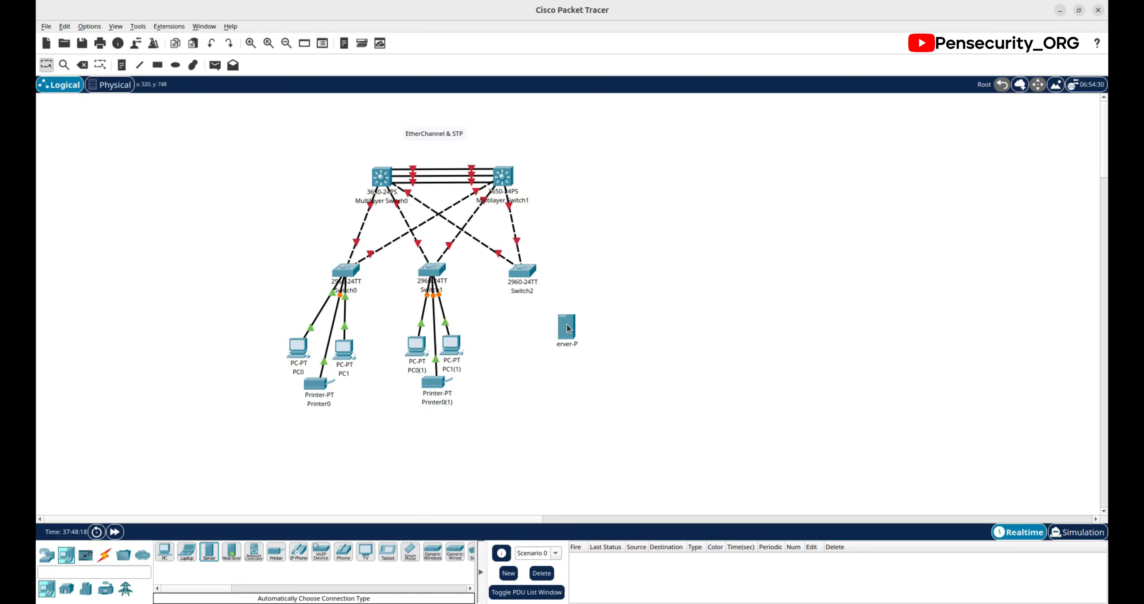
click(210, 552)
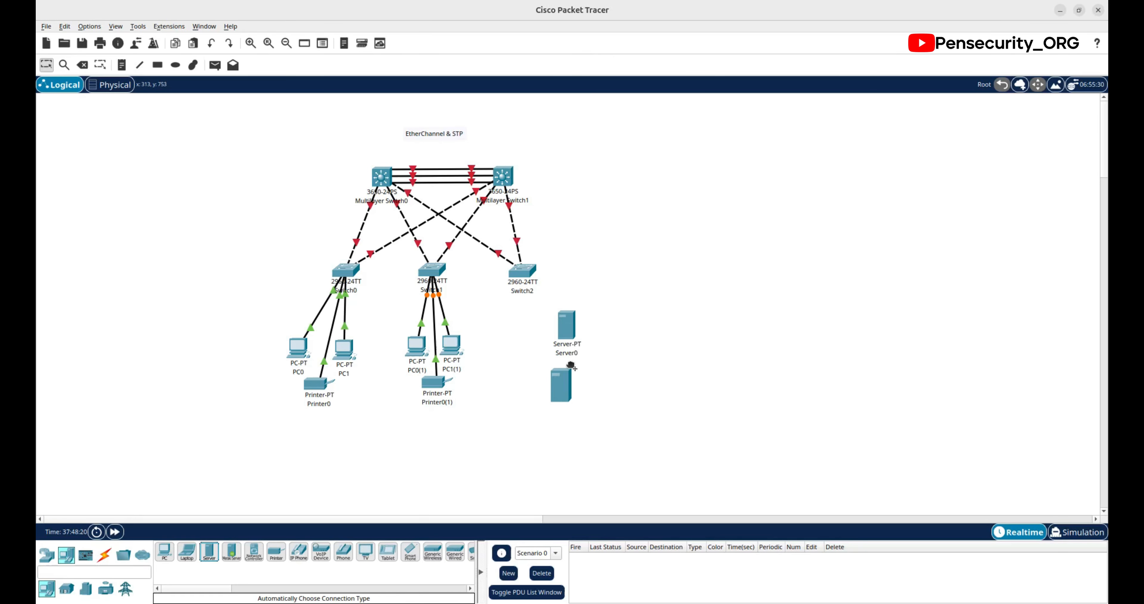
click(528, 313)
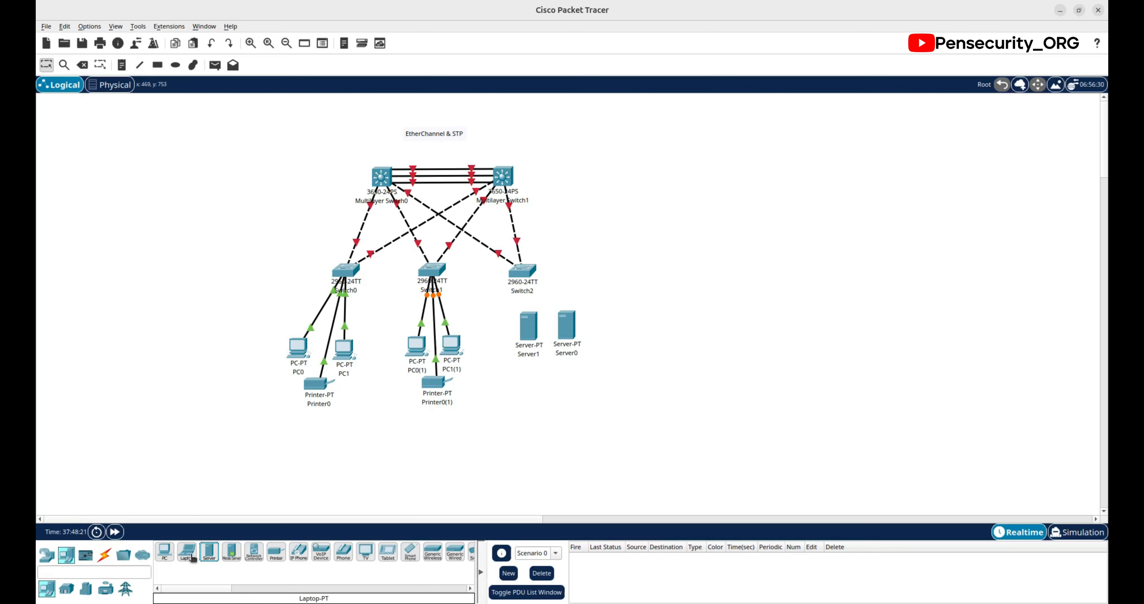
click(209, 551)
click(551, 379)
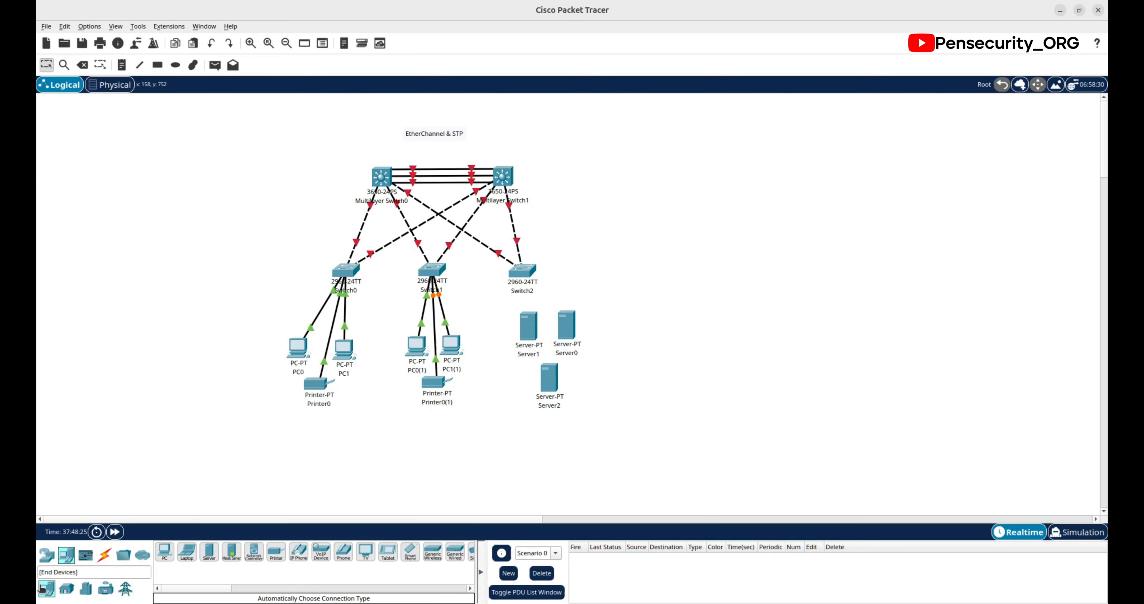
Step: Connect Switch2 to Server0, Server1 and Server2 with the automatically chosen connection type, and shift Server1 clear of Server2's cable
click(104, 554)
click(164, 552)
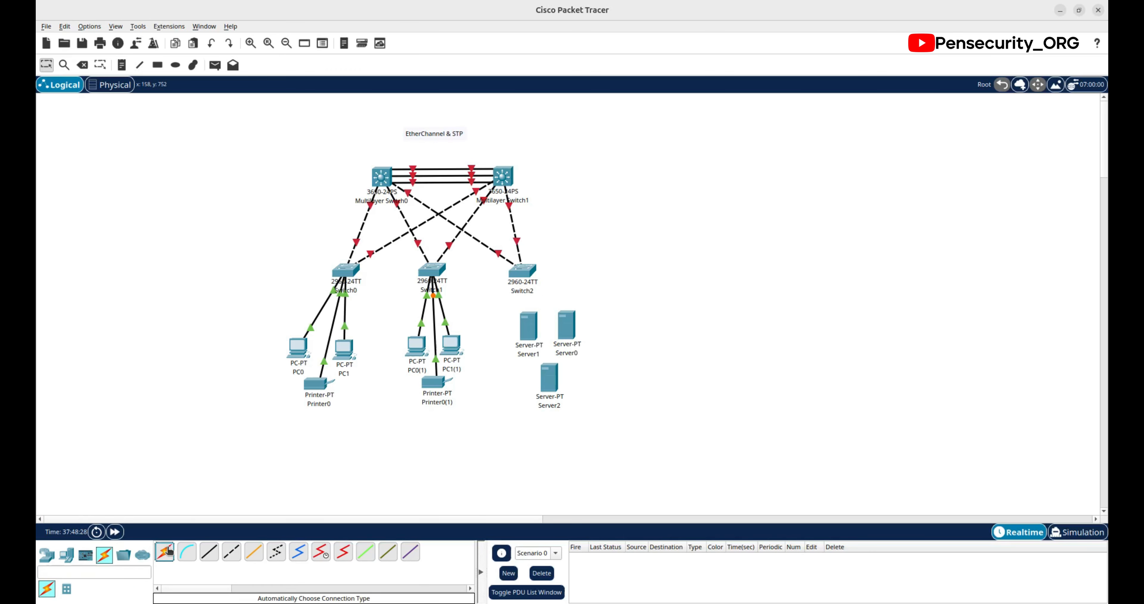
click(523, 270)
click(567, 323)
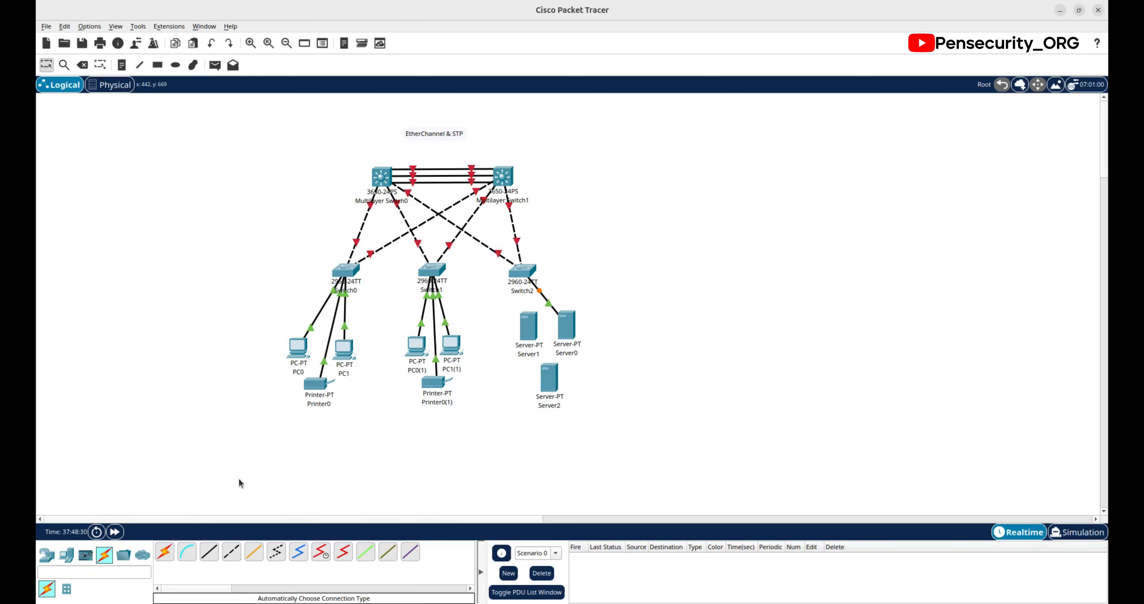
click(164, 552)
click(524, 272)
click(527, 328)
click(165, 552)
click(531, 282)
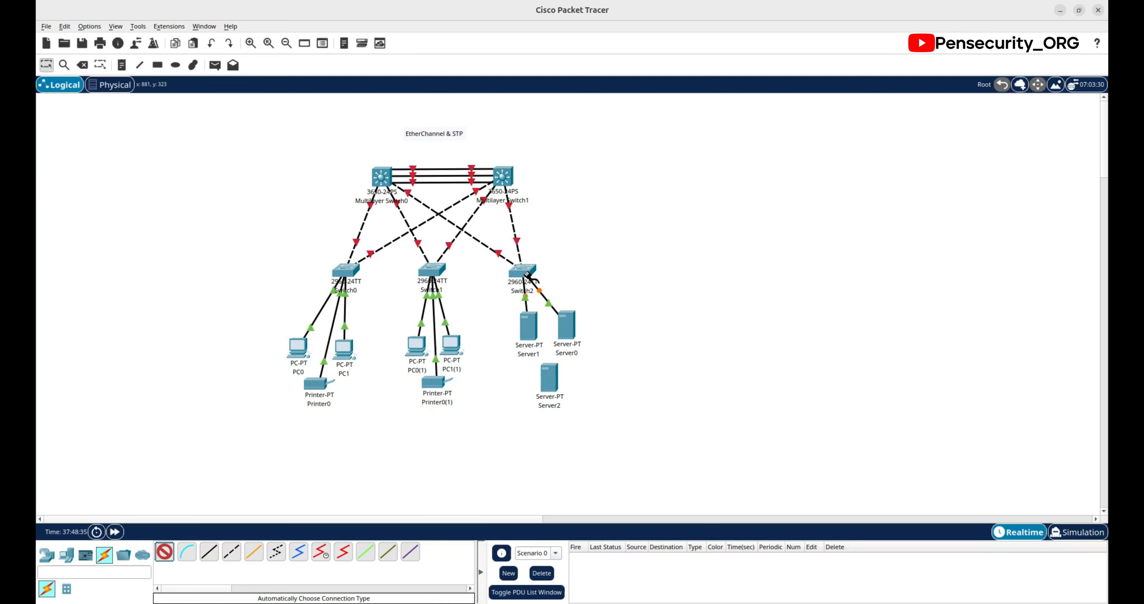
click(548, 377)
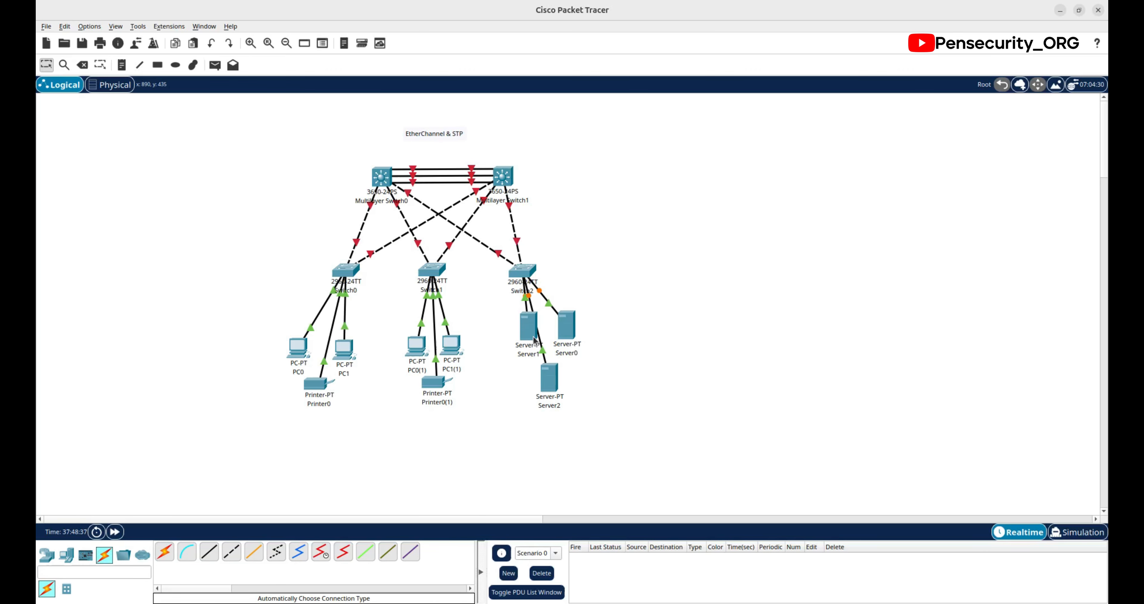
drag(528, 333, 520, 335)
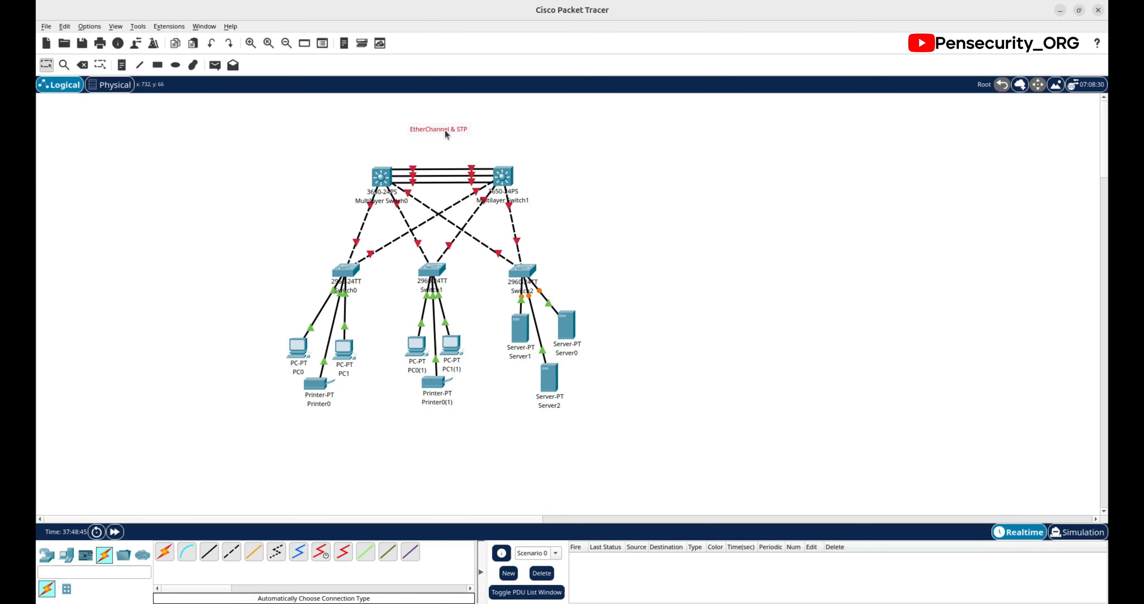
Step: Install an AC power supply module in Multilayer Switch0 and in Multilayer Switch1
click(377, 179)
drag(669, 430, 705, 205)
drag(703, 398, 709, 212)
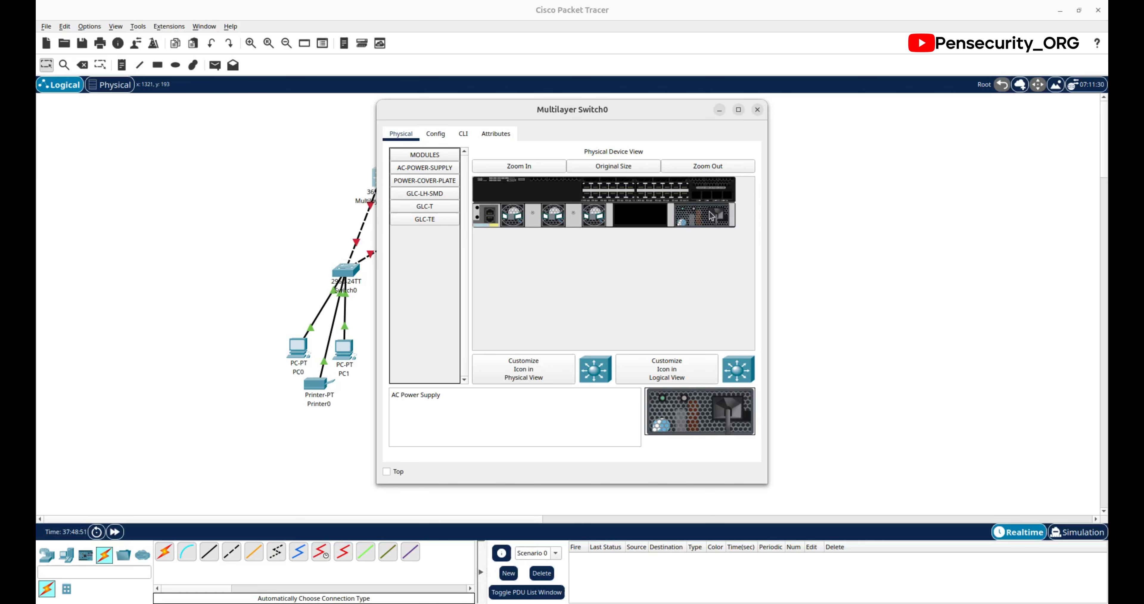
click(844, 228)
click(502, 175)
click(817, 199)
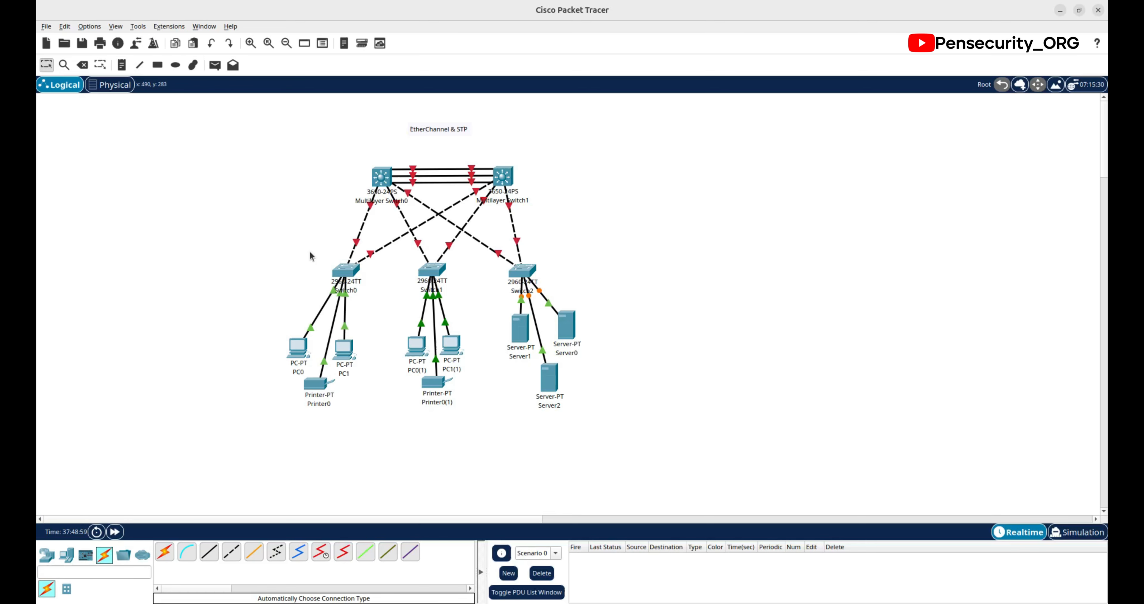
Step: Open Switch0's command line and enter privileged mode and global configuration mode with en and conf t
click(343, 278)
click(191, 222)
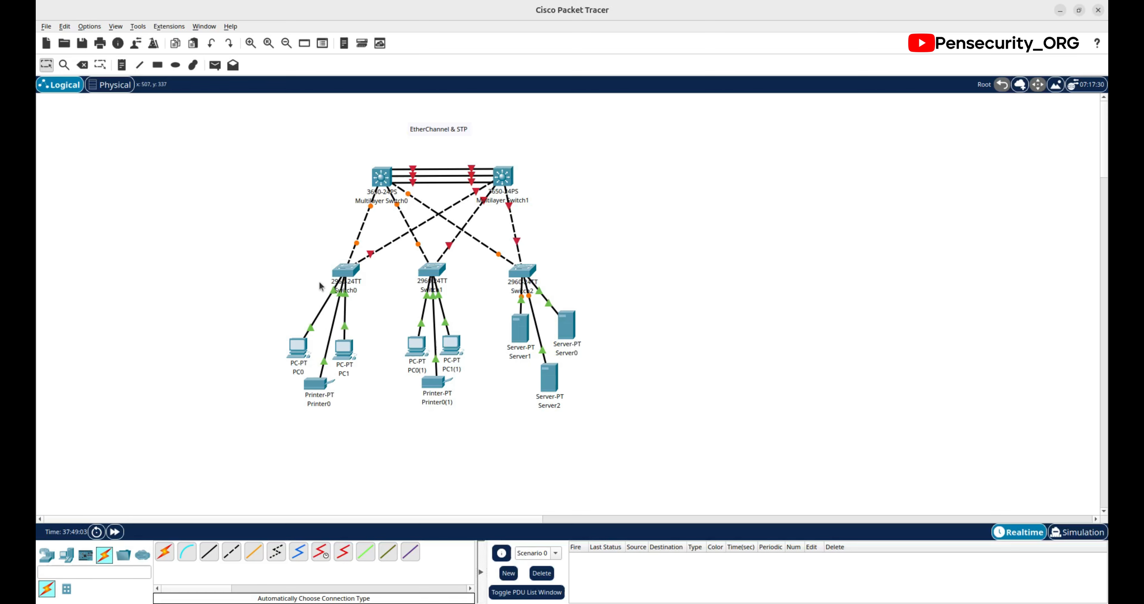
click(343, 274)
click(463, 134)
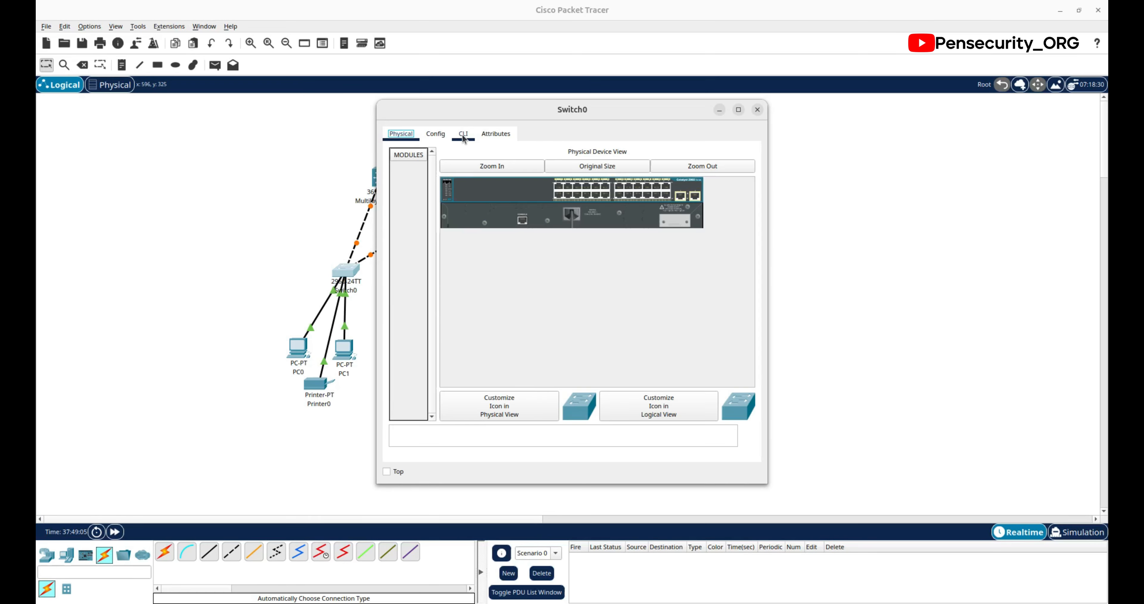
key(Return)
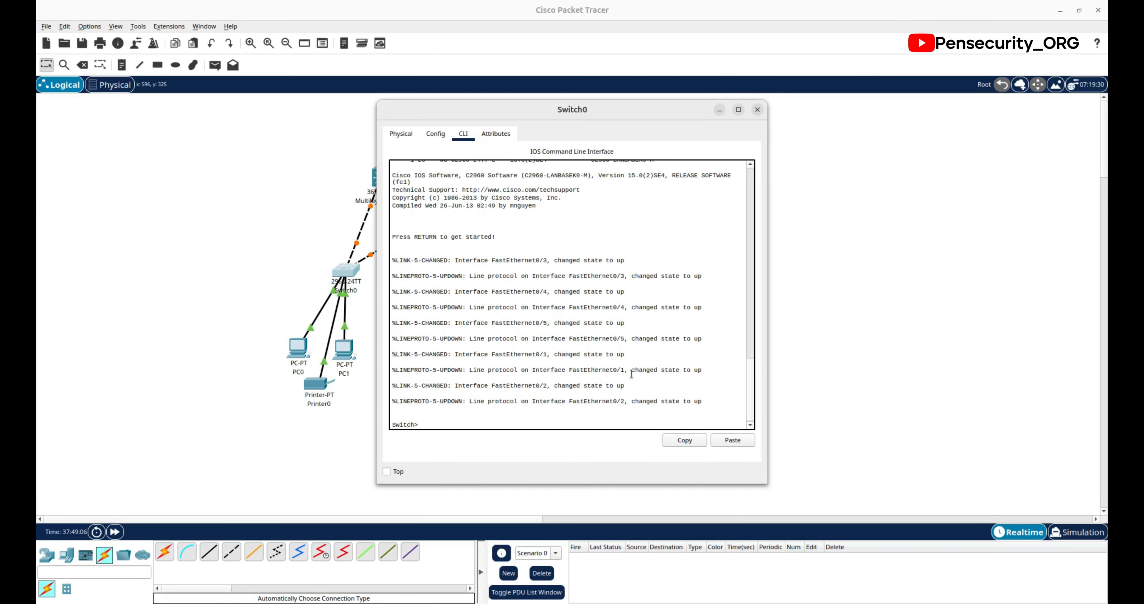
text(en)
key(Return)
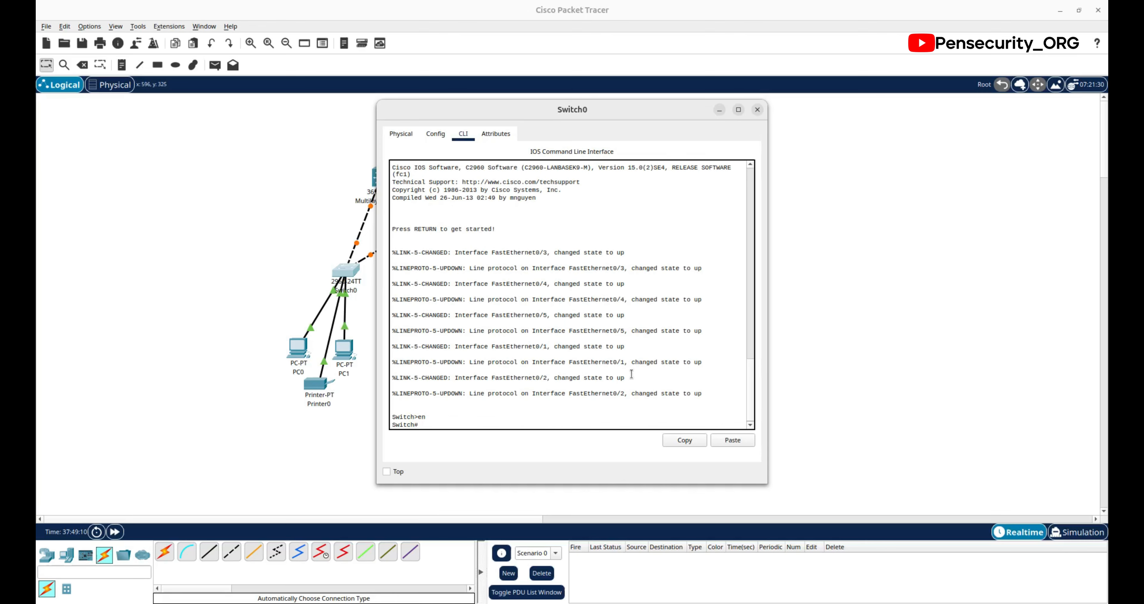
text(conf t)
key(Return)
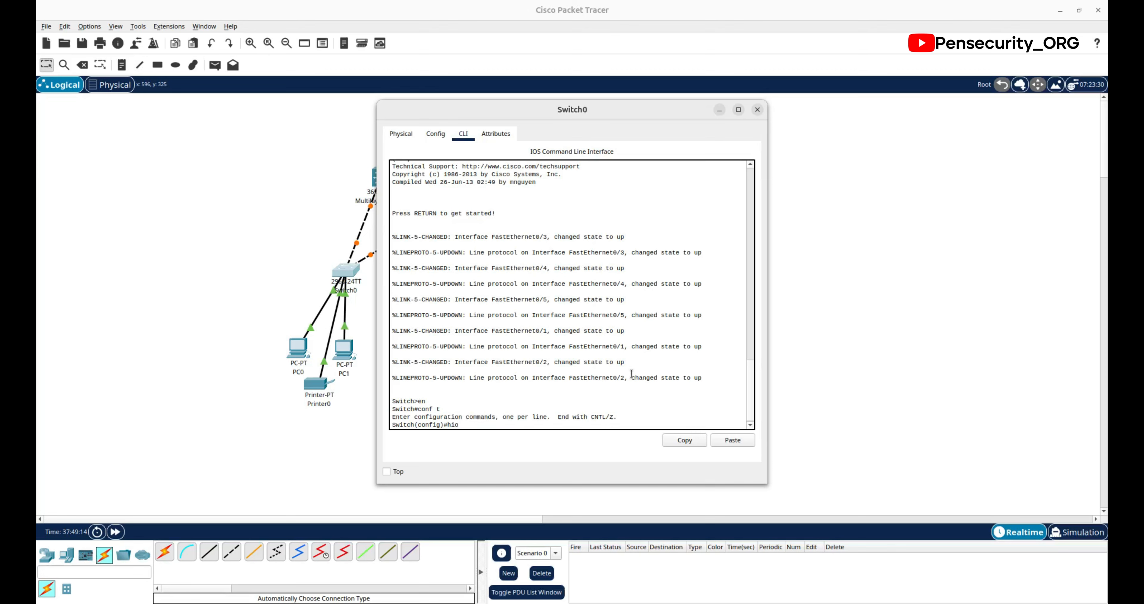
Step: Set Switch0's hostname to USERS-SW, exit configuration mode and close its window
text(hio)
key(BackSpace)
key(BackSpace)
text(ostname USERS-SW)
key(Return)
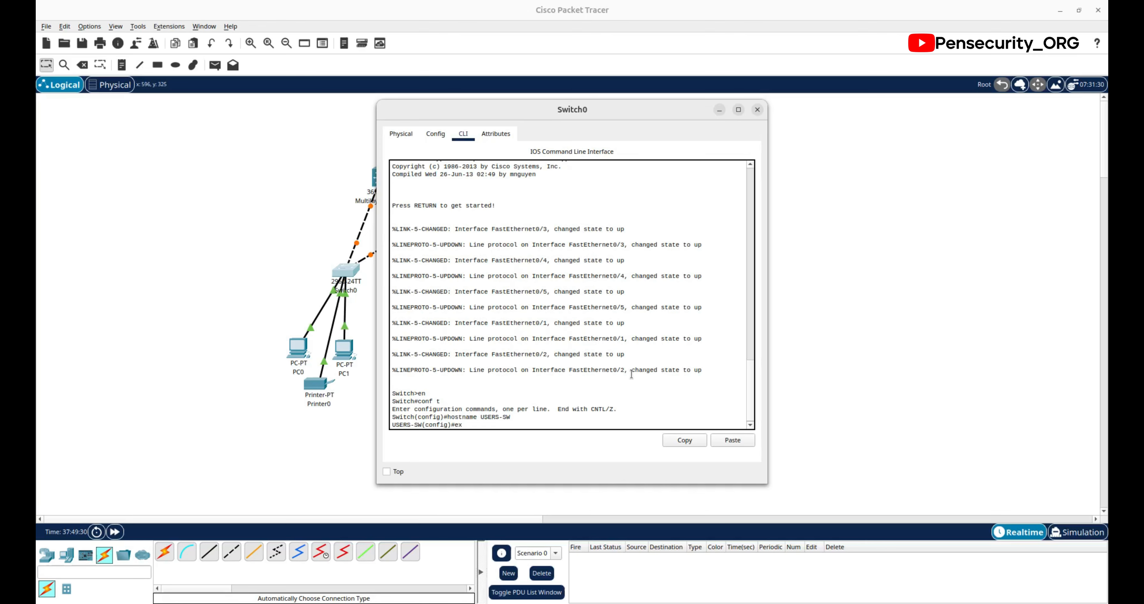
text(ex)
key(Return)
click(198, 311)
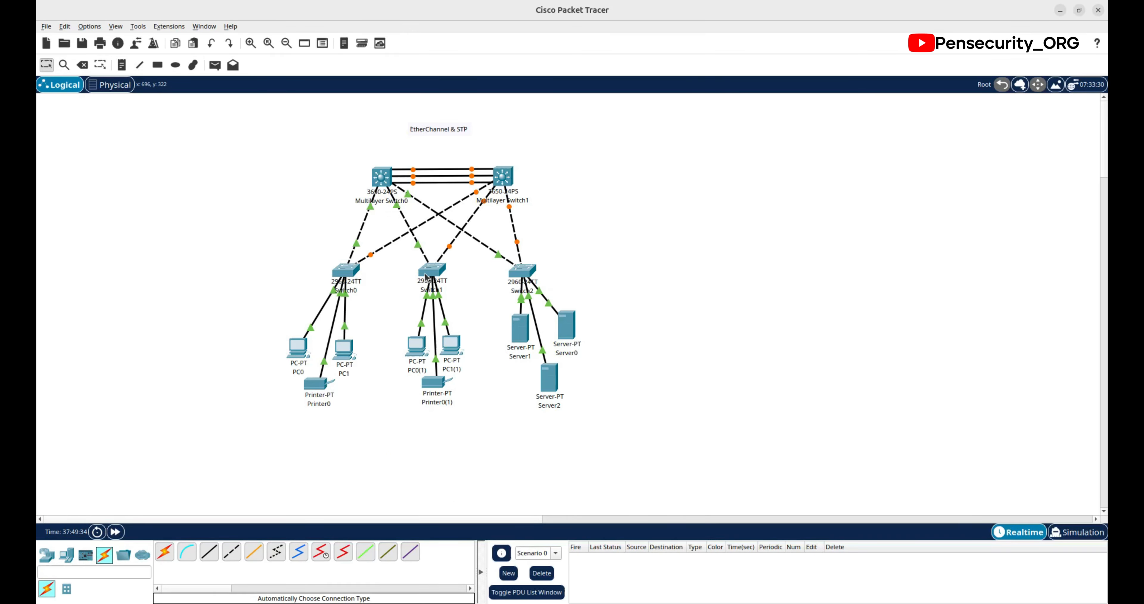
Step: Open Switch1's command line and enter global configuration mode with en and conf t
click(435, 272)
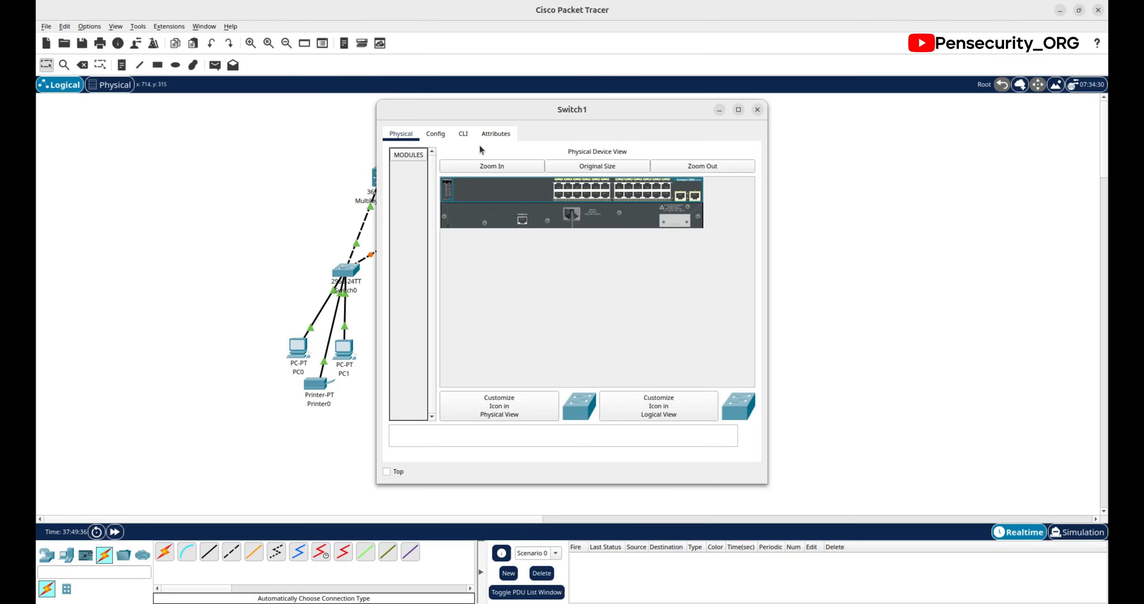
click(463, 134)
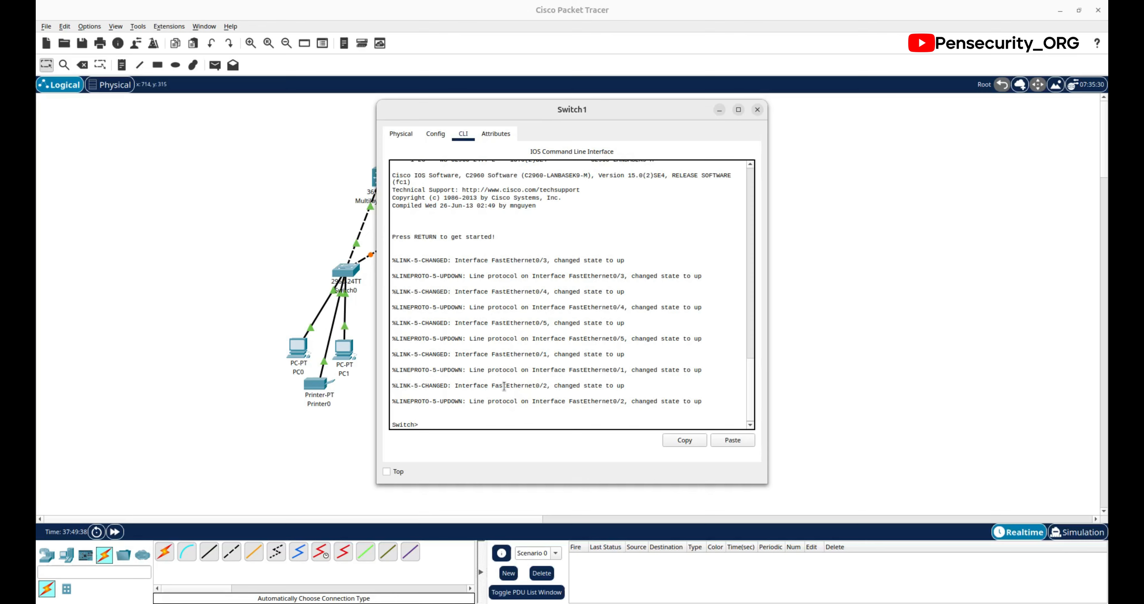
text(en)
key(Return)
text(conf t)
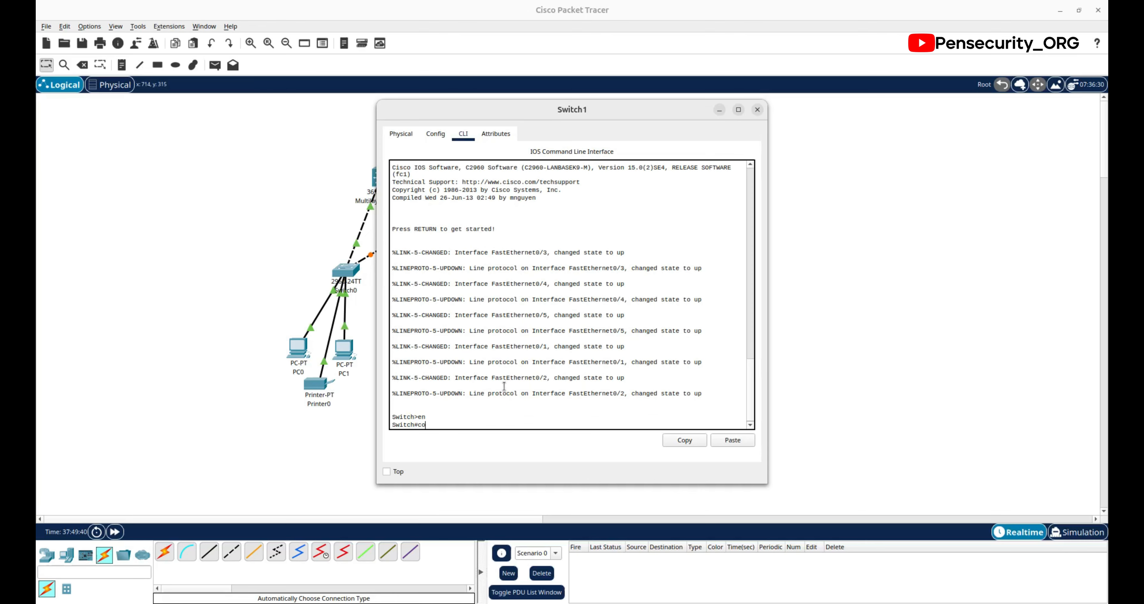
key(Return)
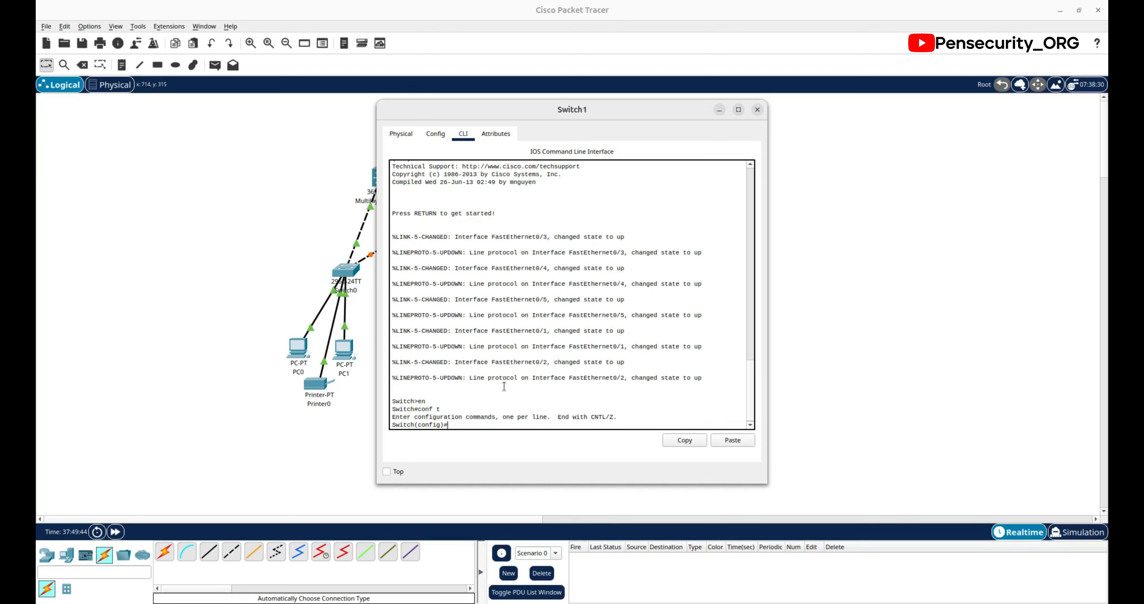
Step: Set Switch1's hostname to ADMIN-SW, exit configuration mode and close its window
text(hostname ADMIN-SW)
key(Return)
text(e)
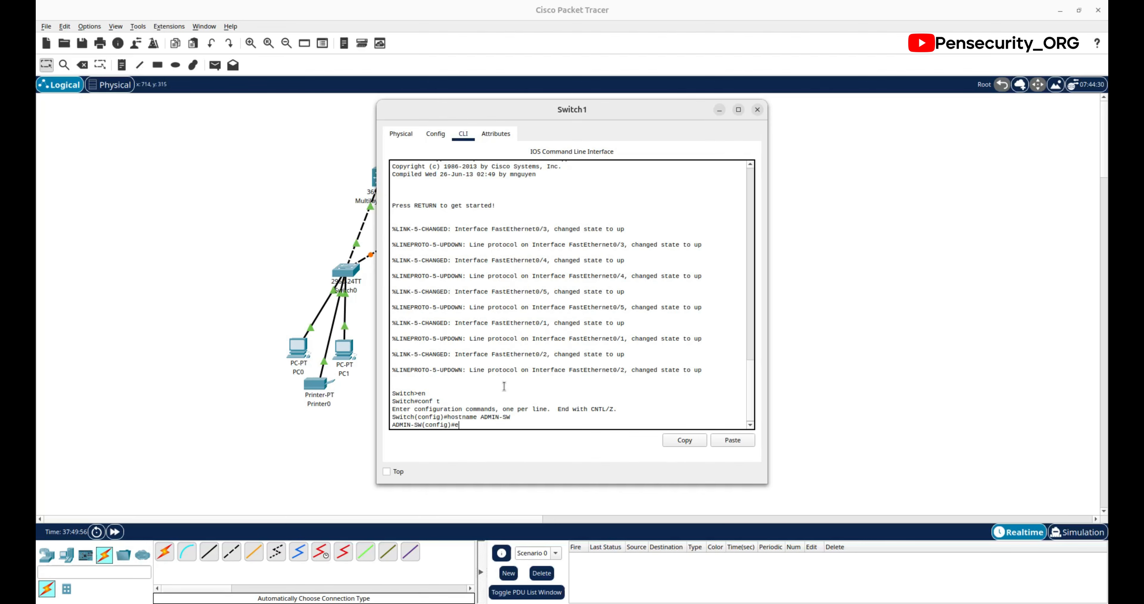
text(x)
key(Return)
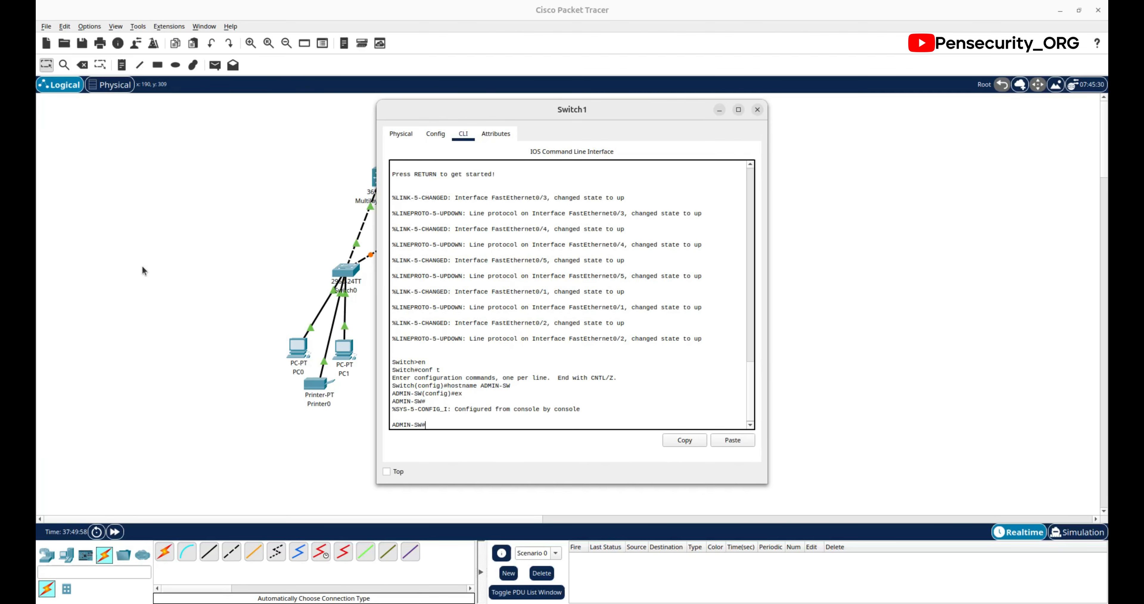
click(145, 271)
Step: Open Switch2's command line and enter global configuration mode with en and conf t
click(522, 270)
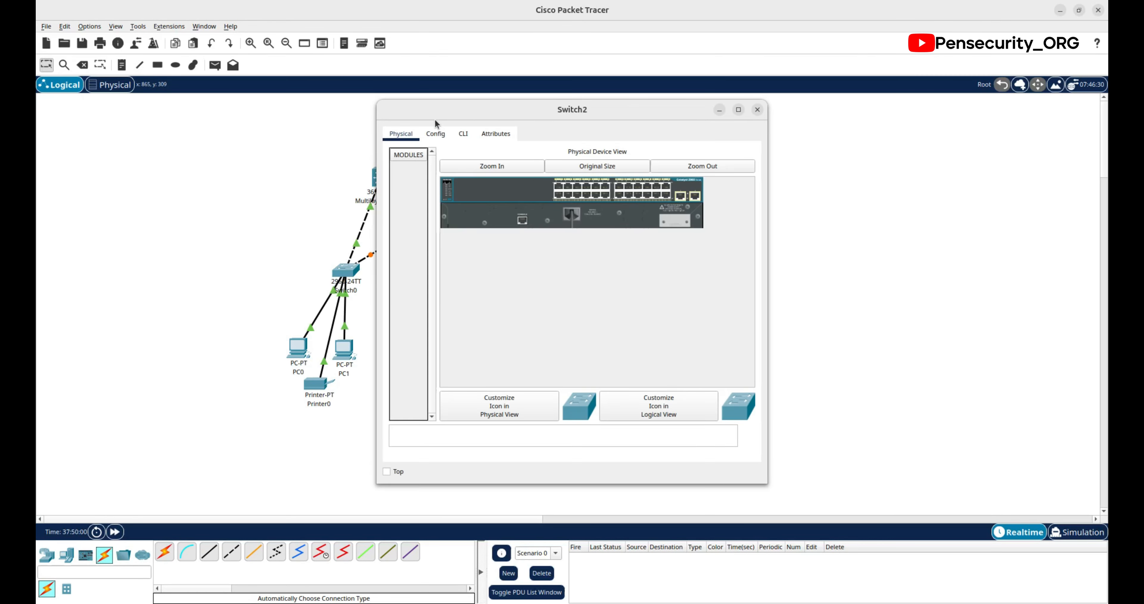
click(464, 137)
key(Return)
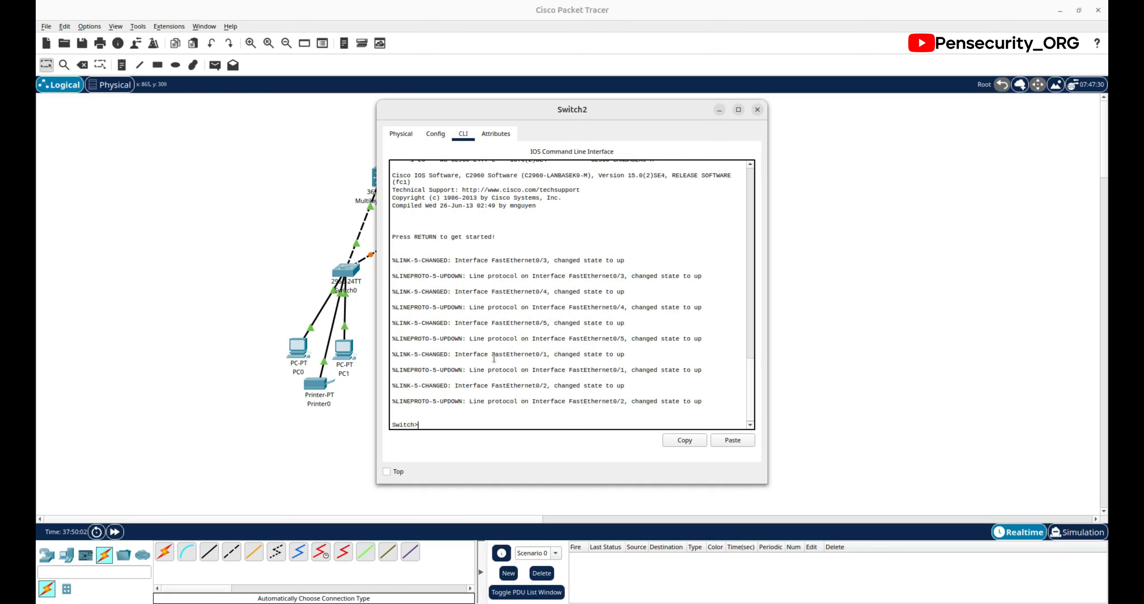
text(conf t)
key(Return)
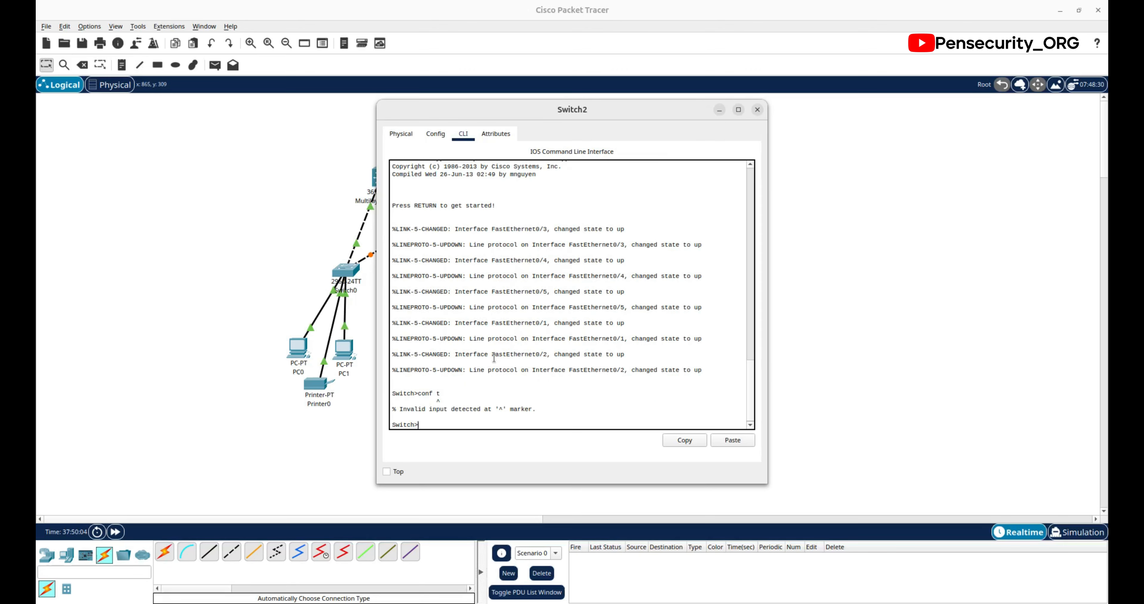
text(c)
key(BackSpace)
text(en)
key(Return)
text(conf t)
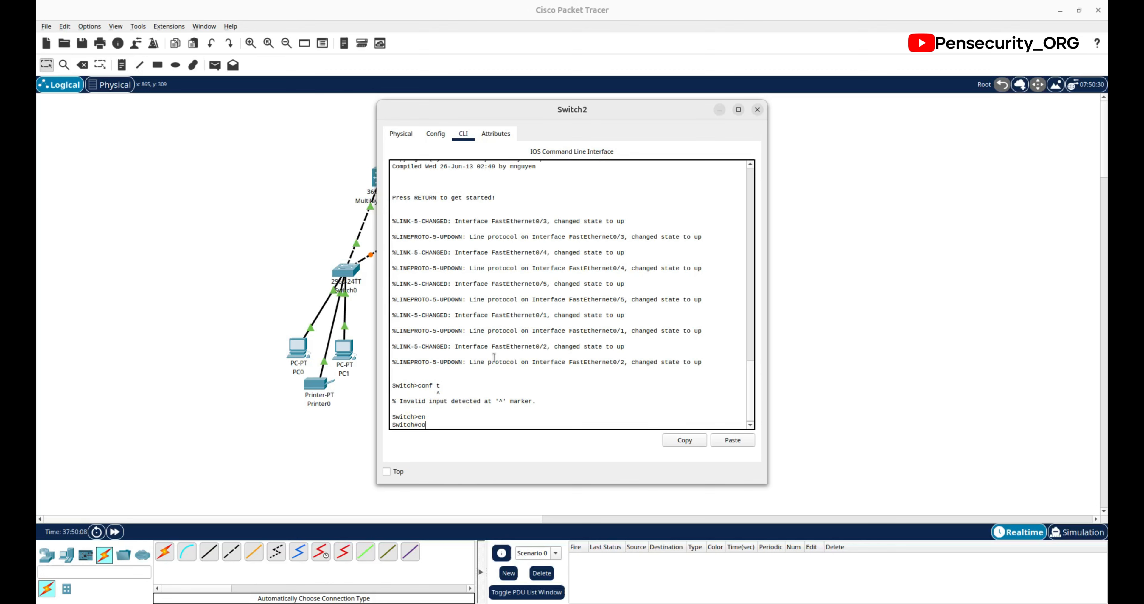
key(Return)
Step: Set Switch2's hostname to SERVER-SW, save the configuration with do wr and close its window
text(ho)
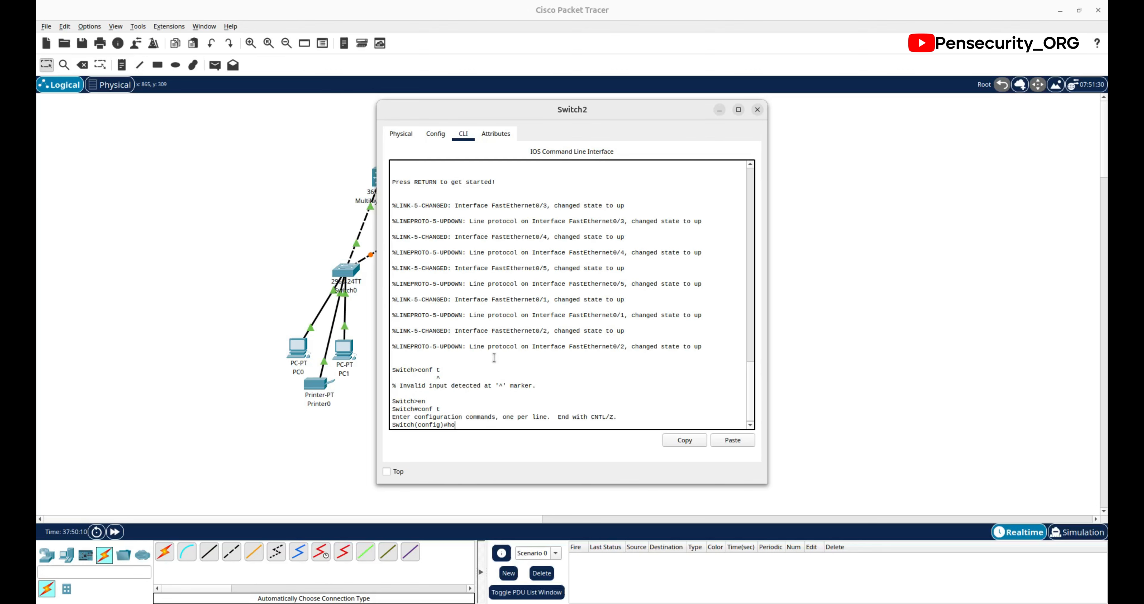
text(stname SERVER-SW)
key(Return)
key(Return)
key(Return)
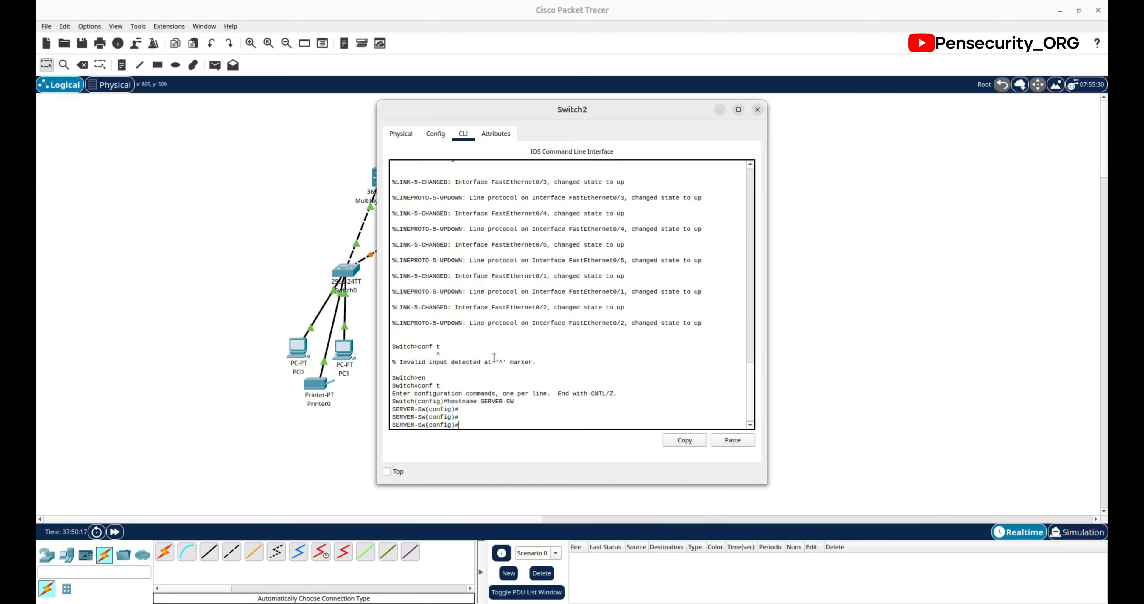
text(do wr)
key(Return)
click(135, 187)
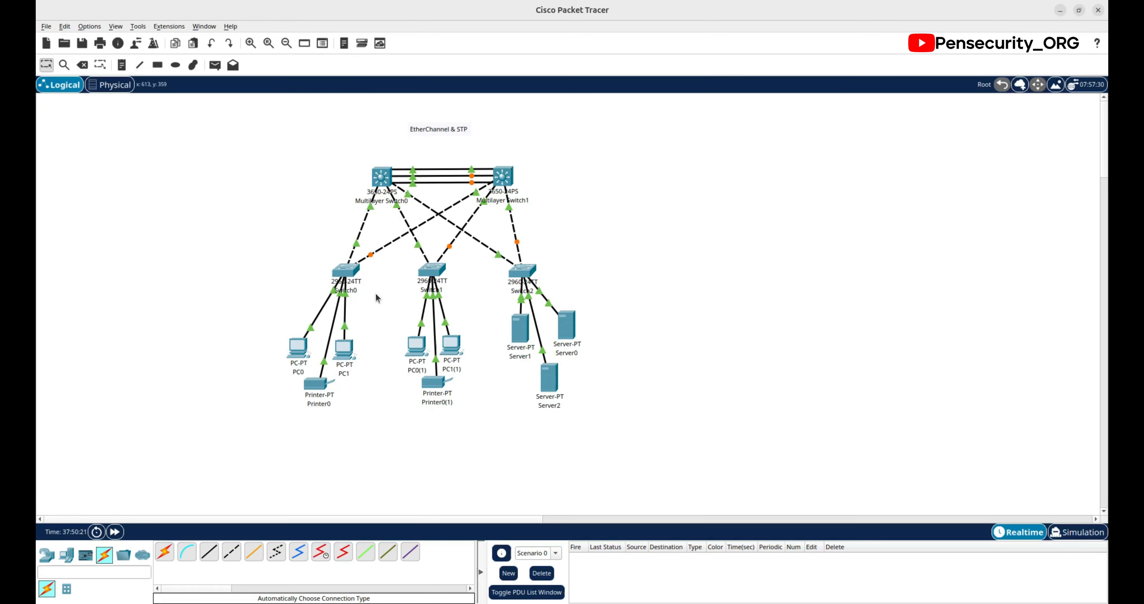
Step: Skip the initial configuration dialog on Multilayer Switch0 and bring its command line to global configuration mode
mouse_move(351, 276)
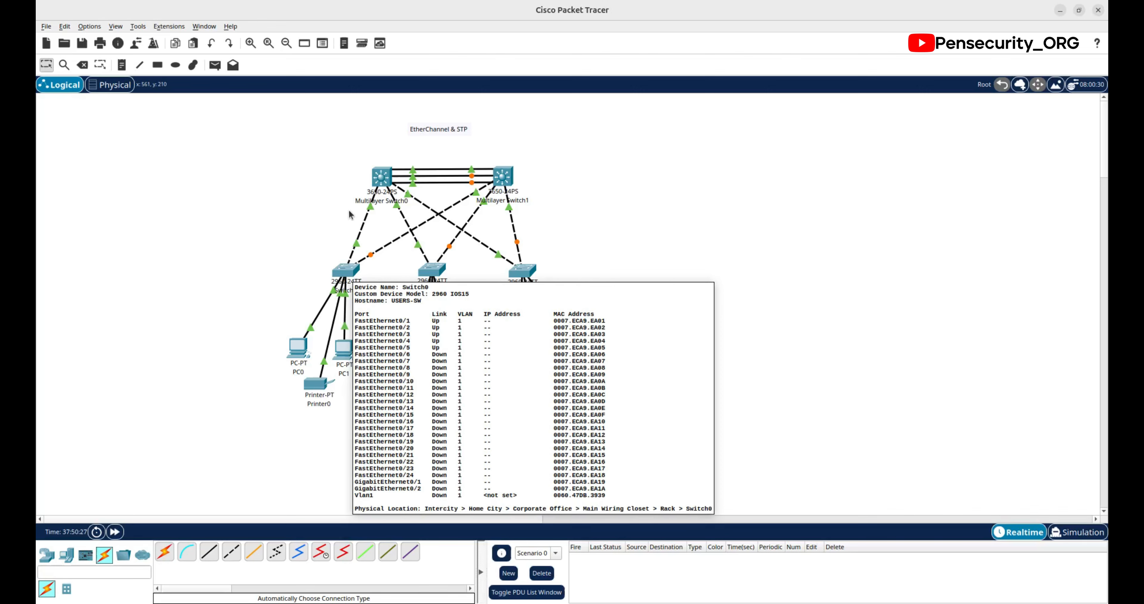
click(387, 177)
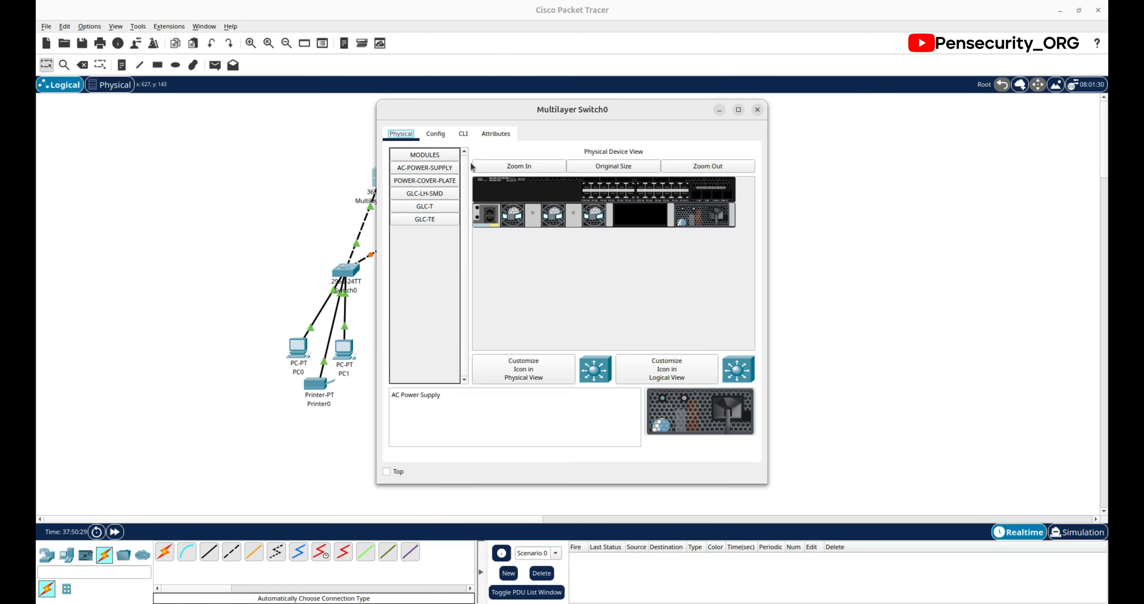
click(462, 133)
key(Return)
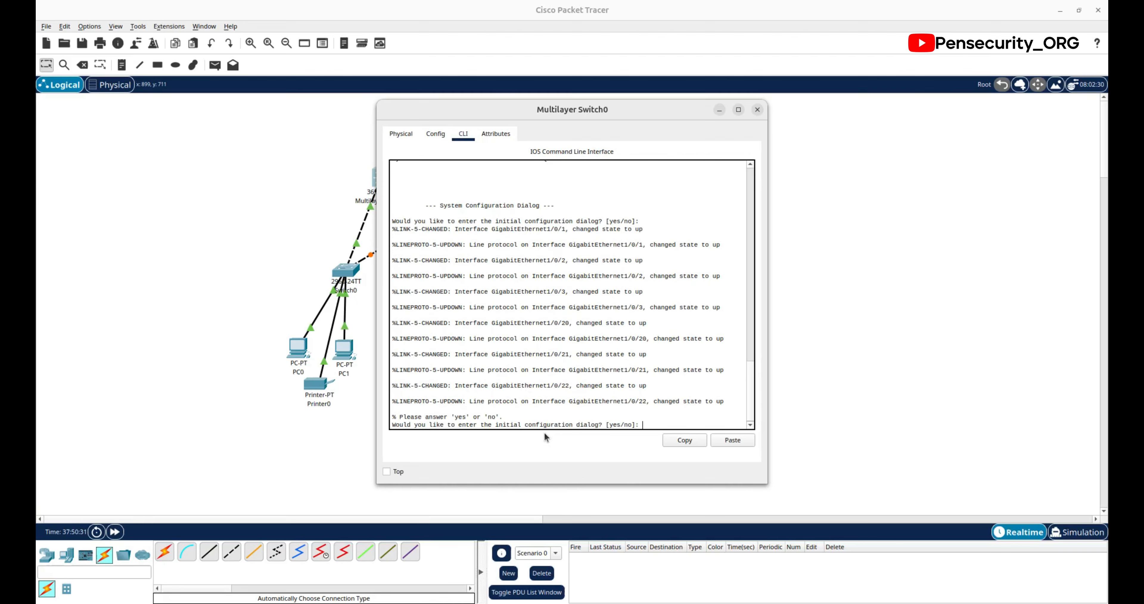
click(435, 133)
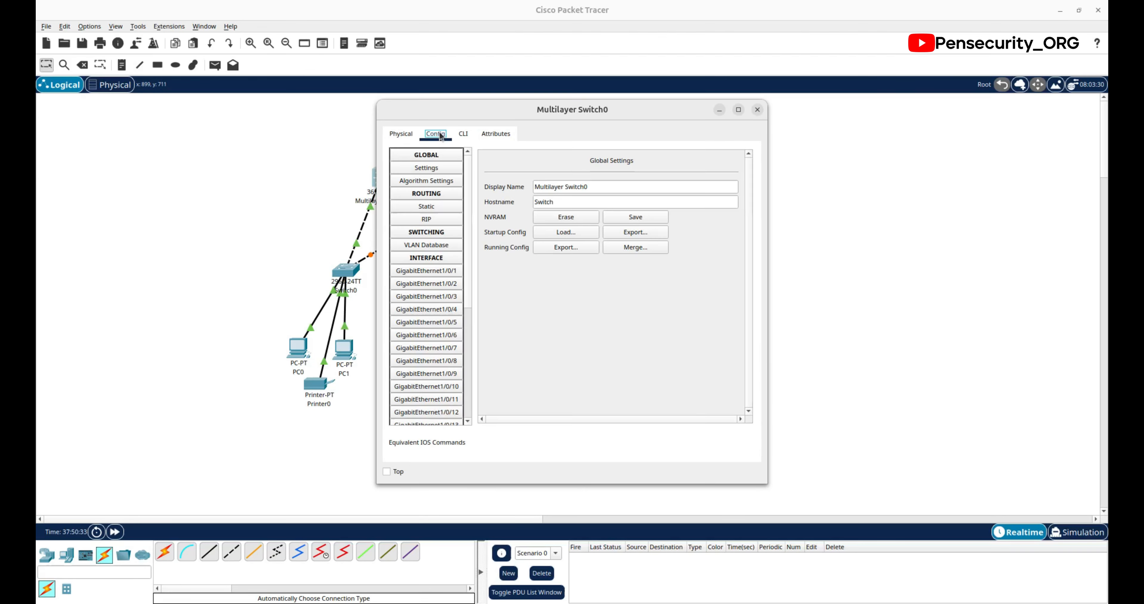
click(431, 271)
click(464, 134)
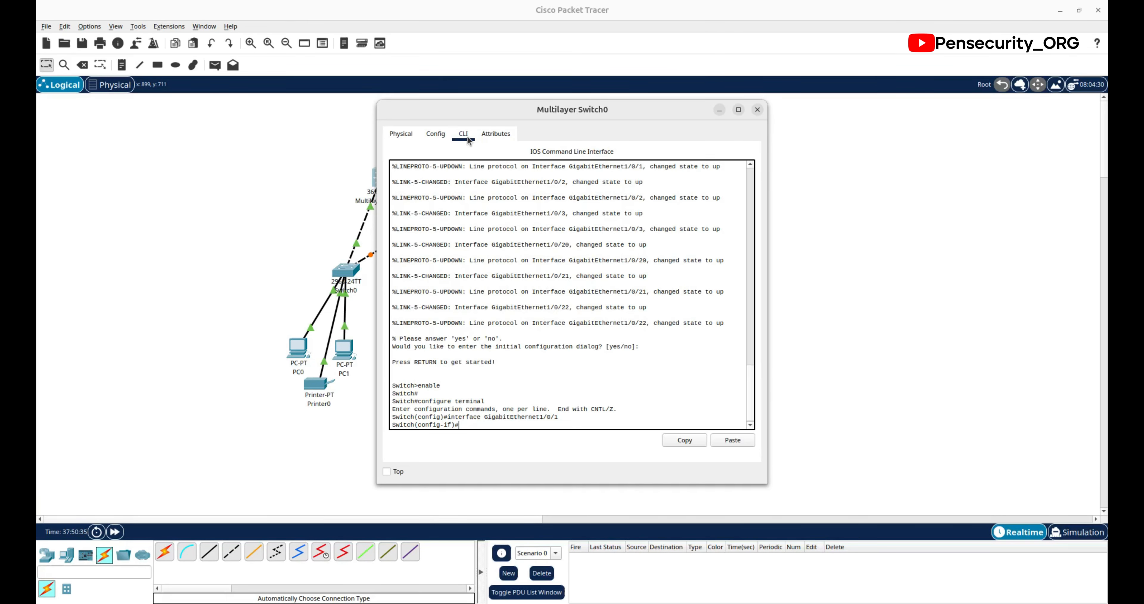
text(ex)
key(Return)
key(Return)
key(Return)
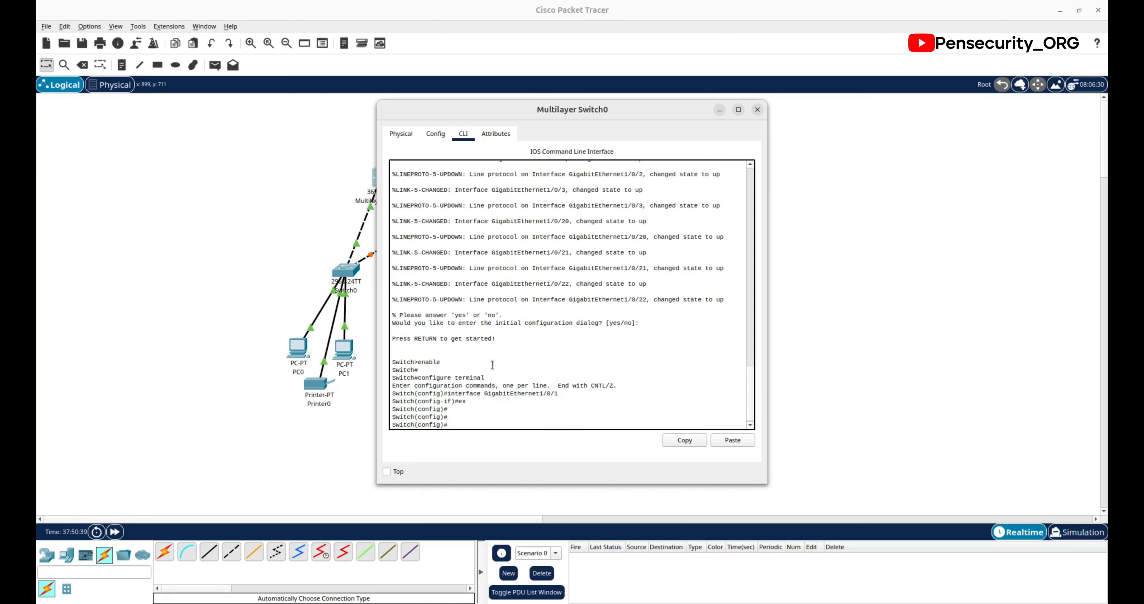
Step: Create VLAN 10 named USERS on Multilayer Switch0 and leave its VLAN configuration mode
text(con)
key(BackSpace)
key(BackSpace)
text(vlan 10)
key(Return)
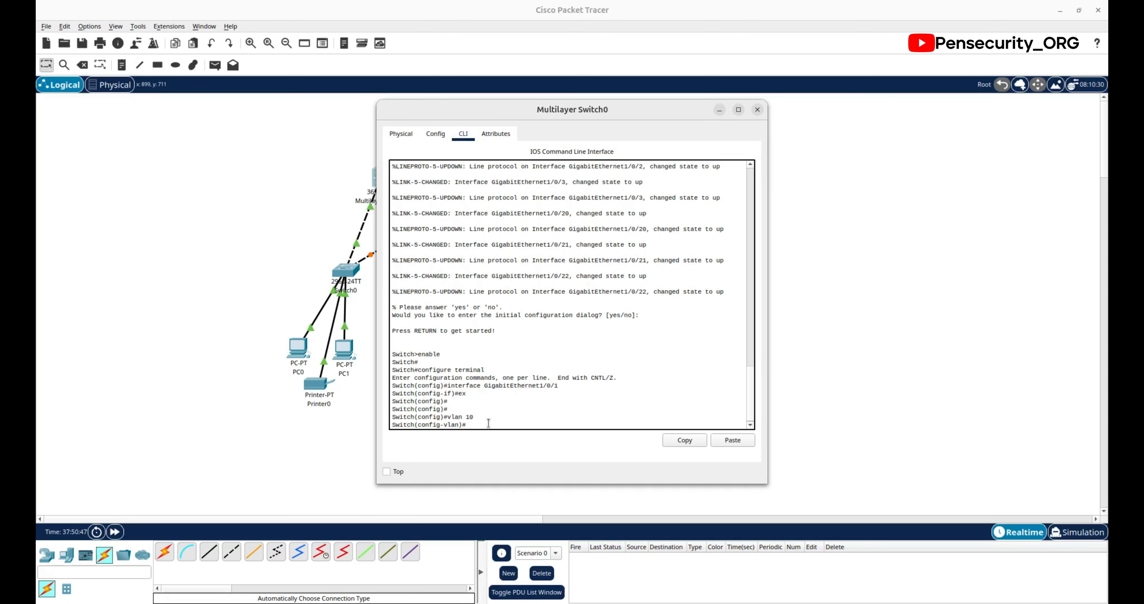
text(USERS)
key(Home)
text(name)
key(Return)
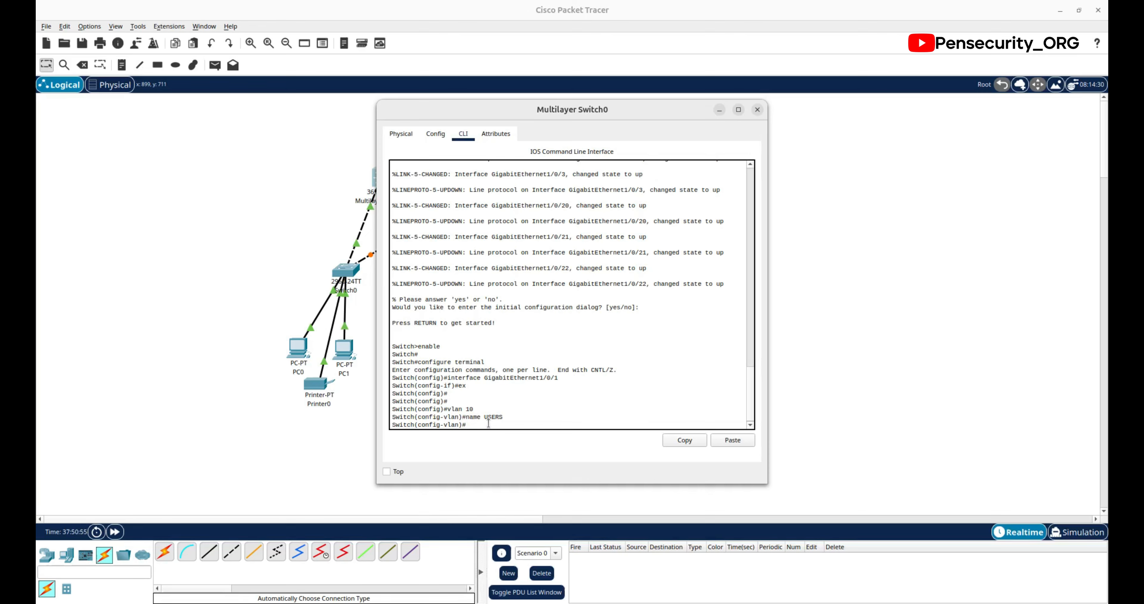
text(ex)
key(Return)
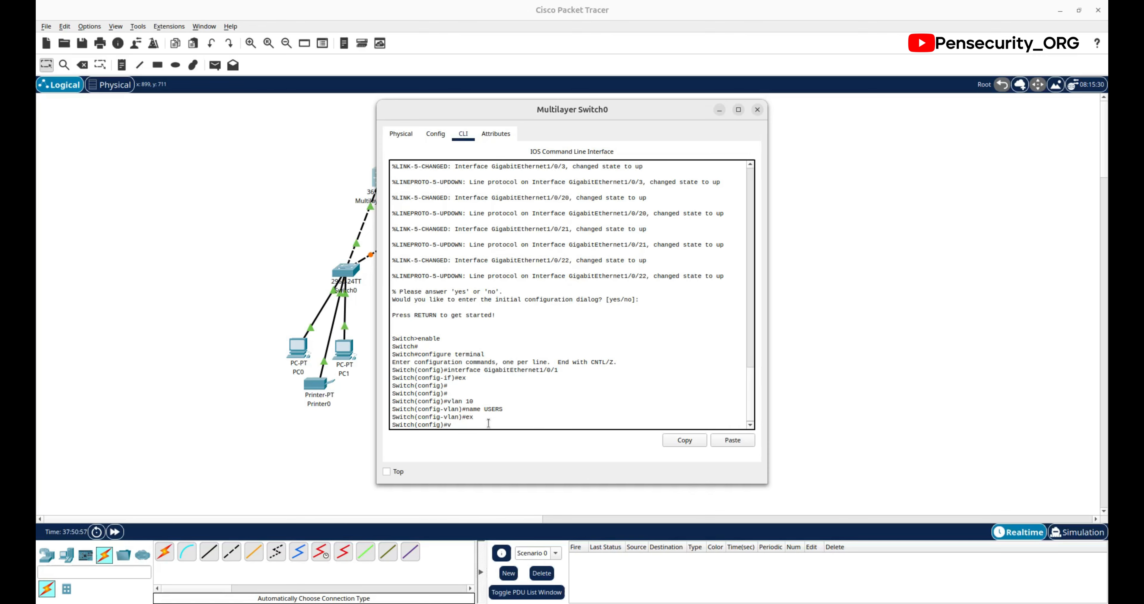
Step: Create VLAN 20 named ADMIN on Multilayer Switch0 and leave its VLAN configuration mode
key(Return)
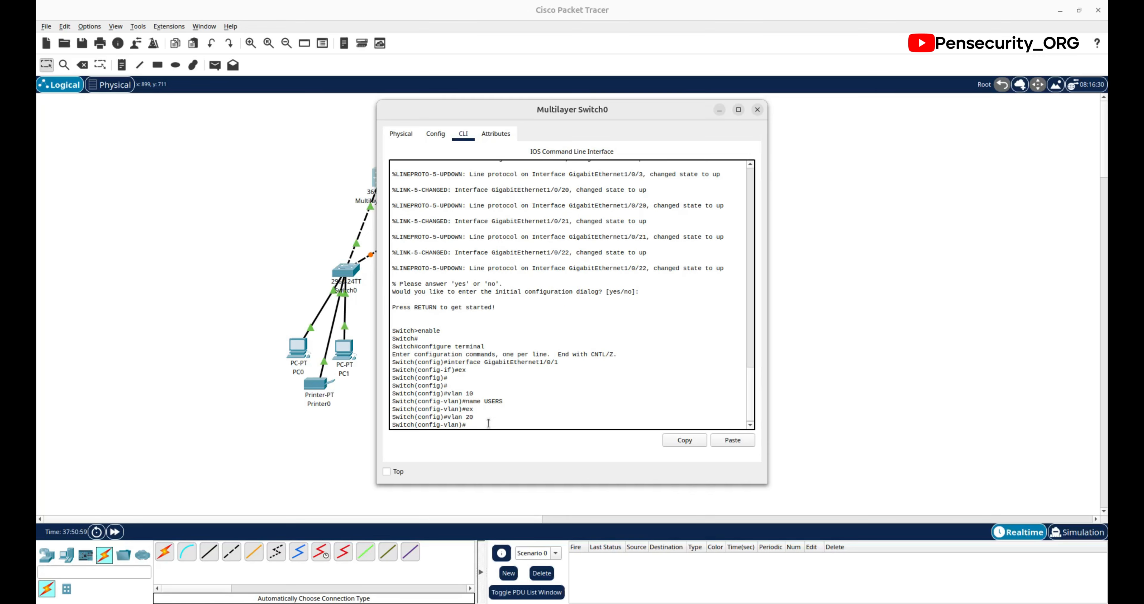
text(name ADMIN)
key(Return)
text(ex)
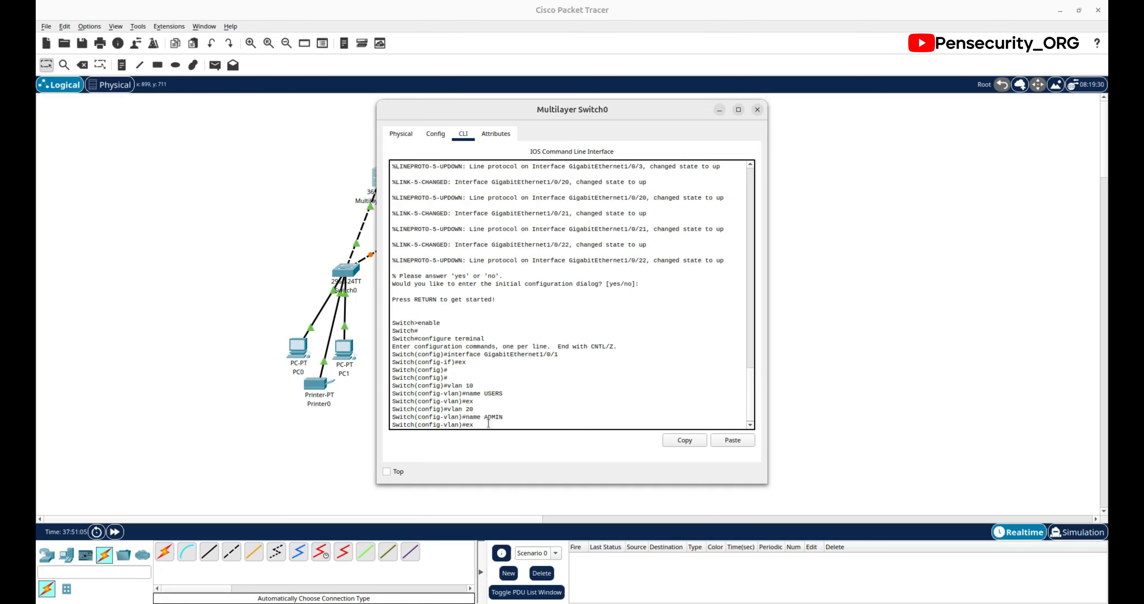
key(Return)
Step: Create VLAN 100 named SERVERS on Multilayer Switch0 and leave its VLAN configuration mode
text(vl)
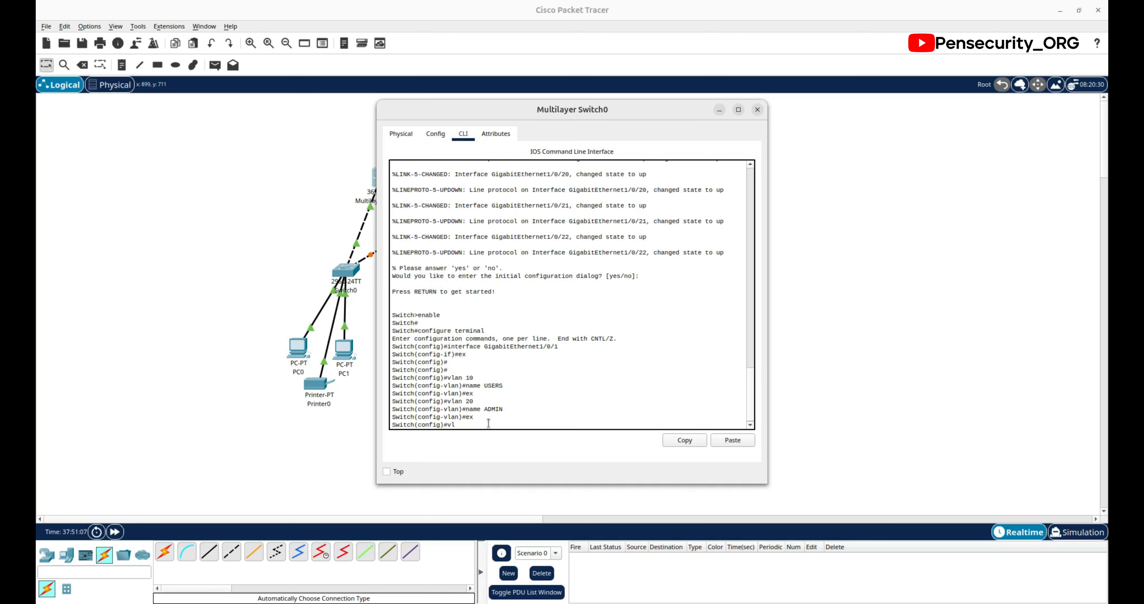
text(an 100)
key(Return)
text(name)
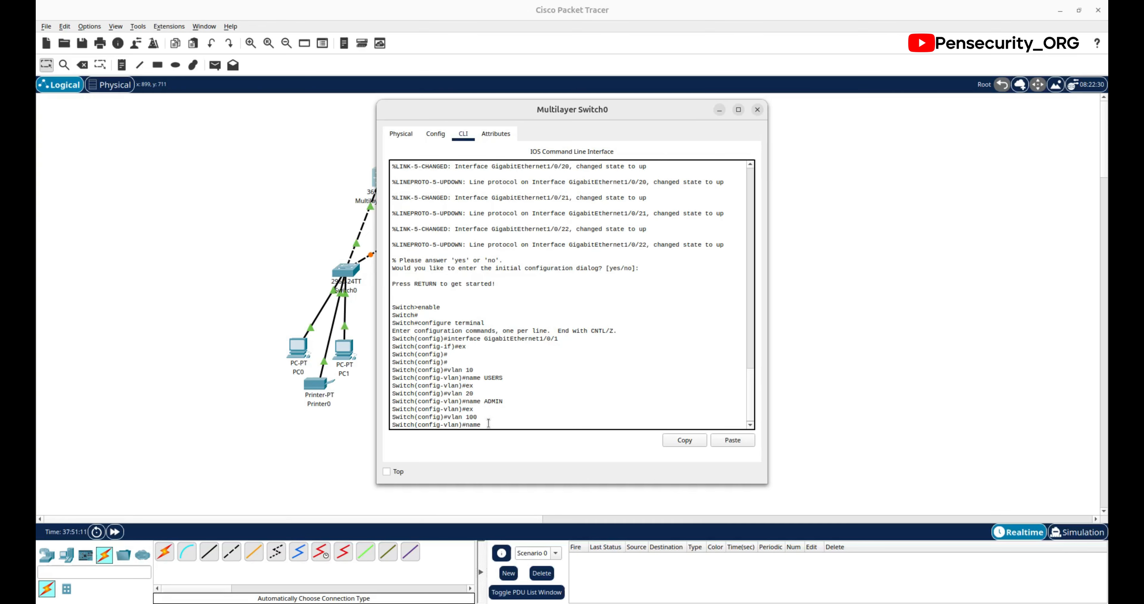
text( SERVERS)
key(Return)
key(Return)
key(Return)
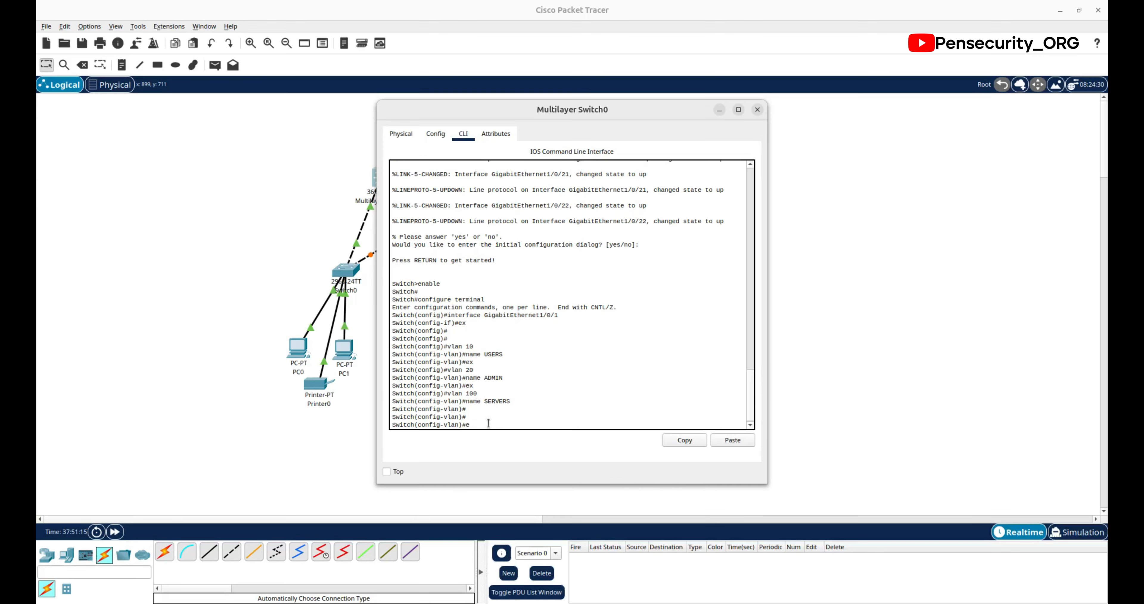
text(ex)
key(Return)
key(Return)
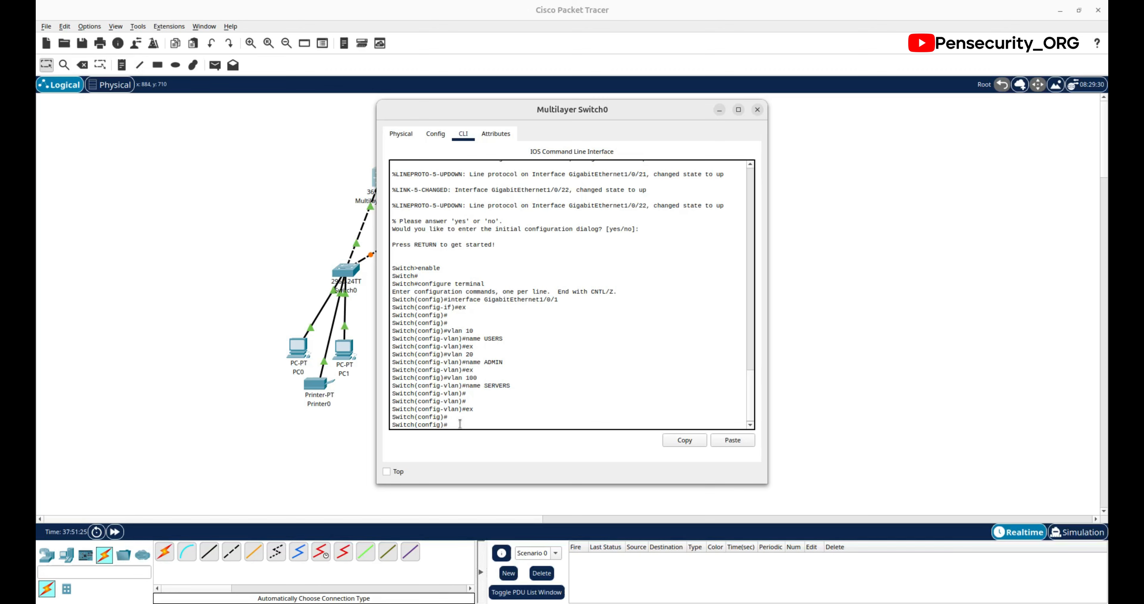
Step: Give Multilayer Switch0's VLAN 10 interface the IP address 192.168.10.1 with mask 255.255.255.0
text(interface v)
text(lan 10)
key(Return)
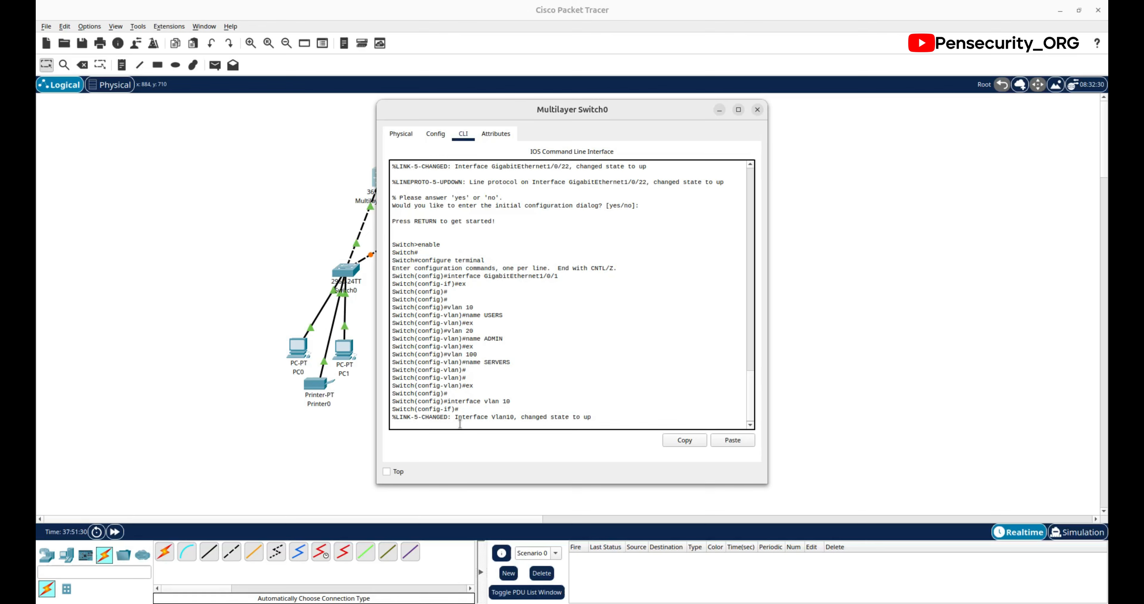
key(Return)
key(Return)
text(ip)
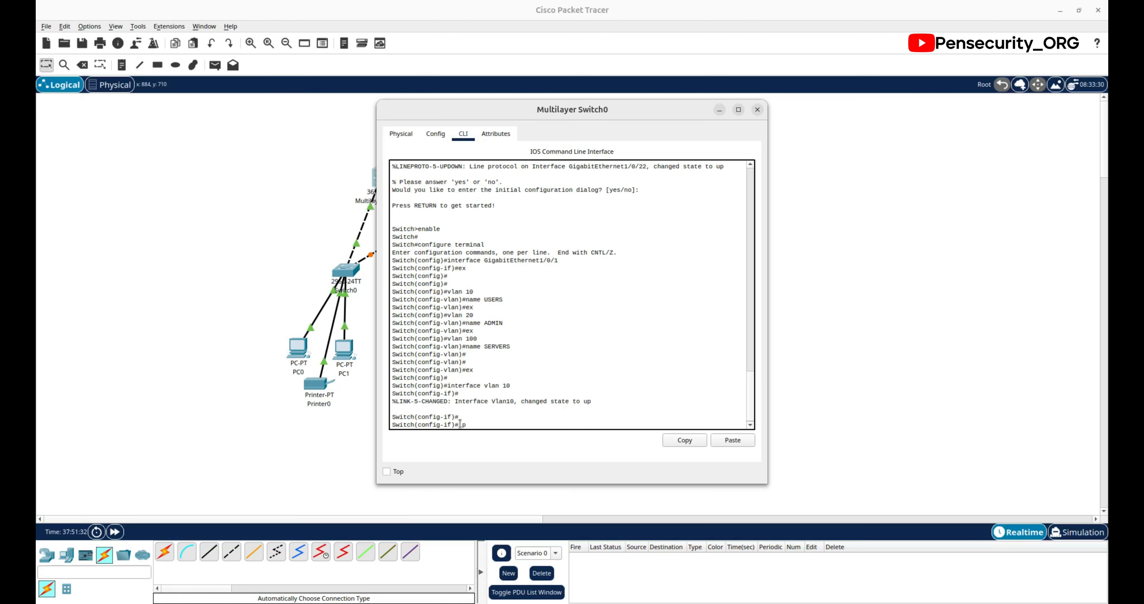
text( add)
text(192.168.10.1 255.255.255.)
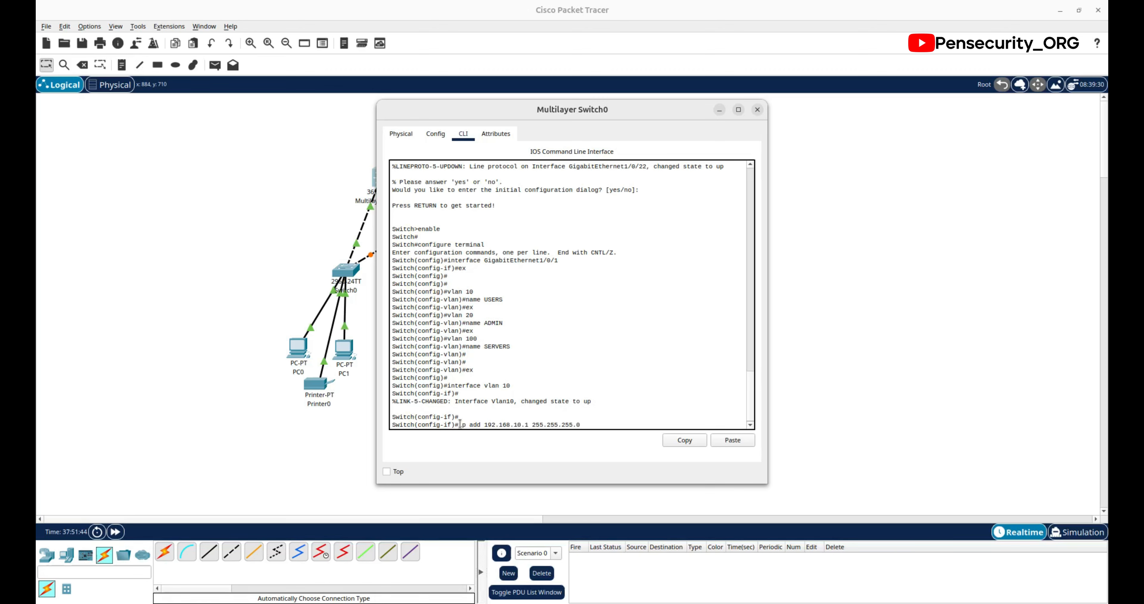
text(0)
key(Return)
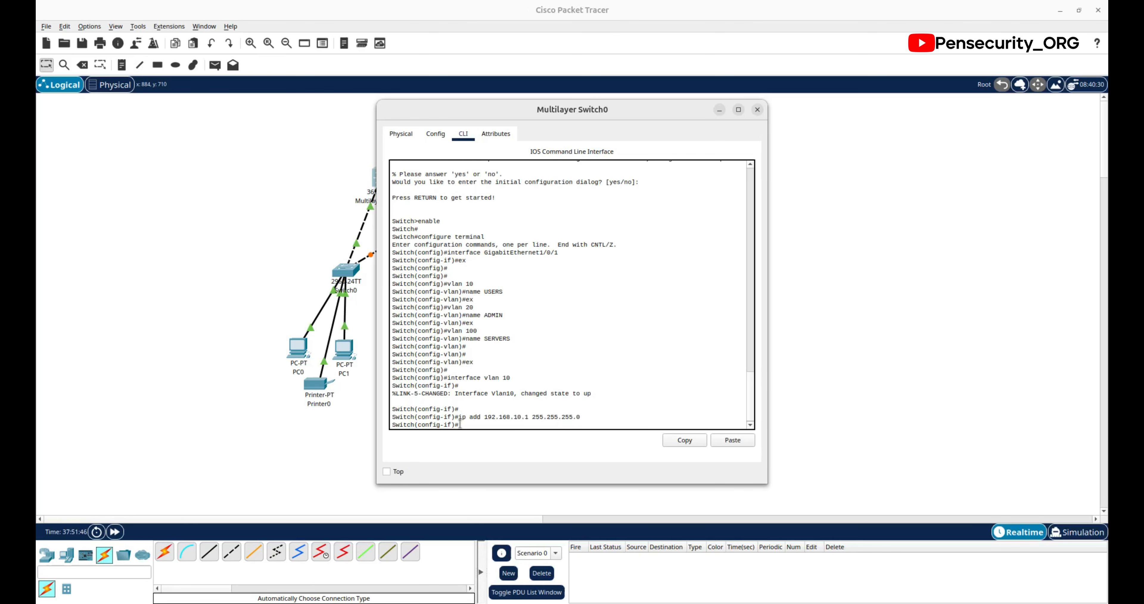
Step: Set the VLAN 10 interface's helper address to 192.168.100.10 and return to global configuration mode
text(ip helper-address 192.168.100.10)
key(Return)
key(Return)
key(Return)
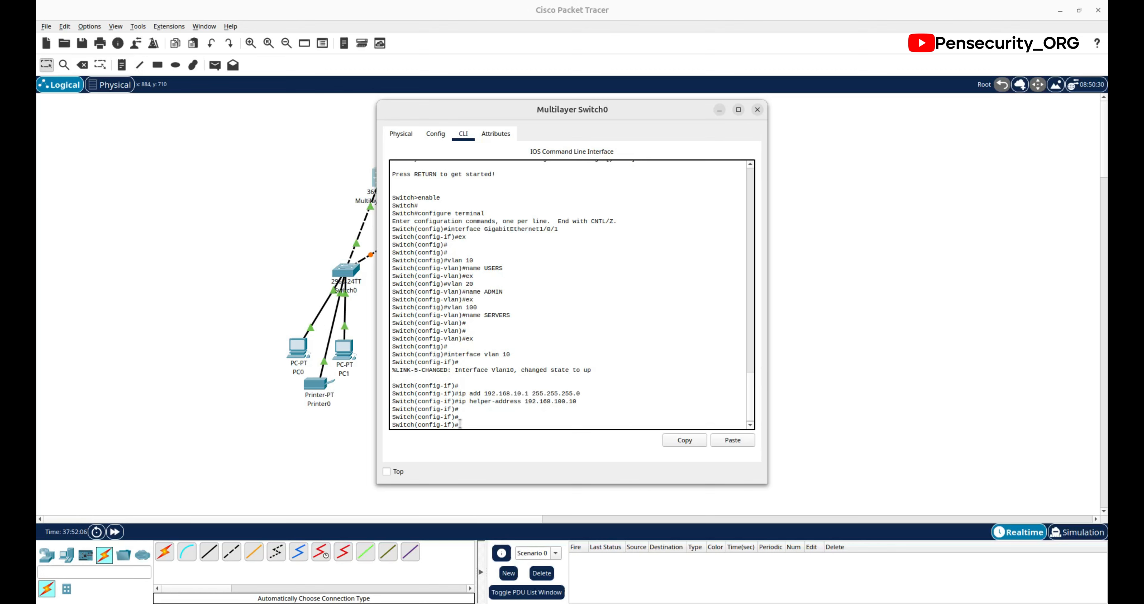
text(ex)
key(Return)
key(Return)
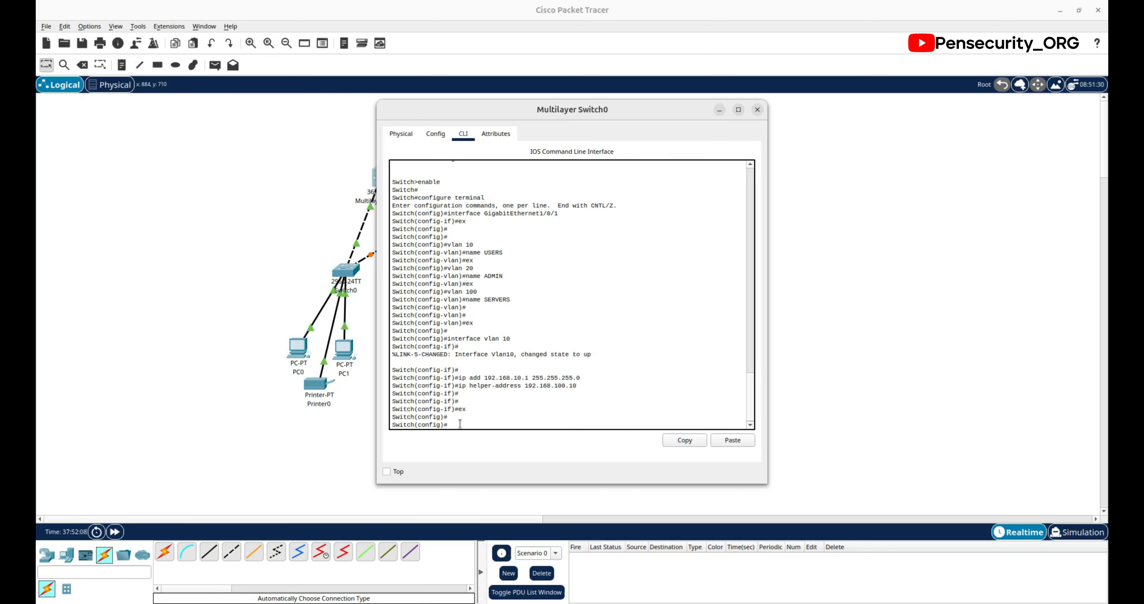
Step: Give Multilayer Switch0's VLAN 20 interface the IP address 192.168.20.1 with mask 255.255.255.0
text(interface vlan 20)
key(Return)
key(Return)
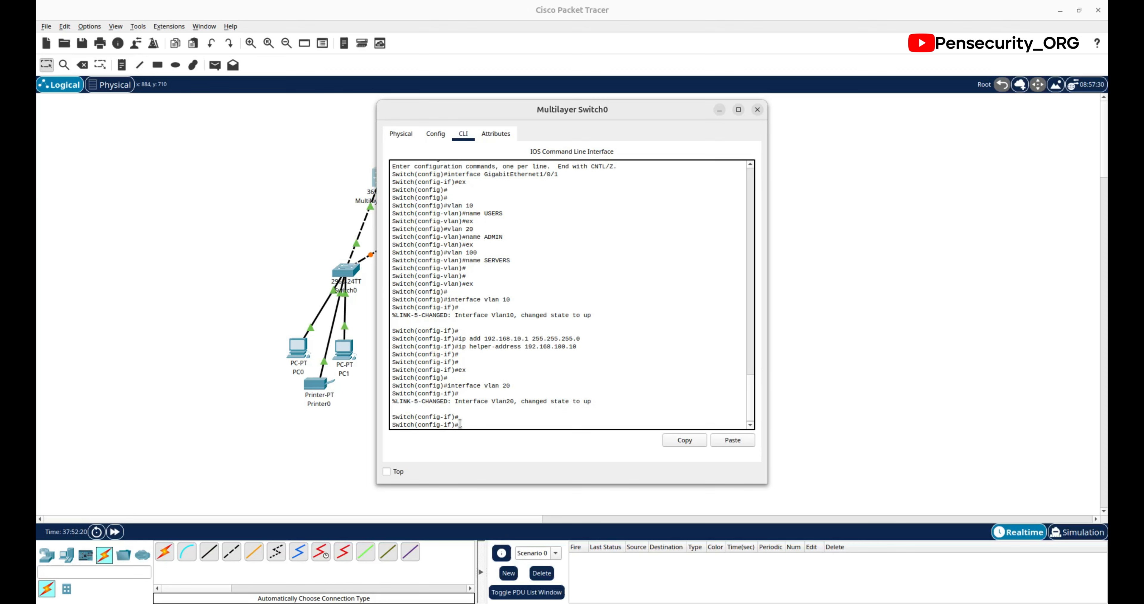
text(ip add 192.168.20.1 255.255.255.0)
key(Return)
key(Return)
key(Return)
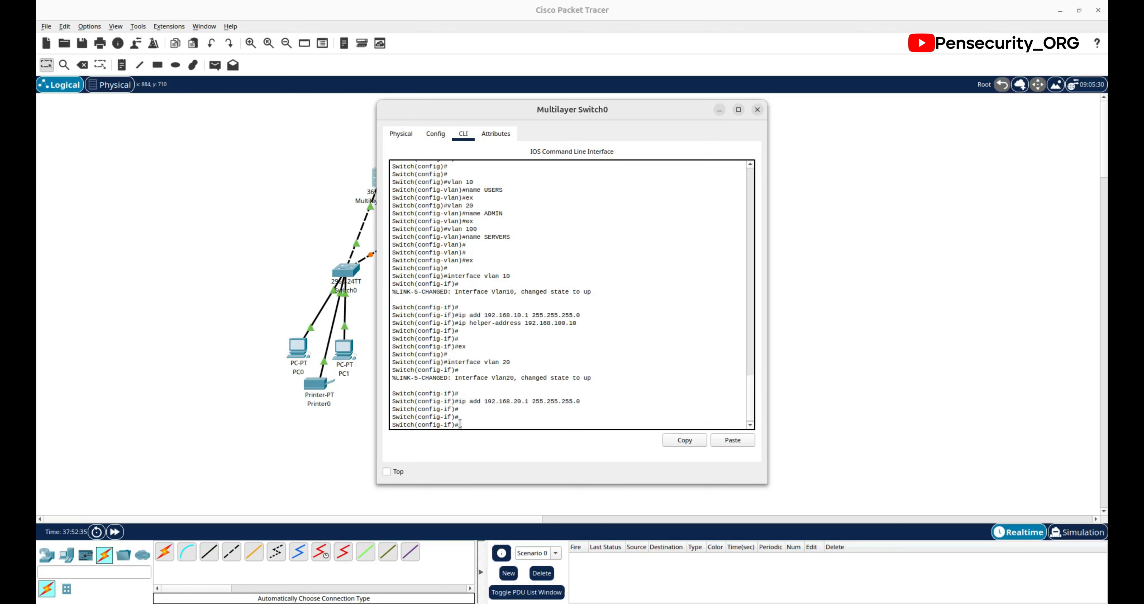
Step: Set the VLAN 20 interface's helper address to 192.168.100.10 and return to global configuration mode
text(ip helper-address 192.168.100)
key(Return)
key(Return)
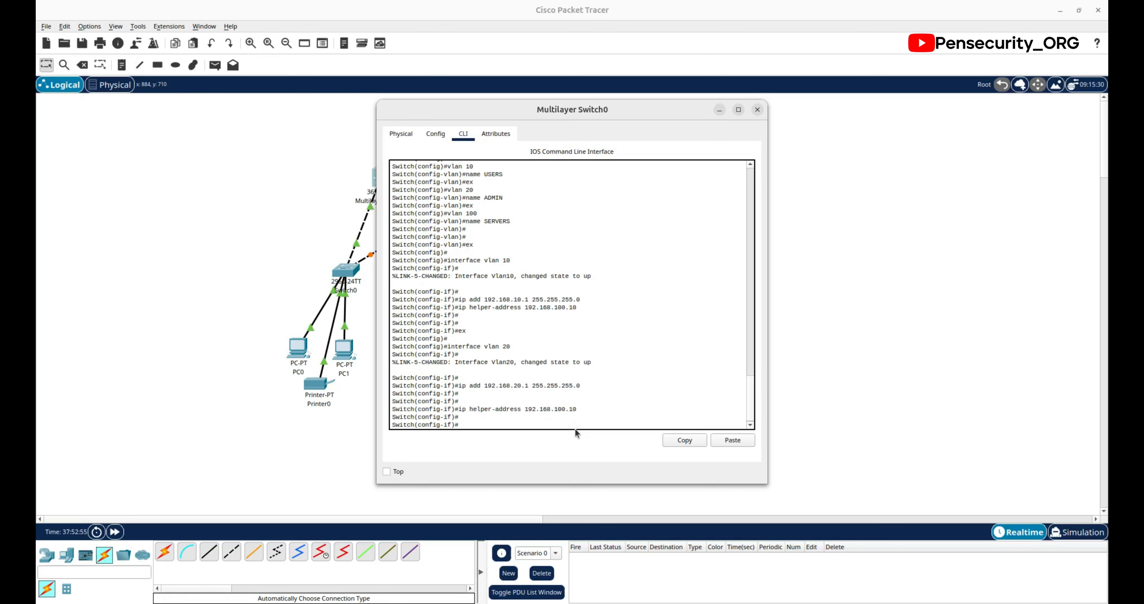
text(ex)
key(Return)
key(Return)
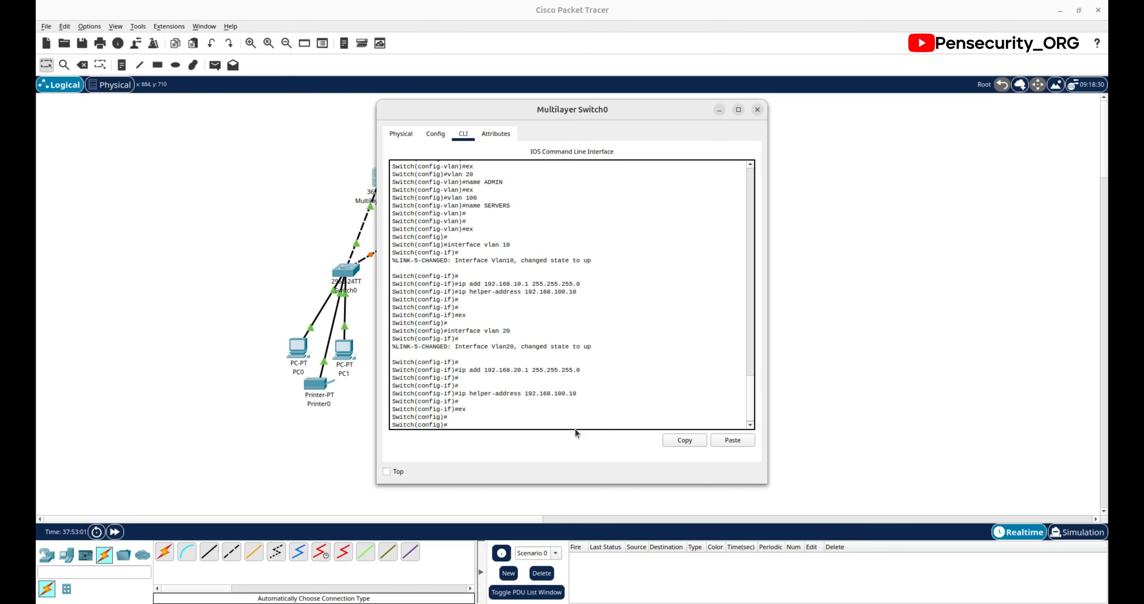
Step: Give Multilayer Switch0's VLAN 100 interface the IP address 192.168.100.1 with mask 255.255.255.0
text(interface vlan 100)
key(Return)
key(Return)
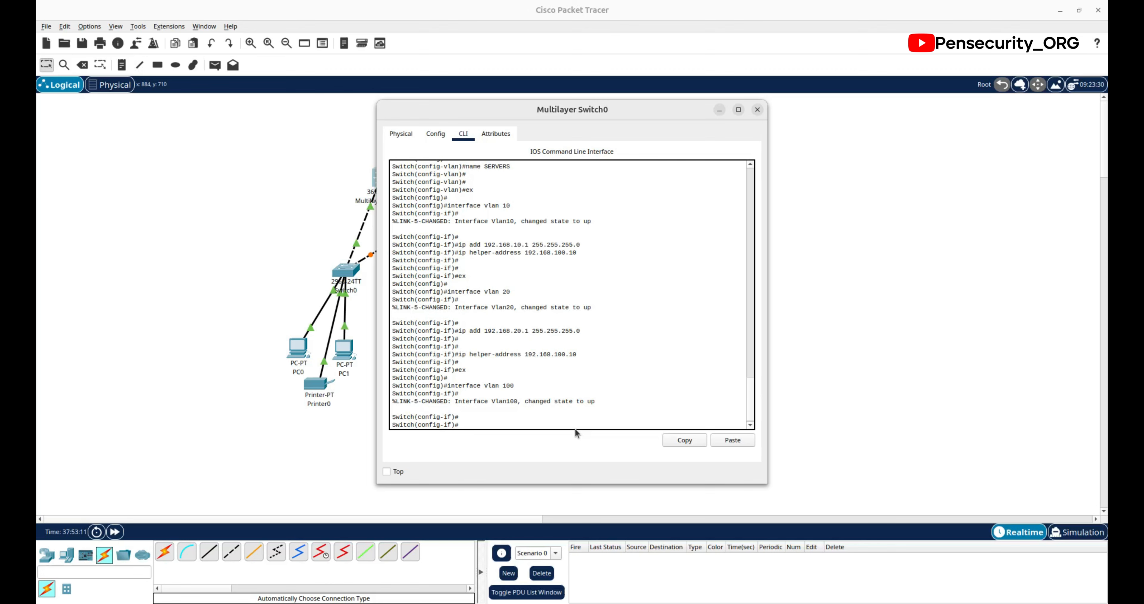
text(ip add 192.168.100.1)
key(Return)
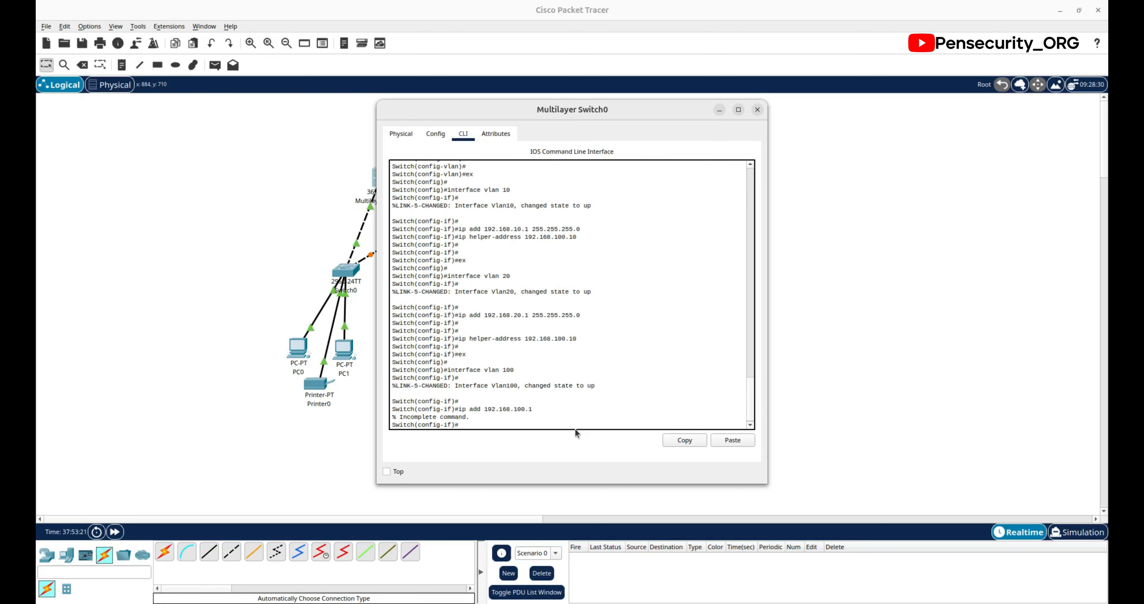
key(Up)
text(255)
key(Return)
key(Return)
Step: Save Multilayer Switch0's configuration with do wr
text(do)
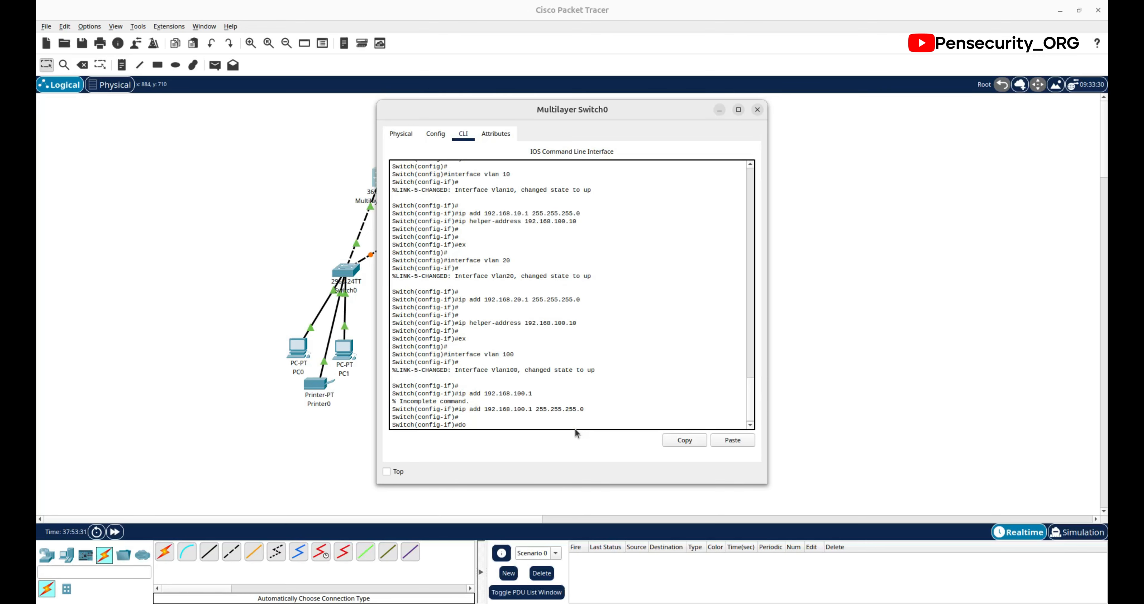
text( wr)
key(Return)
key(Return)
key(Return)
key(Return)
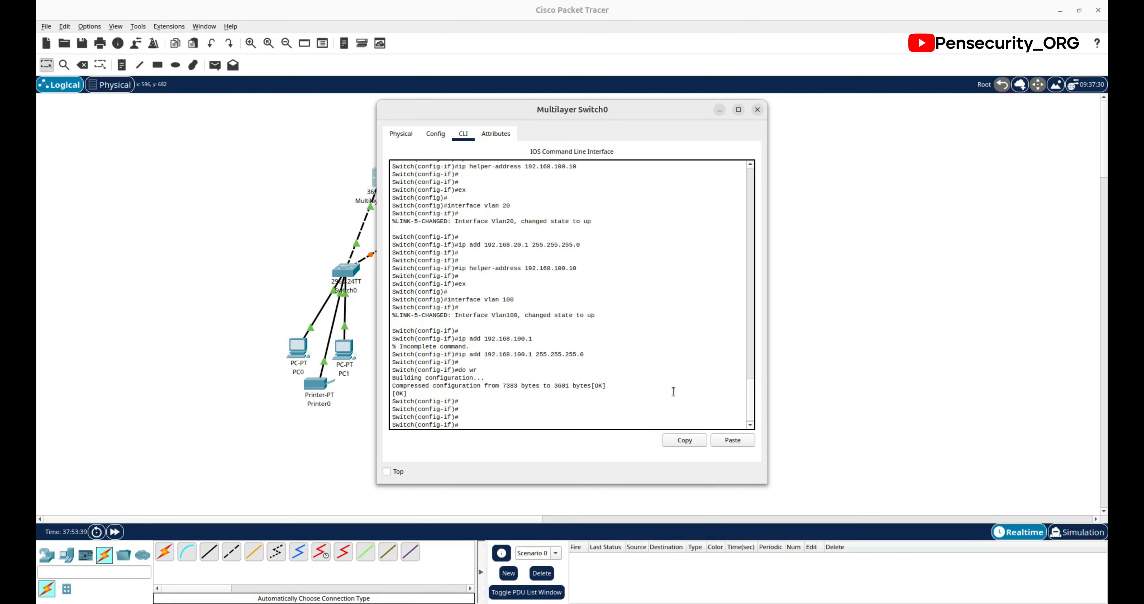
click(821, 333)
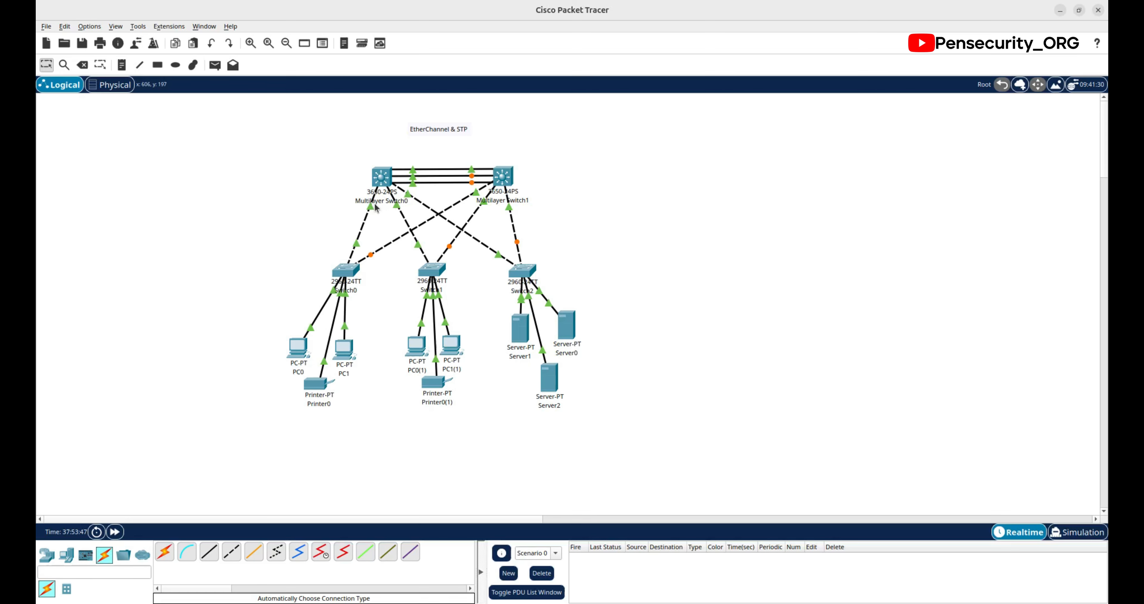
click(388, 185)
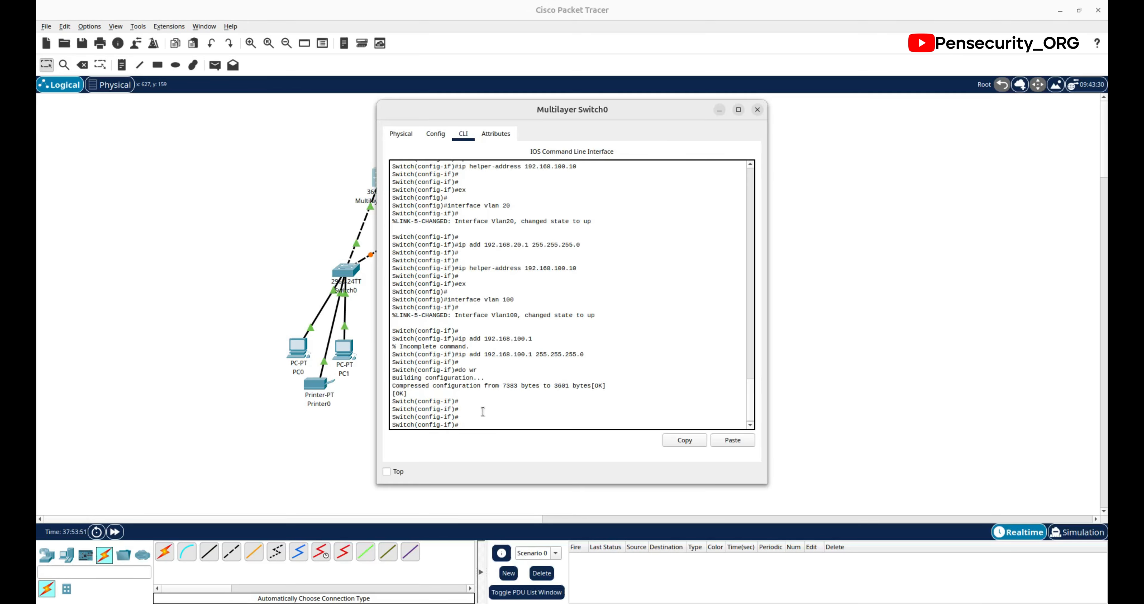
click(975, 246)
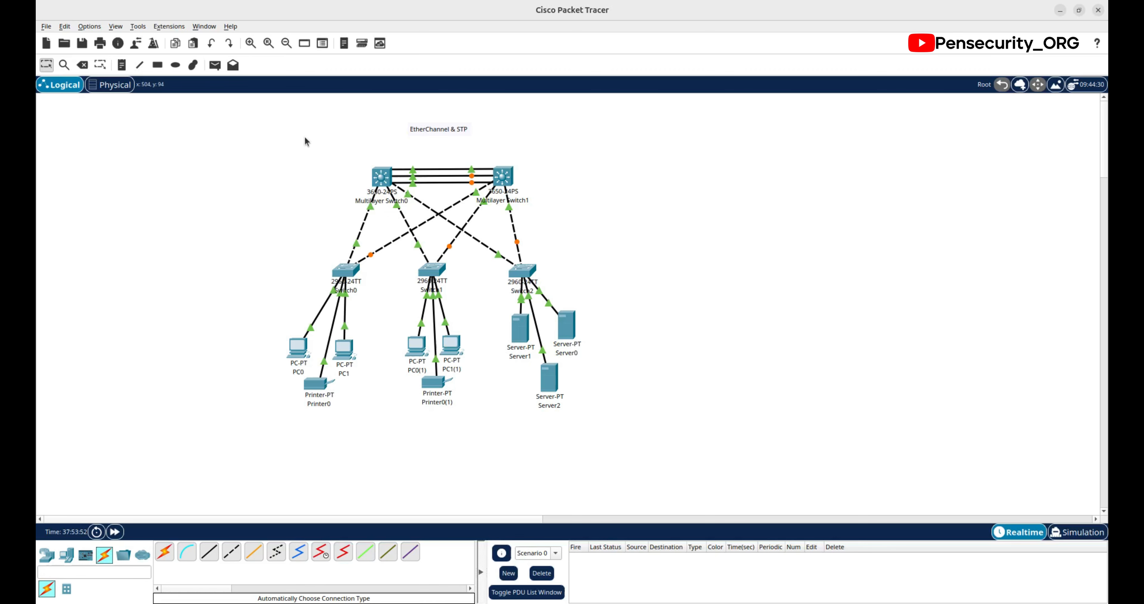
Step: Enable always showing port labels in the logical workspace in the preferences and close them
click(91, 28)
click(199, 221)
click(95, 26)
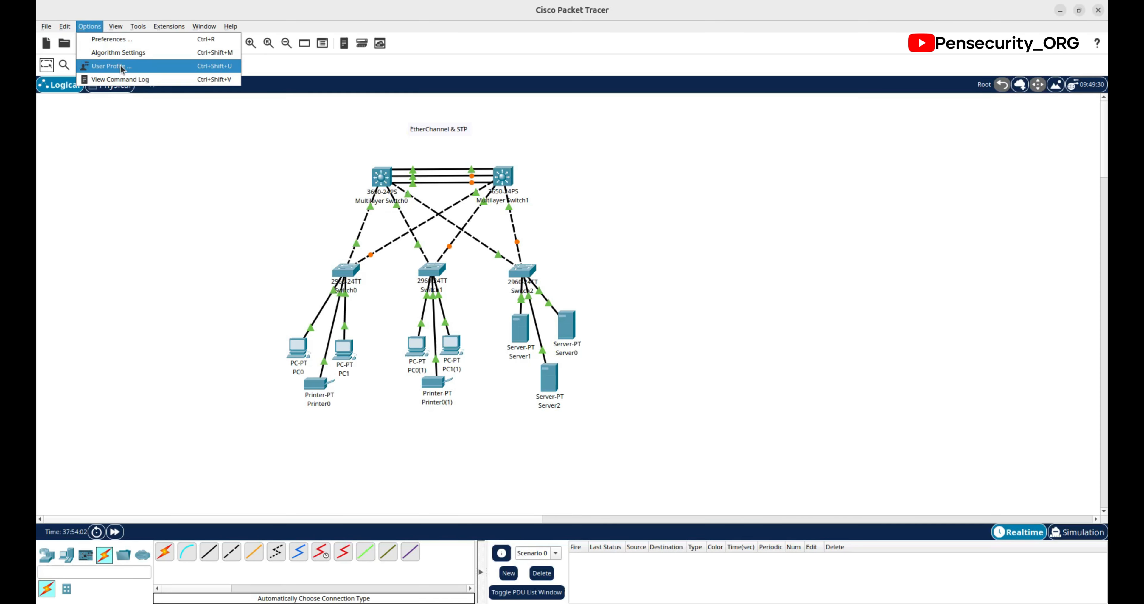
click(111, 39)
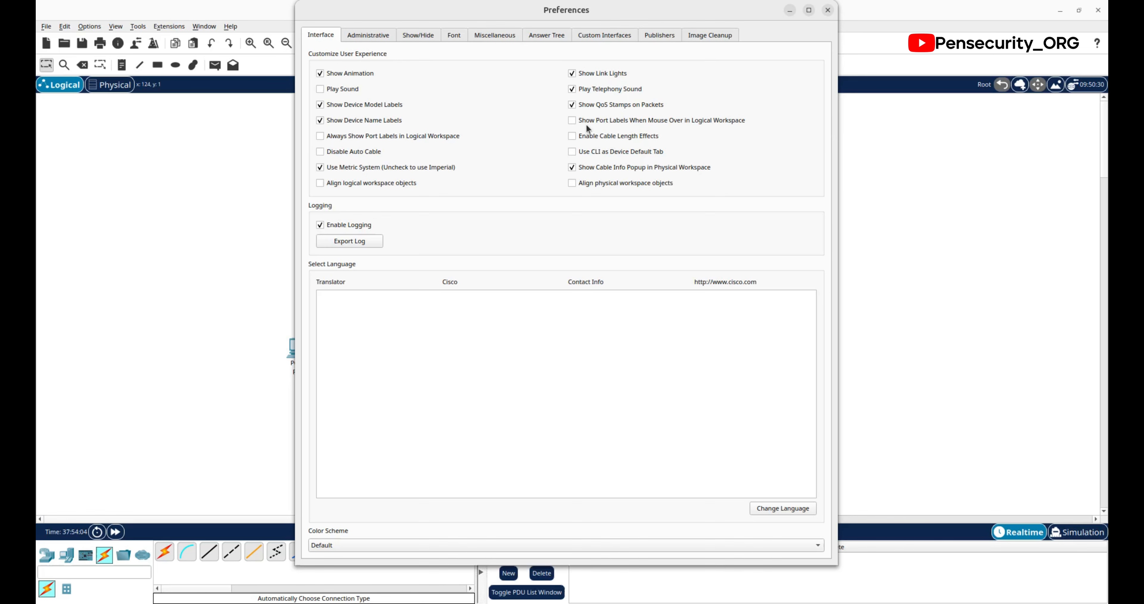
click(332, 136)
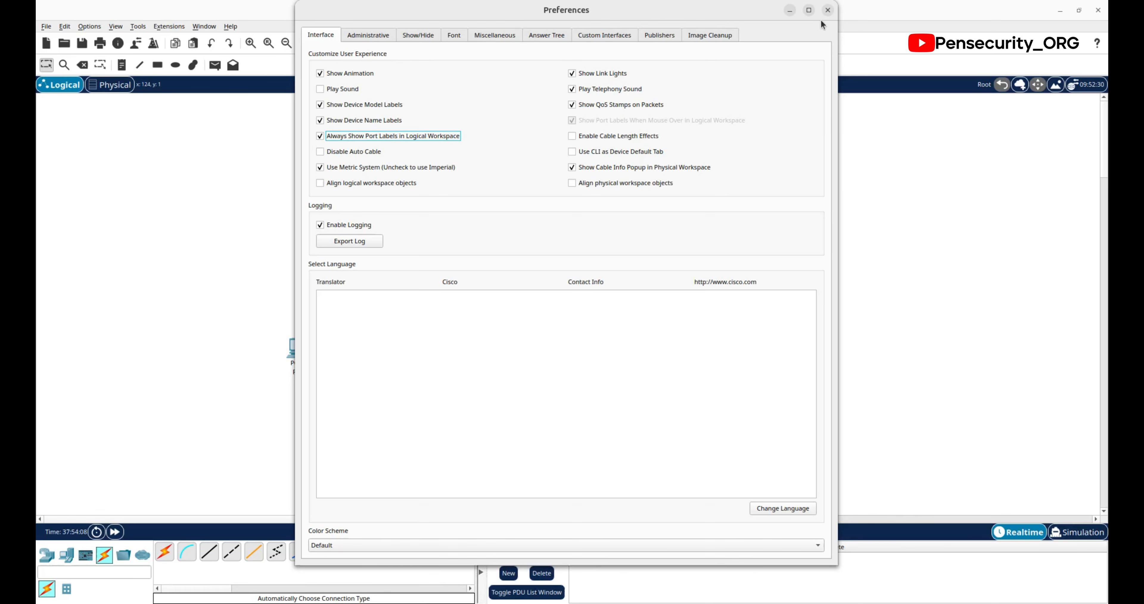
click(827, 10)
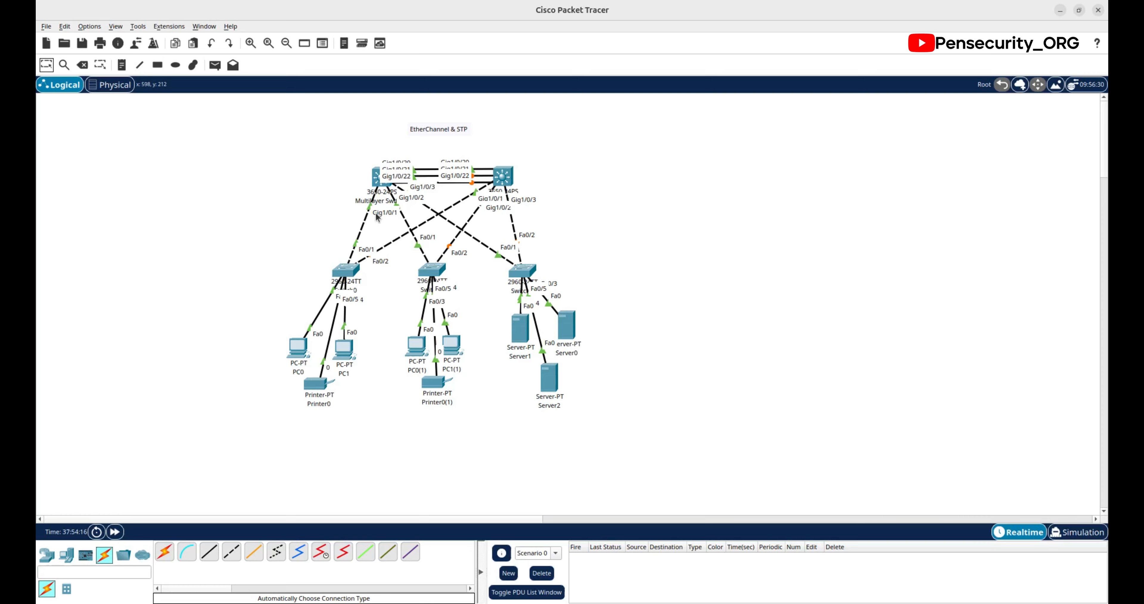
Step: Disable always showing port labels in the logical workspace in the preferences and close them
click(378, 186)
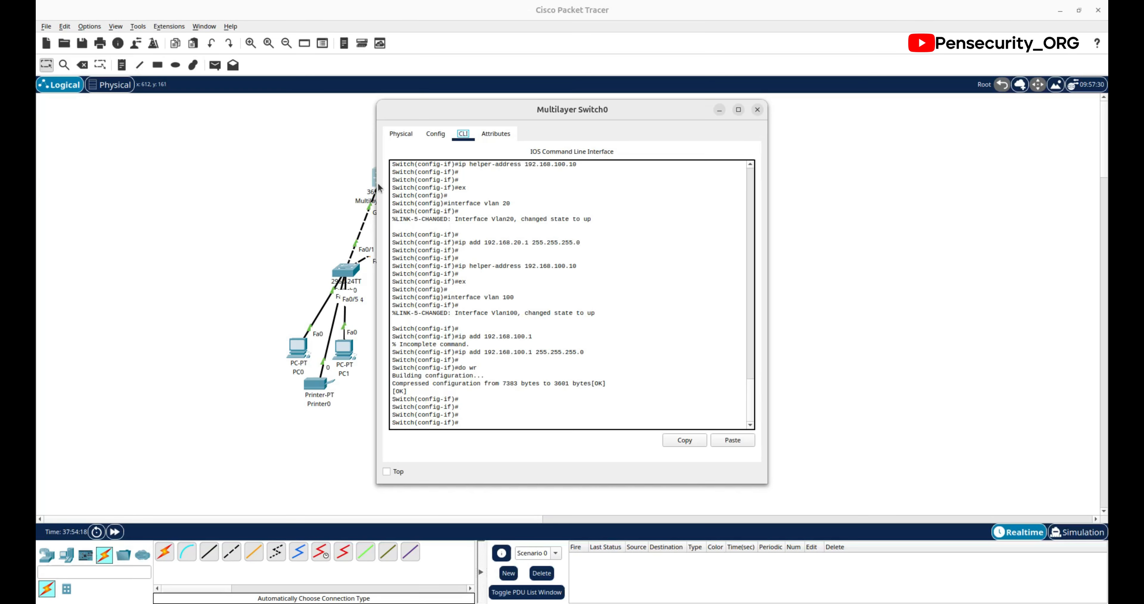
click(227, 204)
click(84, 26)
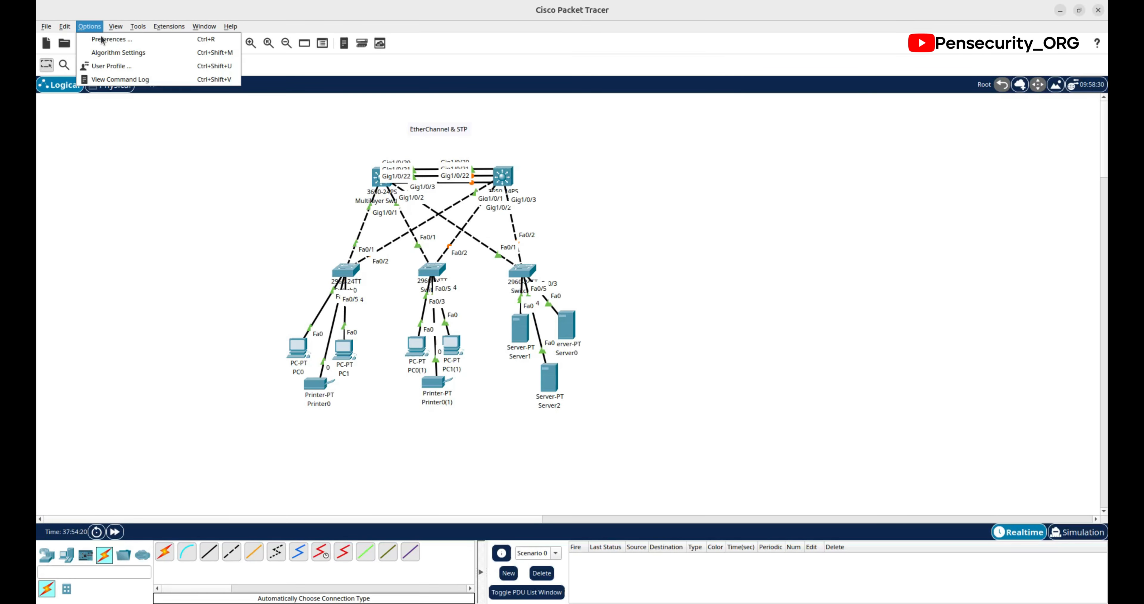
click(103, 38)
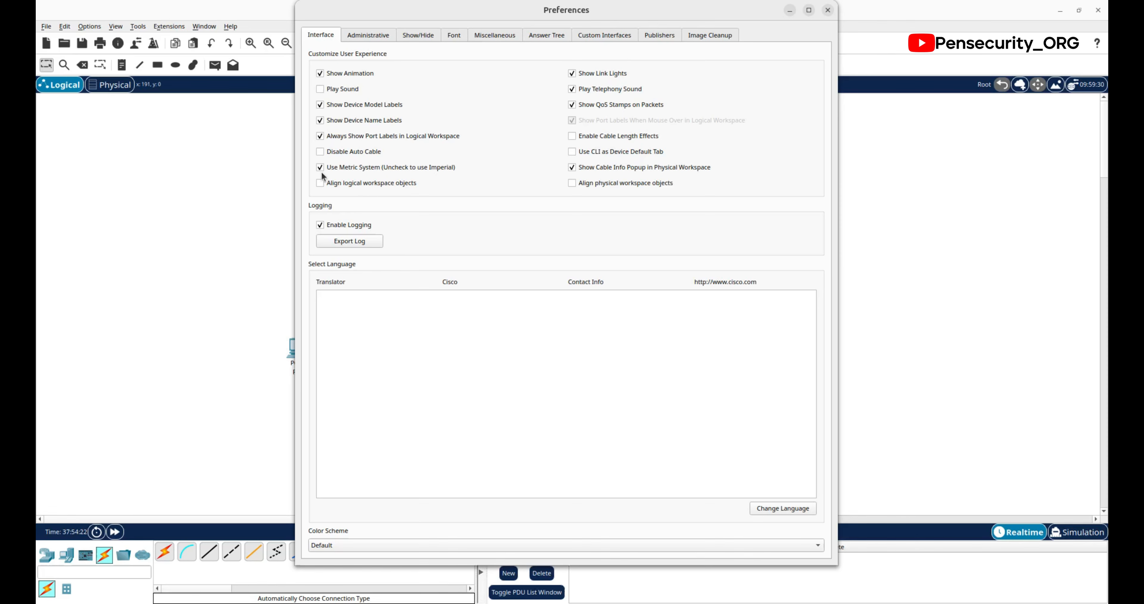
click(320, 136)
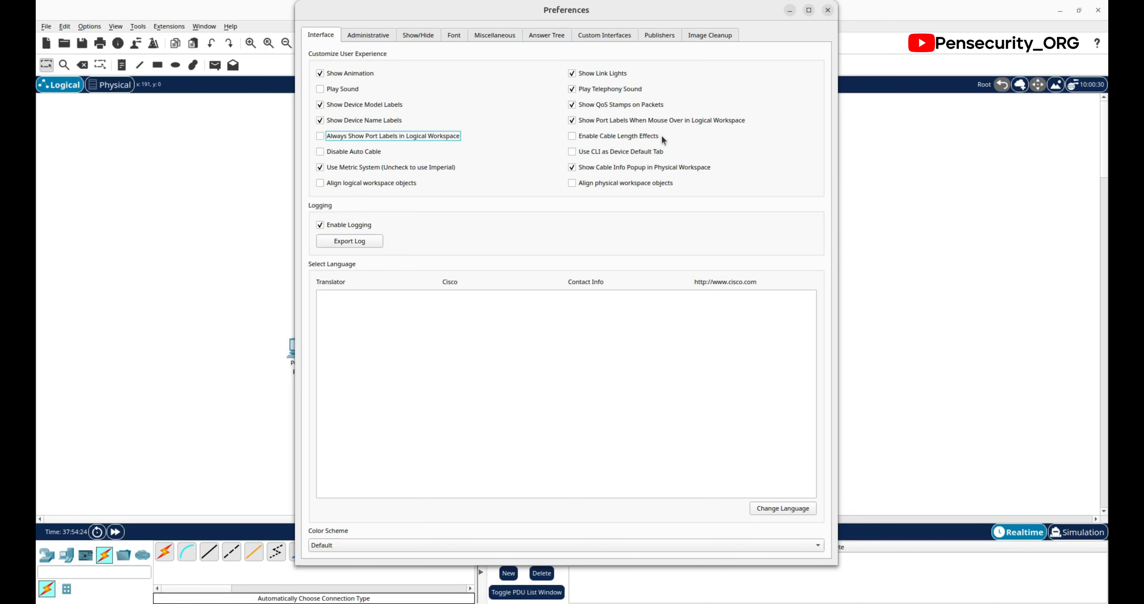
click(826, 12)
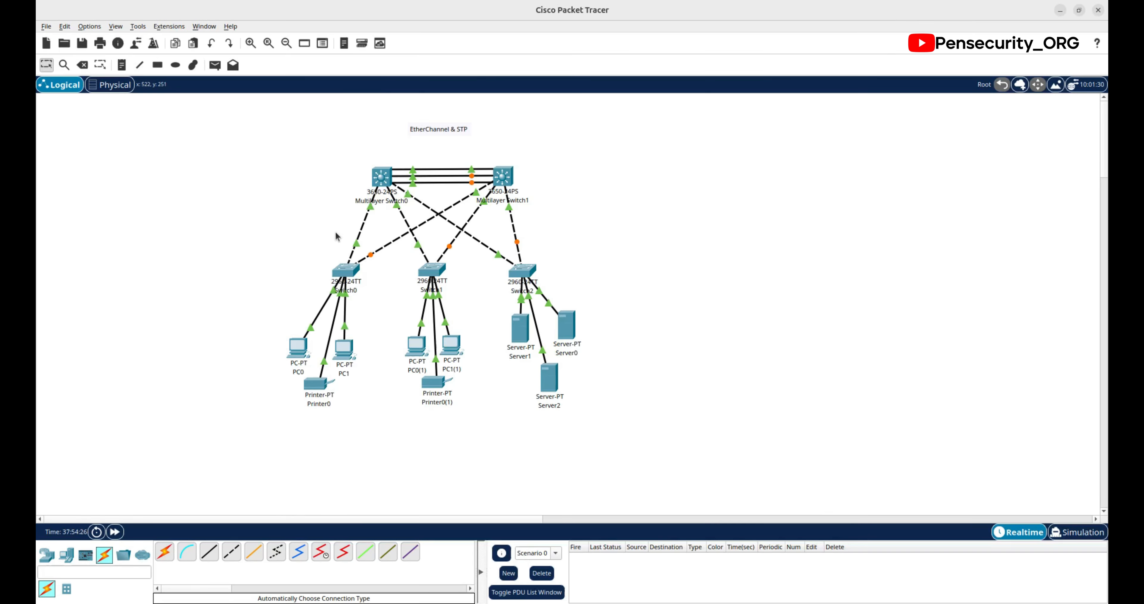
Step: Reopen Multilayer Switch0's command line and leave the VLAN 100 interface mode for global configuration mode
click(379, 179)
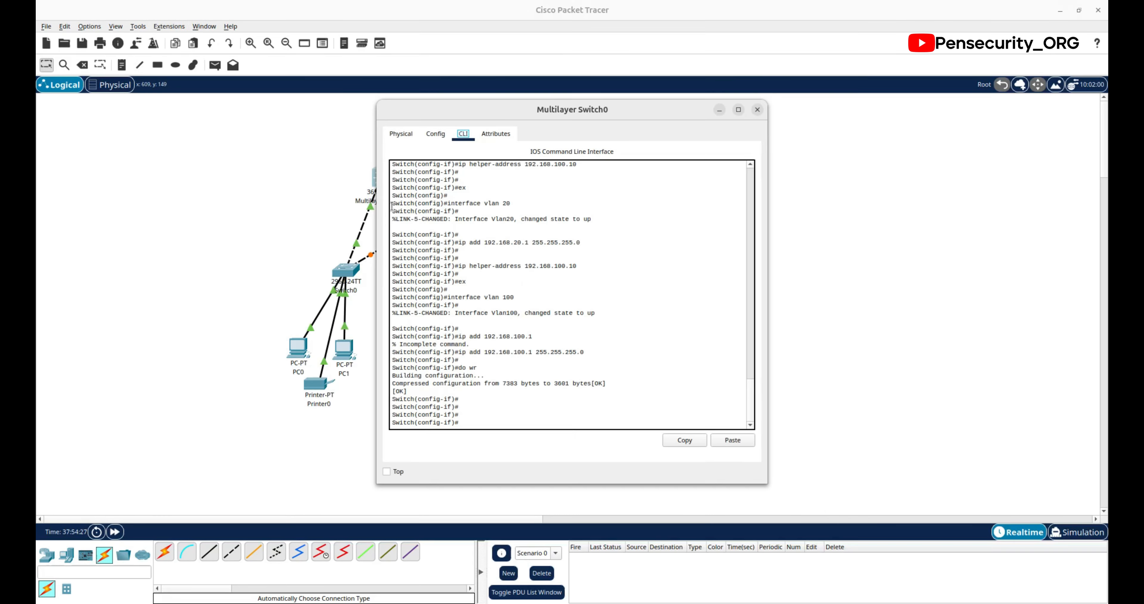
click(474, 421)
text(ex)
key(Return)
key(Return)
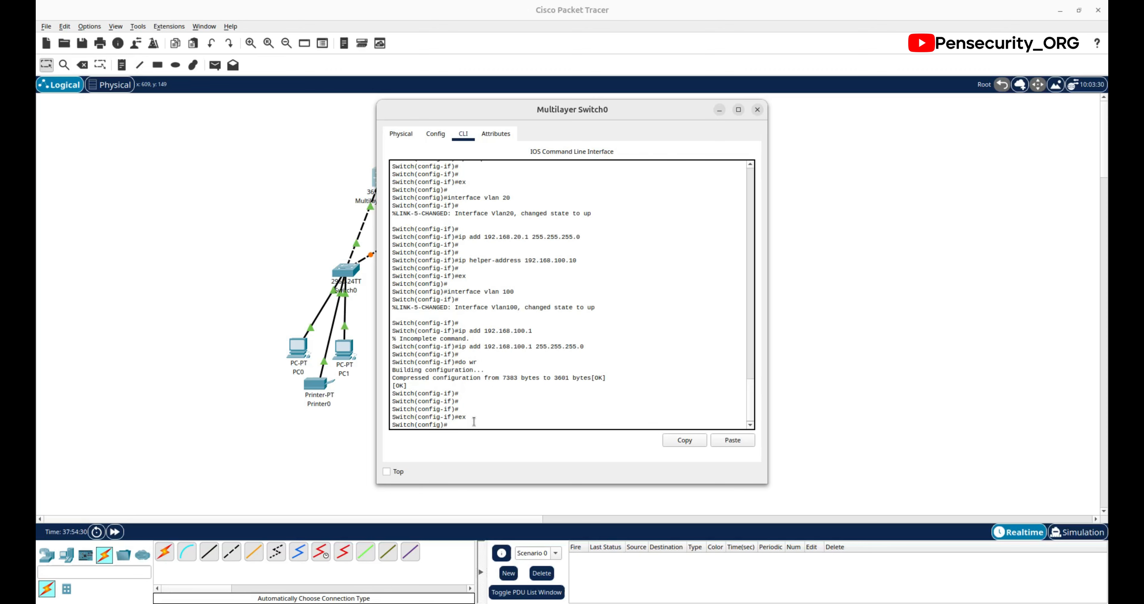
Step: Begin an int range gig command on Multilayer Switch0, keep its window on top, and move it beside the topology
text(int)
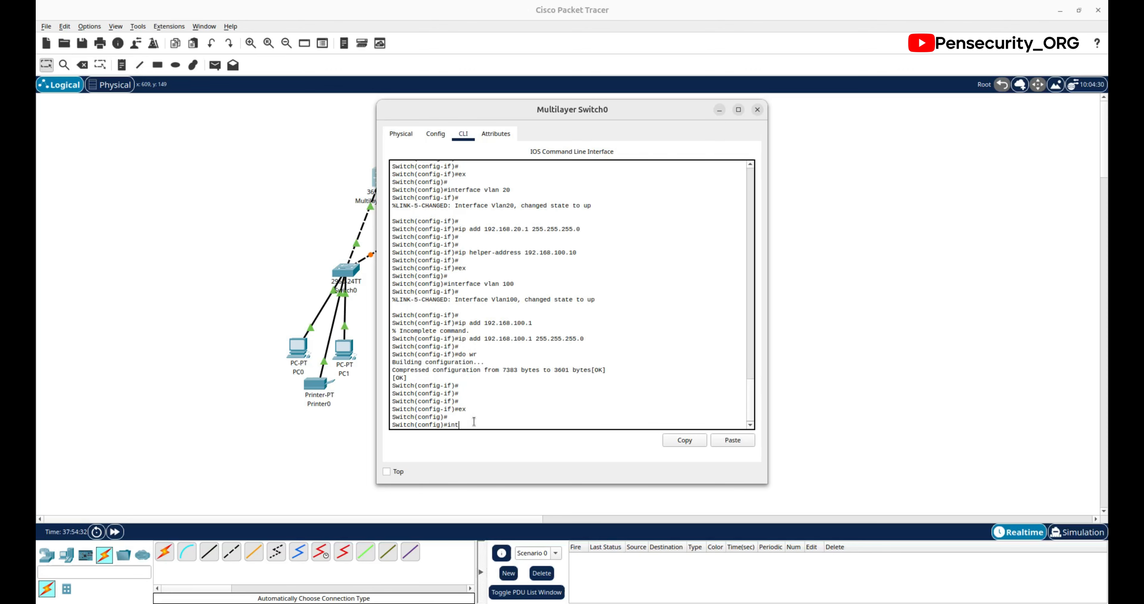
text( range gig)
click(386, 471)
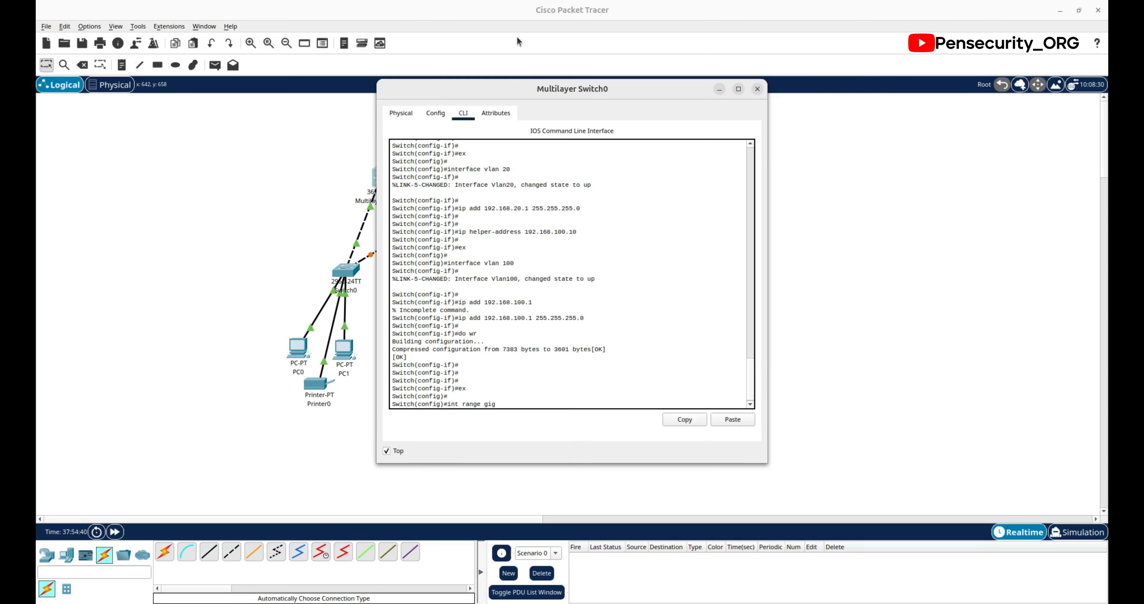
drag(535, 98, 828, 116)
click(314, 185)
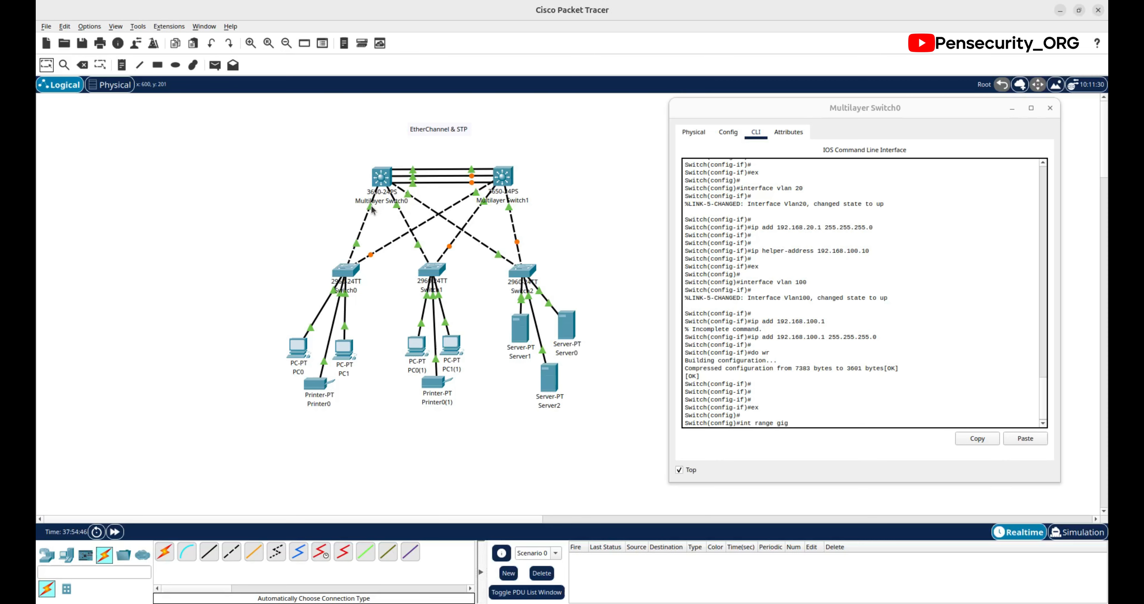
Step: Enable showing port labels on mouse over in the logical workspace in the preferences and close them
click(90, 27)
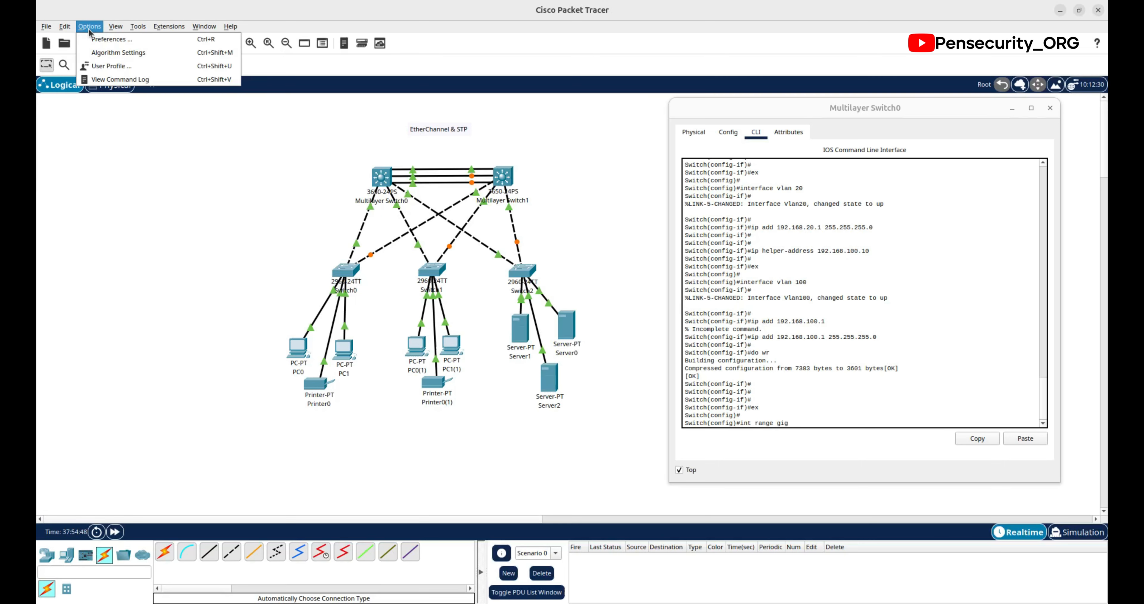
click(107, 40)
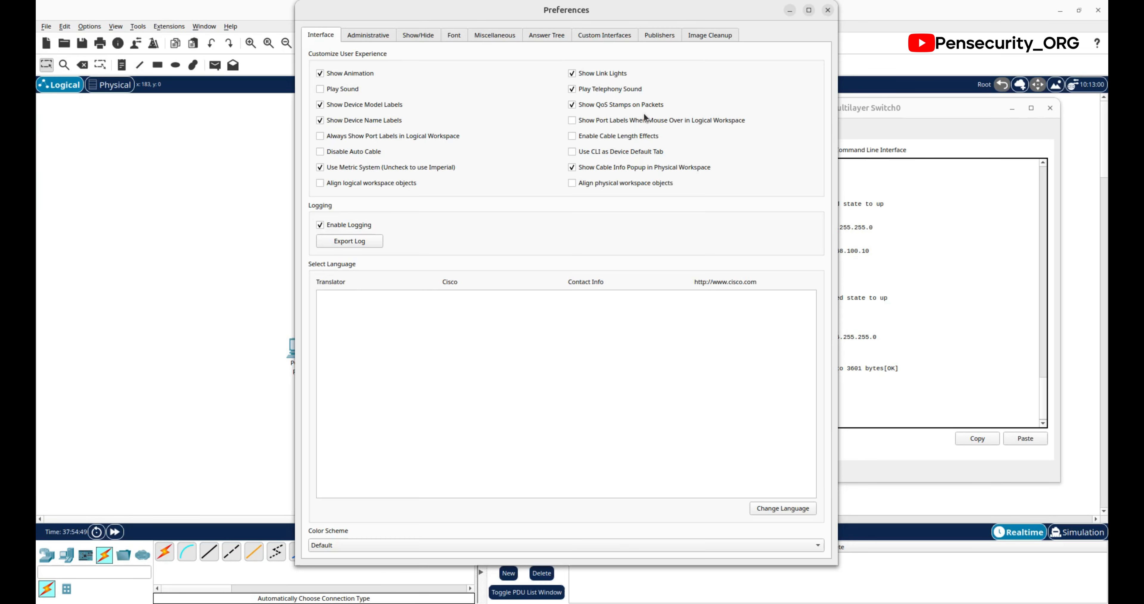
click(572, 121)
click(828, 10)
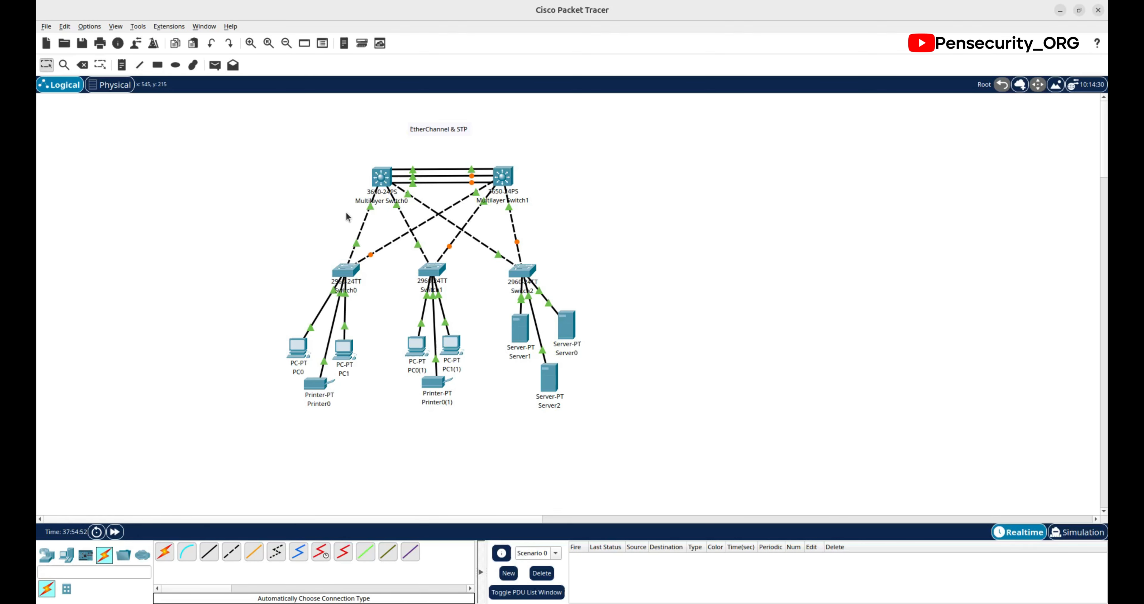
Step: Reopen Multilayer Switch0's command line, place its window beside the topology, and keep it on top
click(381, 177)
drag(633, 110, 906, 96)
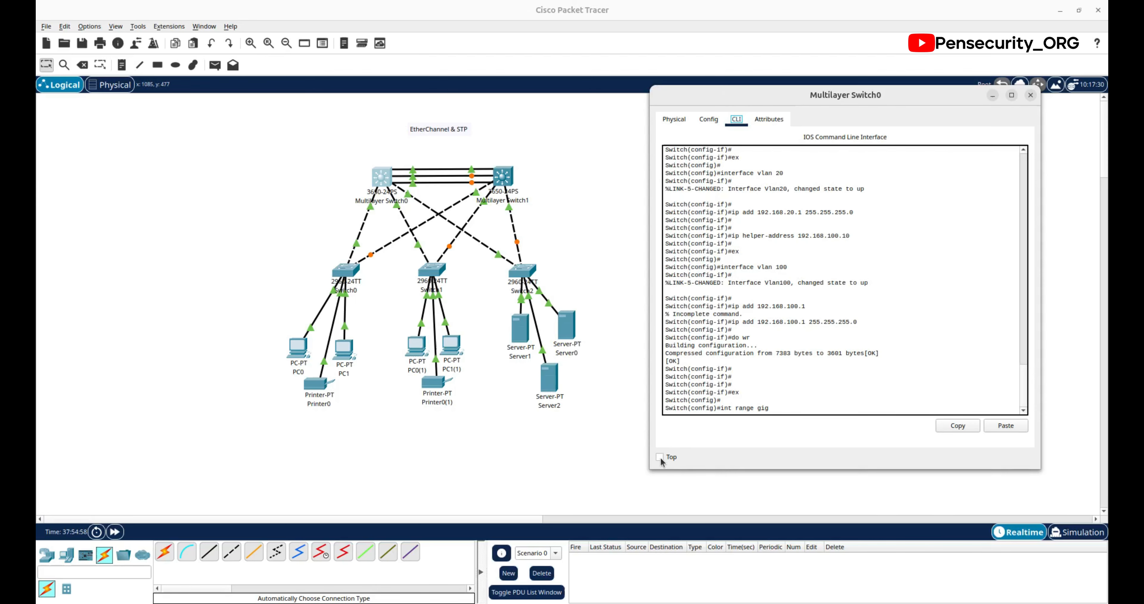
click(661, 456)
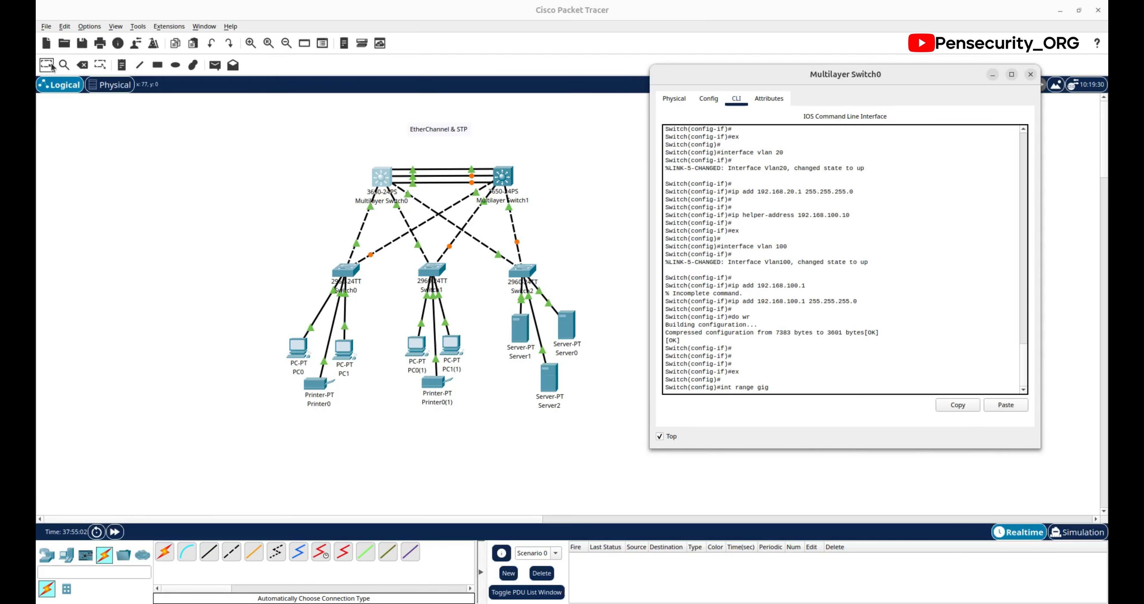
Step: Check the downlink port labels and complete the command as int range gig1/0/1-3 to enter range configuration
click(412, 221)
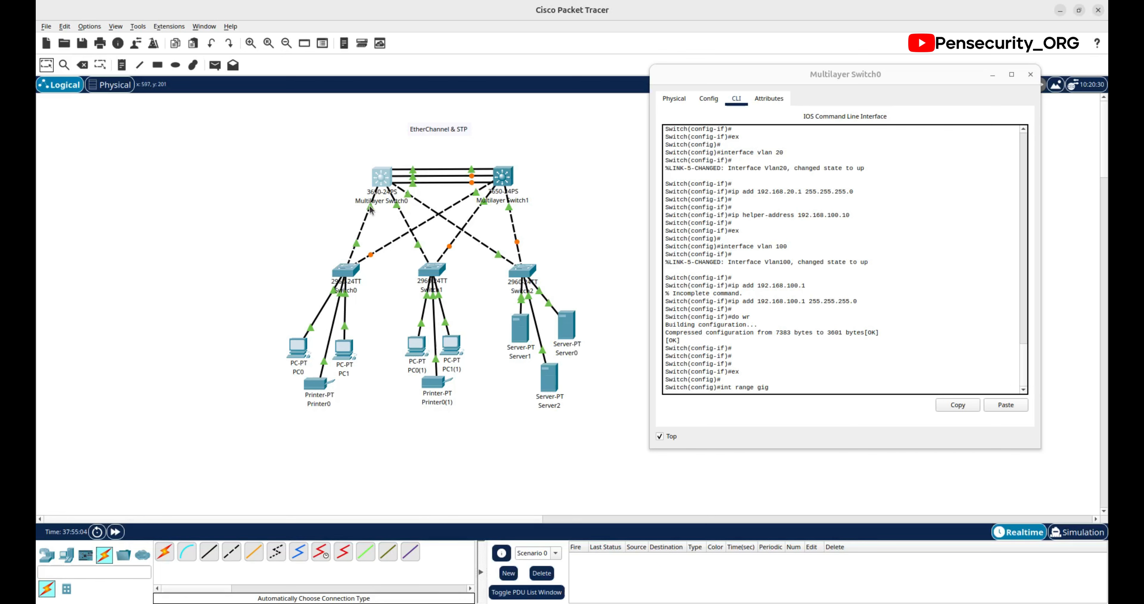
click(771, 388)
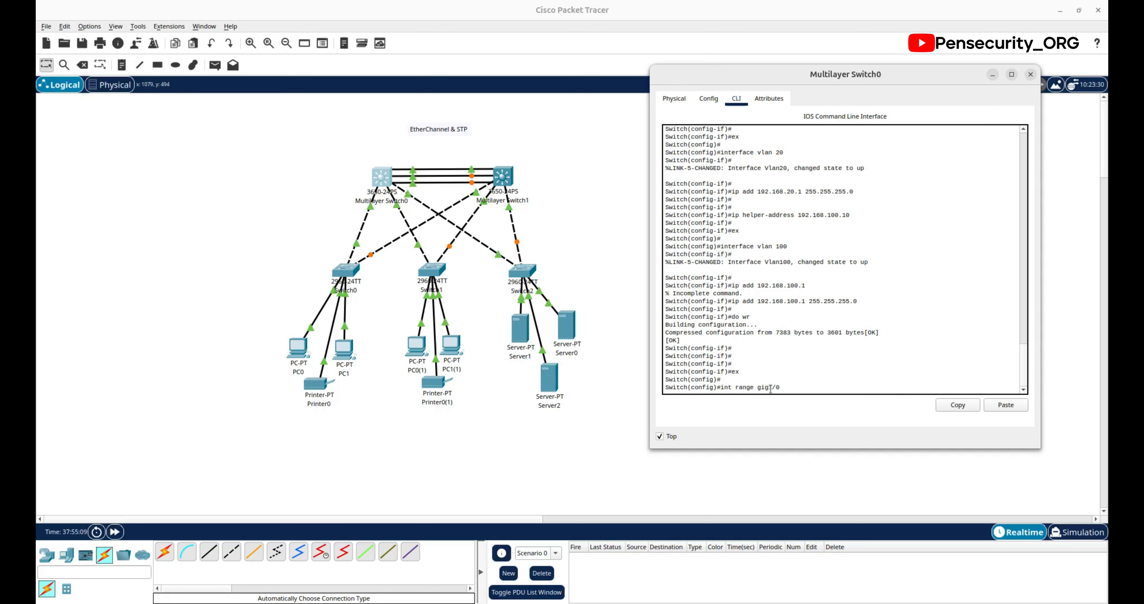
text(/1)
click(385, 211)
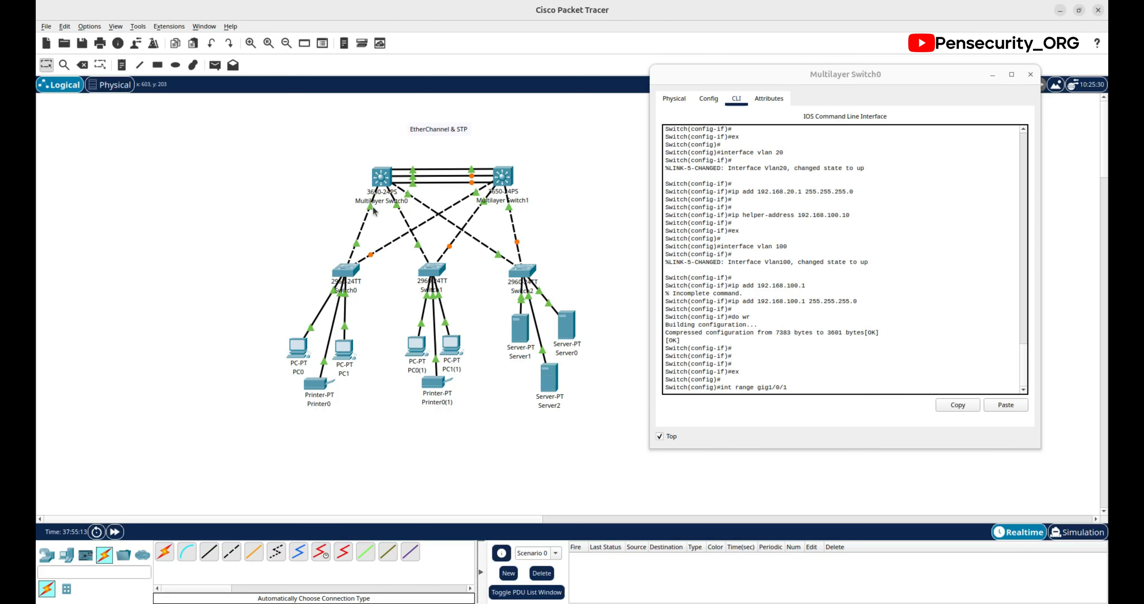
click(47, 67)
click(799, 388)
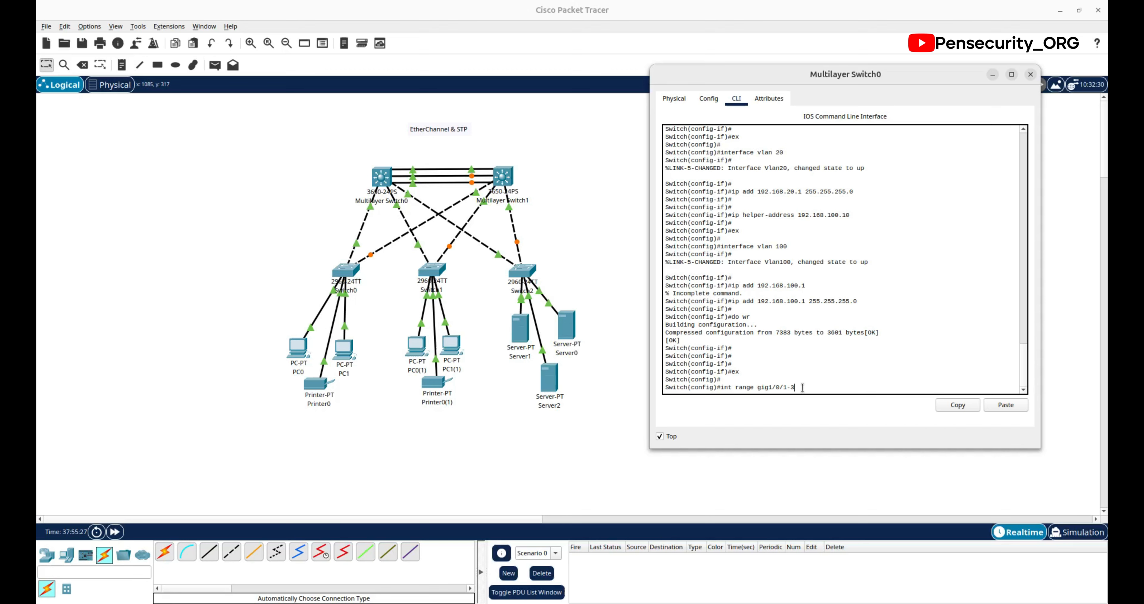
key(Return)
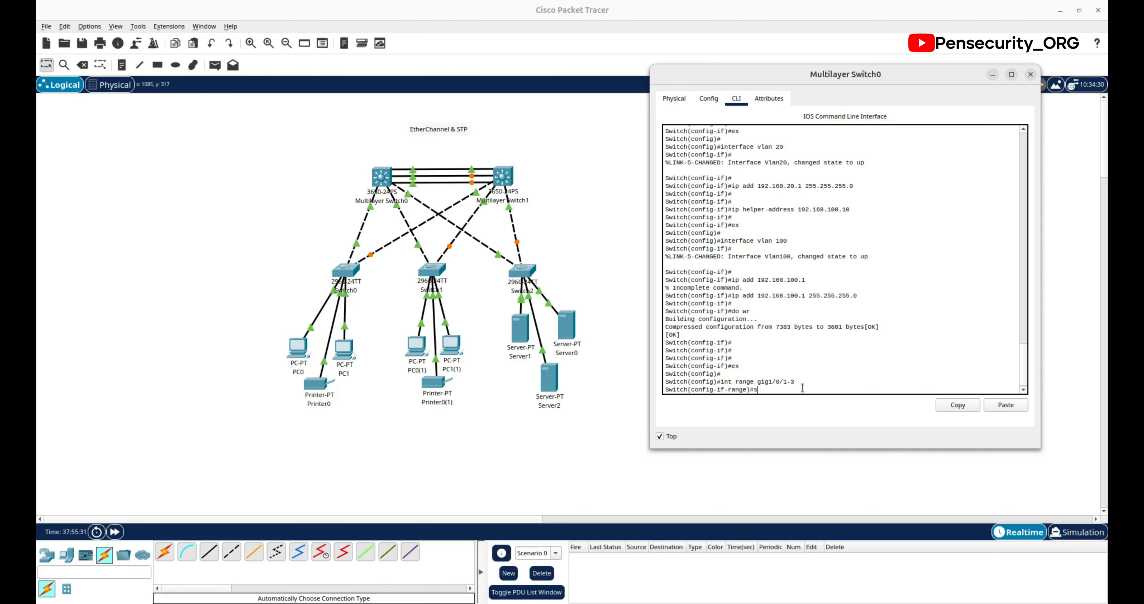
Step: Set ports gig1/0/1-3 on Multilayer Switch0 to trunk with switchport mode trunk and return to global configuration mode
text(switchport mode trunk)
key(Return)
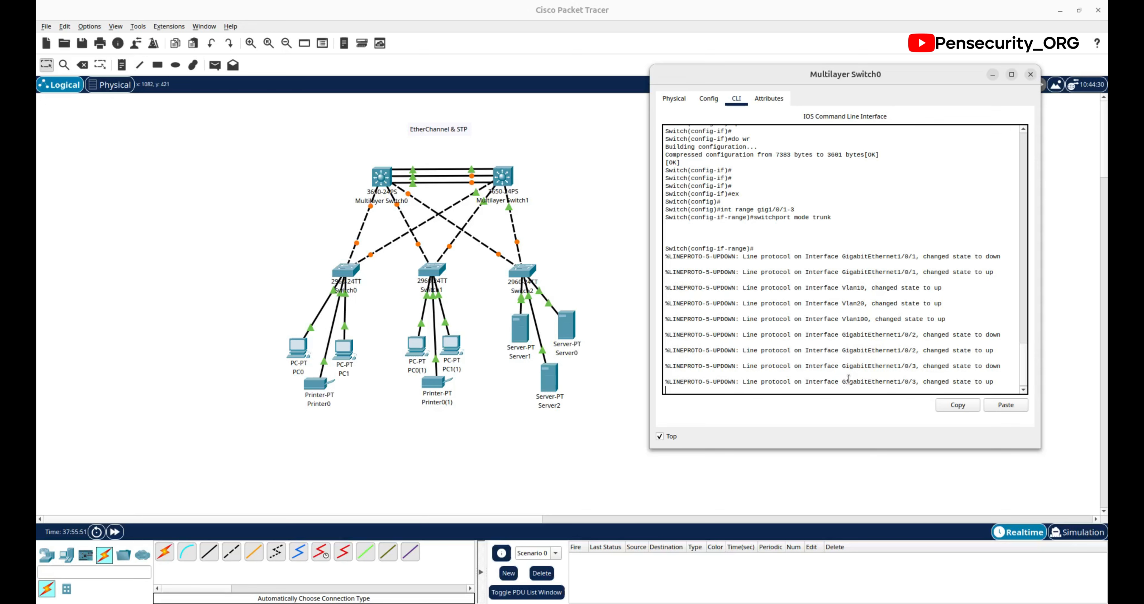
key(Return)
key(Return)
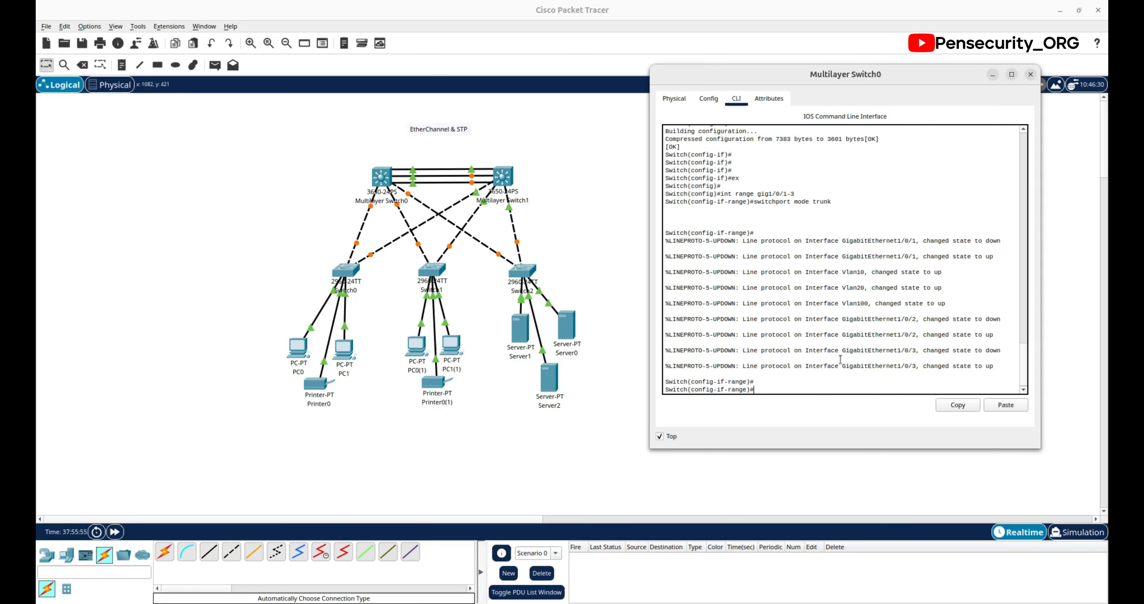
text(ex)
key(Return)
key(Return)
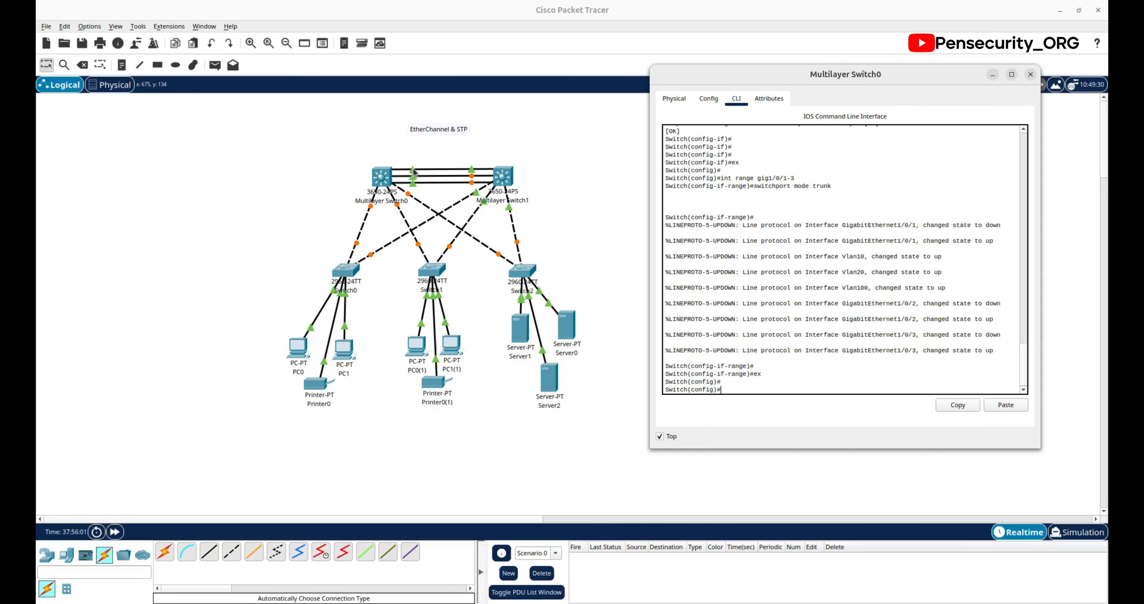
Step: Check the port labels on the links between the multilayer switches and enter range configuration for gig1/0/20-22
click(108, 102)
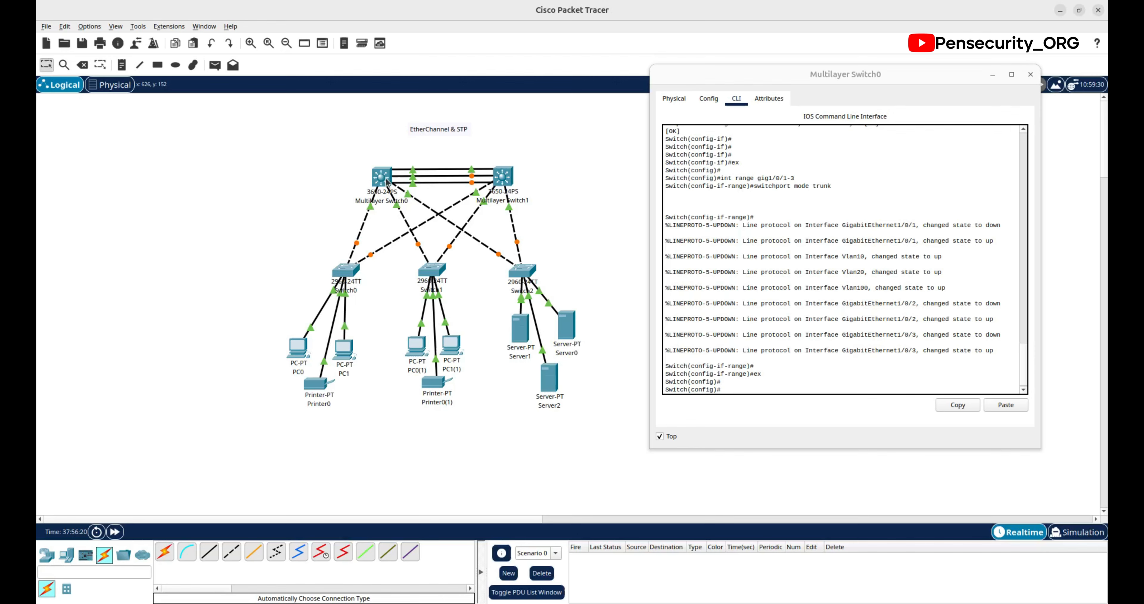
mouse_move(386, 182)
click(745, 388)
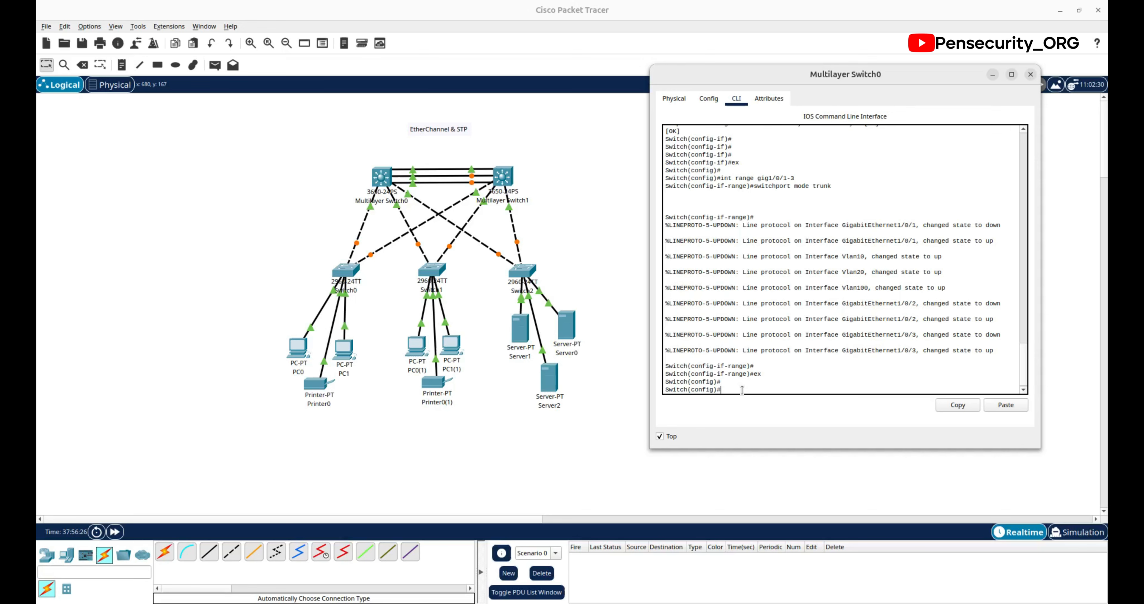
key(Up)
key(Up)
key(Up)
drag(798, 389, 783, 389)
text(20-22)
key(BackSpace)
key(BackSpace)
click(809, 391)
key(Return)
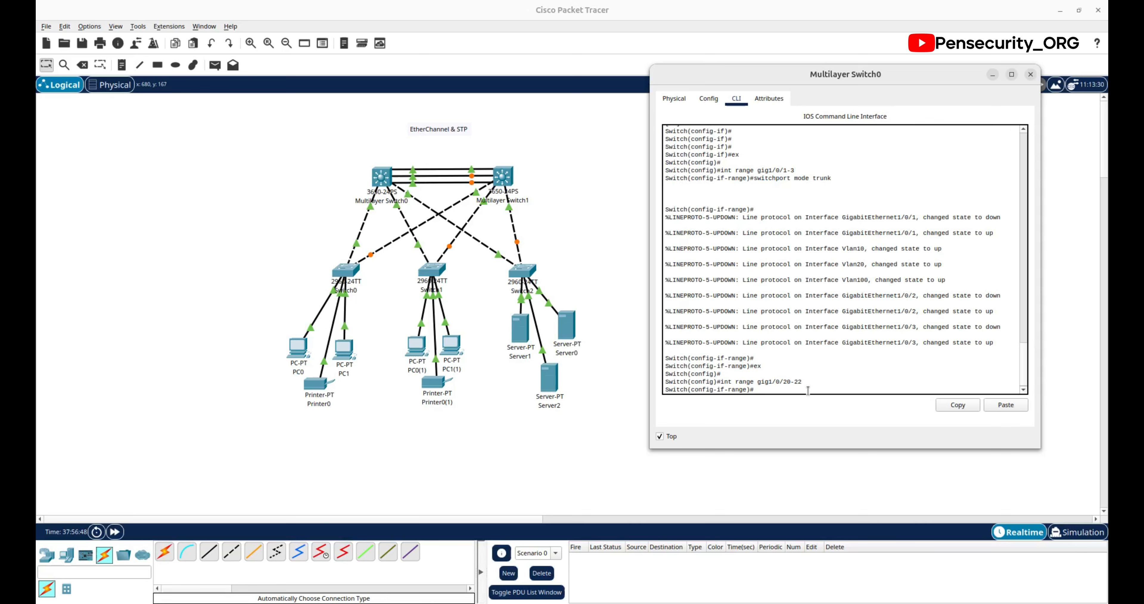
Step: Bundle ports gig1/0/20-22 into an EtherChannel with channel-group 1 mode active
text(channel-group 1 mode active)
key(Return)
key(Return)
key(Return)
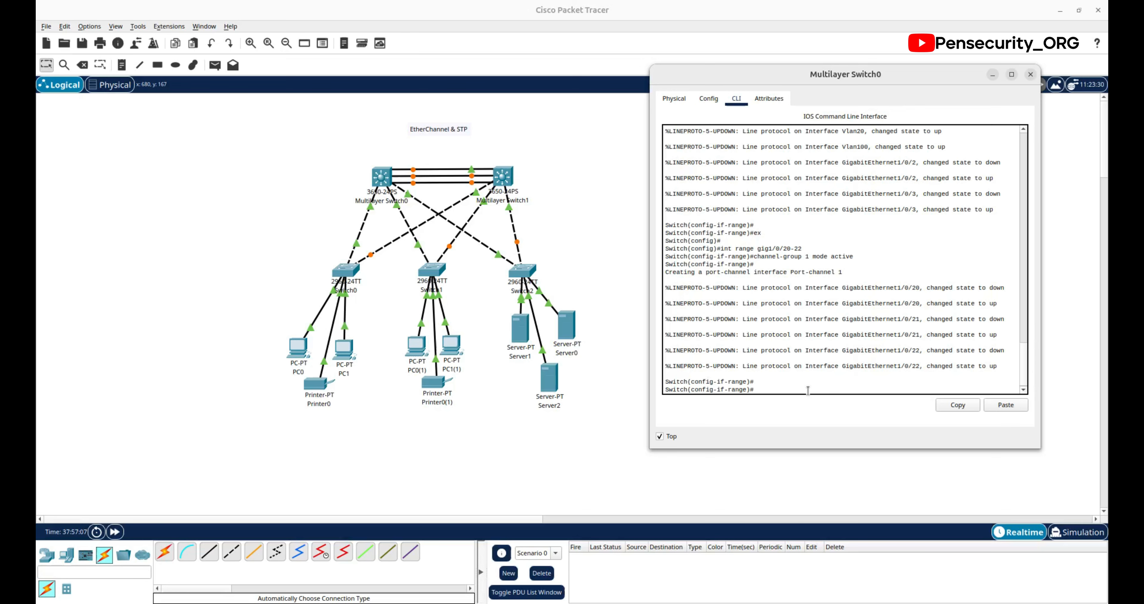
Step: Enter the configuration of interface port-channel1 and apply the switchport command to it
text(interface por-channel1)
key(Return)
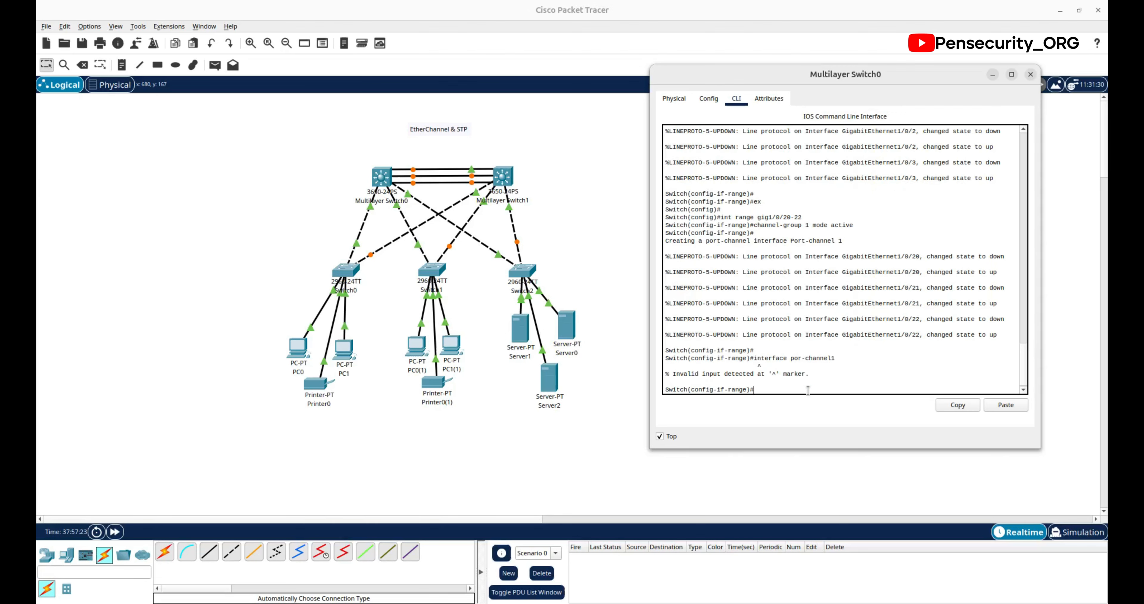
key(Up)
text(t)
key(Return)
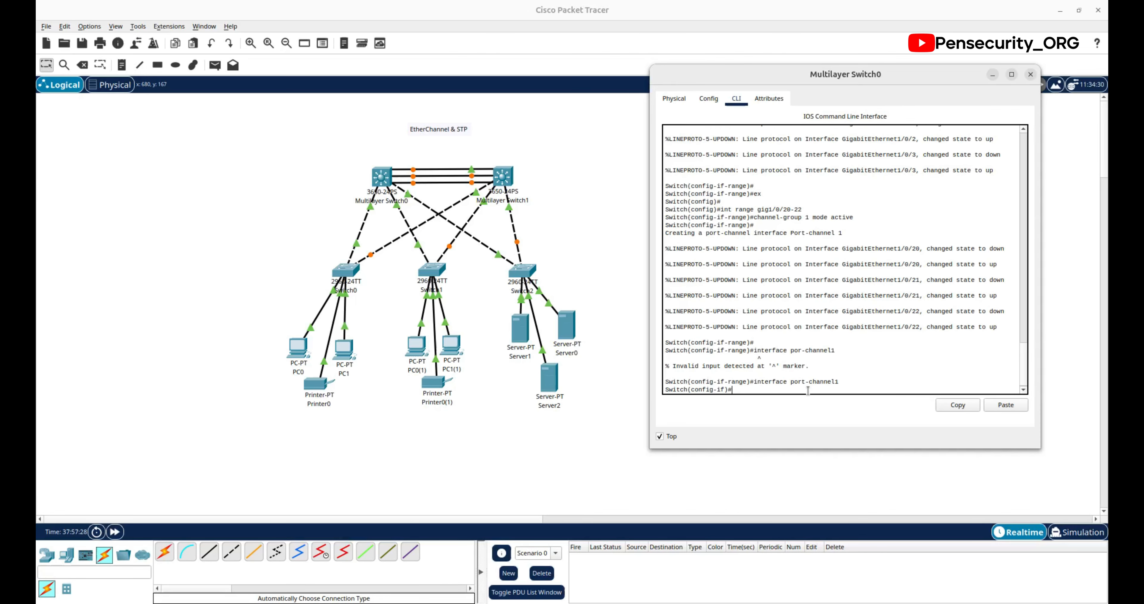
text(switchport)
key(Return)
Step: Try to set port-channel1 to trunk mode with switchport port mode trunk
key(Up)
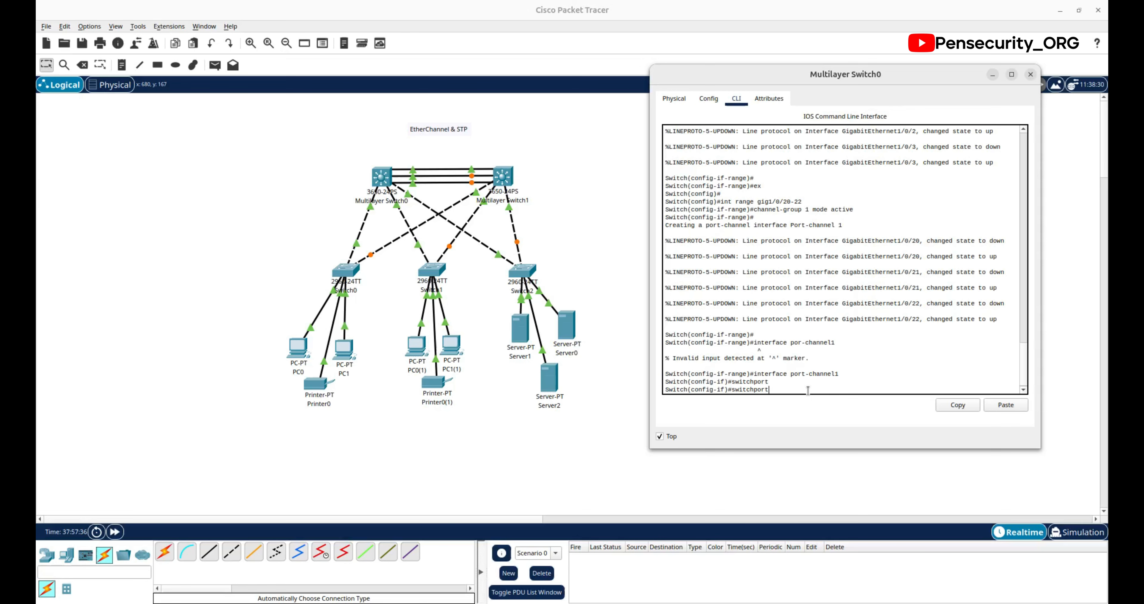
text(port mode trunk)
key(Return)
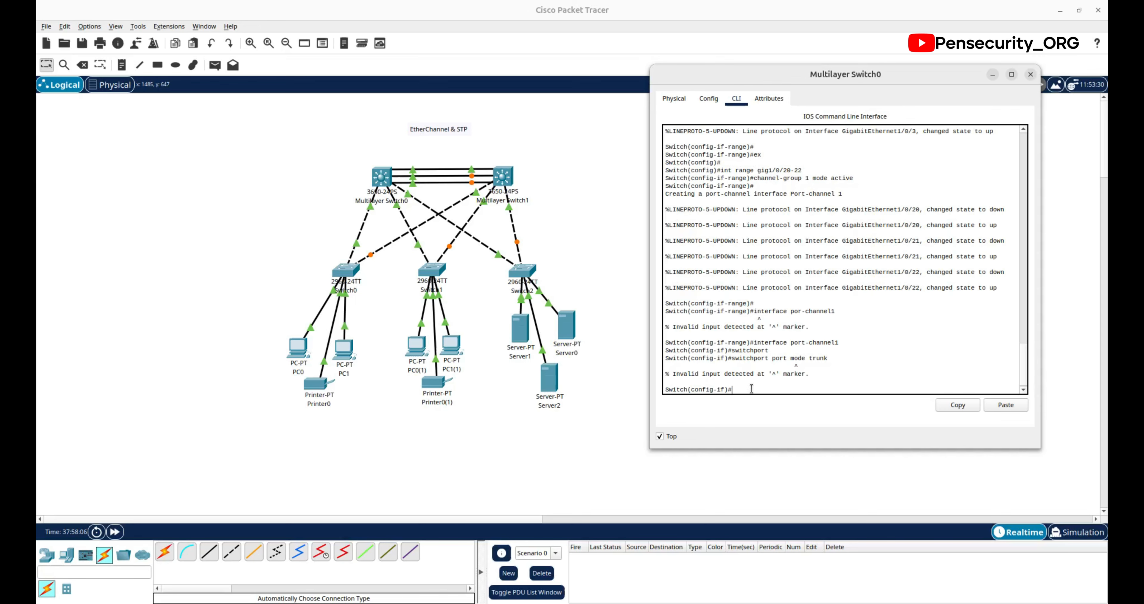
Step: Return Multilayer Switch0 to global configuration mode and close its window
text(x)
key(Return)
key(Return)
key(Return)
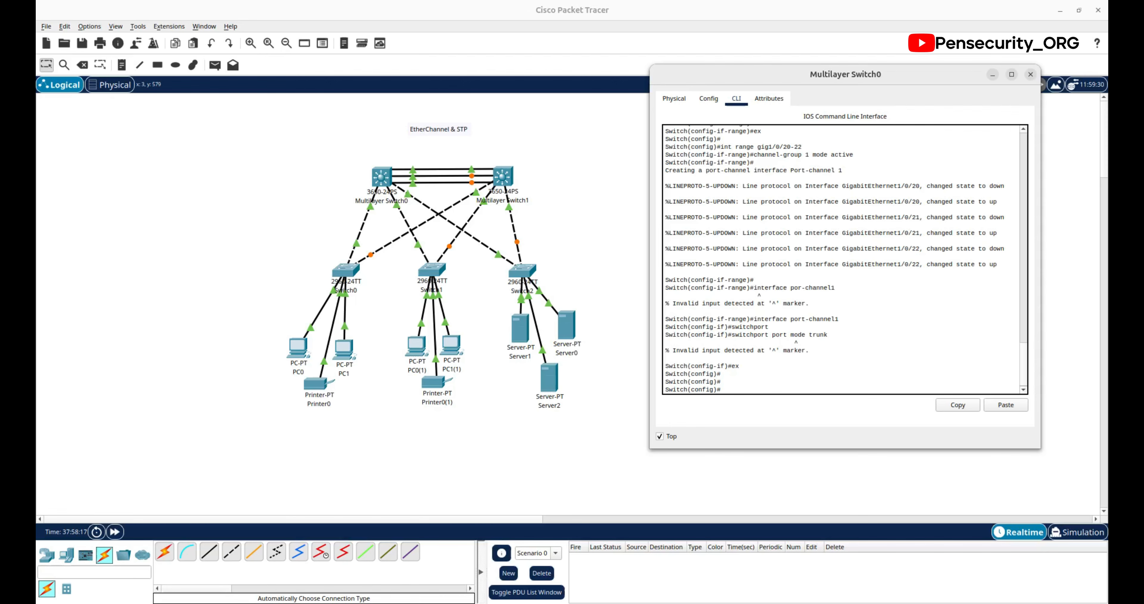
drag(832, 66, 218, 84)
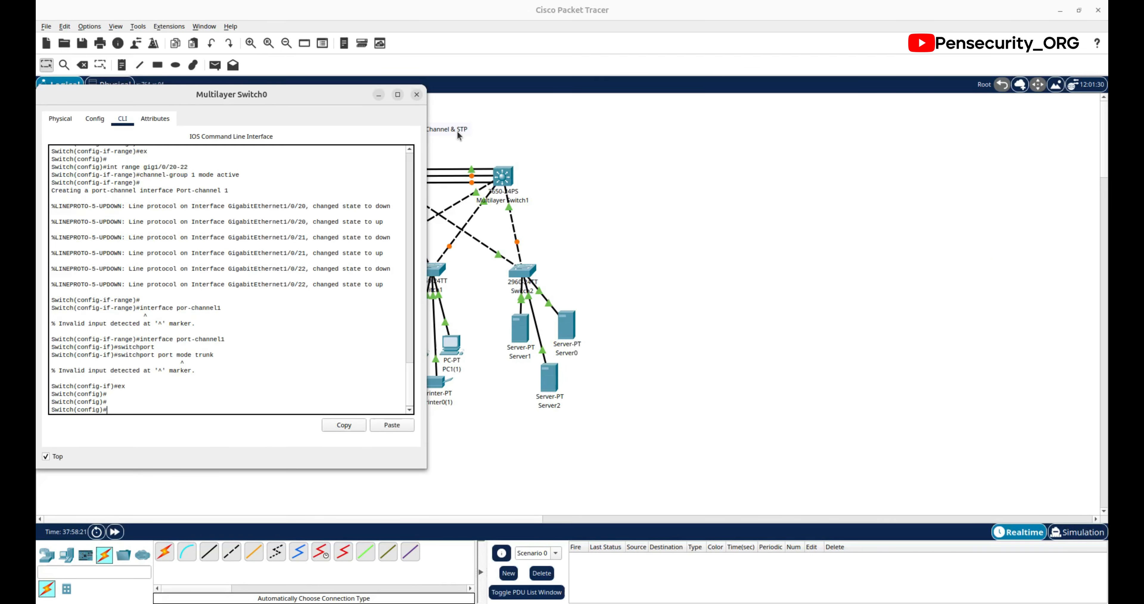
click(418, 94)
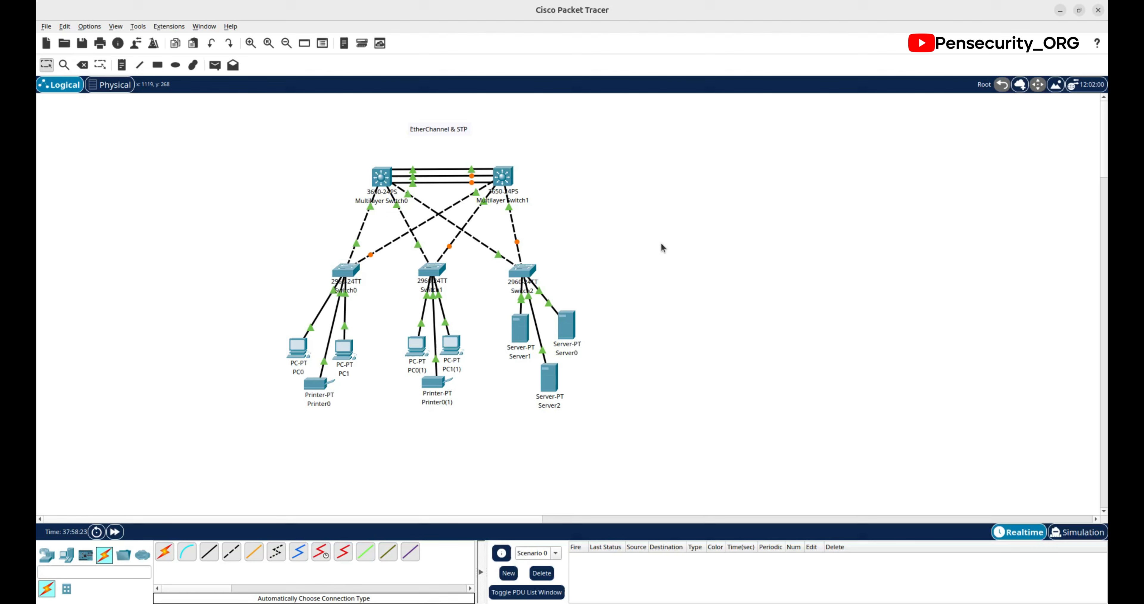
Step: Open Multilayer Switch1's command line and bring it to global configuration mode
click(501, 180)
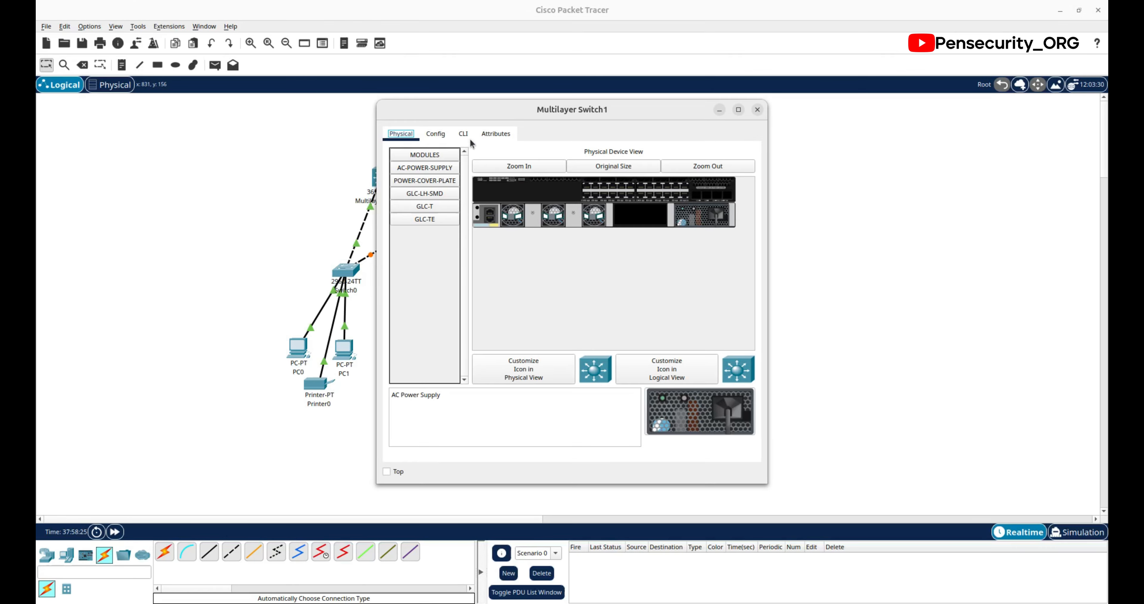
click(463, 134)
click(437, 135)
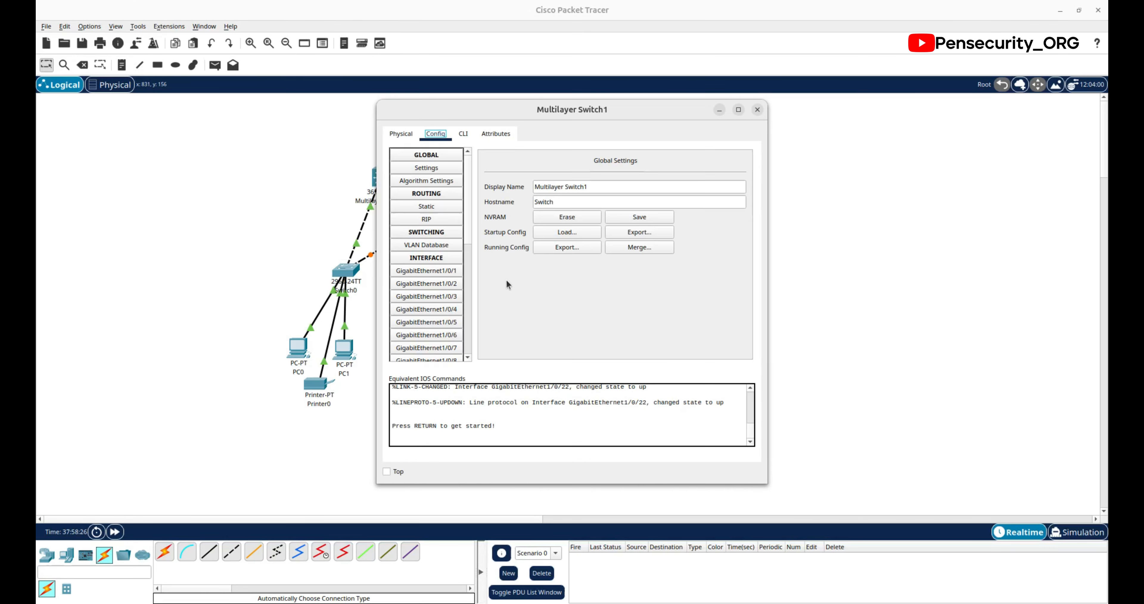
click(425, 273)
click(463, 134)
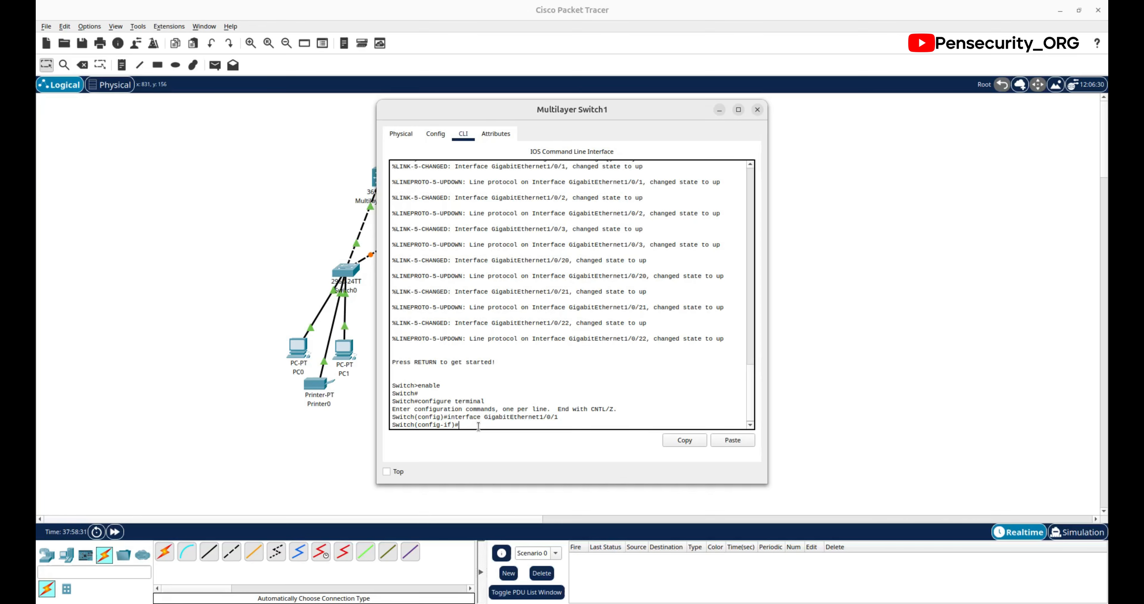
text(ex)
key(Return)
key(Return)
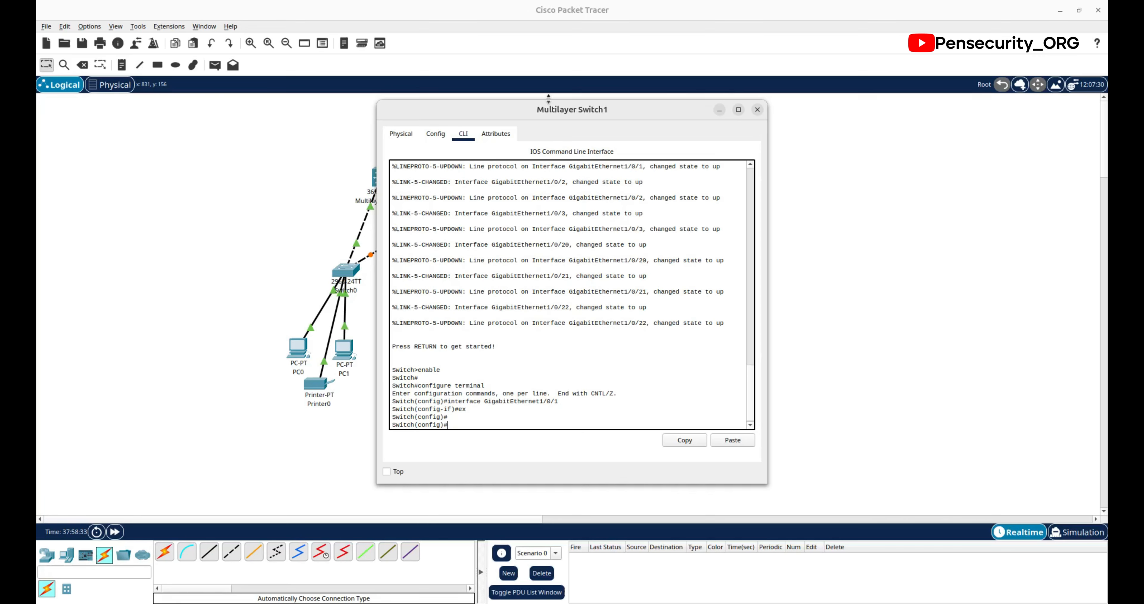
Step: Move Multilayer Switch1's window beside the topology, create VLAN 10 named USERS, and exit VLAN mode
drag(561, 114, 758, 105)
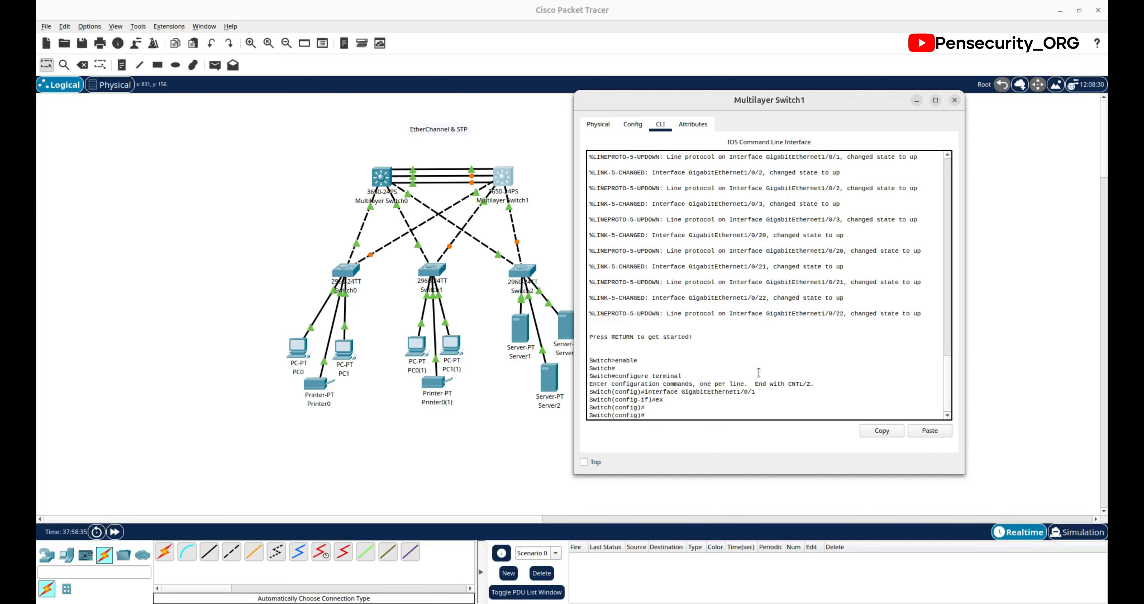
text(vlan 10)
key(Return)
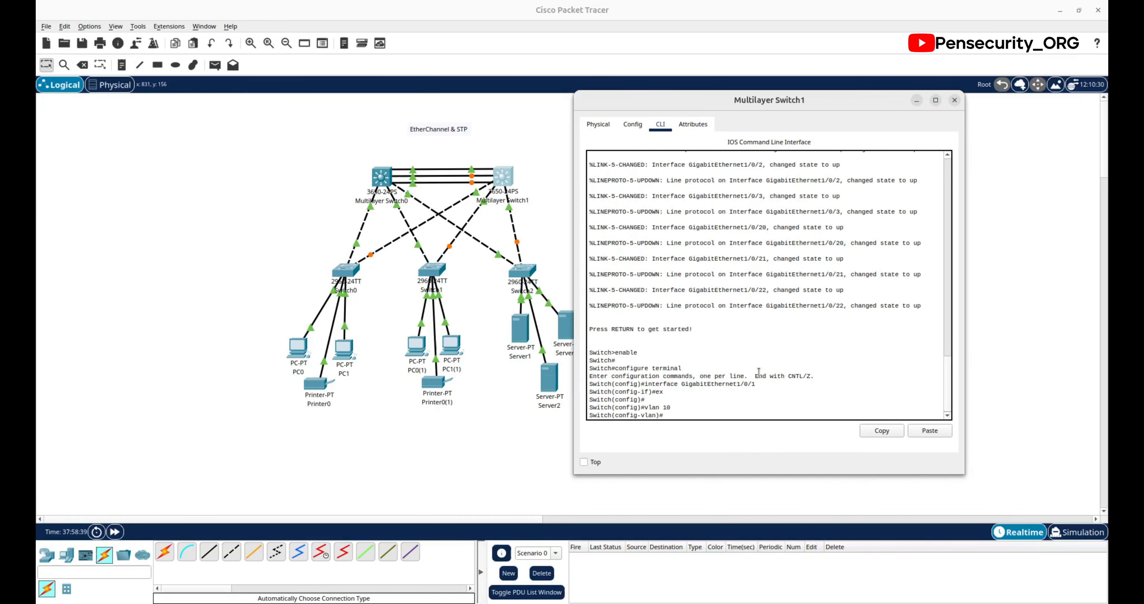
text(name USERS)
key(Return)
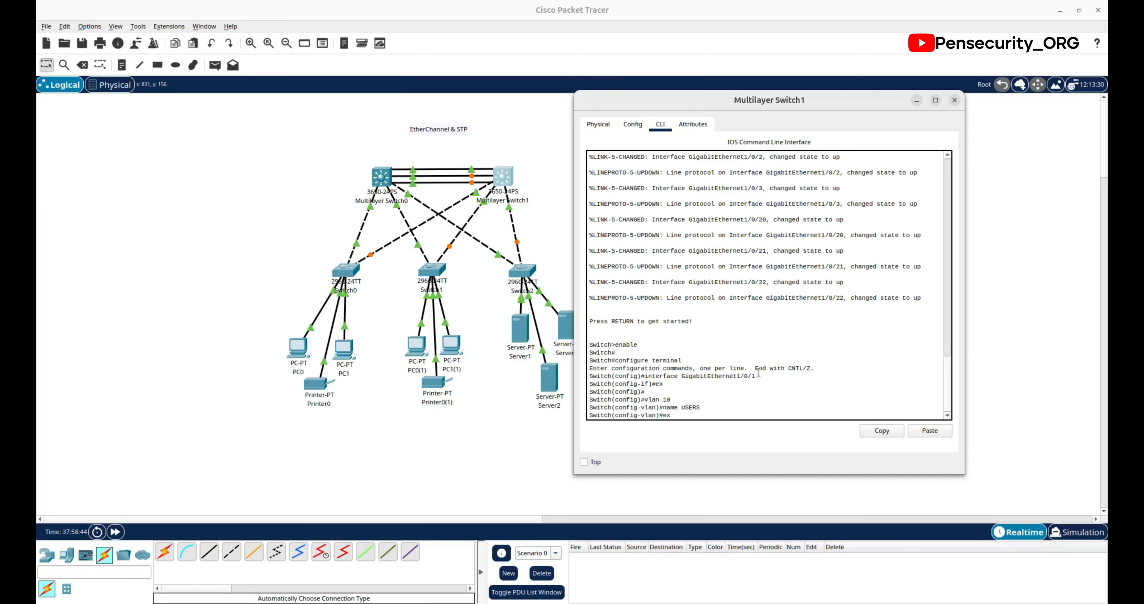
text(ex)
key(Return)
Step: Create VLAN 20 named ADMIN on Multilayer Switch1 and exit VLAN mode
text(vla)
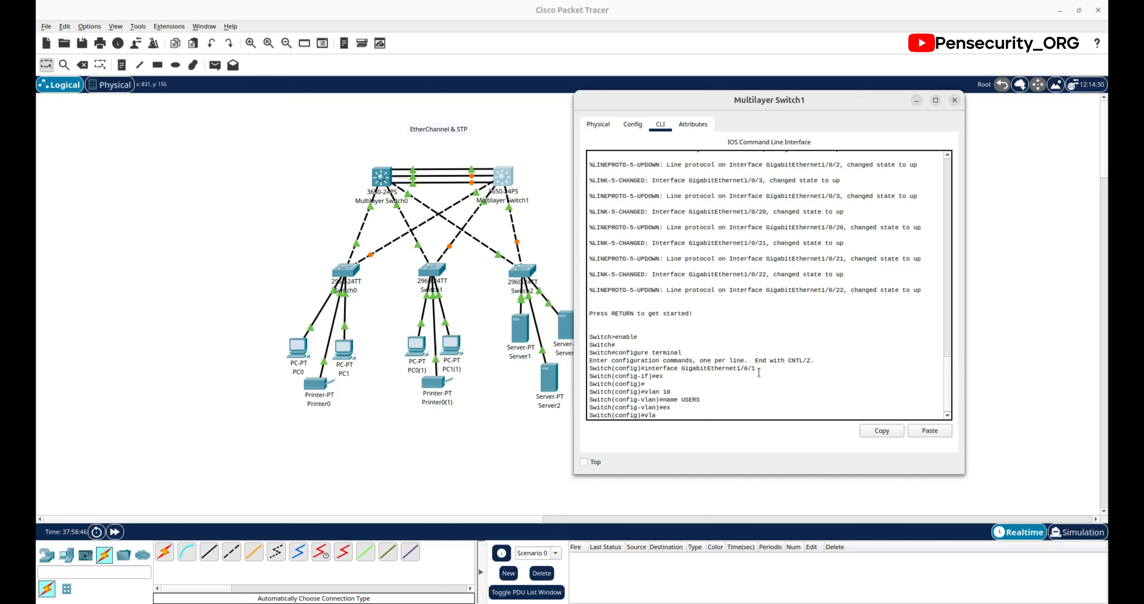
text(n 20)
key(Return)
text(nam)
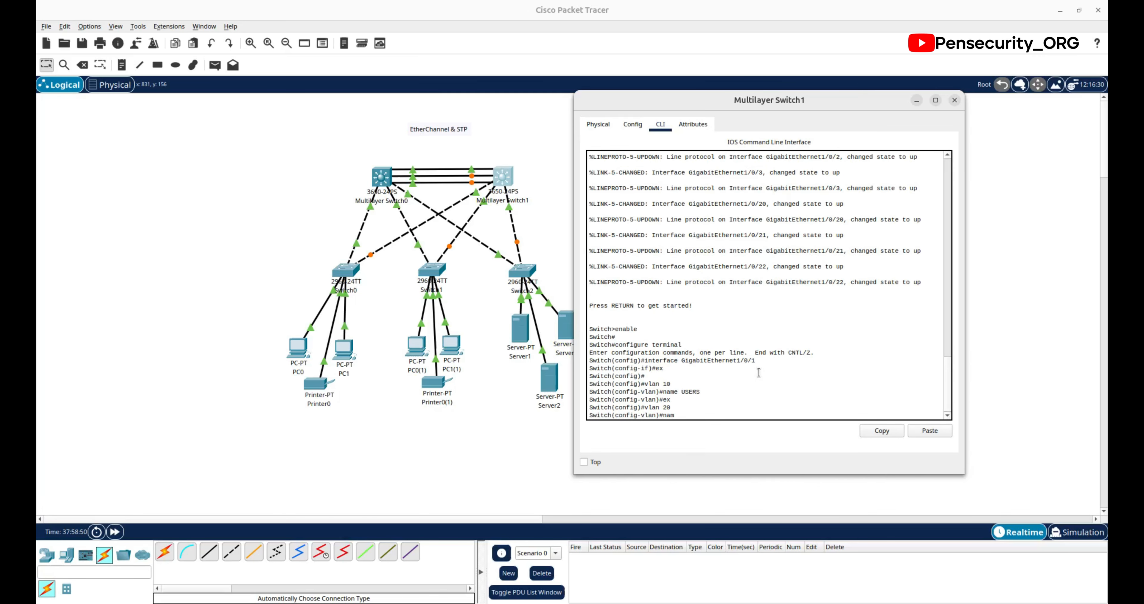
text(e ADMIN)
key(Return)
text(ex)
key(Return)
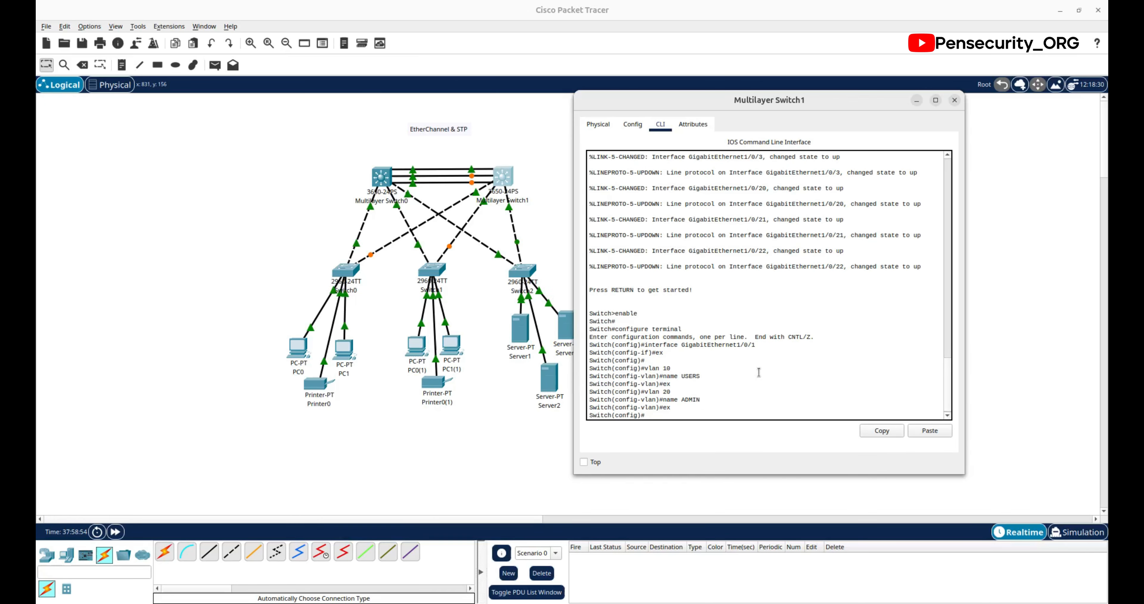
Step: Create VLAN 100 named SERVERS on Multilayer Switch1
text(vlan)
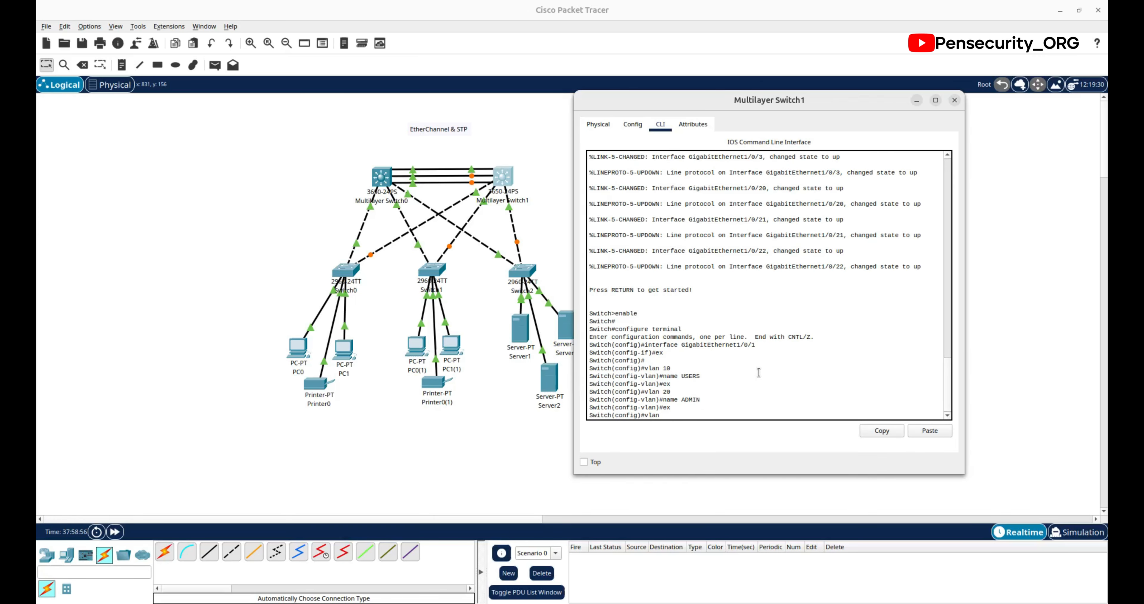
text( 100)
key(Return)
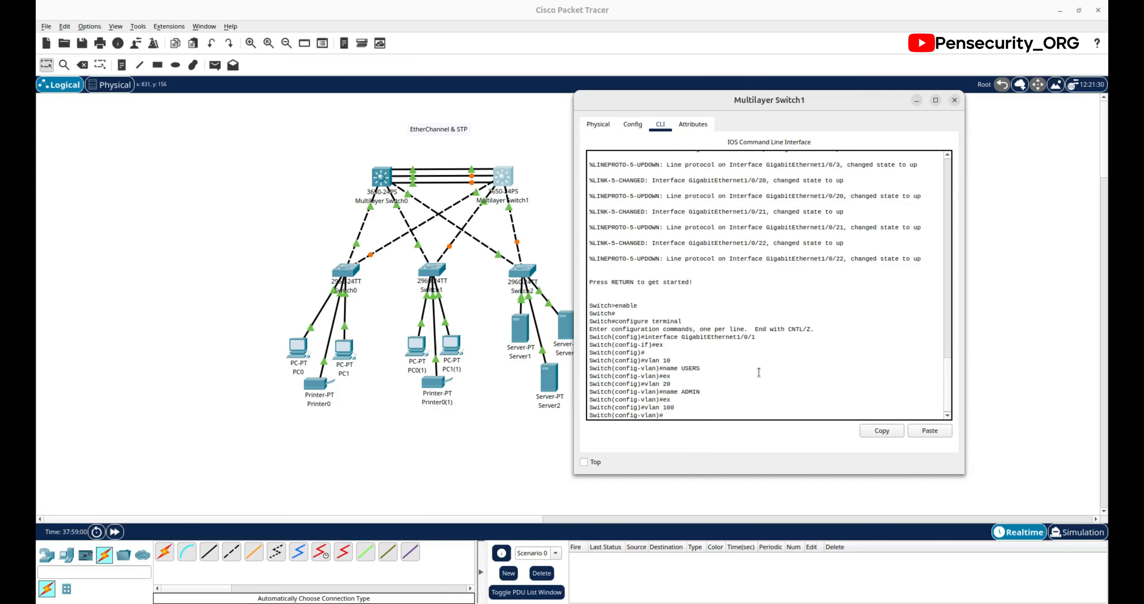
text(name SERVERS)
key(BackSpace)
text(S)
key(Return)
key(Return)
key(Return)
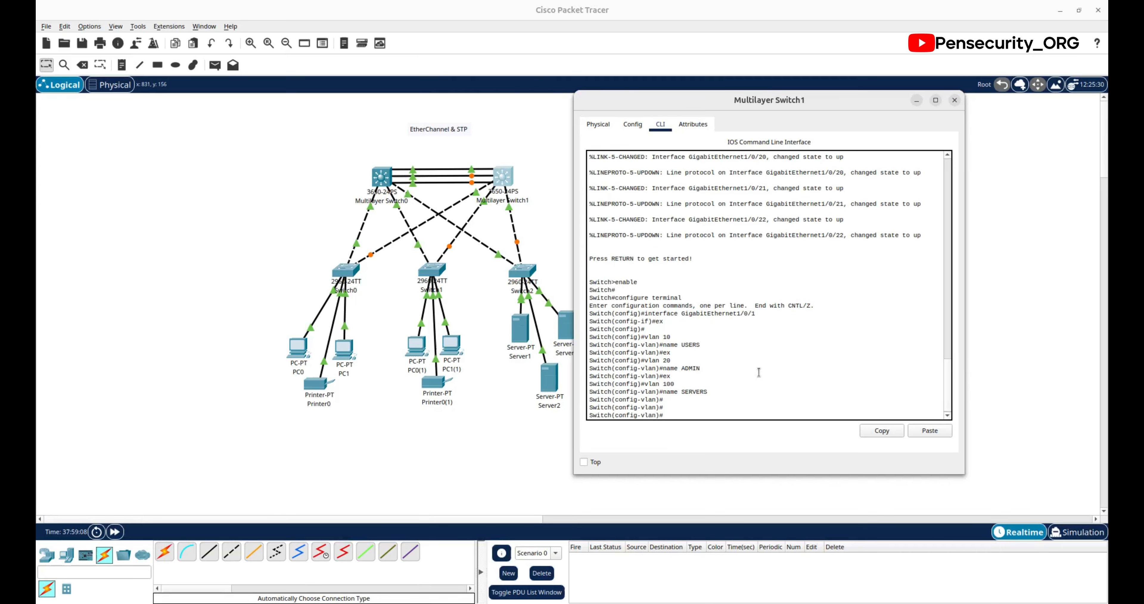
Step: Save Multilayer Switch1's configuration with do wr and return to global configuration mode
text(do wr)
key(Return)
key(Return)
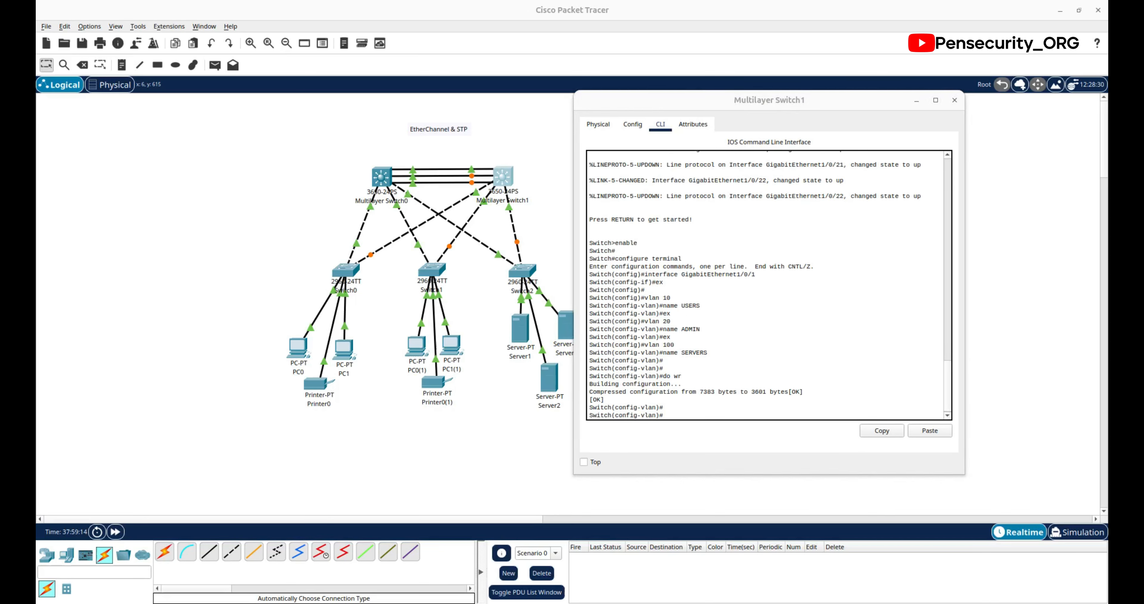
click(720, 392)
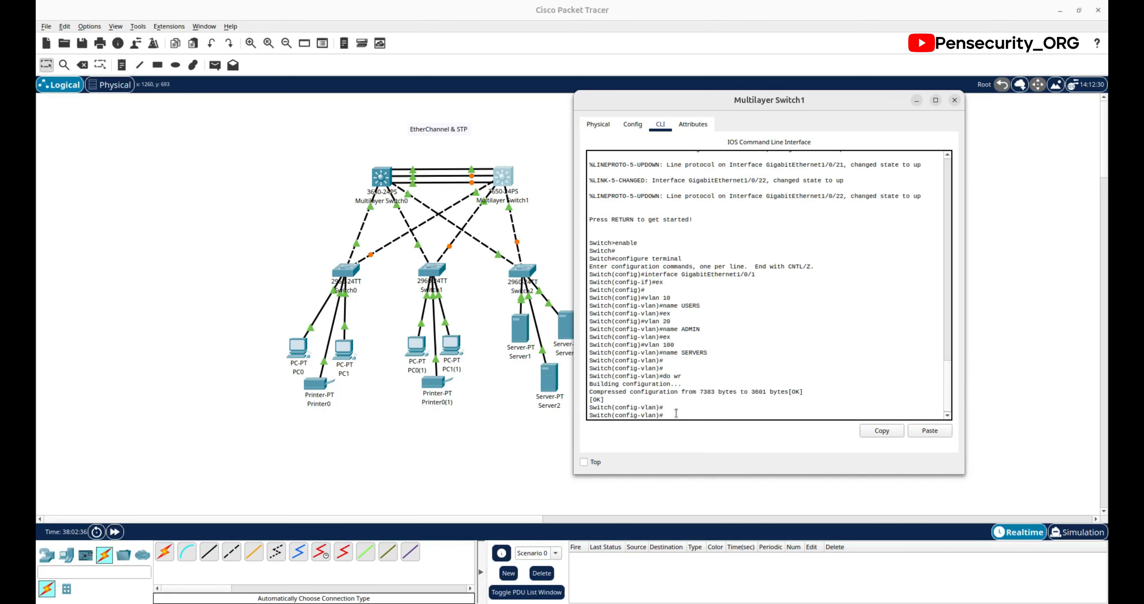
text(ex)
key(Return)
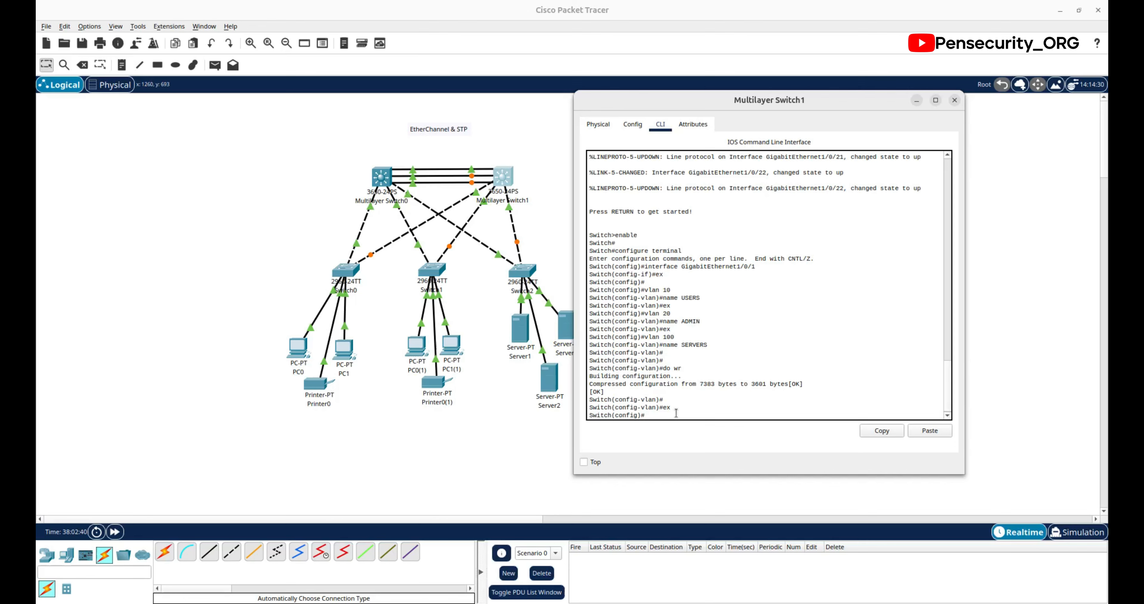
Step: Assign IP address 192.168.10.2 with mask 255.255.255.0 to Multilayer Switch1's VLAN 10 interface and exit interface mode
text(interface vlan 10)
key(Return)
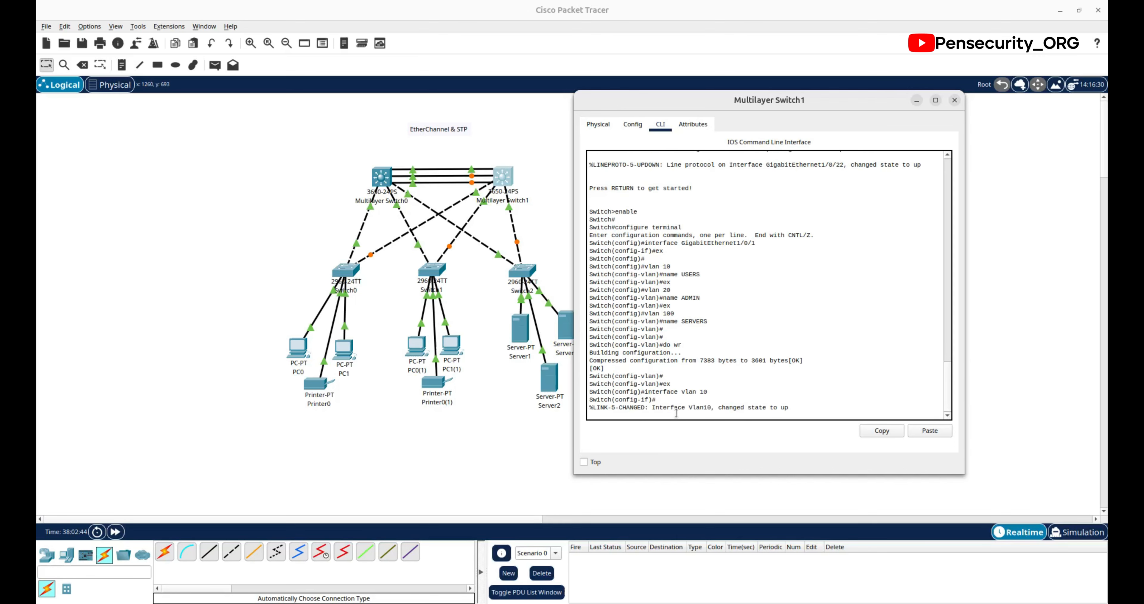
key(Return)
text(ip add )
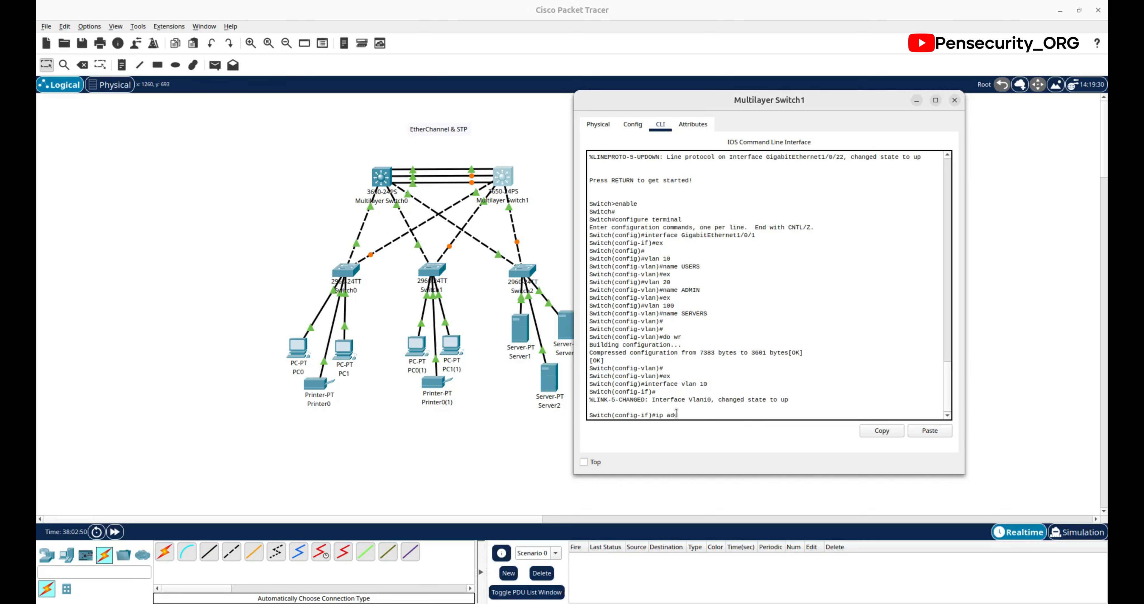
text(192.168.10.2 255.255.255.0)
key(Return)
key(Return)
key(Return)
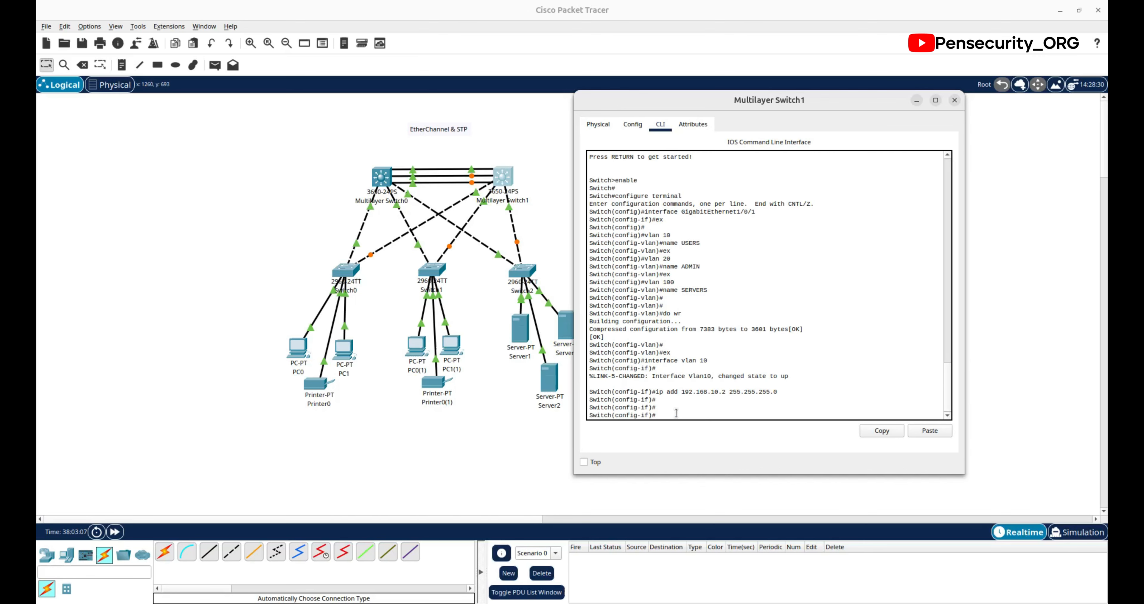
text(ex)
key(Return)
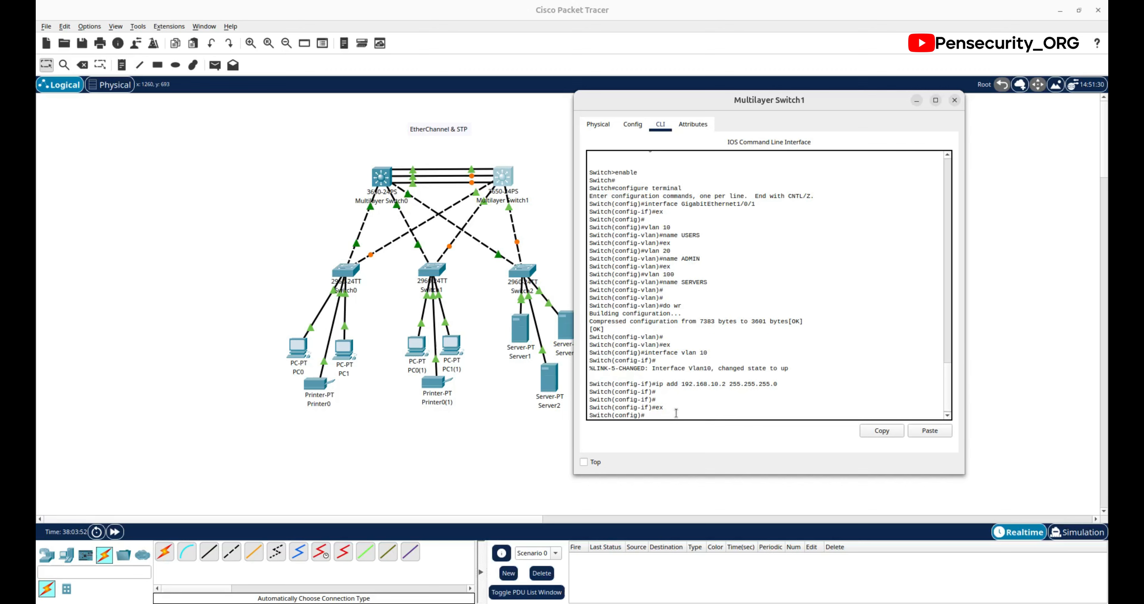
Step: Set the helper address 192.168.100.10 on the VLAN 10 interface and return to global configuration mode
key(Up)
key(Up)
key(Up)
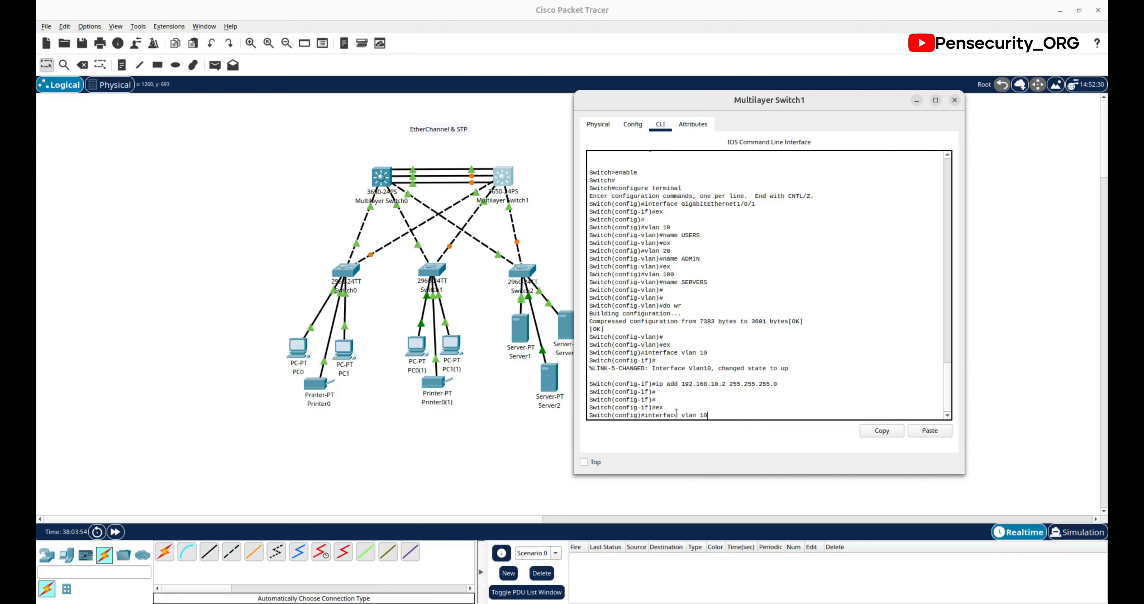
key(Return)
text(ip )
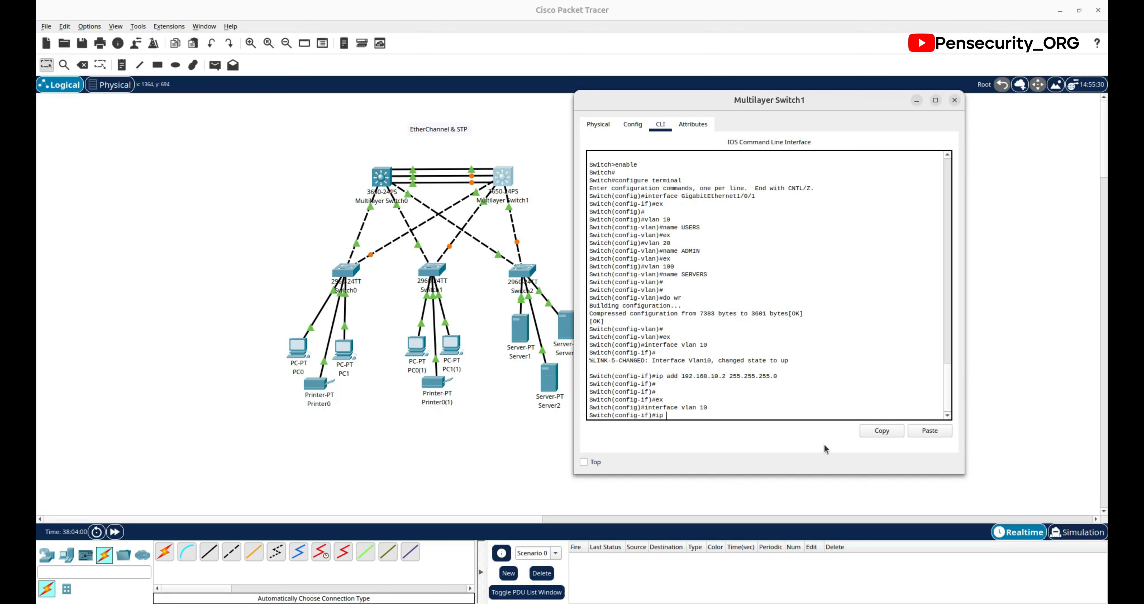
text(helper-addr)
key(Return)
key(Return)
key(Return)
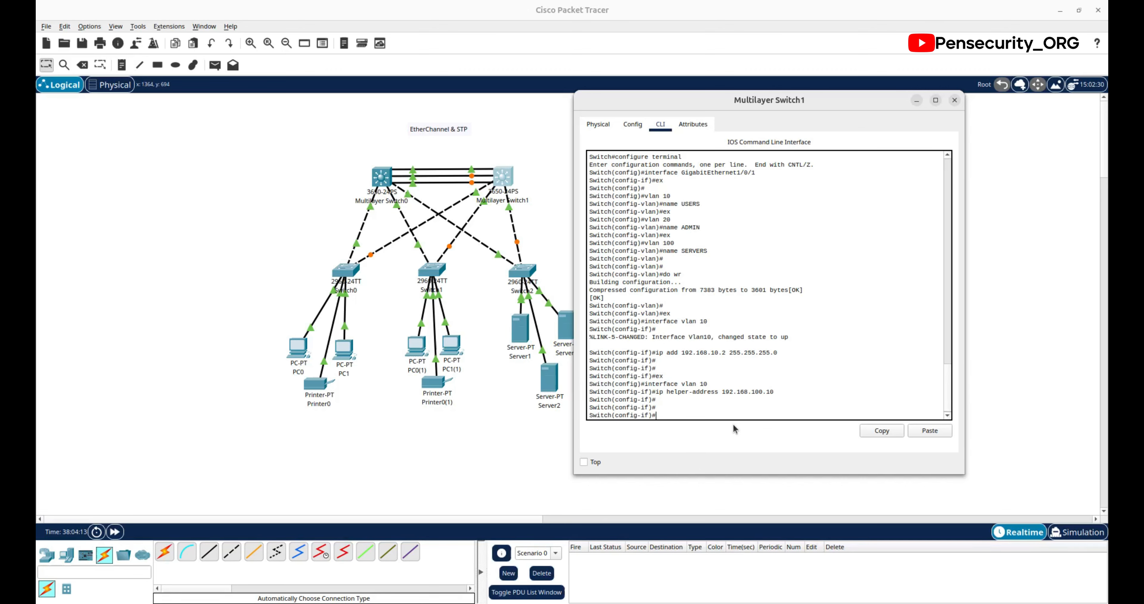
text(ex)
key(Return)
key(Return)
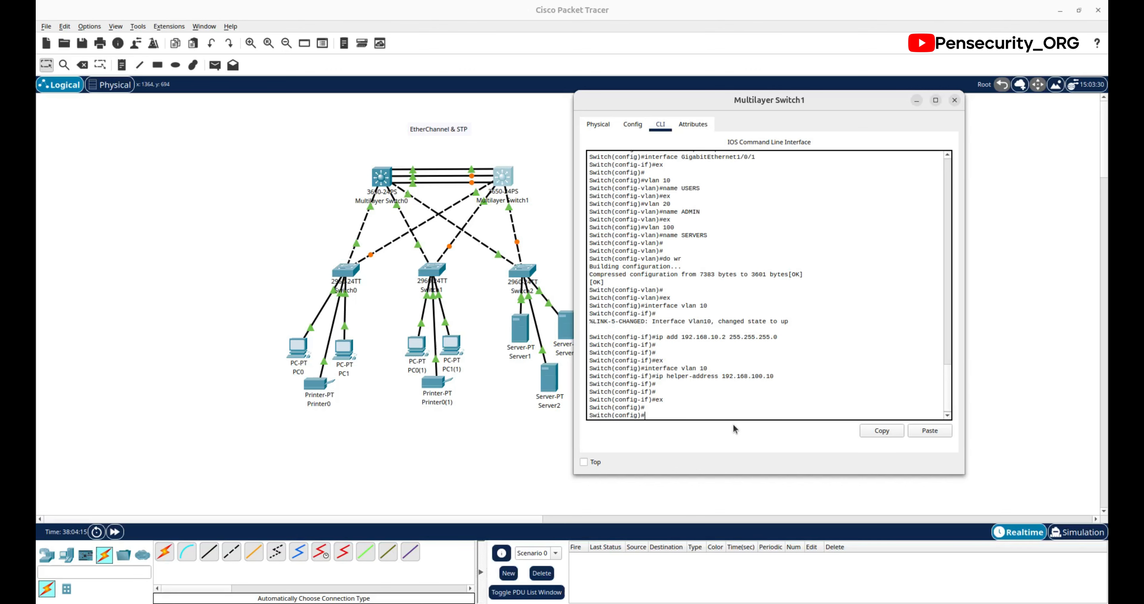
Step: Assign IP address 192.168.20.2 with mask 255.255.255.0 to Multilayer Switch1's VLAN 20 interface
text(intev)
key(BackSpace)
key(BackSpace)
text(vlan 20)
key(Return)
key(Return)
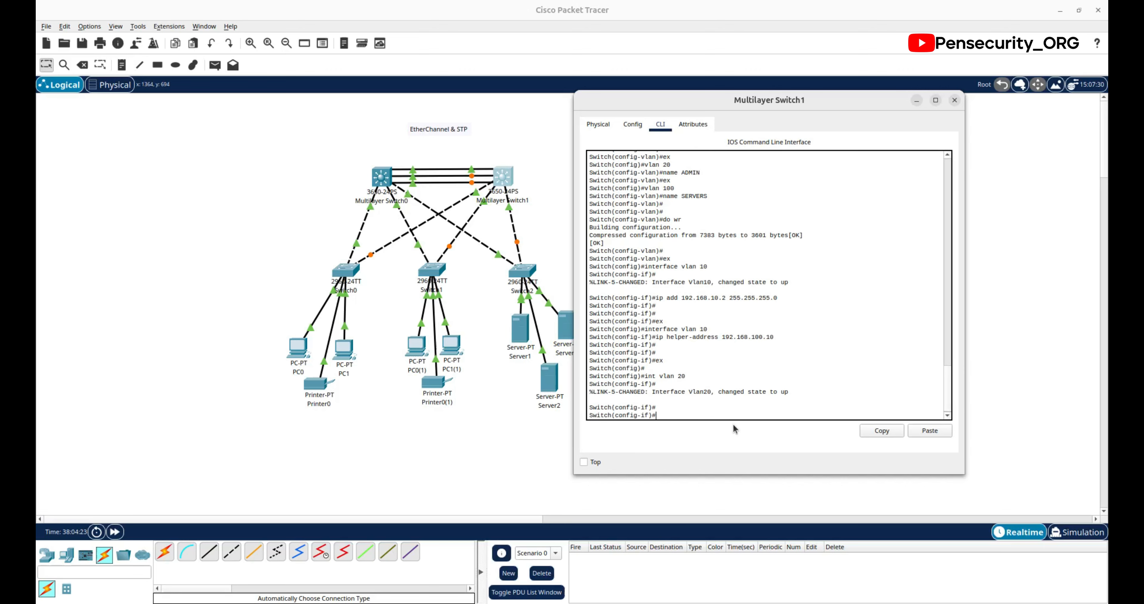
text(ip[)
text( add)
text( 192.168.20)
text(255.255.255)
text(.0)
key(Return)
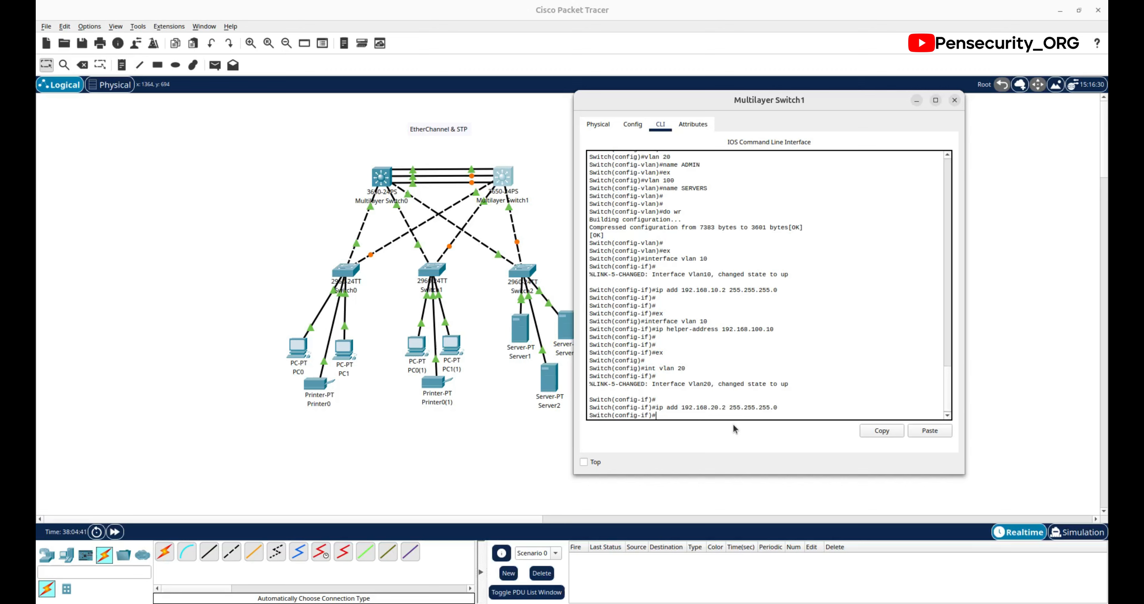
Step: Set the helper address 192.168.100.10 on the VLAN 20 interface and return to global configuration mode
text(ip helper-address 192.168.100.10)
key(Return)
key(Return)
key(Return)
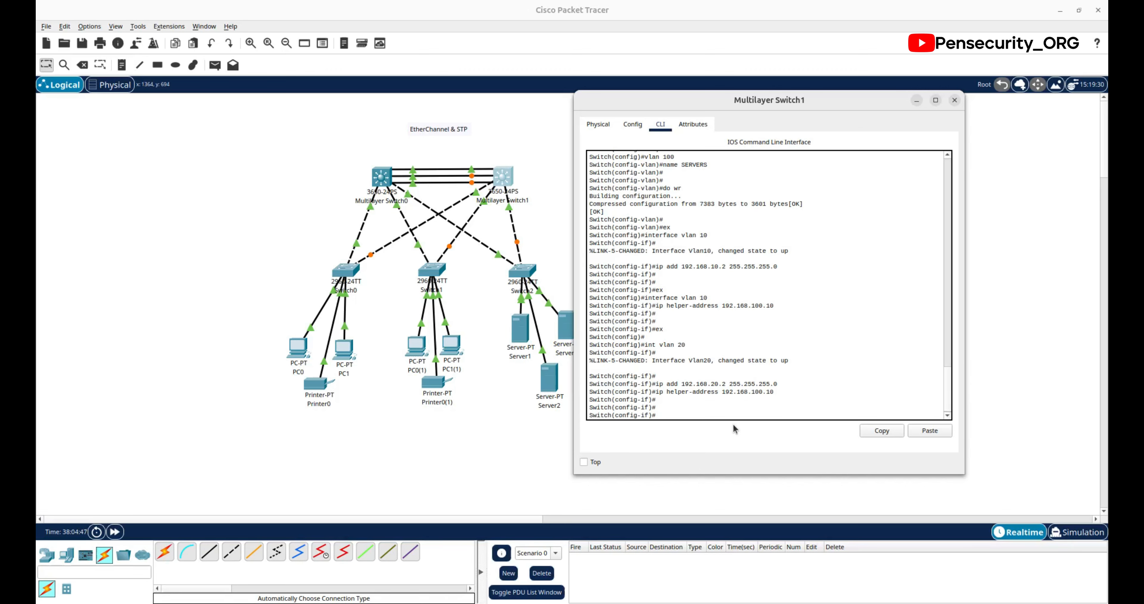
text(ex)
key(Return)
key(Return)
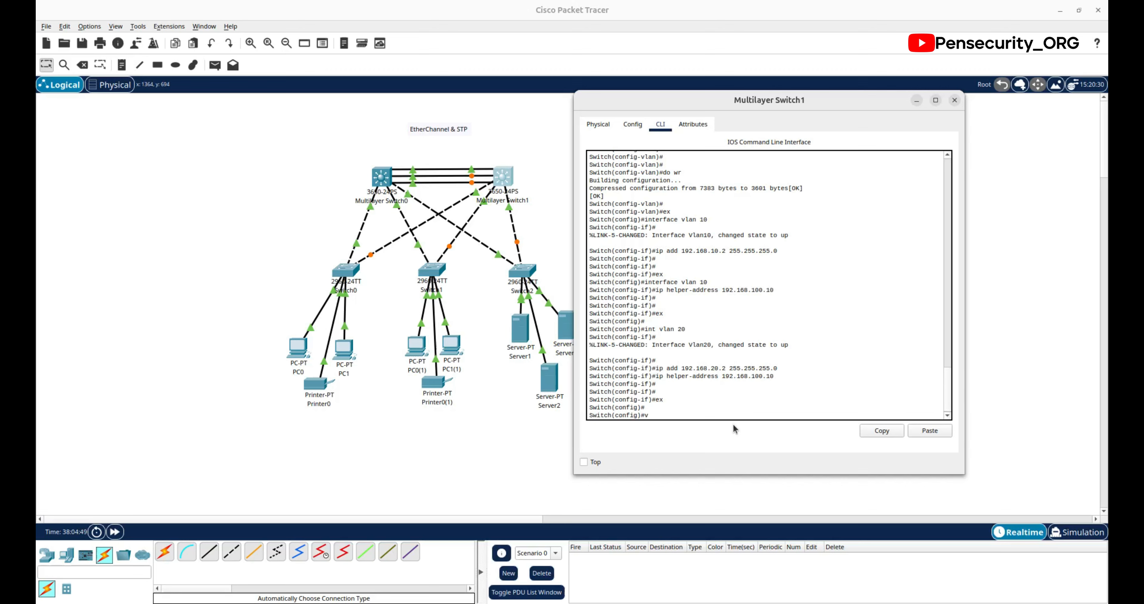
Step: Try to assign 192.168.100.2 255.255.255.0 from VLAN 100's VLAN configuration mode, and return to global configuration mode
text(vlan 100)
key(Return)
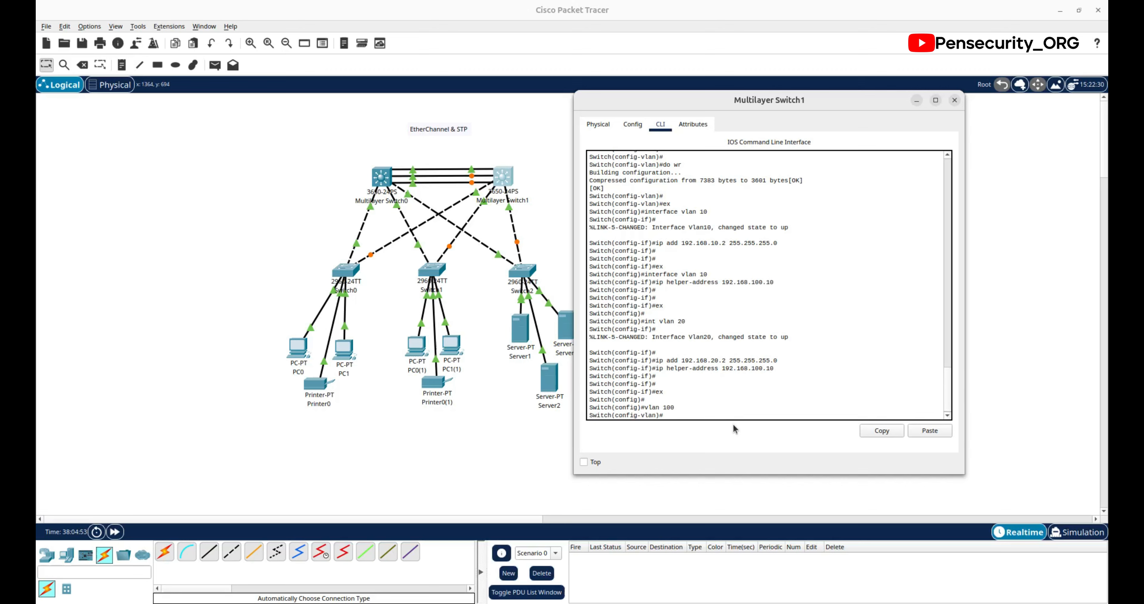
text(ip add 192.168.100.2 255.255.)
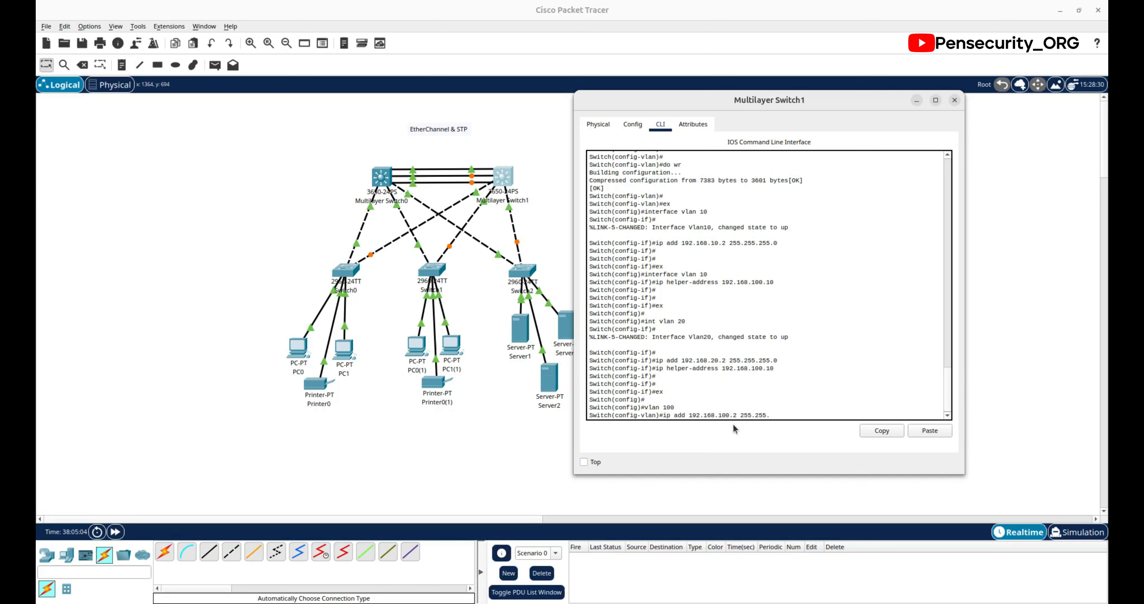
text(255.0)
key(Return)
key(Return)
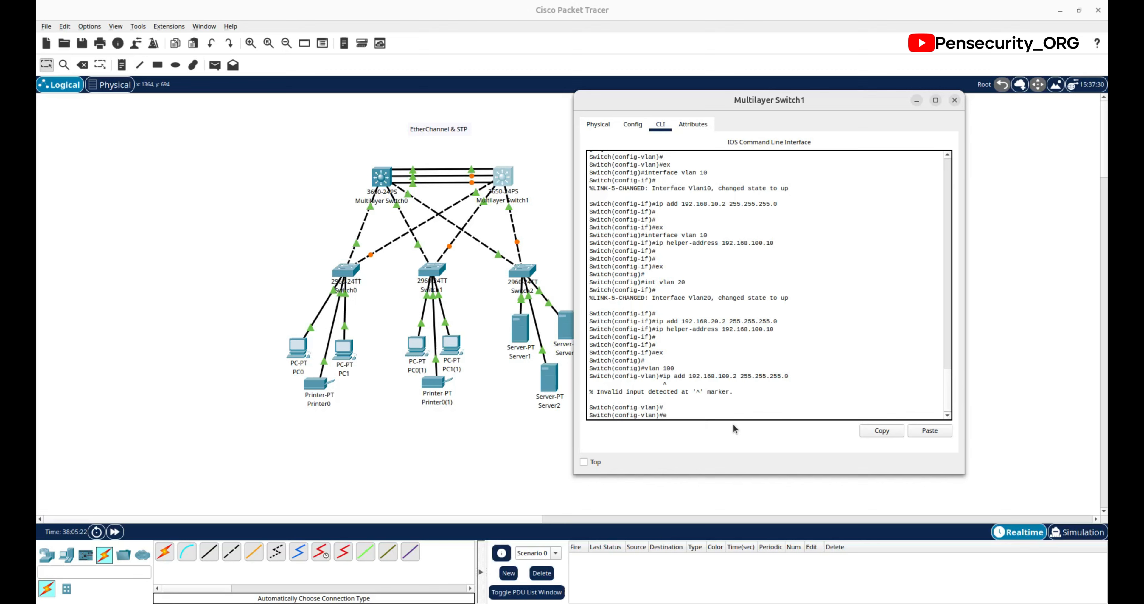
text(x)
key(Return)
key(Return)
key(Return)
key(Return)
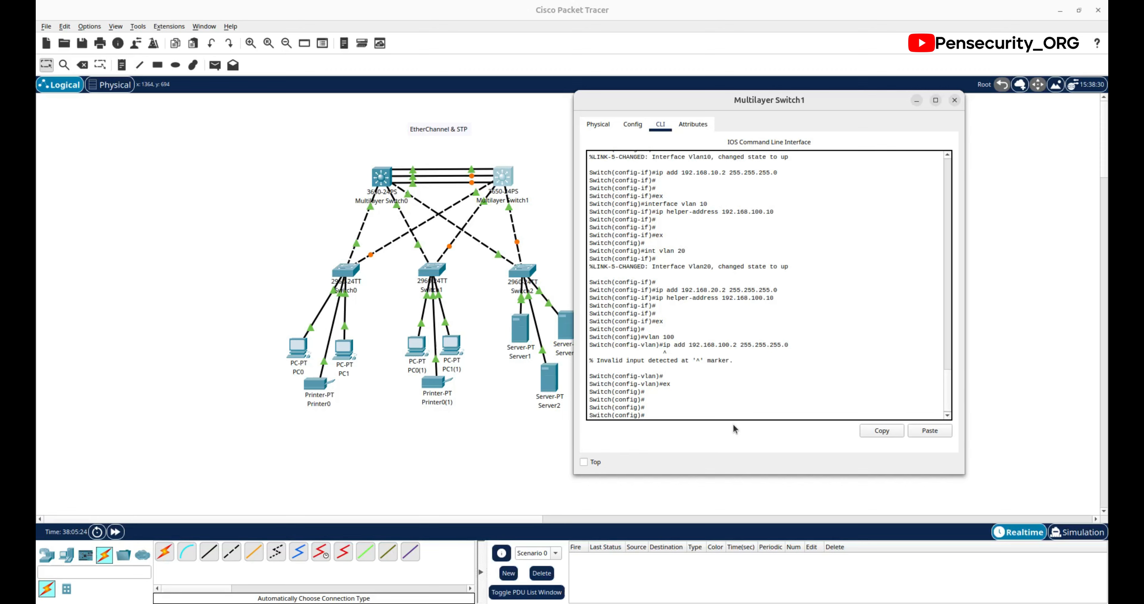
Step: Assign IP address 192.168.100.2 with mask 255.255.255.0 to Multilayer Switch1's VLAN 100 interface
text(int vlan 100)
key(Return)
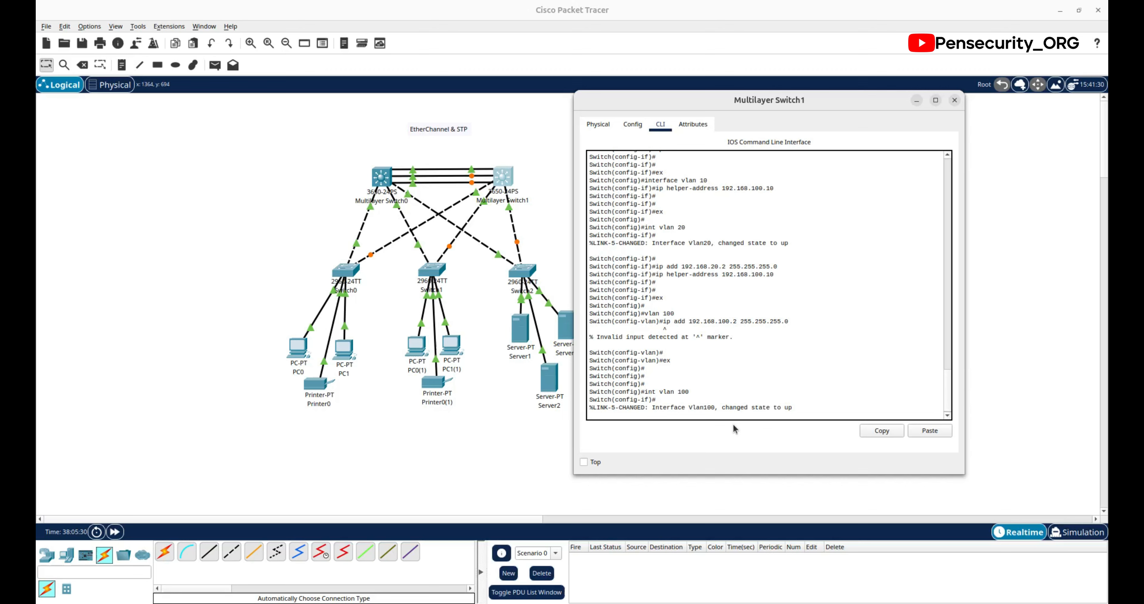
key(Return)
text(ex)
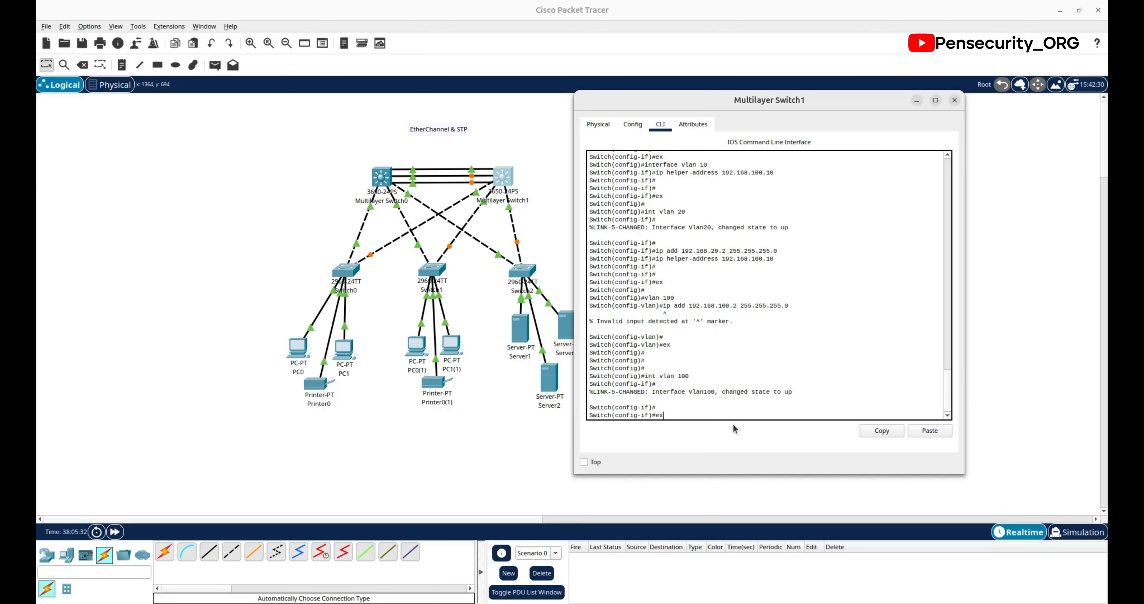
key(Up)
key(Return)
text(int vlan 100)
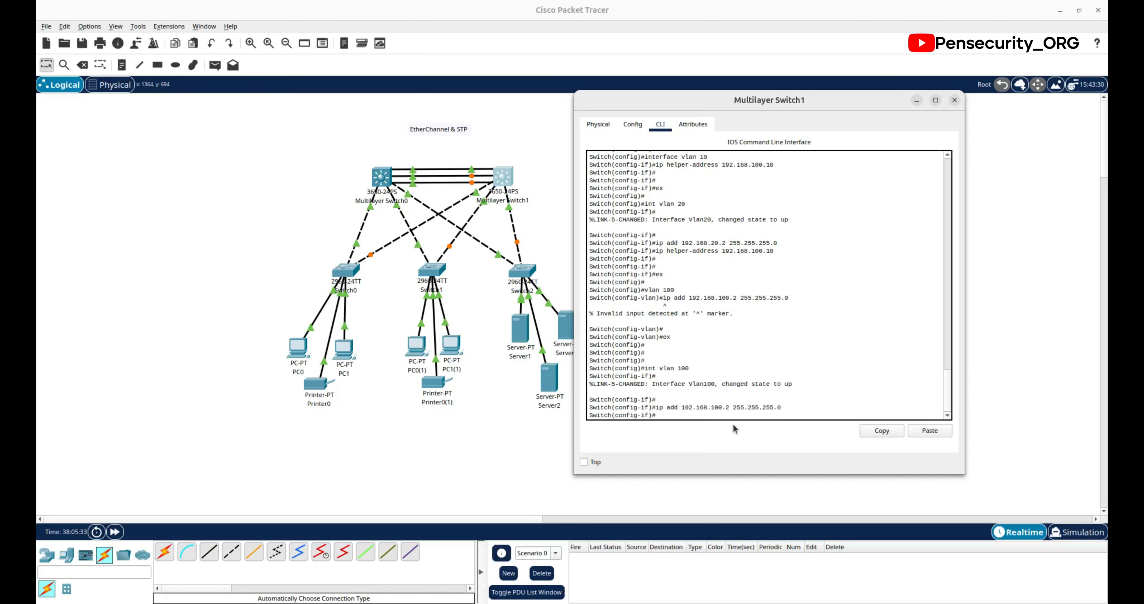
key(BackSpace)
key(BackSpace)
key(BackSpace)
key(BackSpace)
key(BackSpace)
key(BackSpace)
key(BackSpace)
key(BackSpace)
key(BackSpace)
key(BackSpace)
key(BackSpace)
key(BackSpace)
key(Return)
key(Return)
Step: Save the running configuration with do wr from interface mode and return Multilayer Switch1 to global configuration mode
text(d)
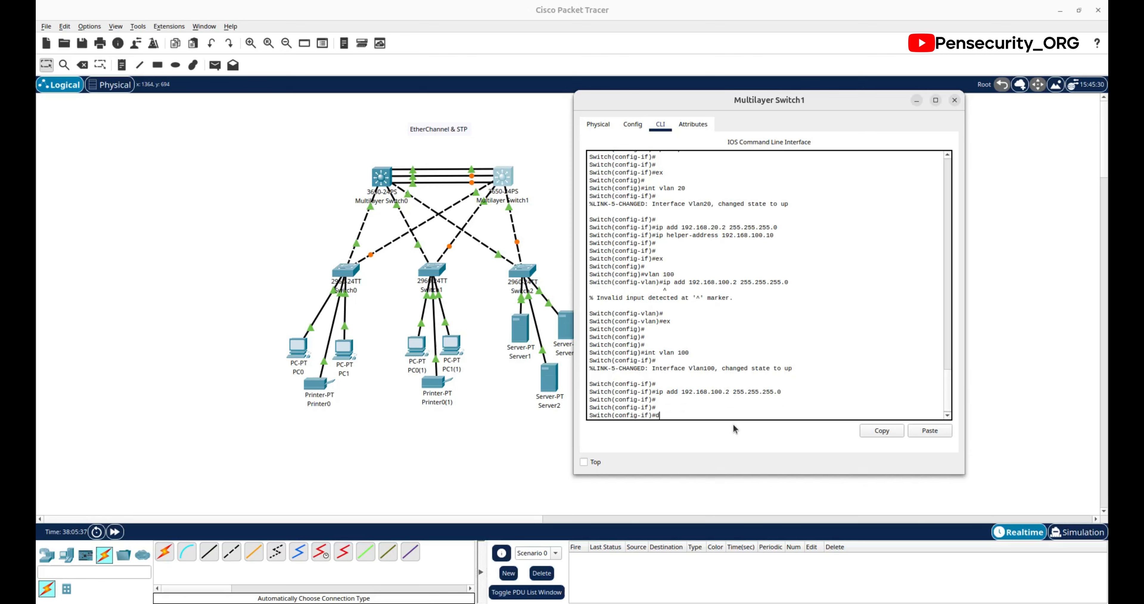
text(ow r)
key(Return)
key(Return)
key(Return)
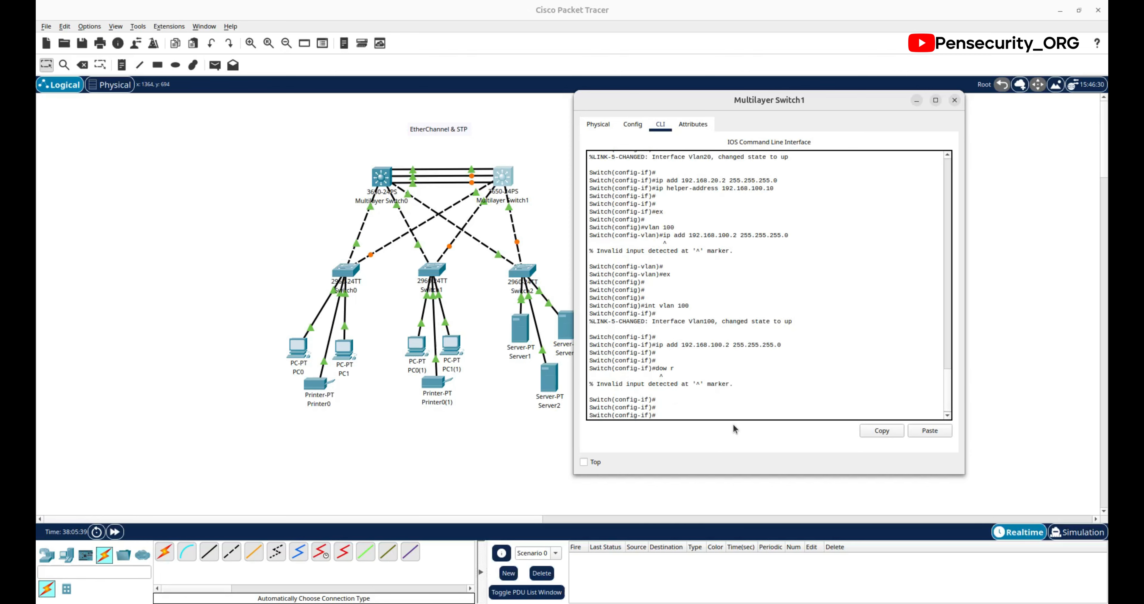
text(do wer)
key(BackSpace)
key(BackSpace)
text(r)
key(Return)
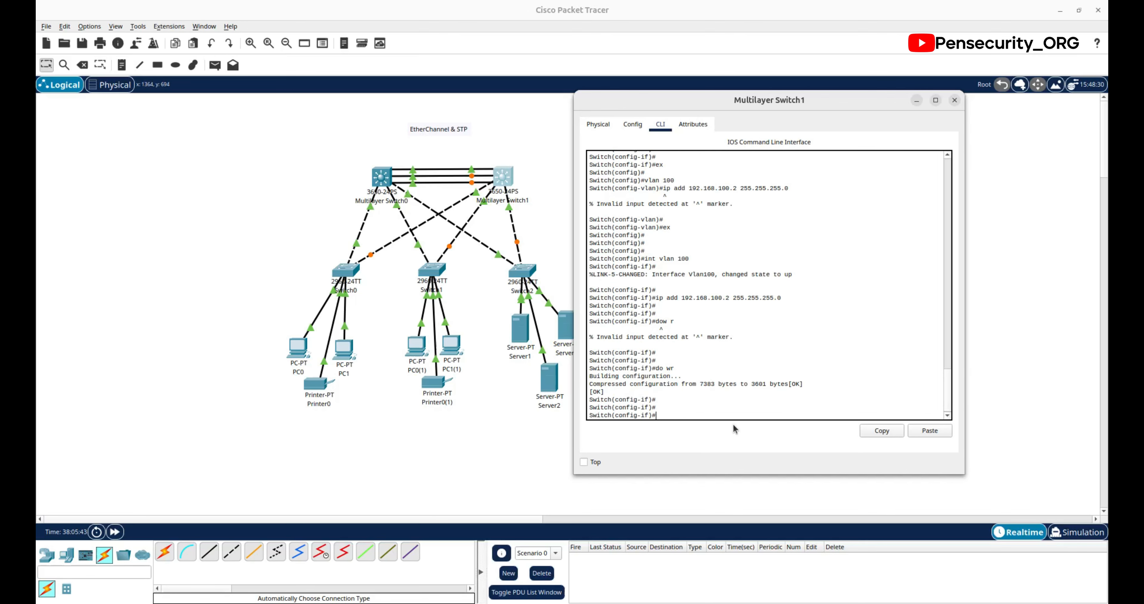
text(ex)
key(Return)
key(Return)
key(Return)
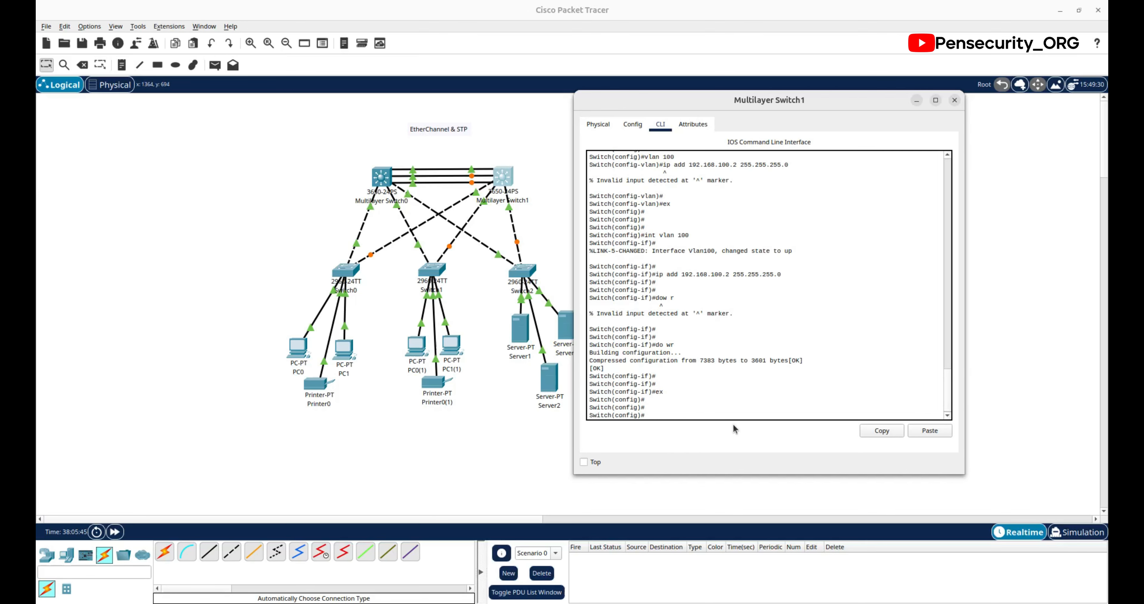
Step: Configure interfaces gig1/0/1-3 on Multilayer Switch1 as switchports in trunk mode
click(142, 250)
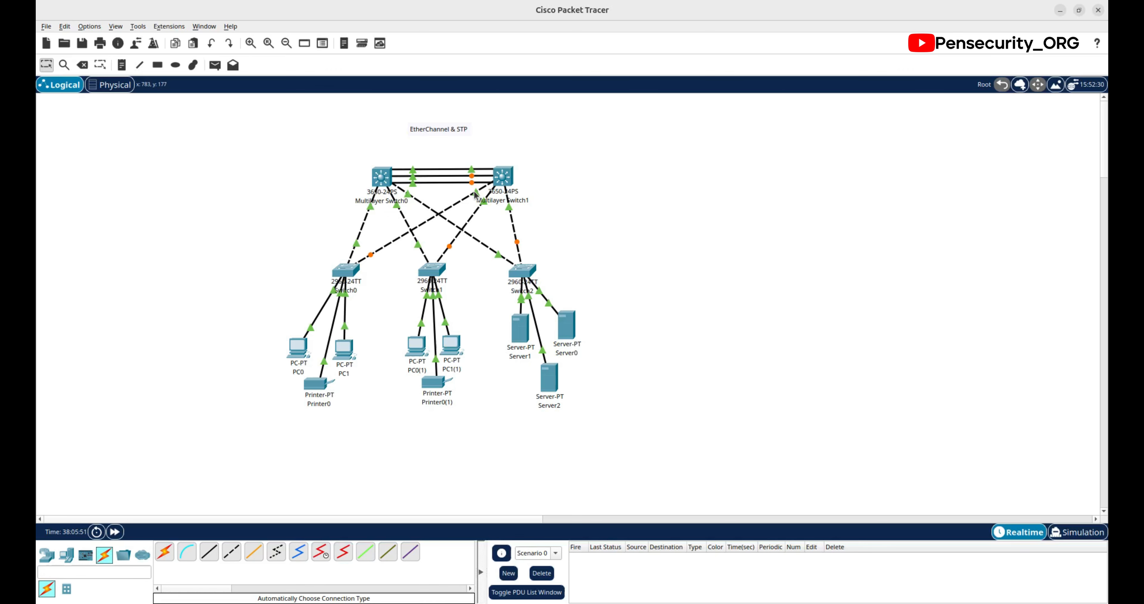
click(500, 178)
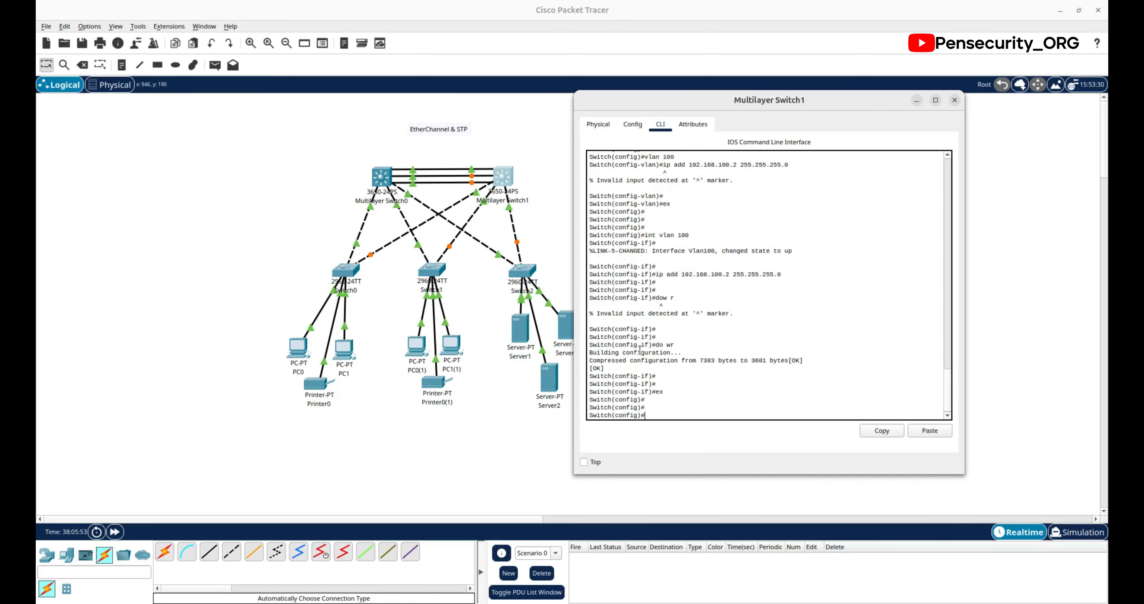
text(int range gig1/0/1-3)
key(Return)
text(swi)
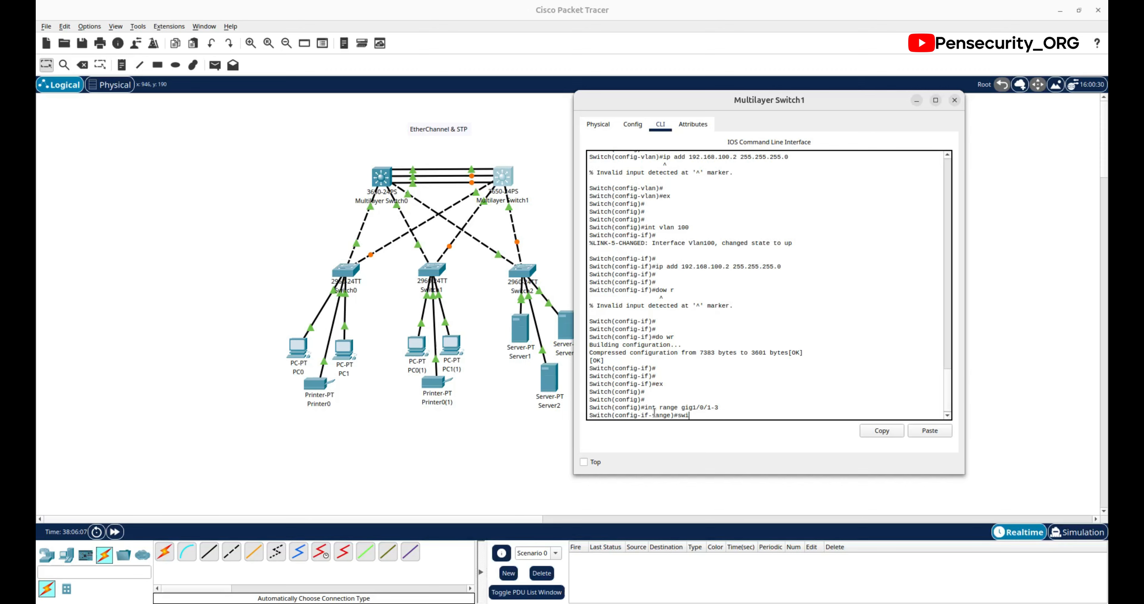
text(tchport)
key(Return)
text(switchp)
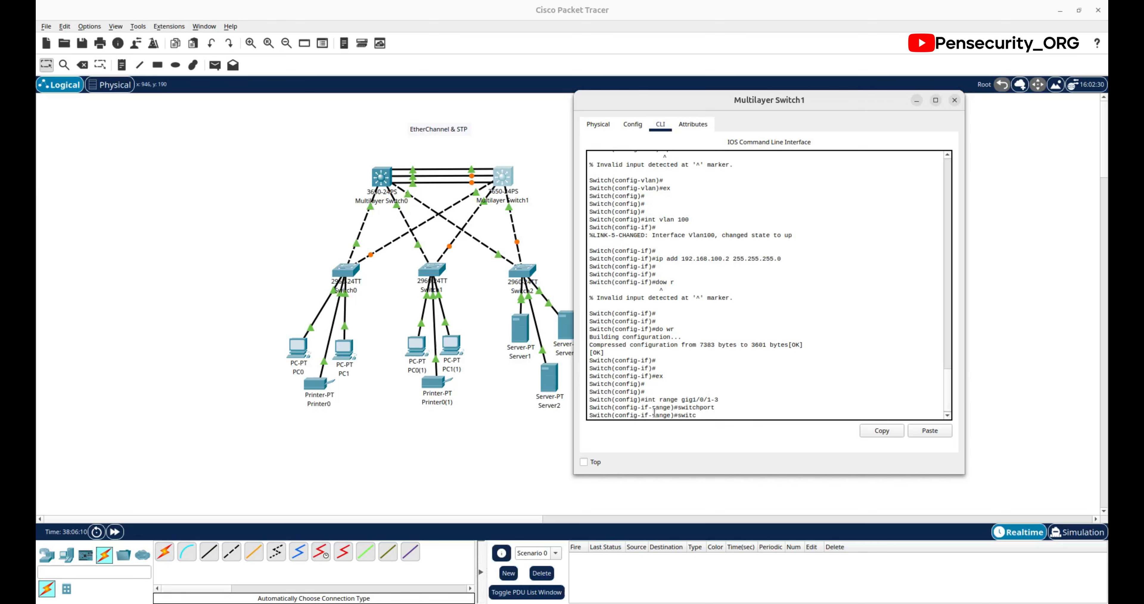
text(ort mode trunk)
key(Return)
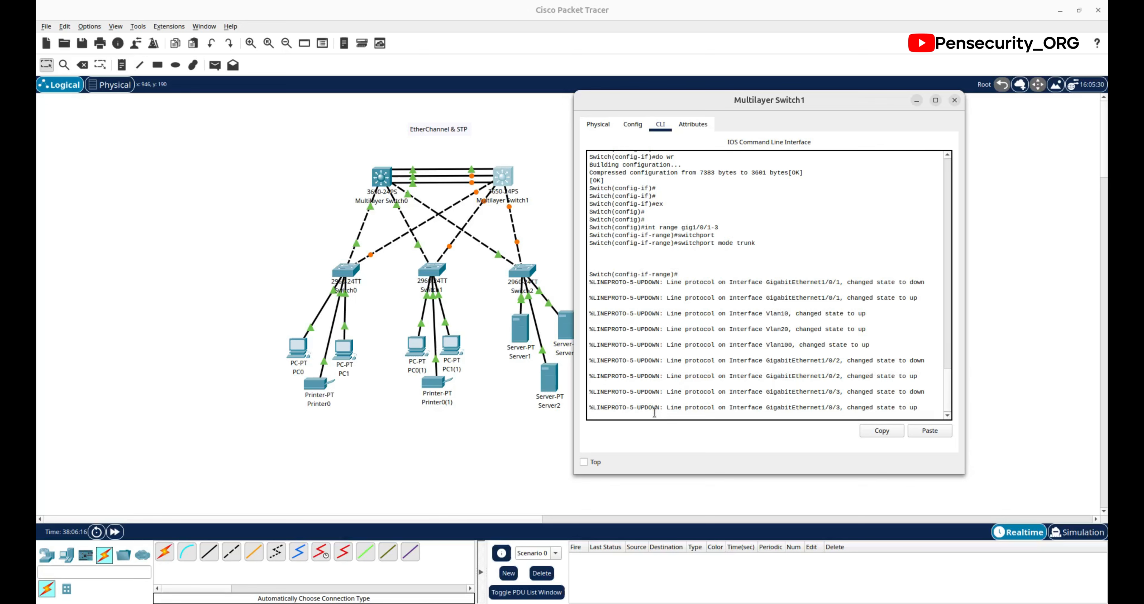
key(Return)
key(Return)
key(Return)
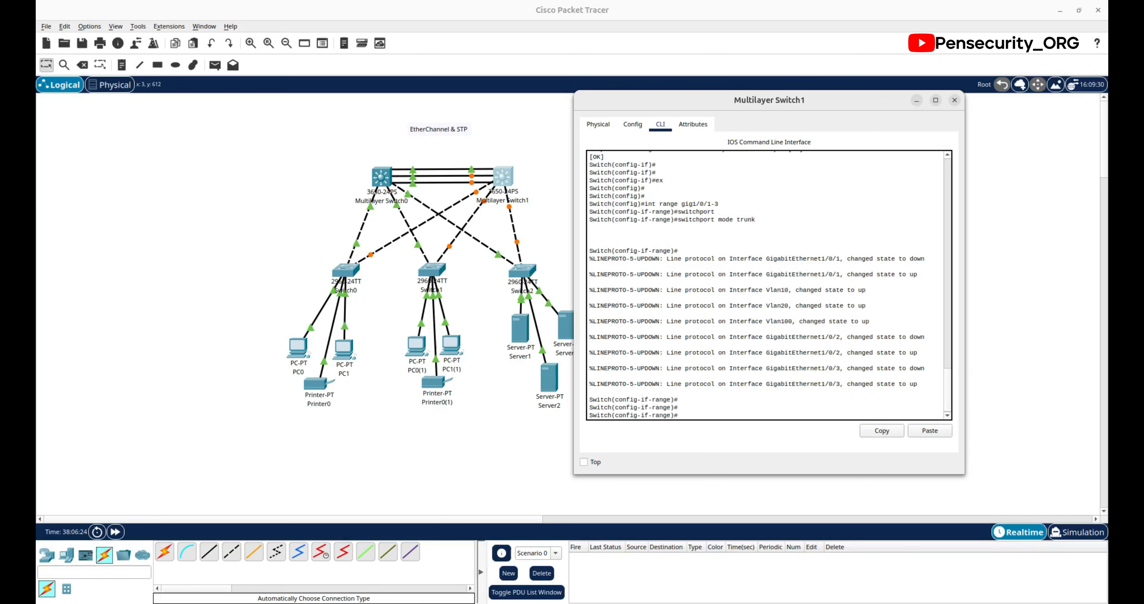
Step: Return Multilayer Switch1 to global configuration mode and keep its window on top of the others
click(694, 409)
text(ex)
key(Return)
key(Return)
key(Return)
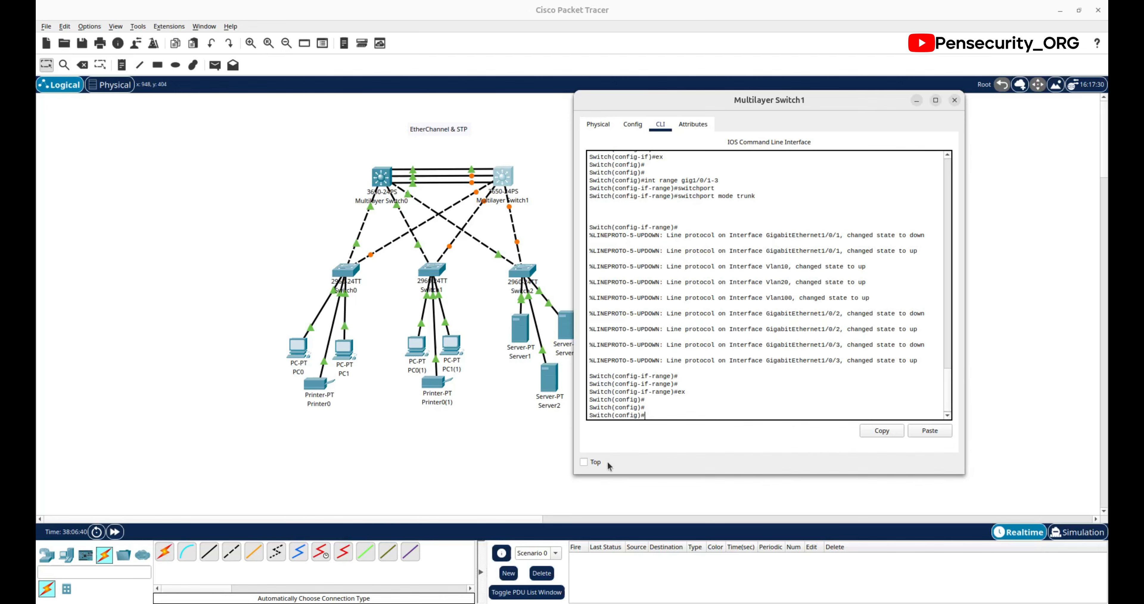
click(585, 462)
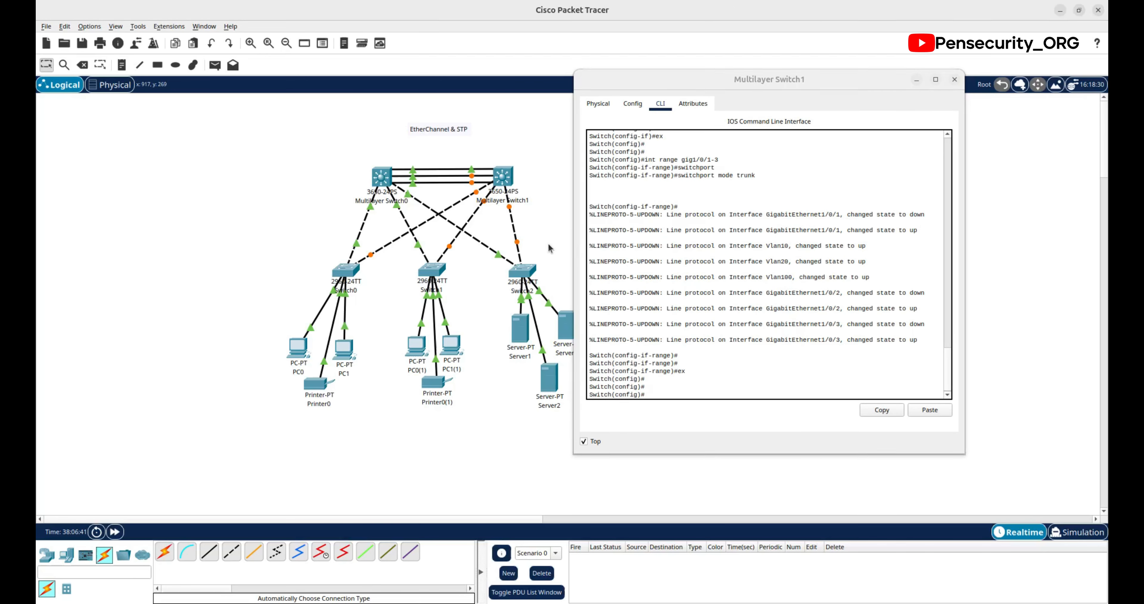
mouse_move(500, 179)
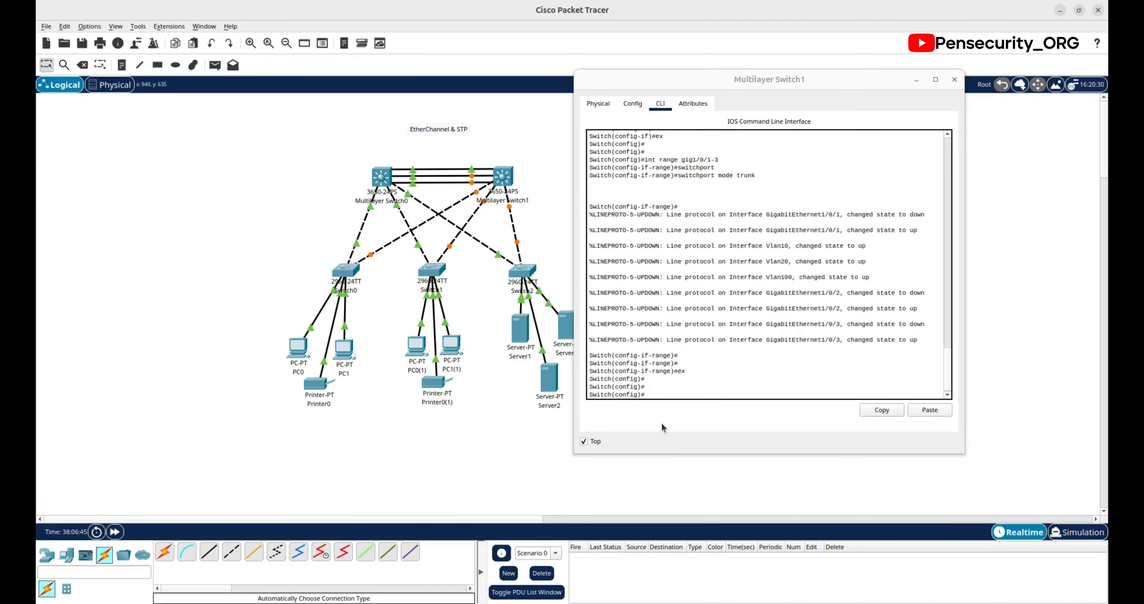
Step: Assign Multilayer Switch1's interface range gig1/0/20-22 to channel group 1 in active mode
click(665, 394)
text(int range gig1/0/1-3)
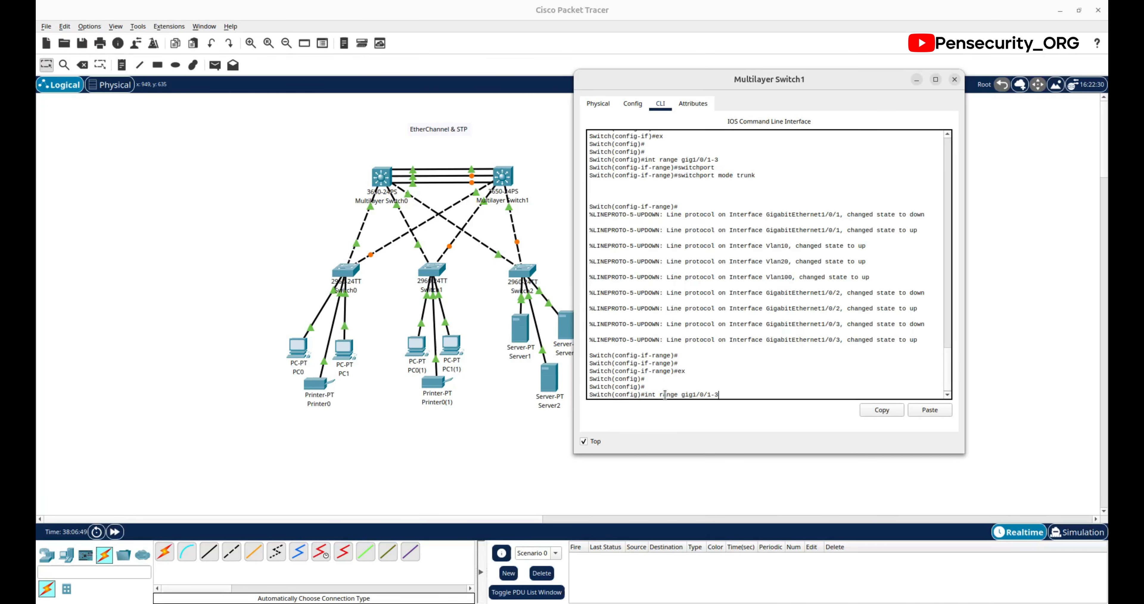
key(Left)
key(Left)
key(Left)
text(2)
key(BackSpace)
text(0)
key(Right)
key(Right)
key(BackSpace)
text(22)
key(Return)
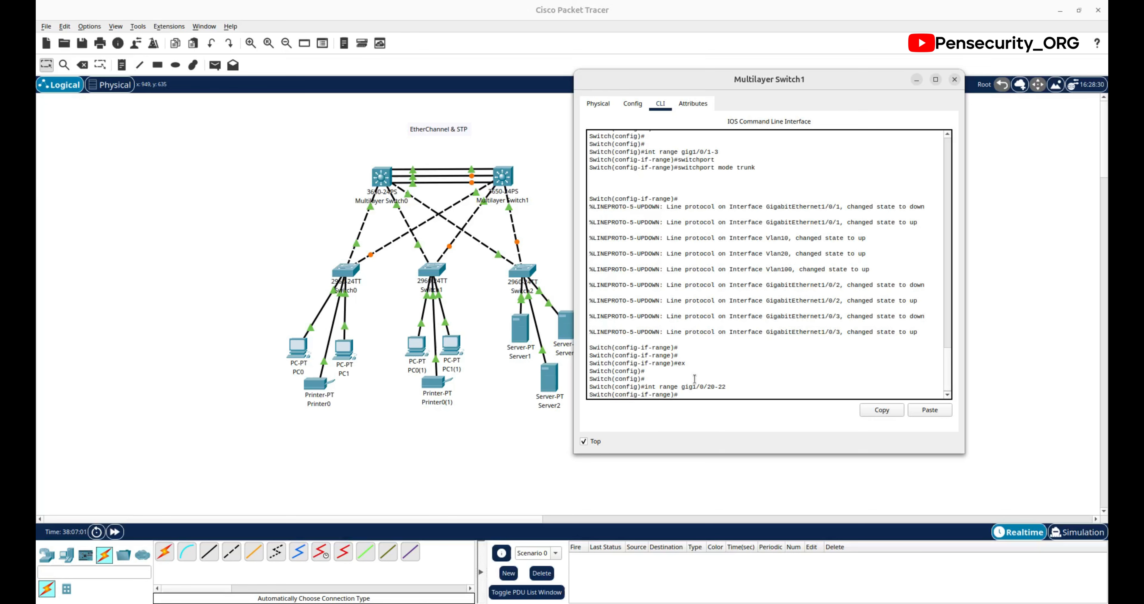
text(channel-group 1 mode active)
key(Return)
key(Return)
key(Return)
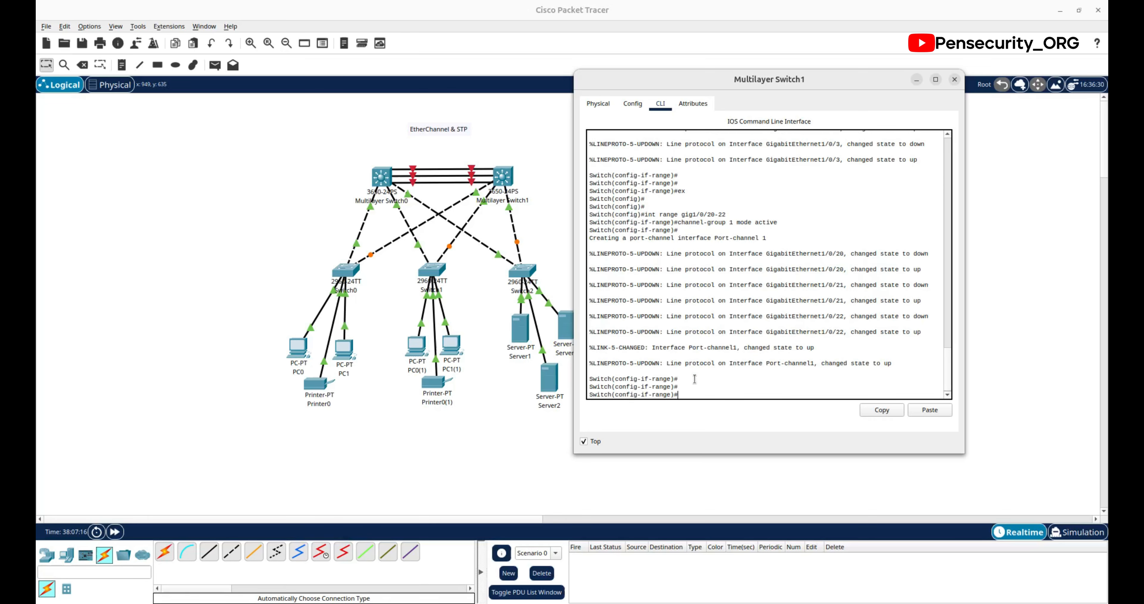
Step: Configure interface port-channel1 on Multilayer Switch1 as a switchport in trunk mode
text(interface port-channel1)
key(Return)
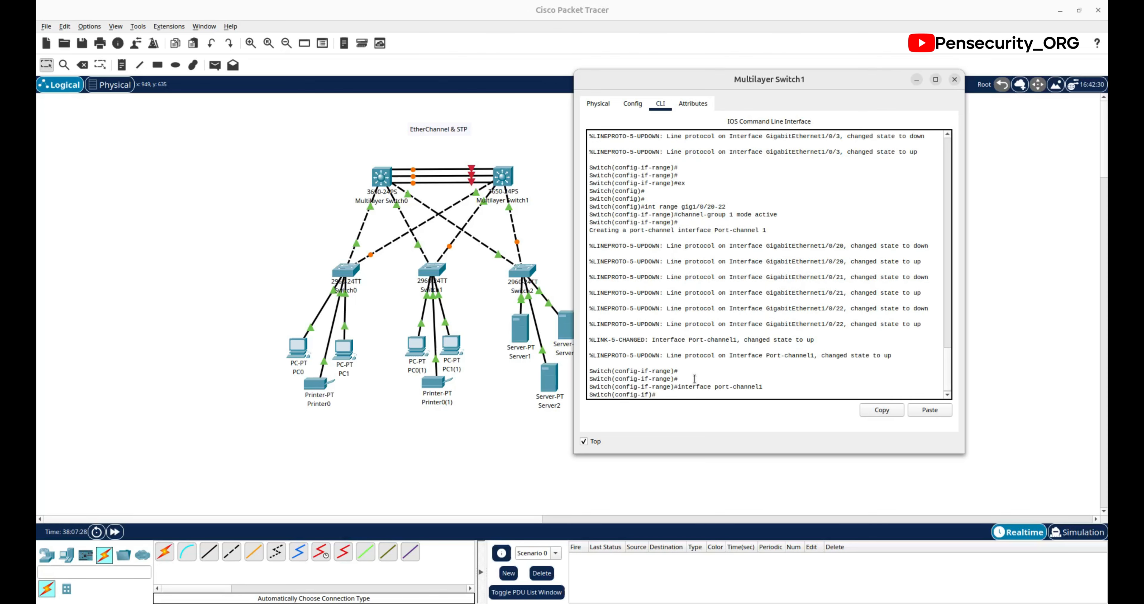
text(switchport)
key(Return)
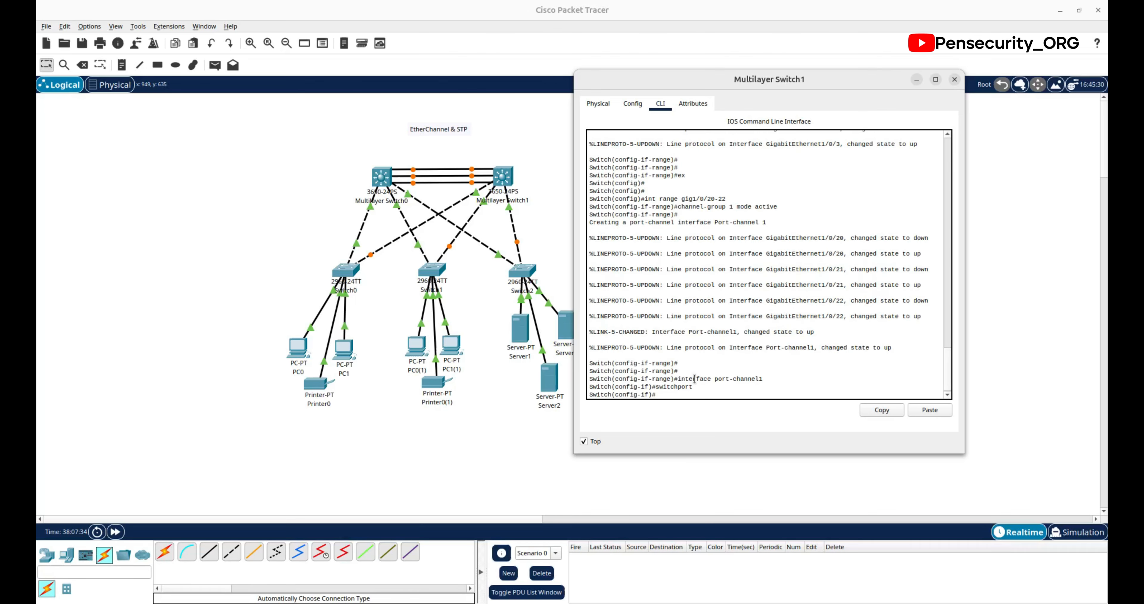
key(Up)
text(mode trunk)
key(Return)
key(Return)
key(Return)
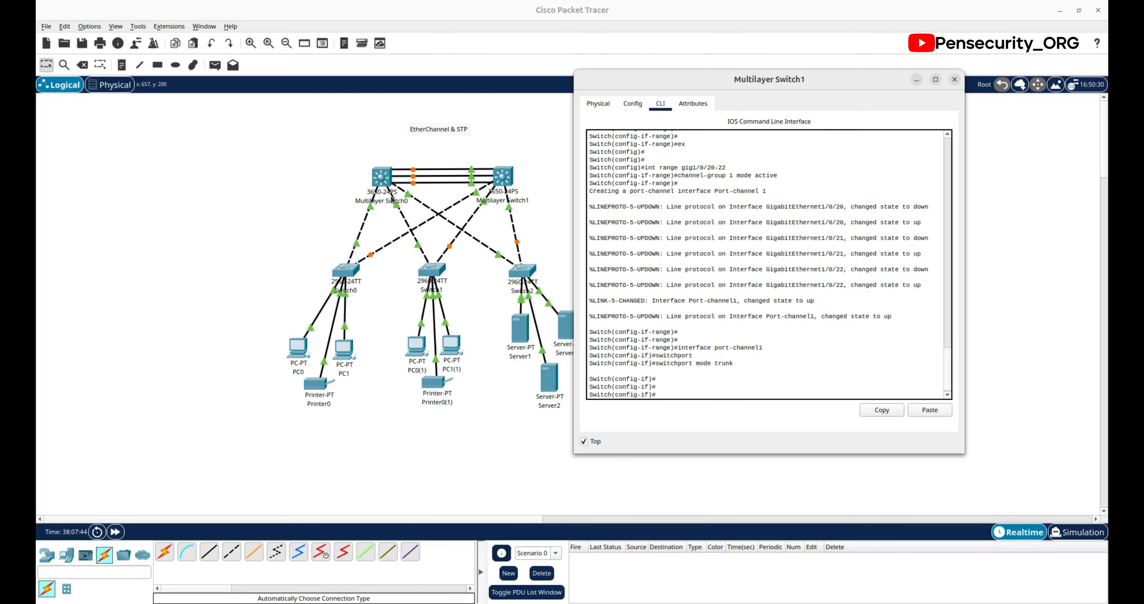
Step: Configure interface port-channel1 on Multilayer Switch0 as a switchport in trunk mode, with its CLI window placed beside Multilayer Switch1's
click(383, 179)
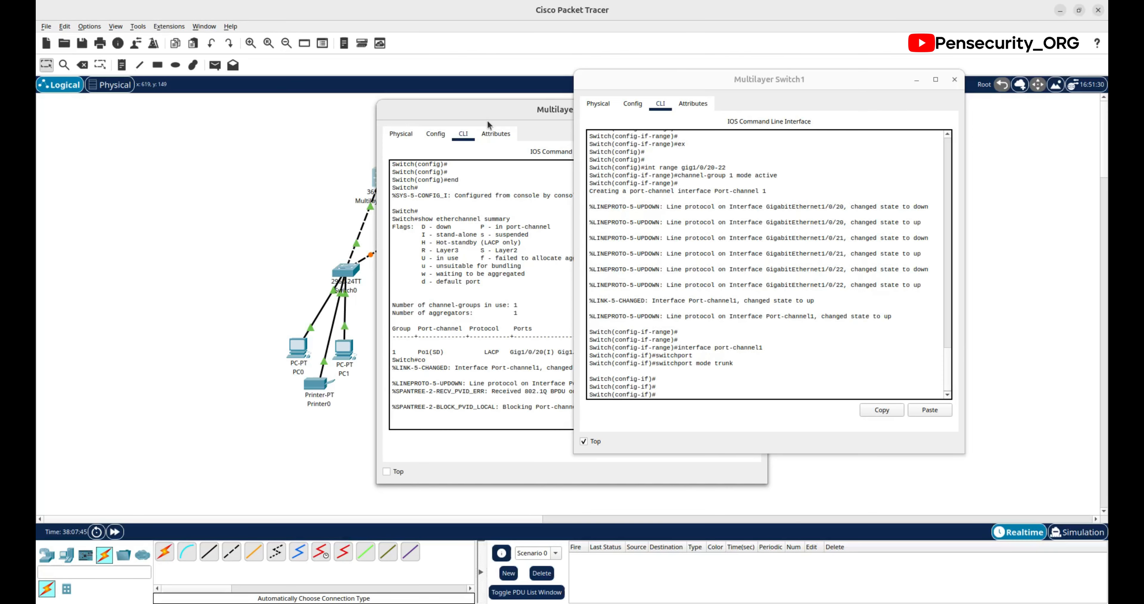
drag(489, 115, 283, 83)
click(376, 380)
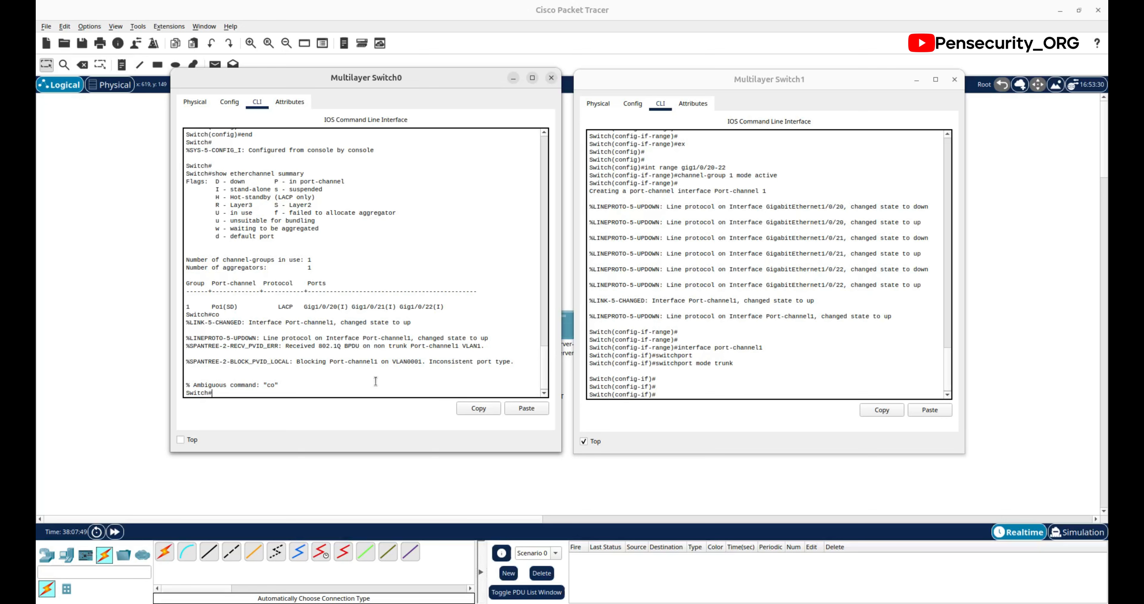
text(conf t)
key(Return)
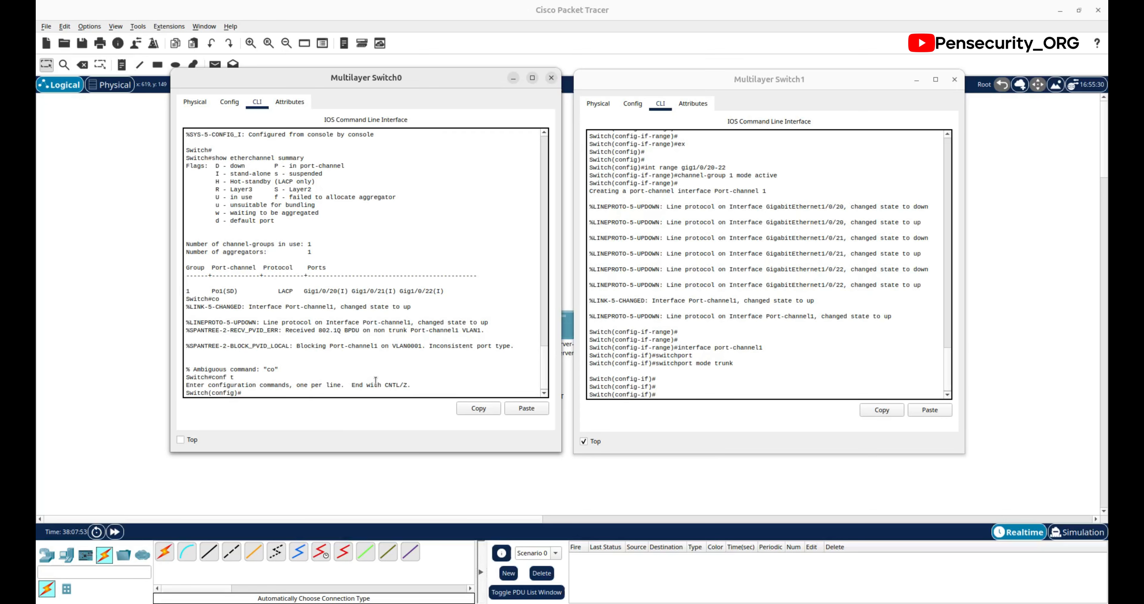
text(interface port-channel1)
key(Return)
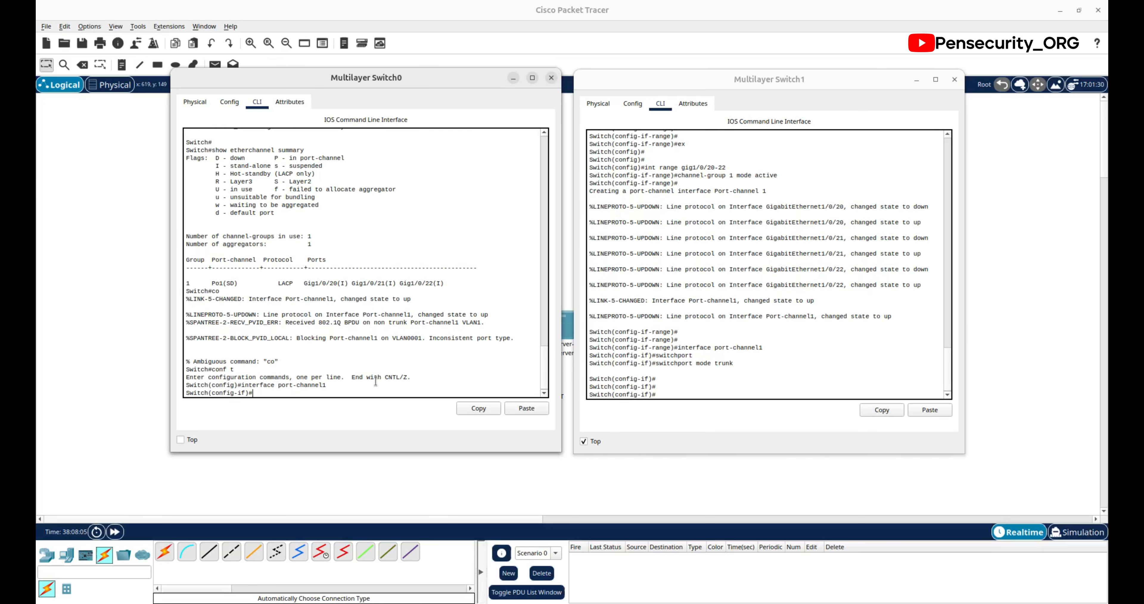
text(switchport)
key(Return)
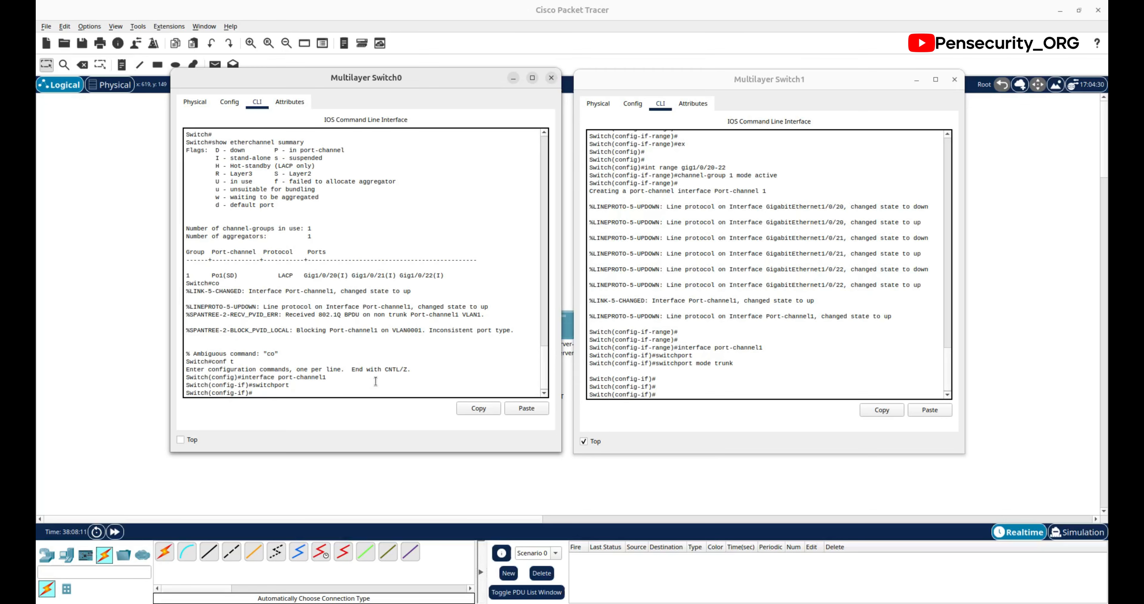
text(switchport mode trunk)
key(Return)
key(Return)
key(Return)
key(Return)
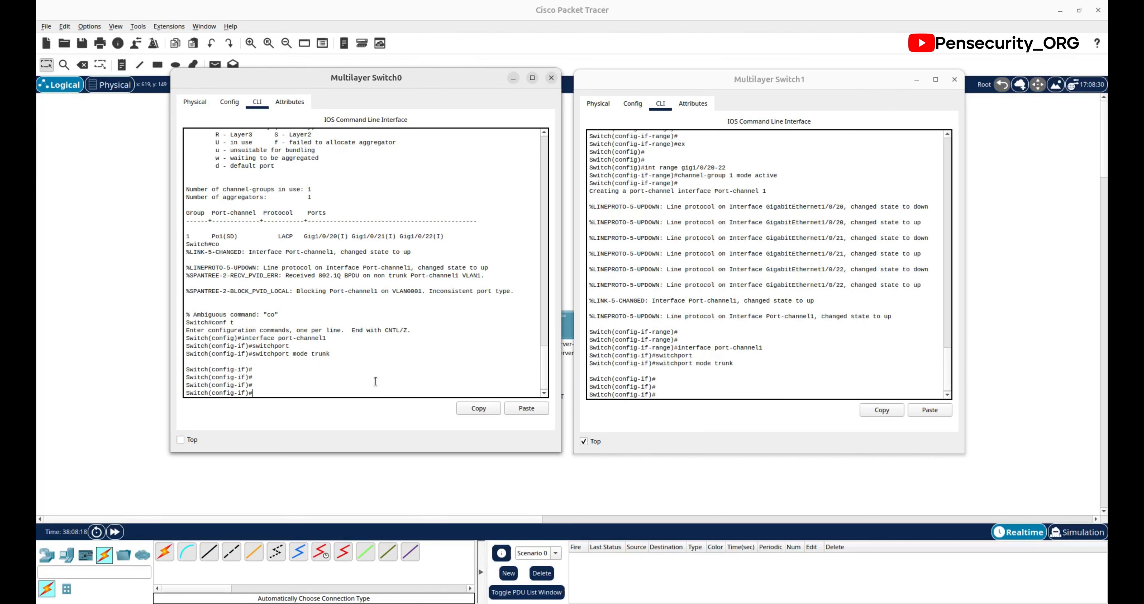
Step: Save Multilayer Switch0's running configuration with do wr and close its window
text(do wr)
key(Return)
key(Return)
key(Return)
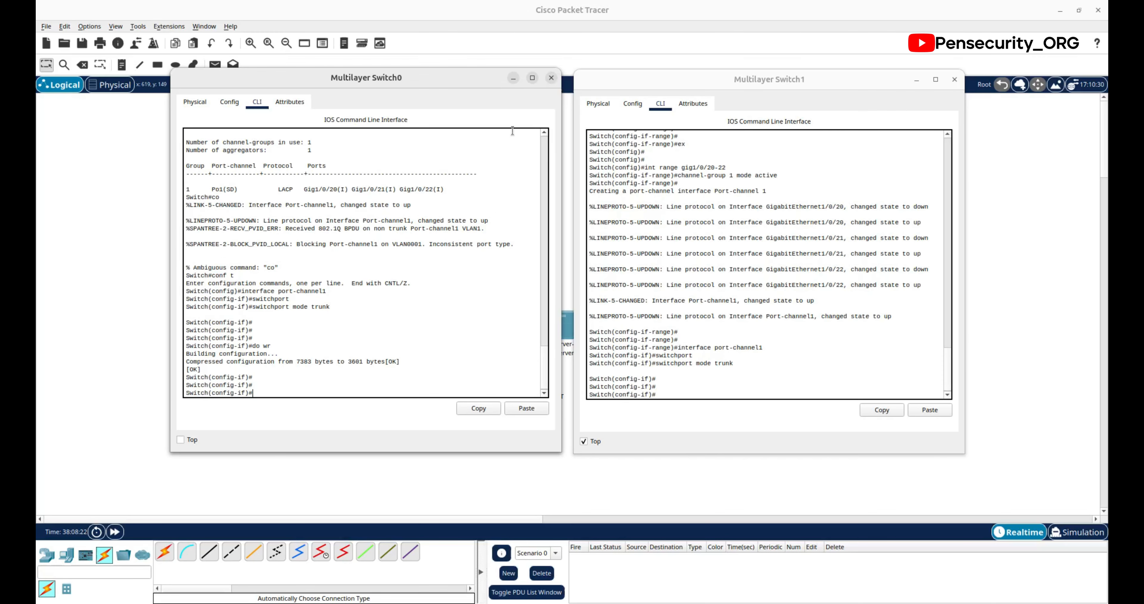
click(551, 78)
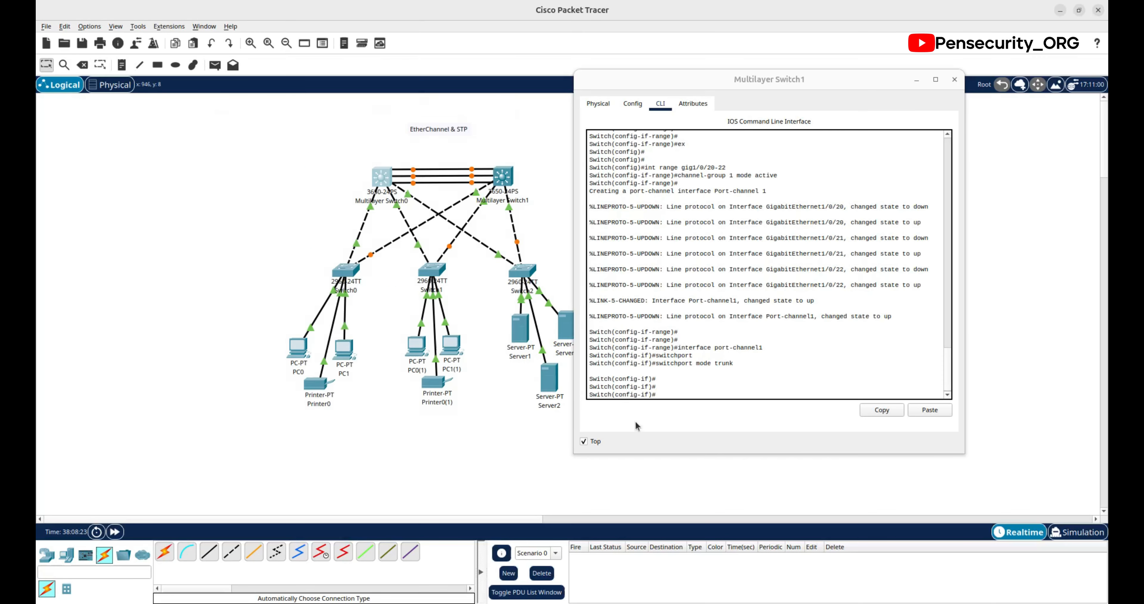
Step: Save Multilayer Switch1's running configuration with do wr from the port-channel interface mode
click(669, 393)
text(do )
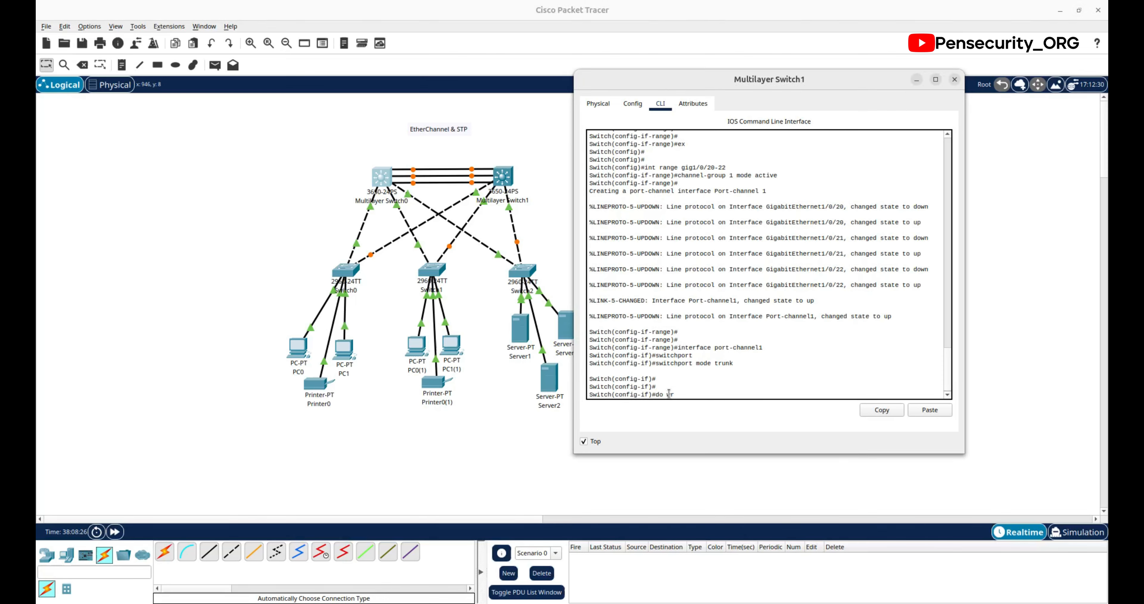
text(wr)
key(Return)
key(Return)
key(Return)
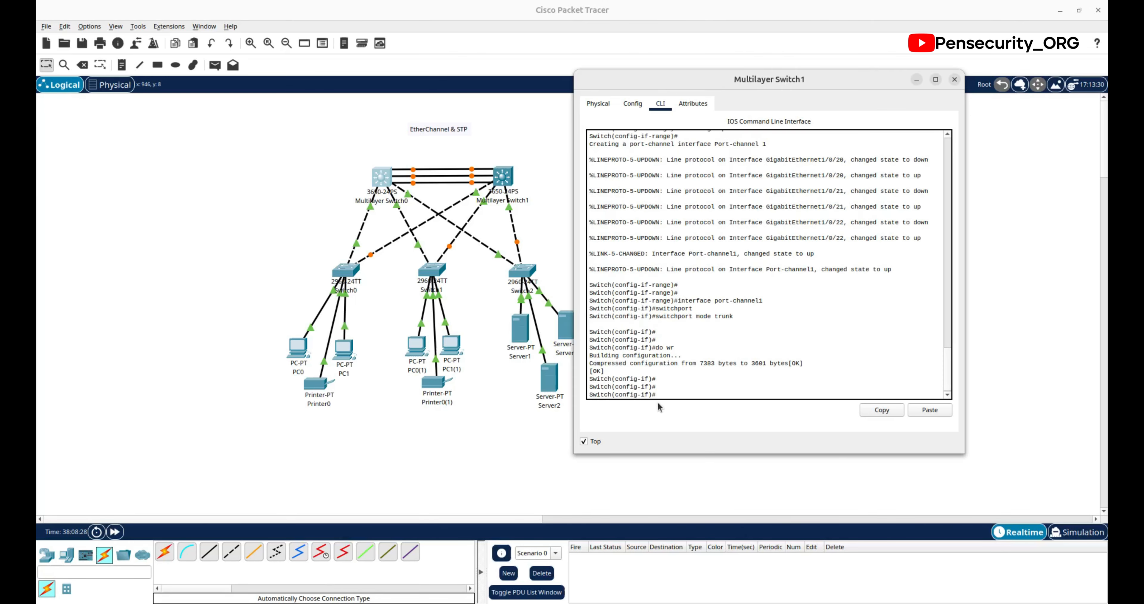
Step: Enable IP routing on Multilayer Switch1 and save the configuration with do wr
text(ip routing)
key(Return)
key(Return)
key(Return)
key(Return)
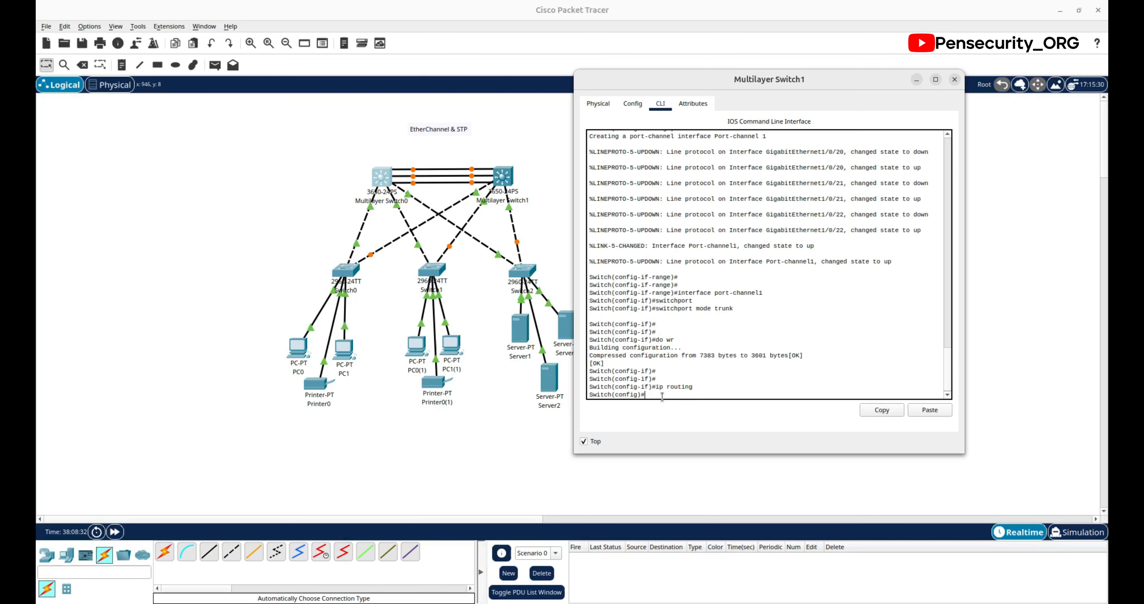
text(do wr)
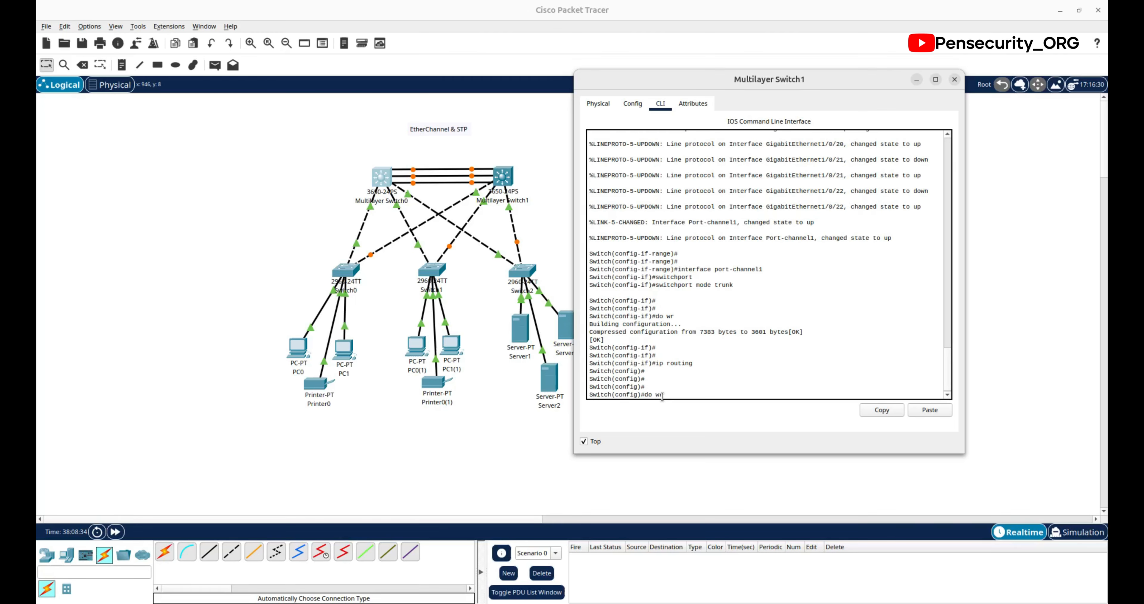
key(Return)
key(Return)
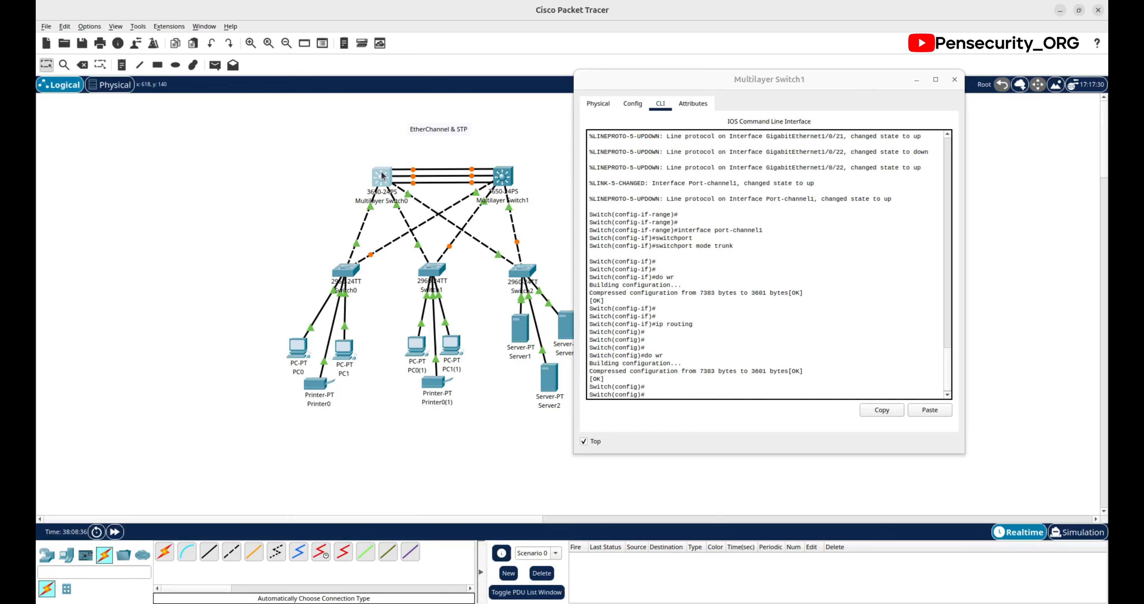
Step: Enable IP routing on Multilayer Switch0 and close its window
click(381, 177)
click(477, 427)
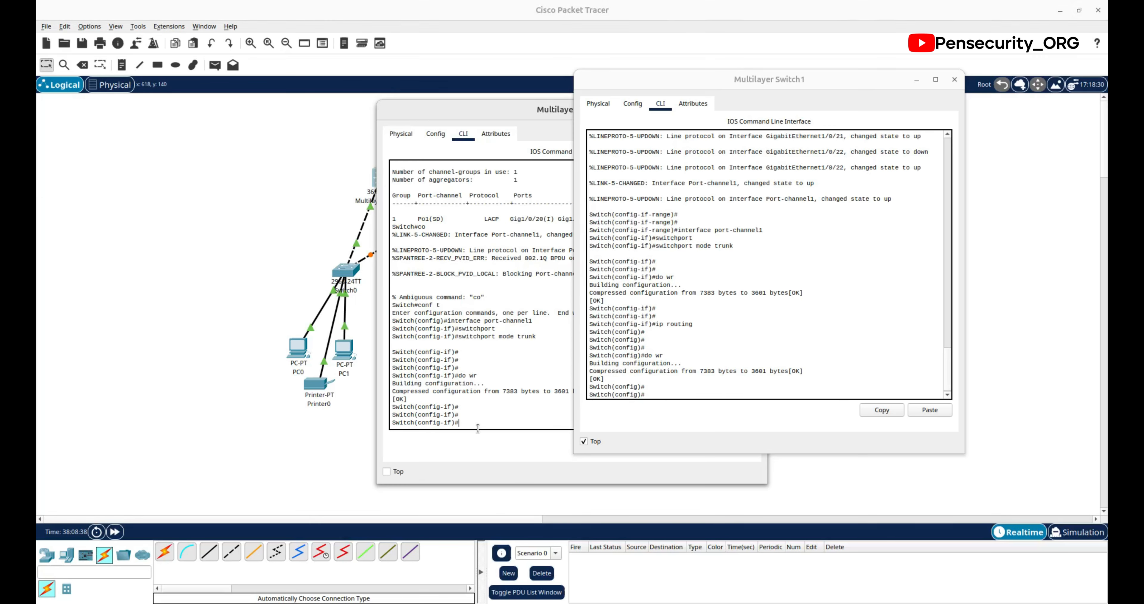
text(ip routing)
key(Return)
key(Return)
key(Return)
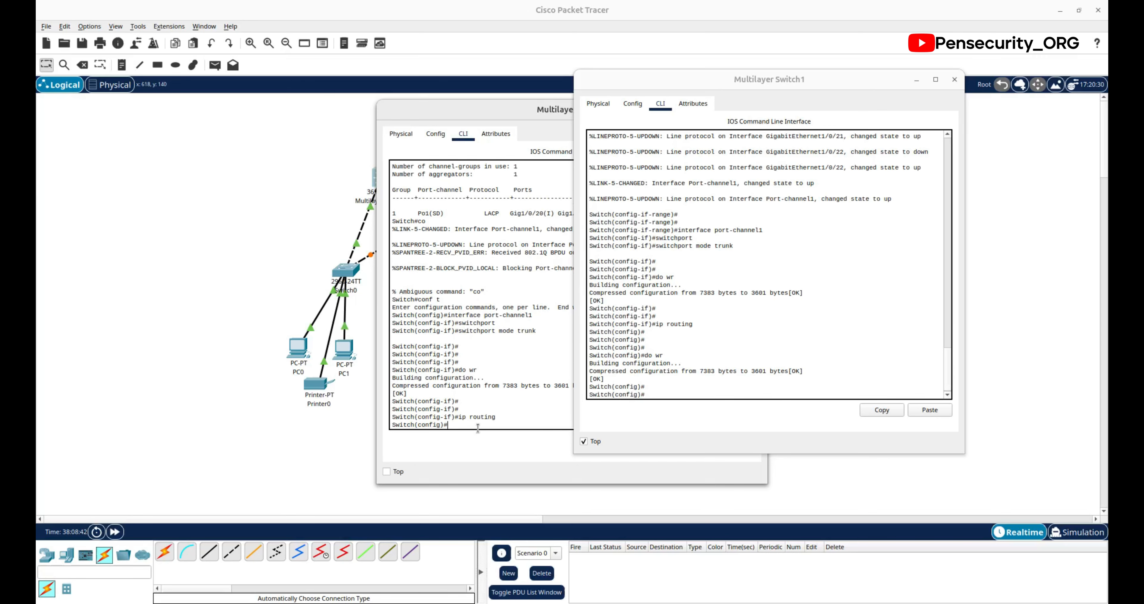
drag(510, 108, 284, 109)
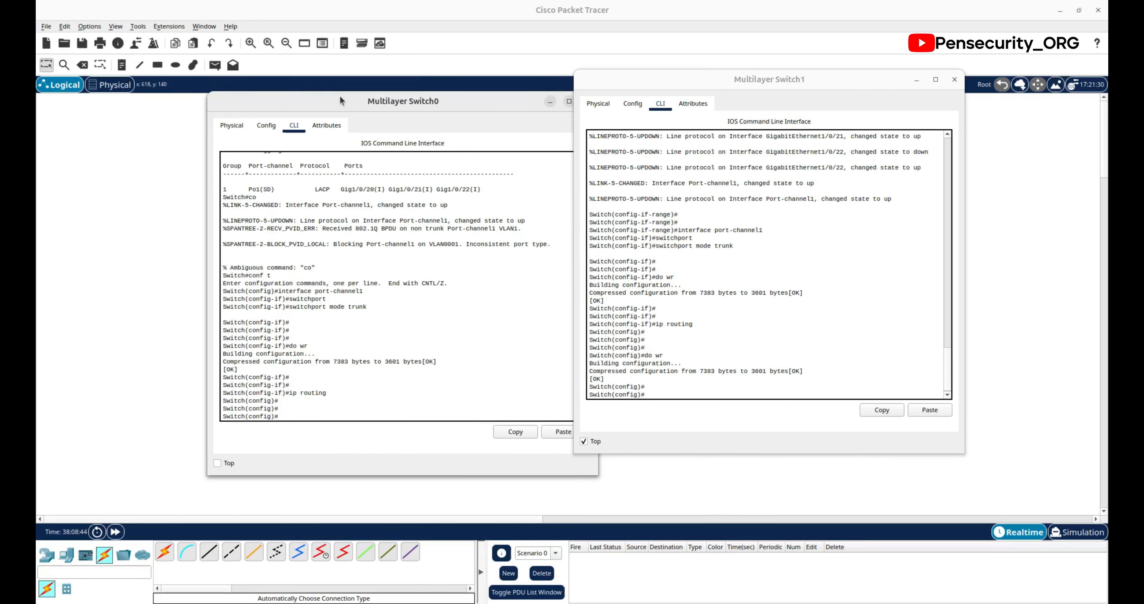
click(513, 110)
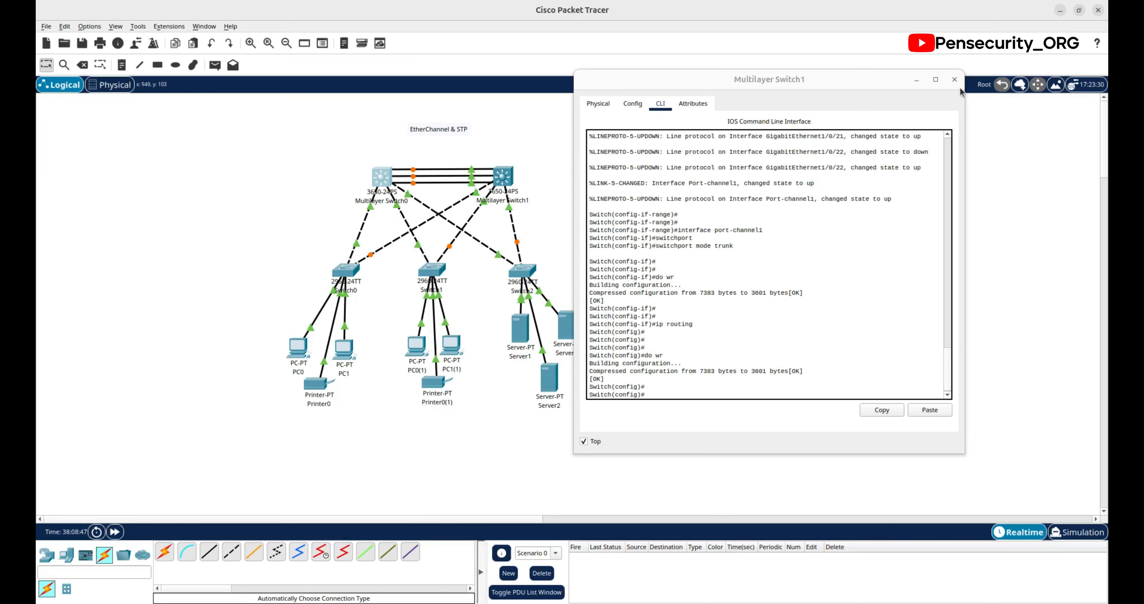
Step: Close Multilayer Switch1's window and check the console messages in Multilayer Switch0's CLI
click(954, 80)
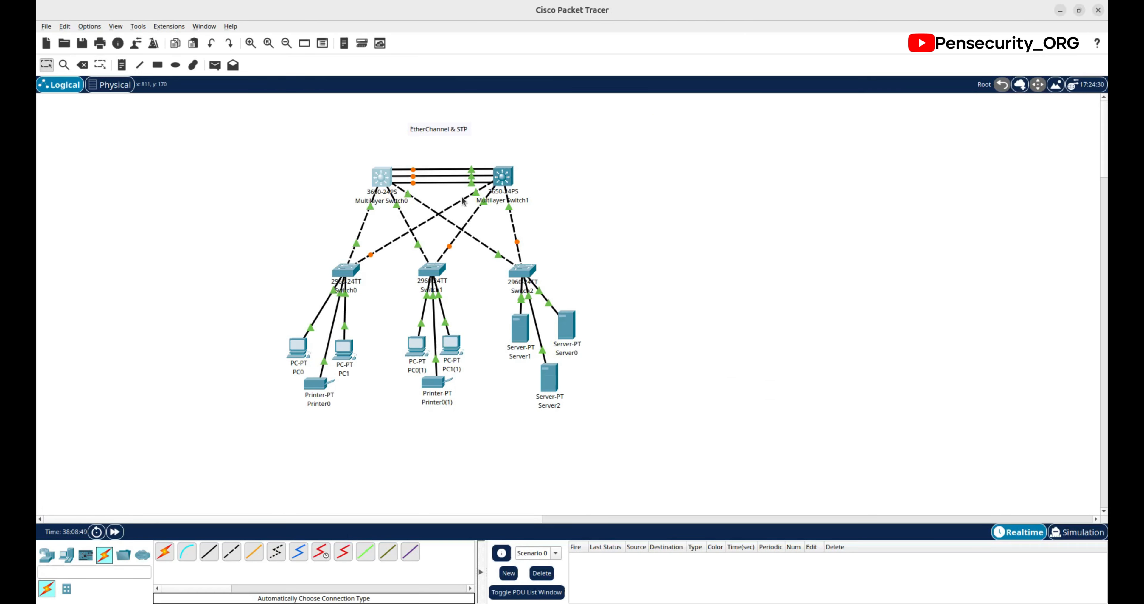
click(387, 179)
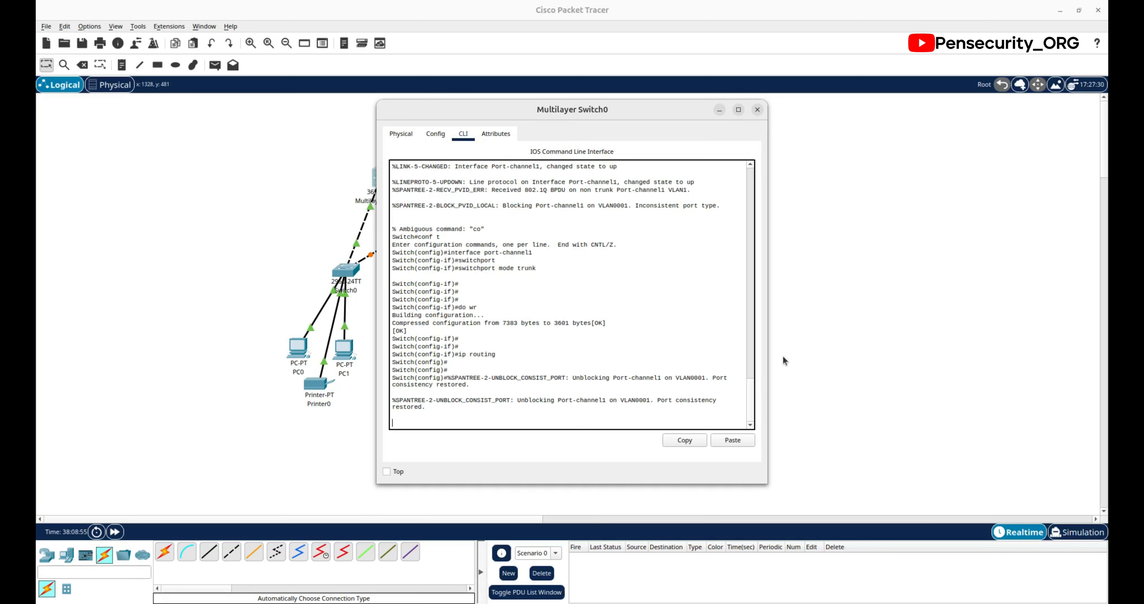
click(757, 109)
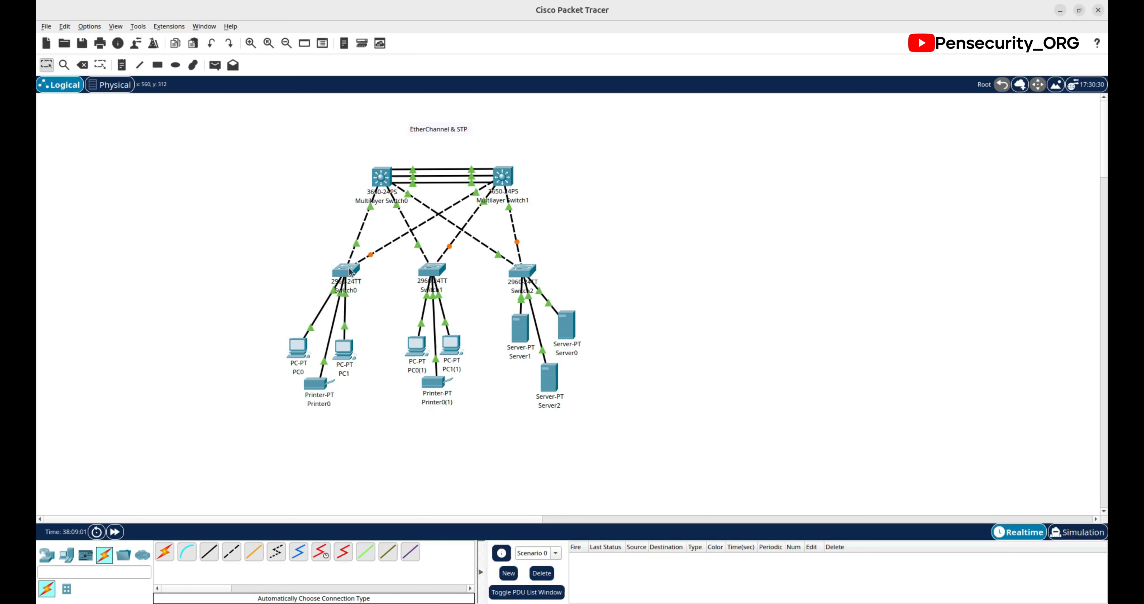
Step: Check Switch0's port summary in the topology and start its CLI session
mouse_move(350, 271)
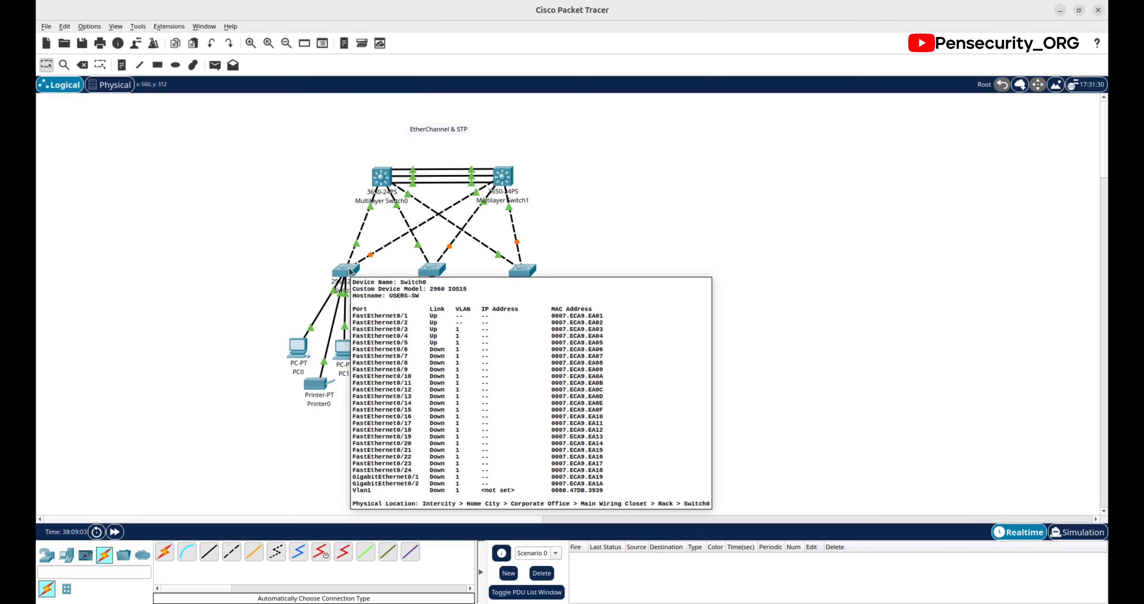
click(351, 272)
key(Escape)
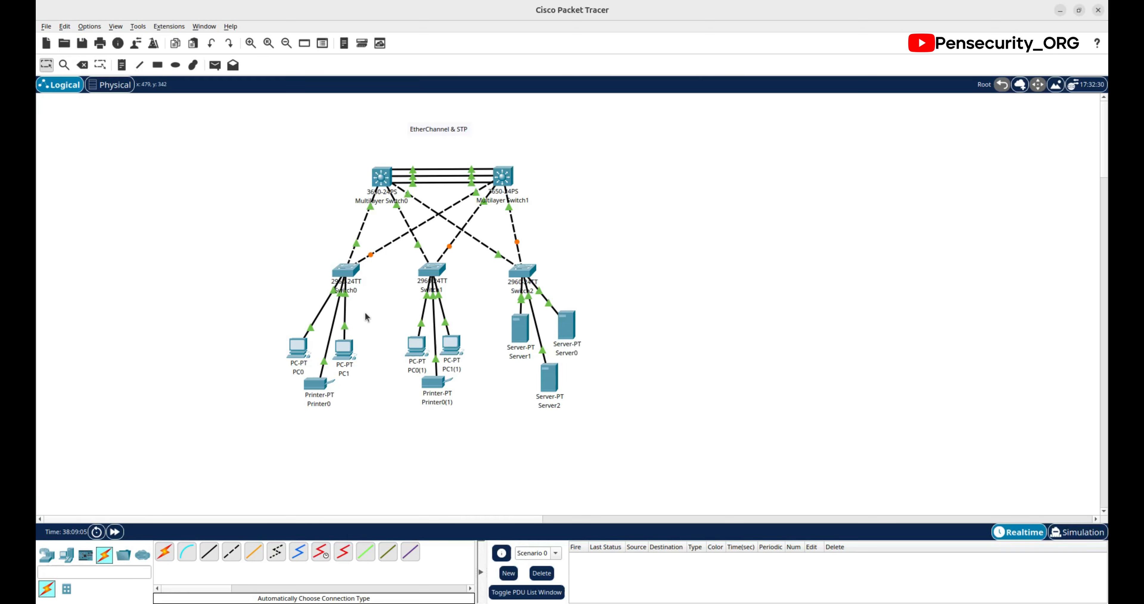
mouse_move(350, 273)
click(348, 271)
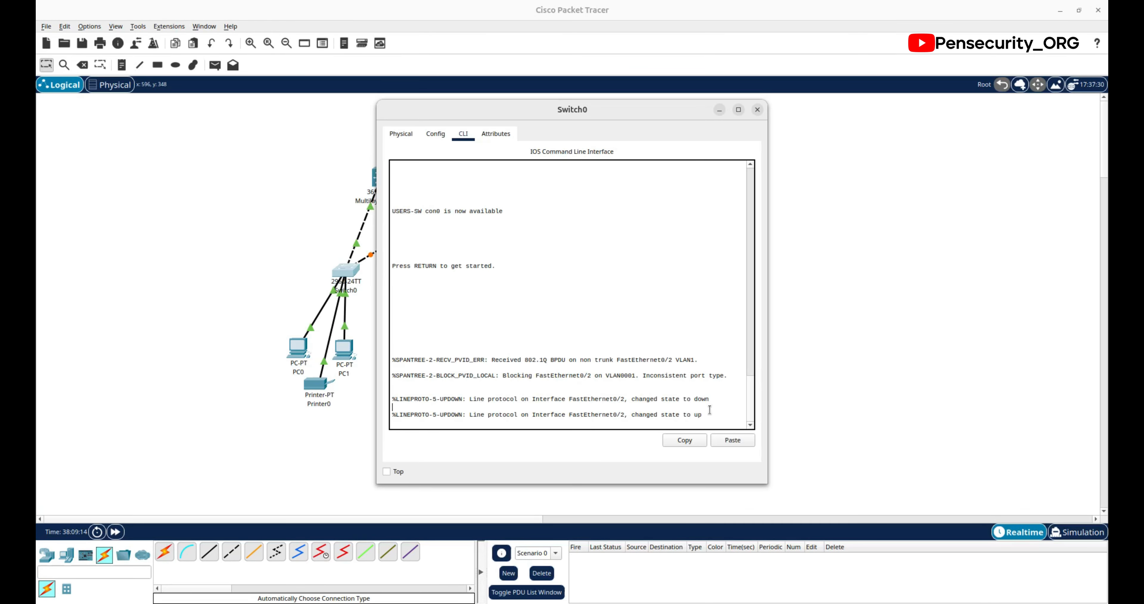
key(Return)
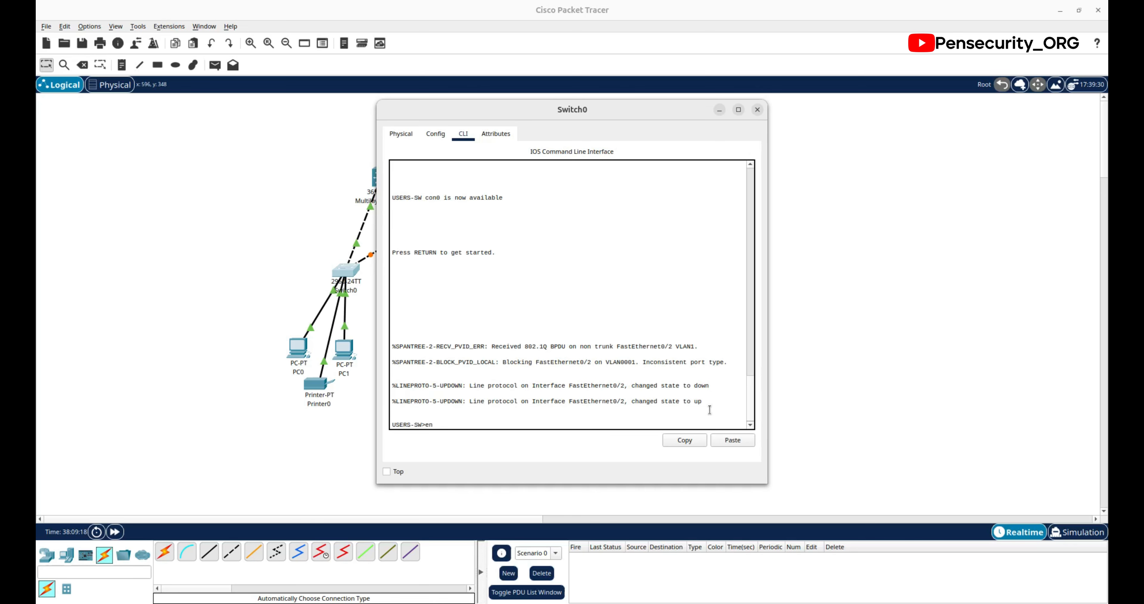
Step: Enter privileged mode and then global configuration mode on Switch0 with en and conf t
text(en)
key(Return)
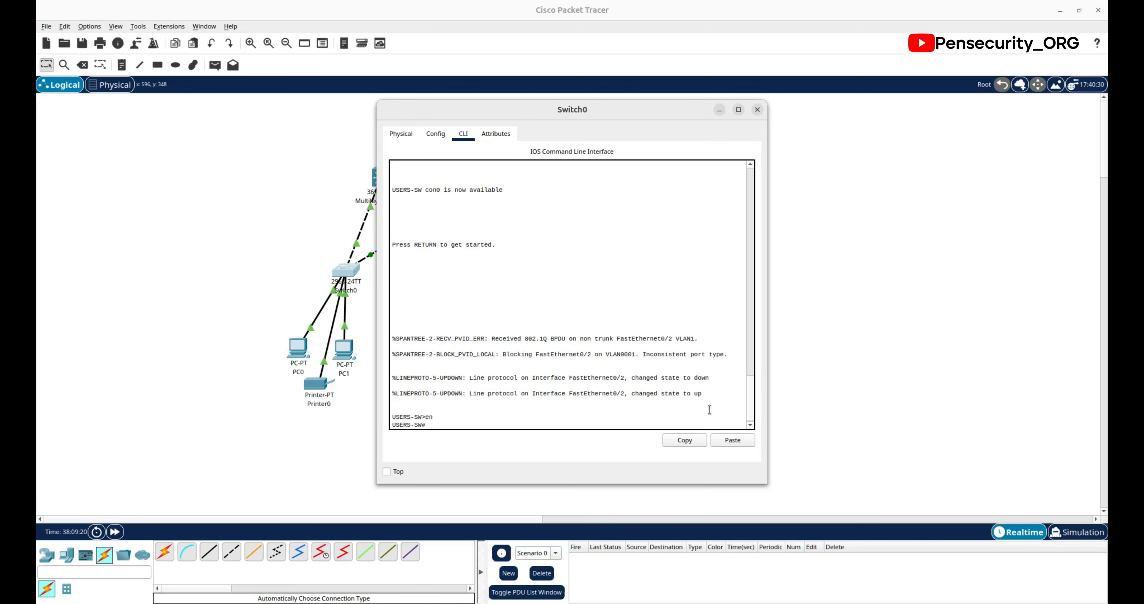
key(Return)
text(conmf)
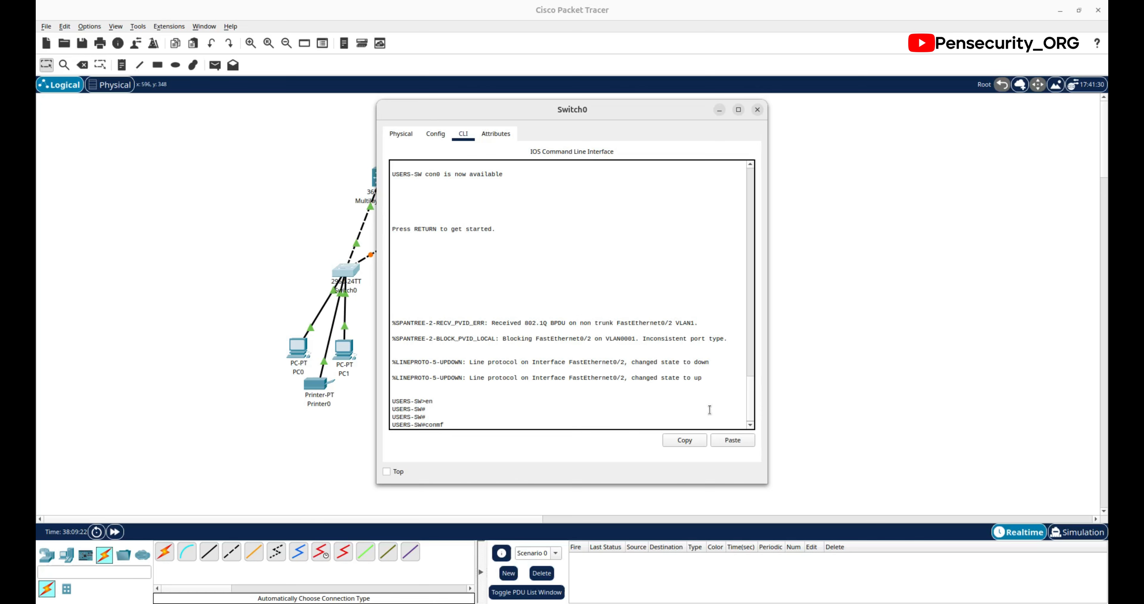
key(BackSpace)
text(f t)
key(Return)
key(Return)
key(Return)
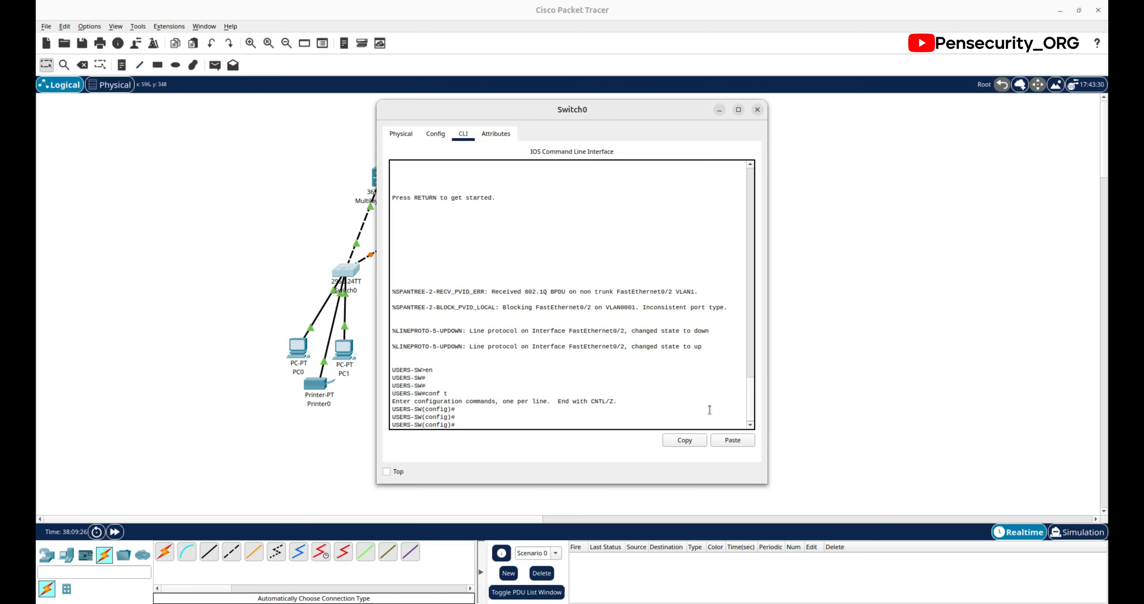
Step: Try to select ports 3 to 24 on Switch0 with the command int fa0/3-24
text(int)
text( fa0)
text(/2)
text(-24)
key(BackSpace)
key(BackSpace)
key(Return)
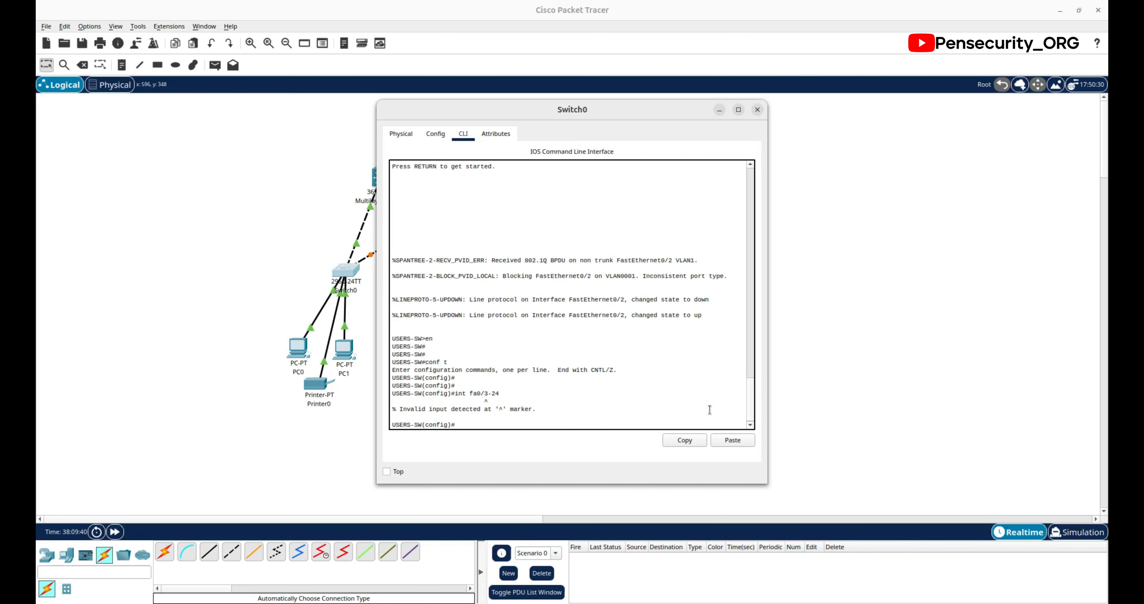
Step: Enter interface range fa0/3-24 on Switch0 and exit back to global configuration mode
click(261, 223)
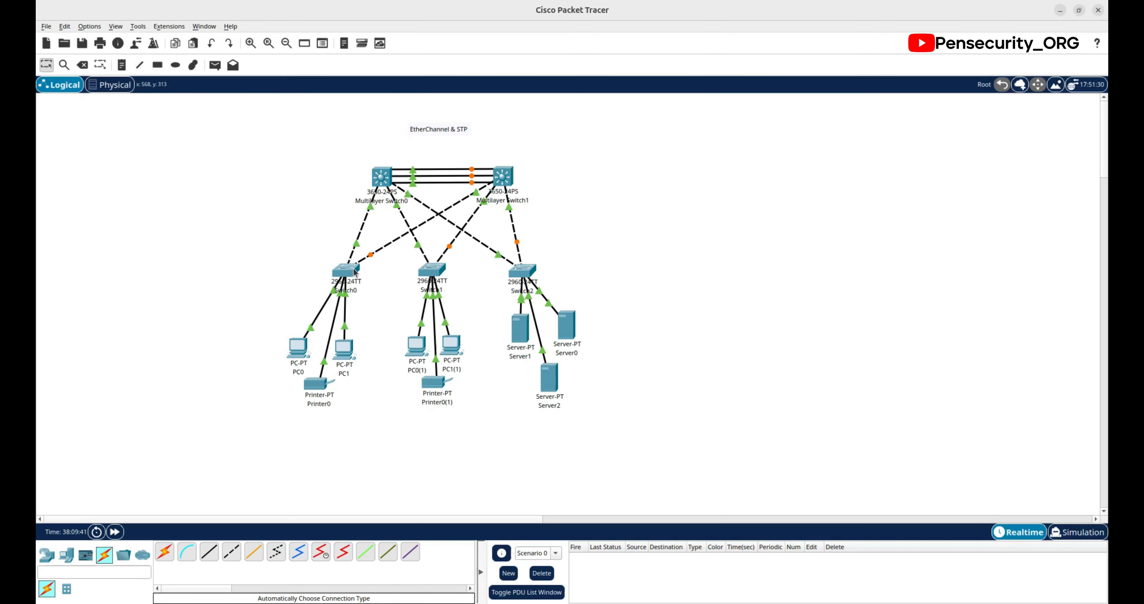
mouse_move(354, 273)
click(346, 271)
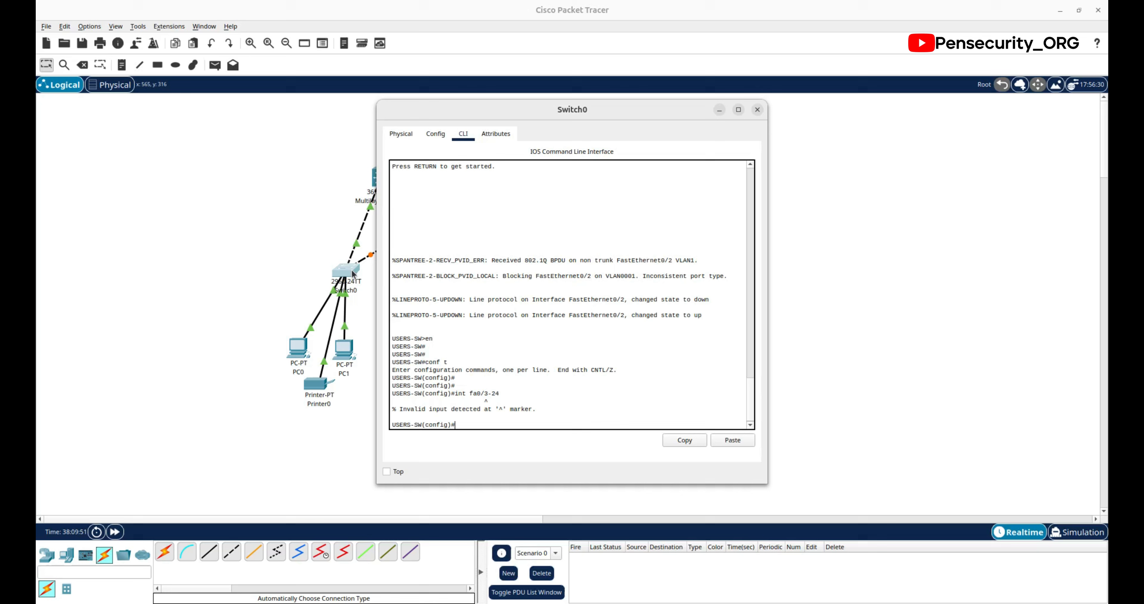
key(Up)
click(473, 414)
text(range fa0/3-24)
key(Return)
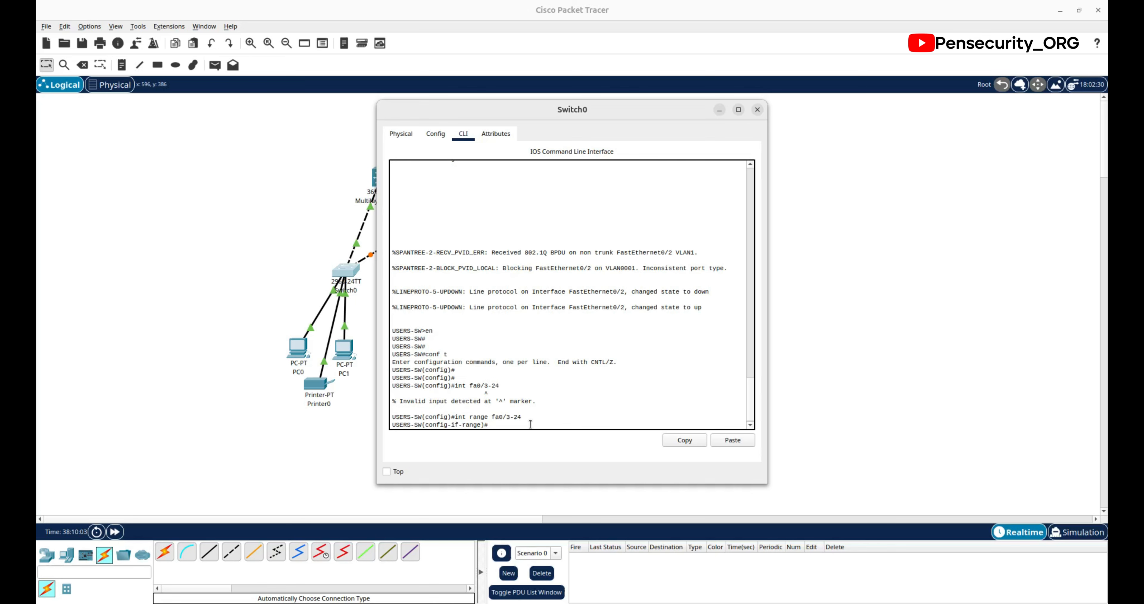
text(ex)
key(Return)
key(Return)
key(Return)
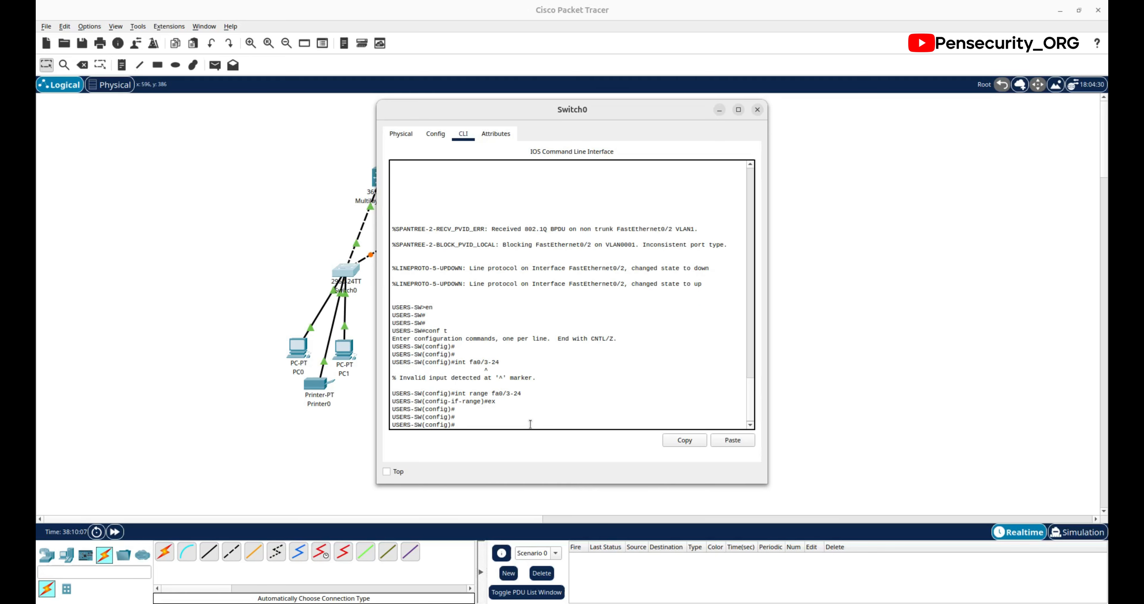
Step: Create VLAN 10 named USERS on Switch0 and return to global configuration mode
key(BackSpace)
text(vlan 10)
key(Return)
text(name USERS)
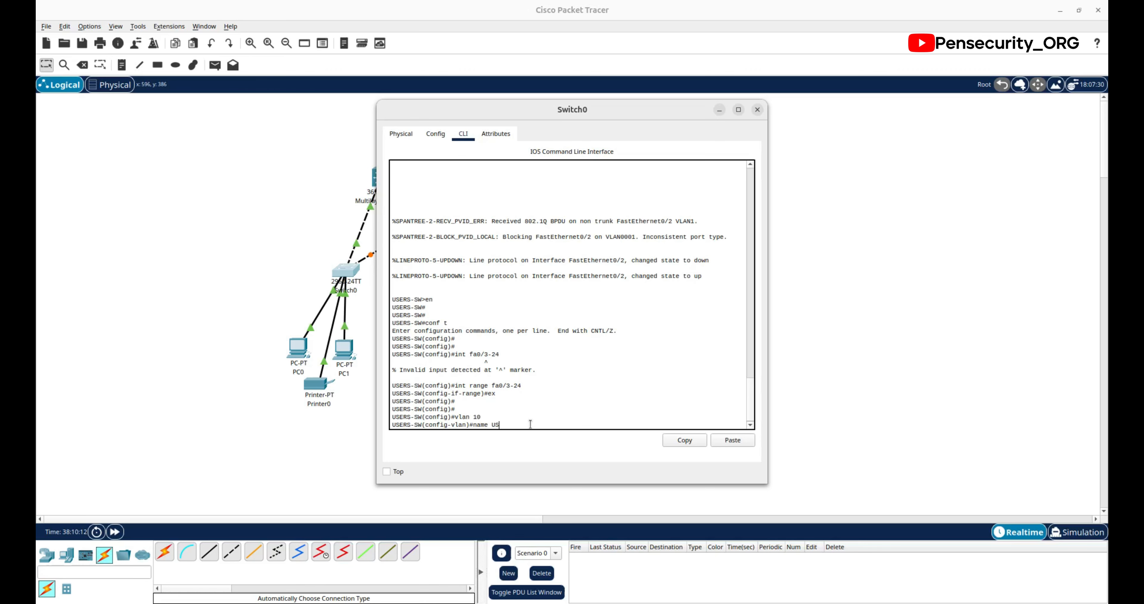
key(Return)
key(Return)
key(Return)
key(Return)
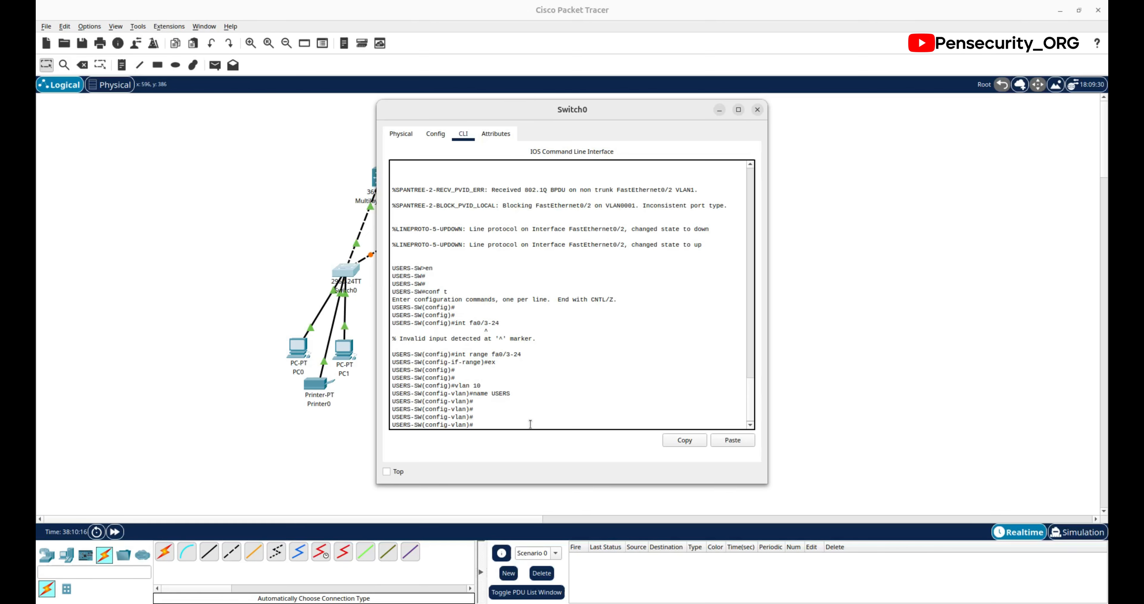
text(ex)
key(Return)
key(Return)
key(Return)
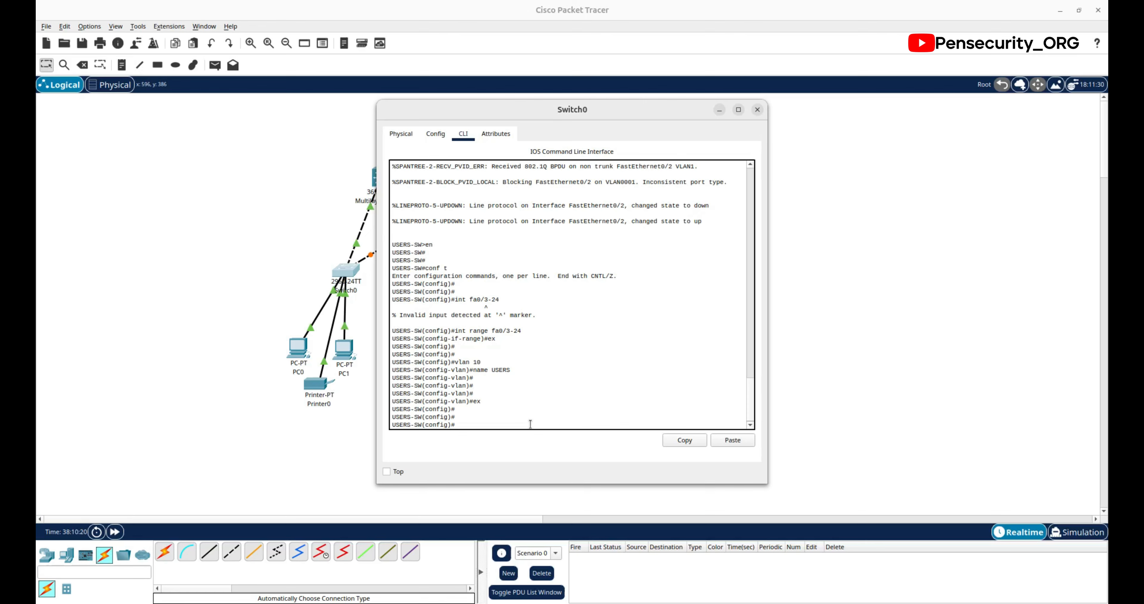
Step: Set interface range fa0/3-24 on Switch0 to access mode with switchport mode access
key(Up)
key(Up)
key(Up)
key(Up)
key(Up)
key(Return)
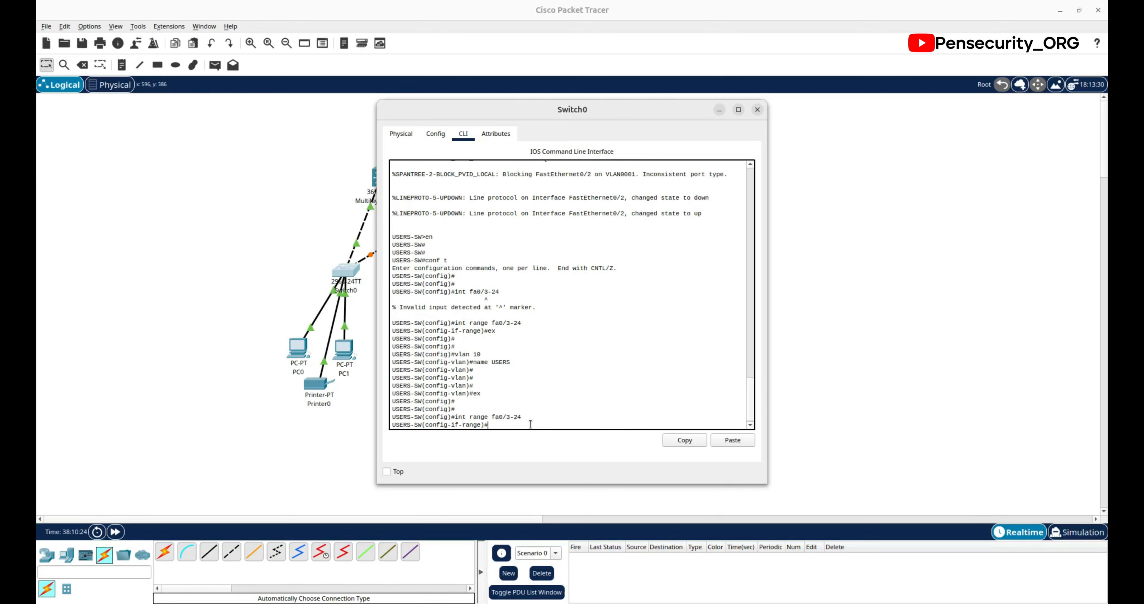
text(switchport mode)
key(Return)
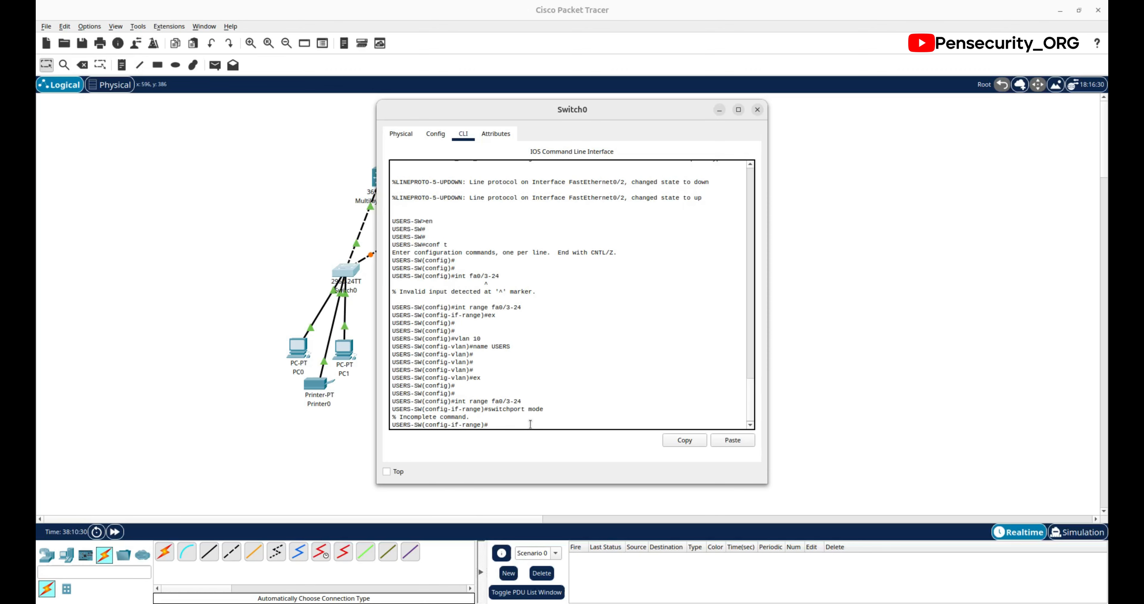
key(Up)
text(access)
key(Return)
Step: Assign Switch0's interface range fa0/3-24 to VLAN 10 with switchport access vlan 10
text(swi)
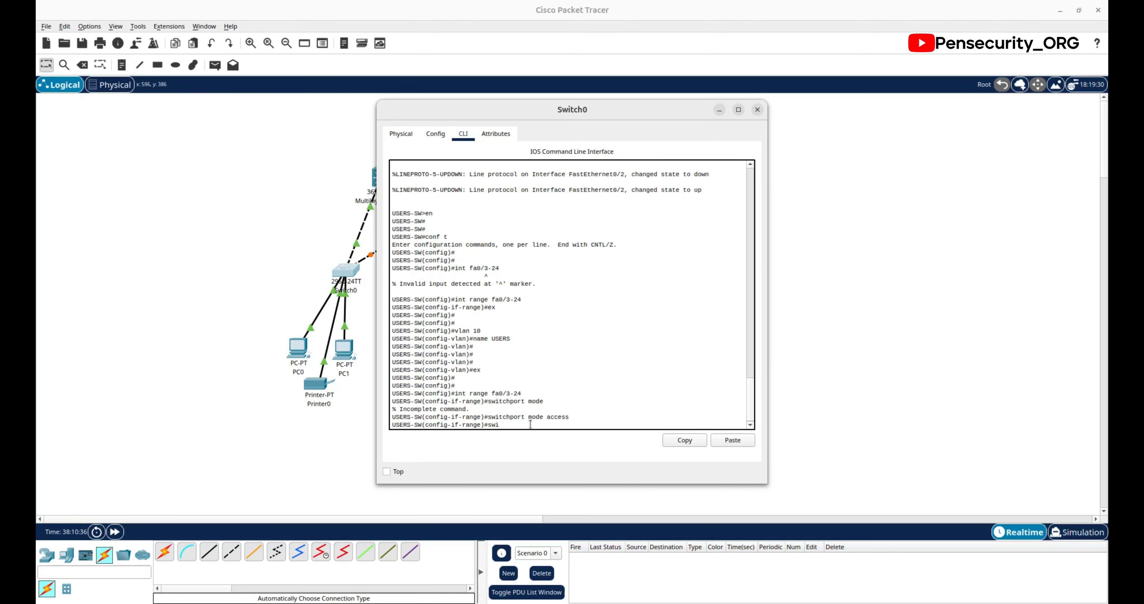
text(tchport access vlan 10)
key(Return)
key(Return)
key(Return)
key(Return)
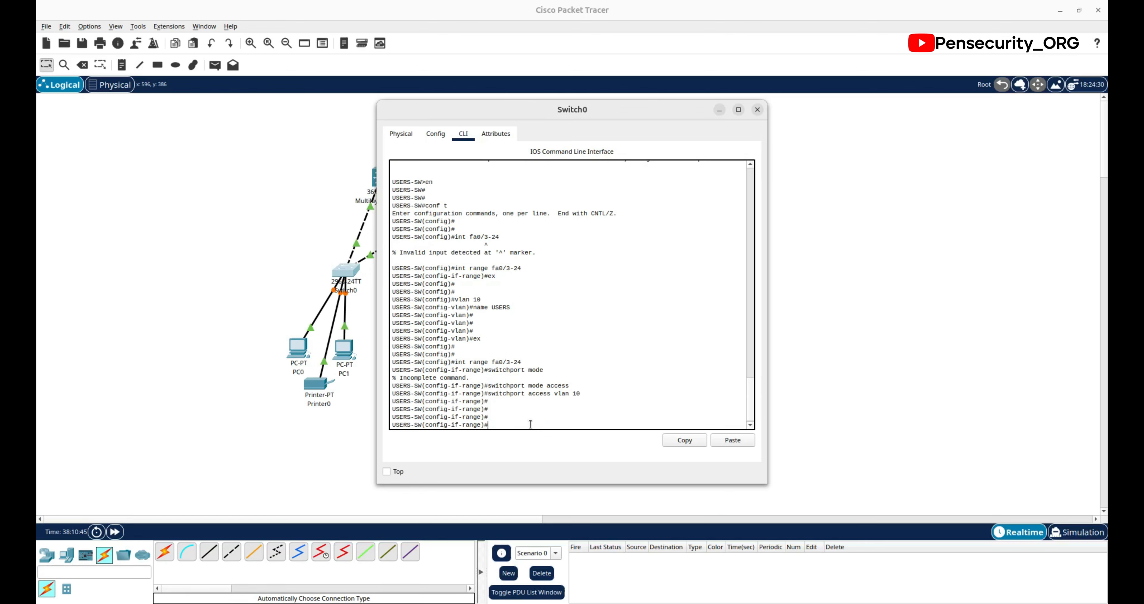
Step: Save Switch0's running configuration with do wr and close its window
text(do wr)
key(Return)
key(Return)
key(Return)
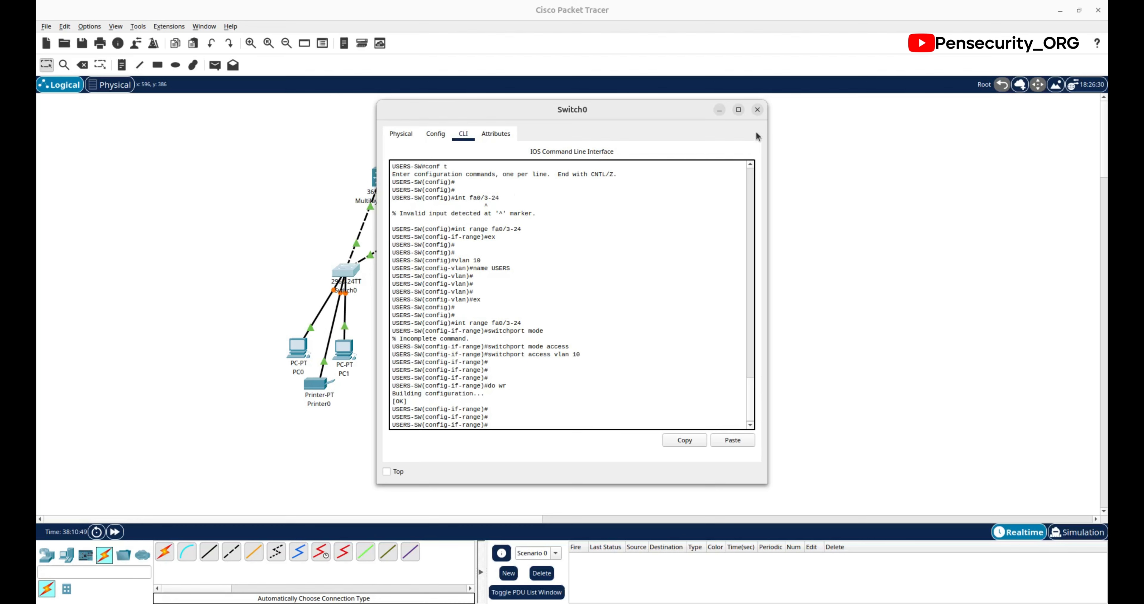
click(759, 113)
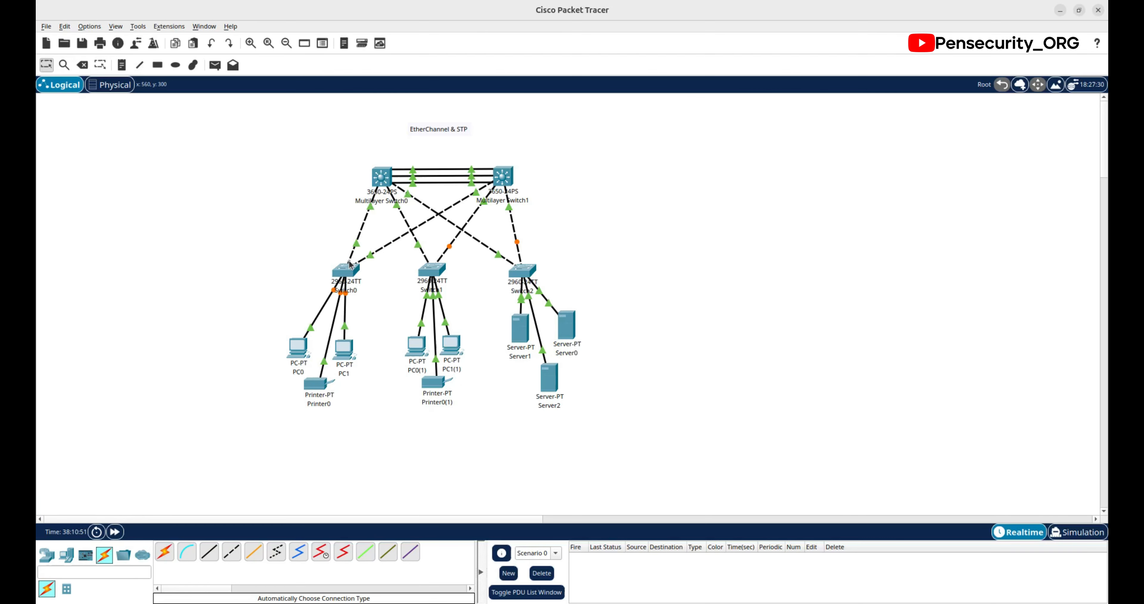
Step: Open Switch1's CLI and enter global configuration mode with en and conf t
mouse_move(349, 273)
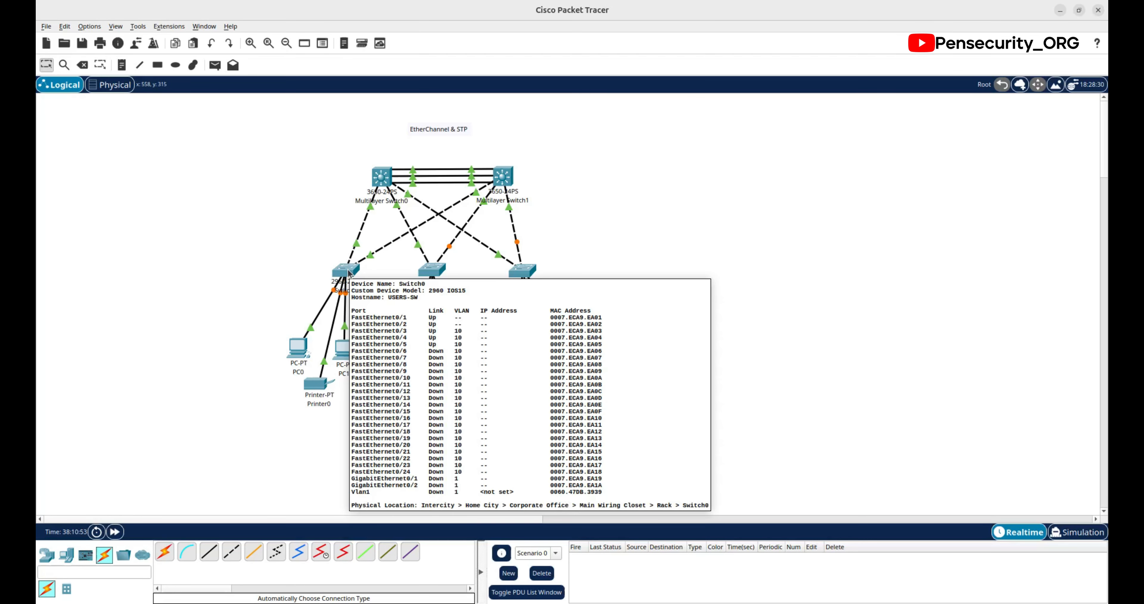
click(441, 274)
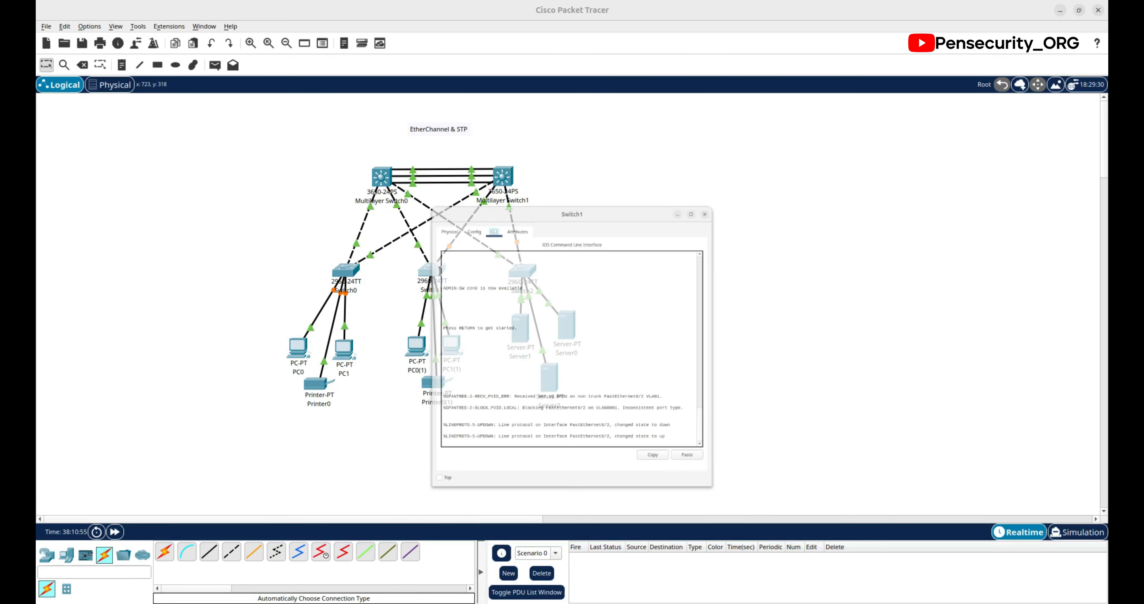
click(700, 420)
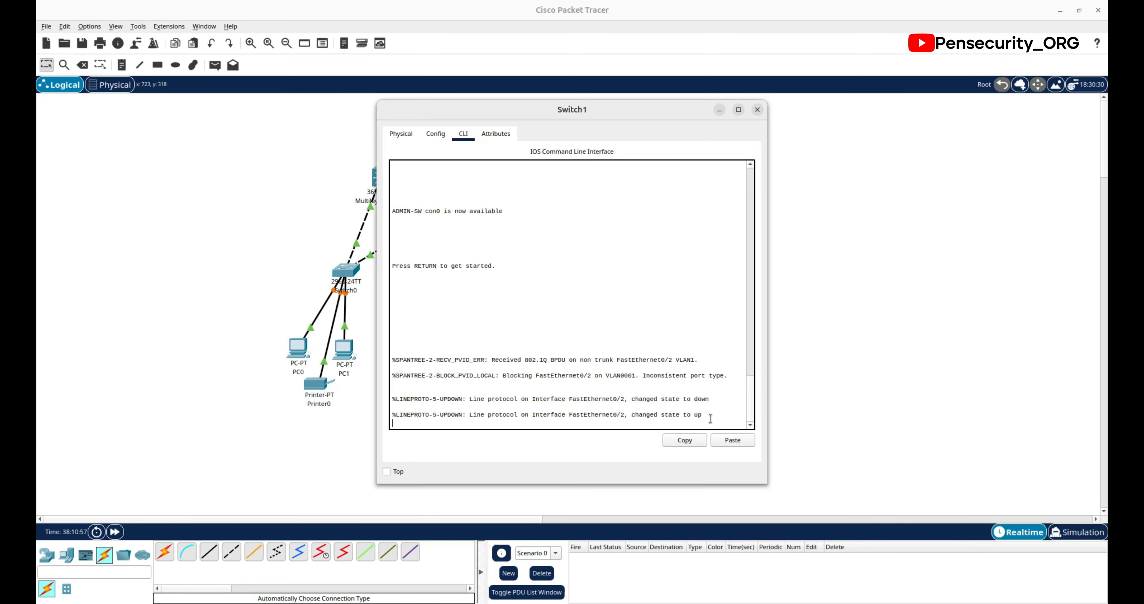
key(Return)
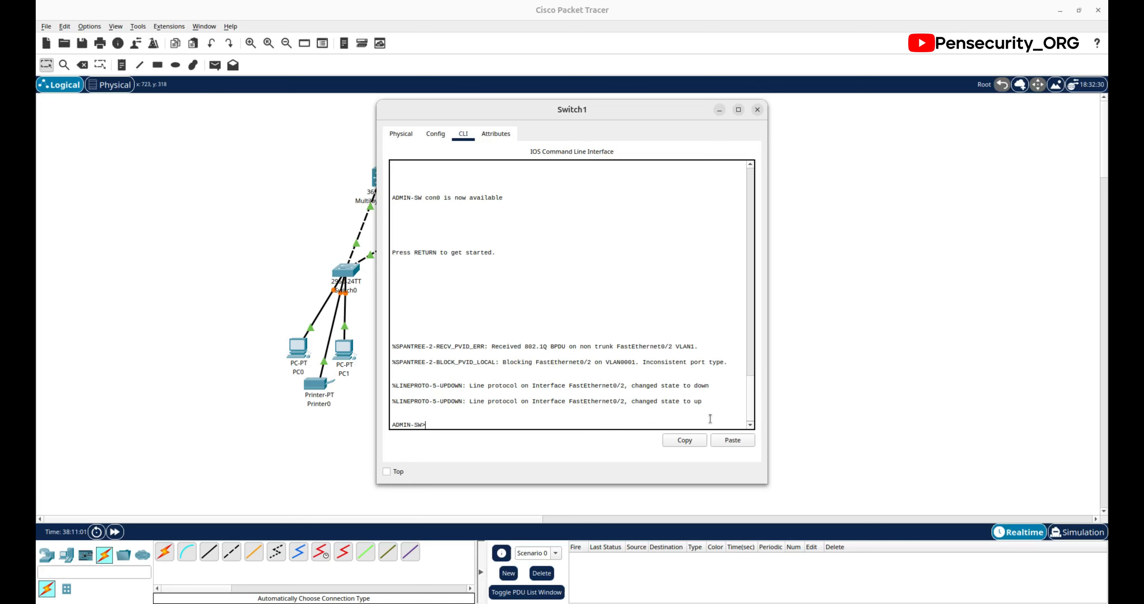
text(c)
key(BackSpace)
text(en)
key(Return)
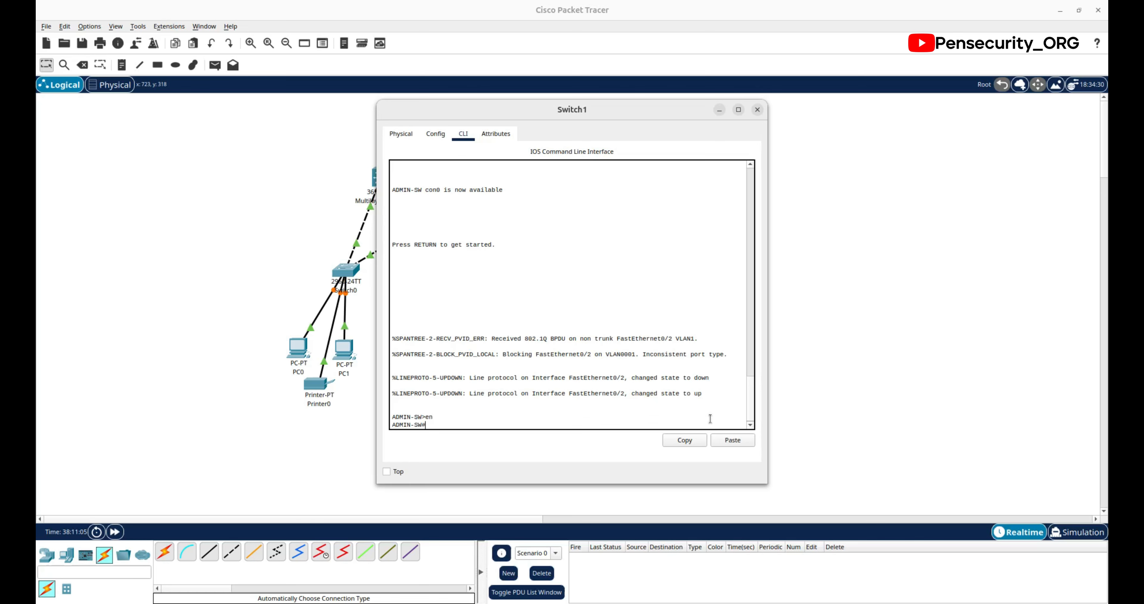
text(conf t)
key(Return)
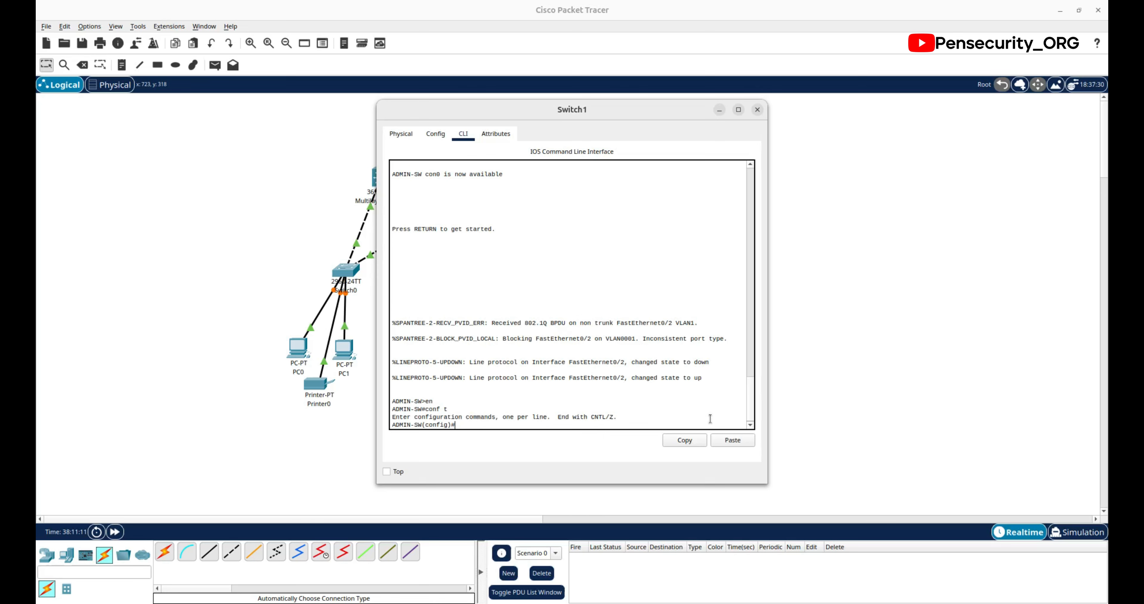
Step: Create VLAN 20 named Admin on Switch1 and return to global configuration mode
text(vlan 20)
key(Return)
text(name )
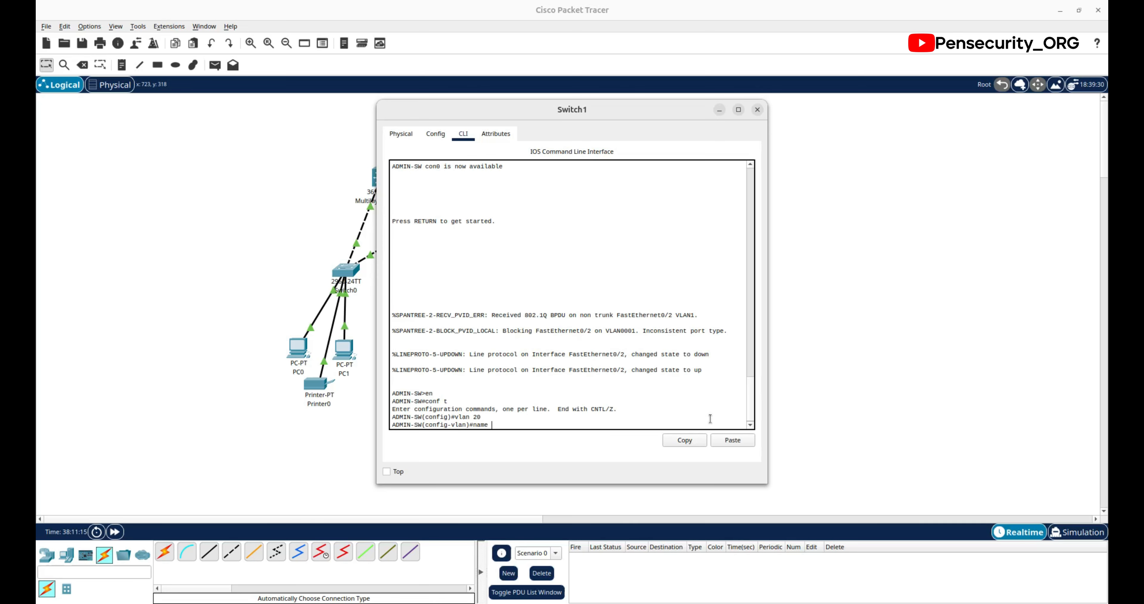
text(Admin)
key(Return)
key(Return)
key(Return)
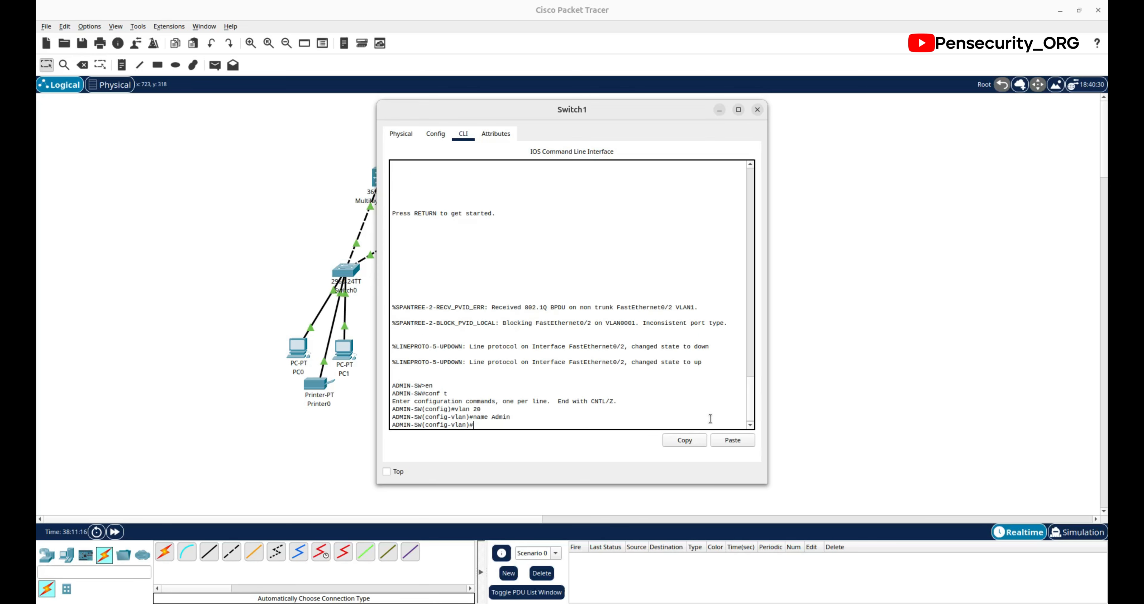
text(ex)
key(Return)
key(Return)
key(Return)
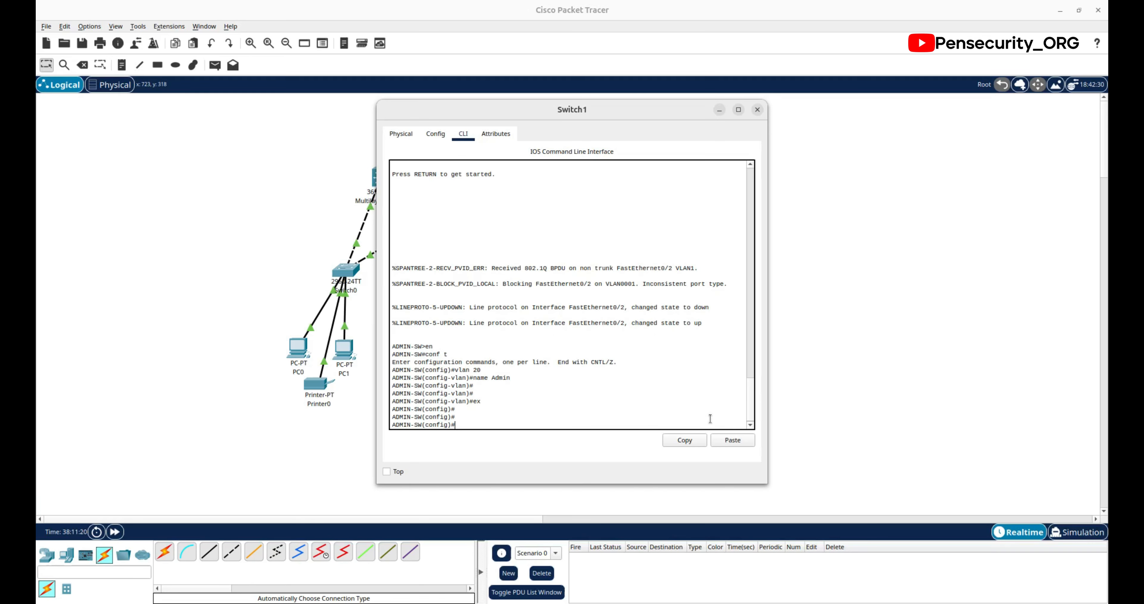
Step: Set interface range fa0/3-24 on Switch1 to access mode with switchport mode access
text(interface range fa0/3-24)
key(Return)
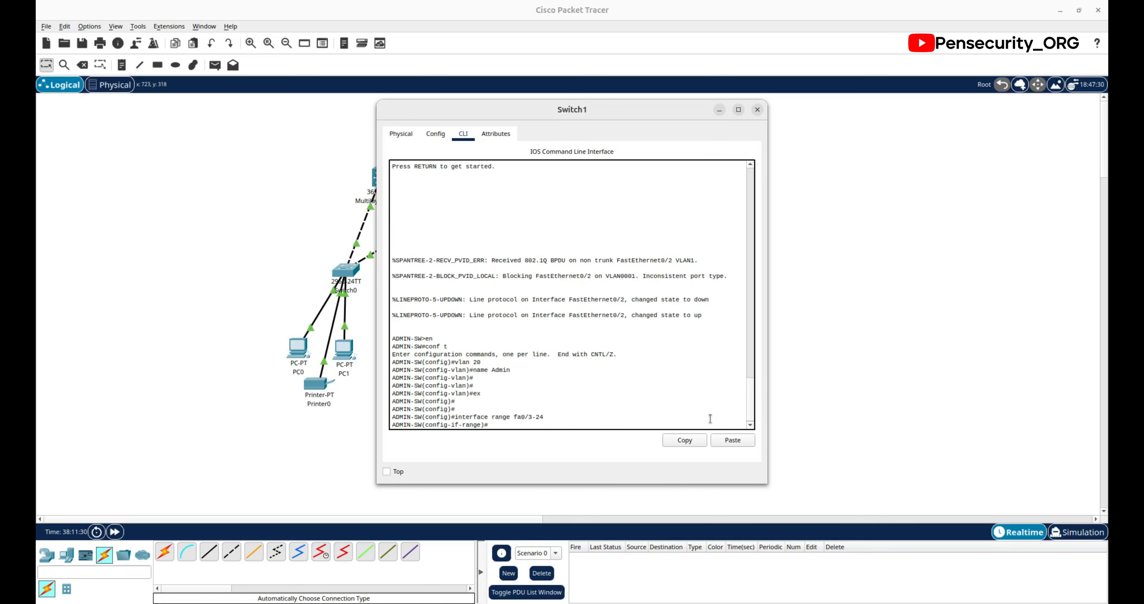
text(switchport mode access)
key(Return)
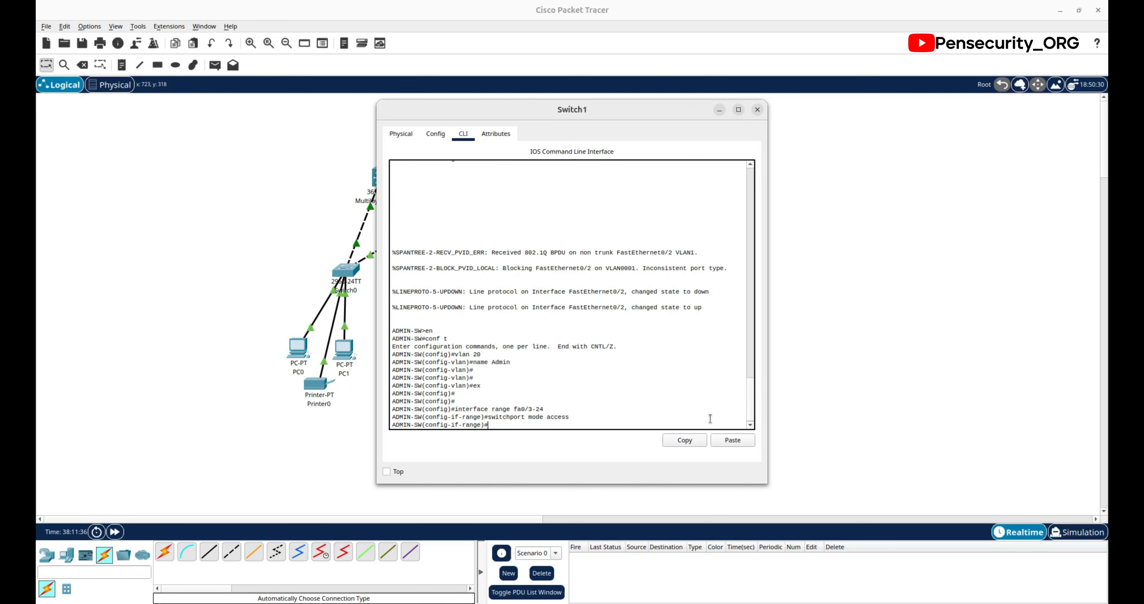
Step: Try to put Switch1's fa0/3-24 in VLAN 20 with switchport mode vlan 20 and switchport mode vlan20
key(Up)
key(BackSpace)
key(BackSpace)
key(BackSpace)
text(vlan 20)
key(Return)
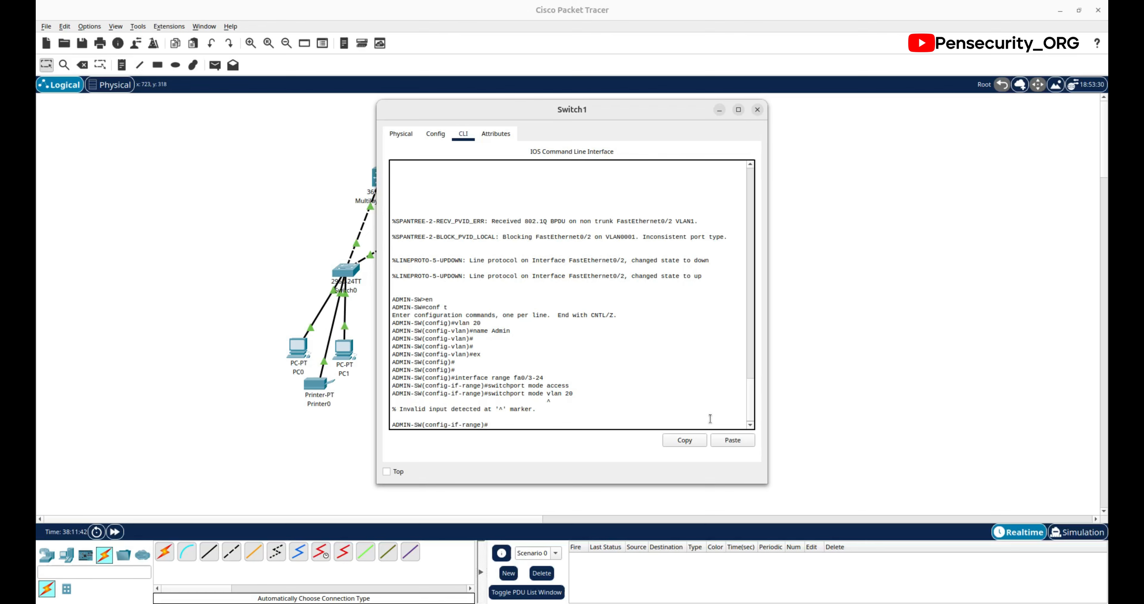
key(Up)
key(Left)
key(Left)
key(BackSpace)
key(Return)
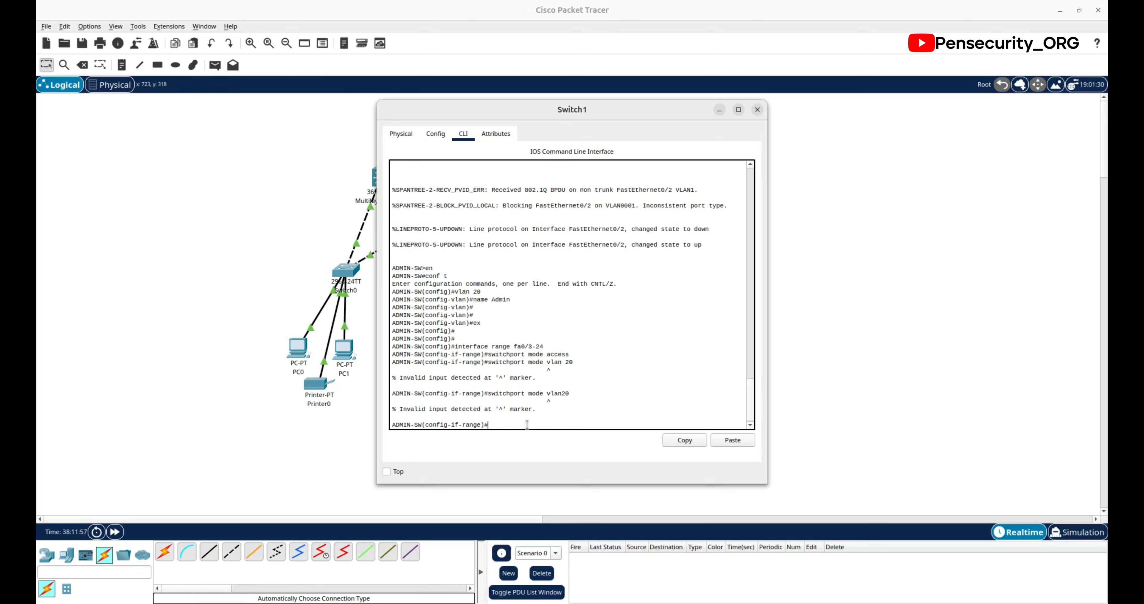
Step: Try to assign Switch1's fa0/3-24 to VLAN 20 with the command switchport access vlan20
key(Up)
key(BackSpace)
key(BackSpace)
key(BackSpace)
key(BackSpace)
text(access)
key(Return)
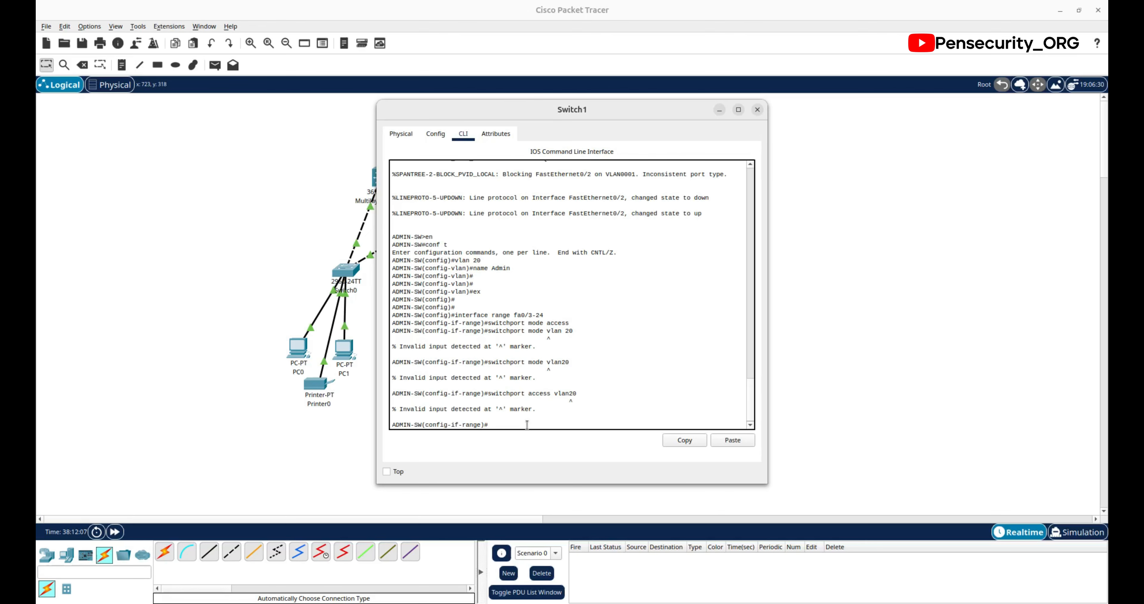
Step: Look up the access VLAN command used on Switch0 and assign Switch1's fa0/3-24 to VLAN 20 with switchport access vlan 20
click(203, 231)
click(349, 273)
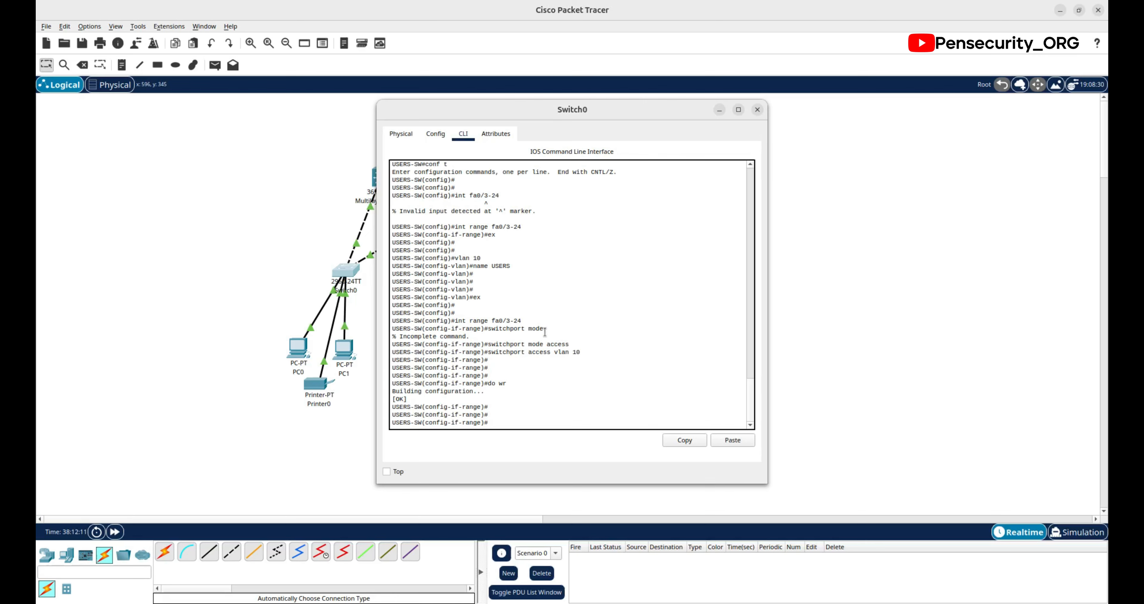
click(298, 265)
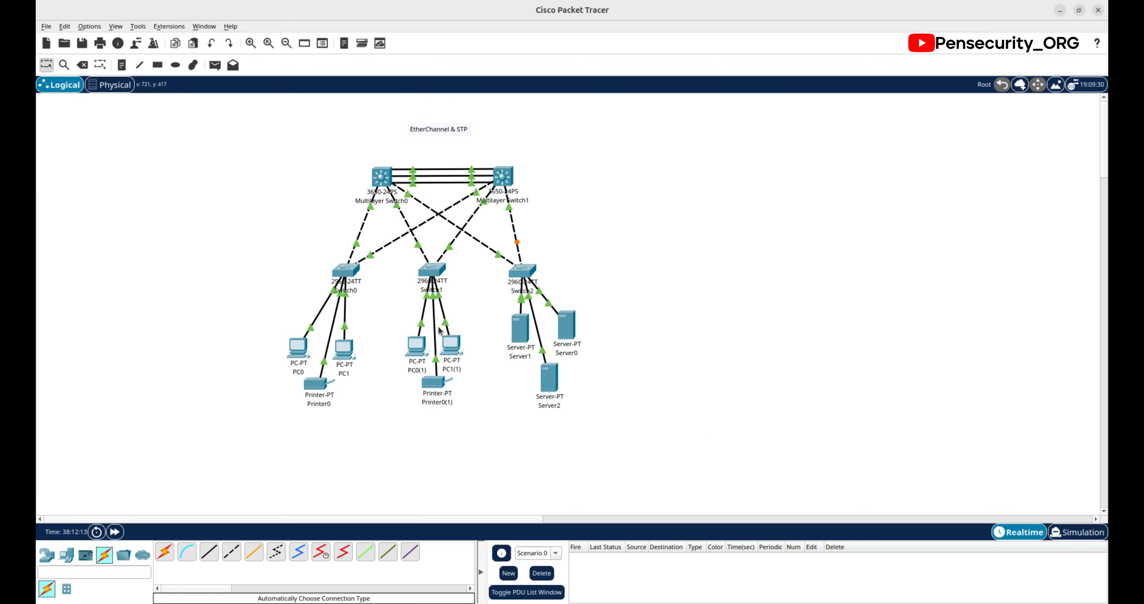
click(439, 269)
click(537, 420)
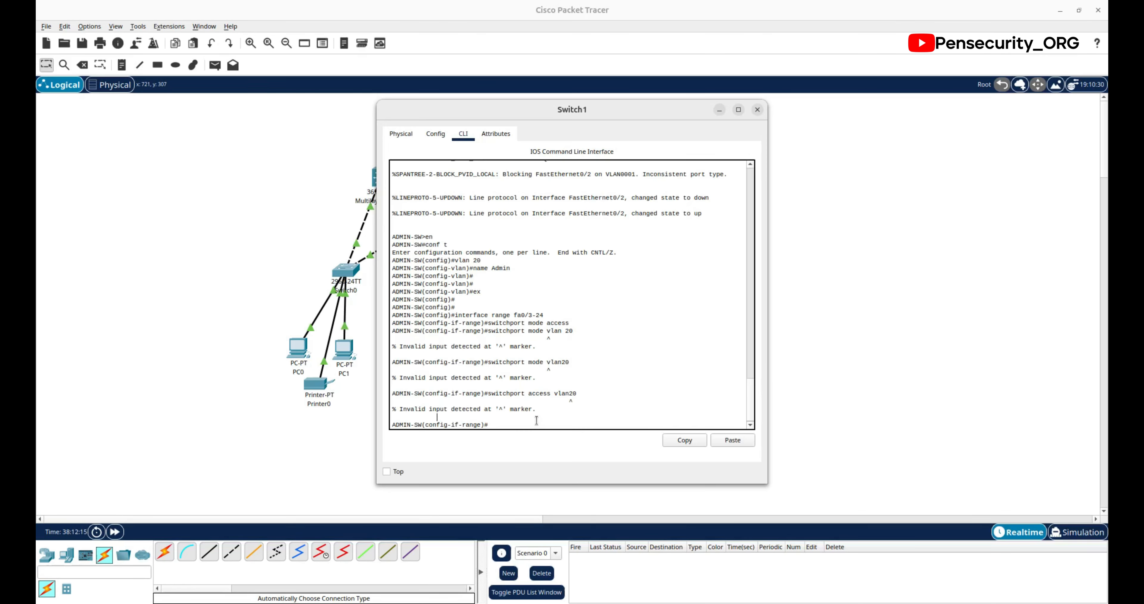
key(Up)
key(Return)
key(Return)
key(Return)
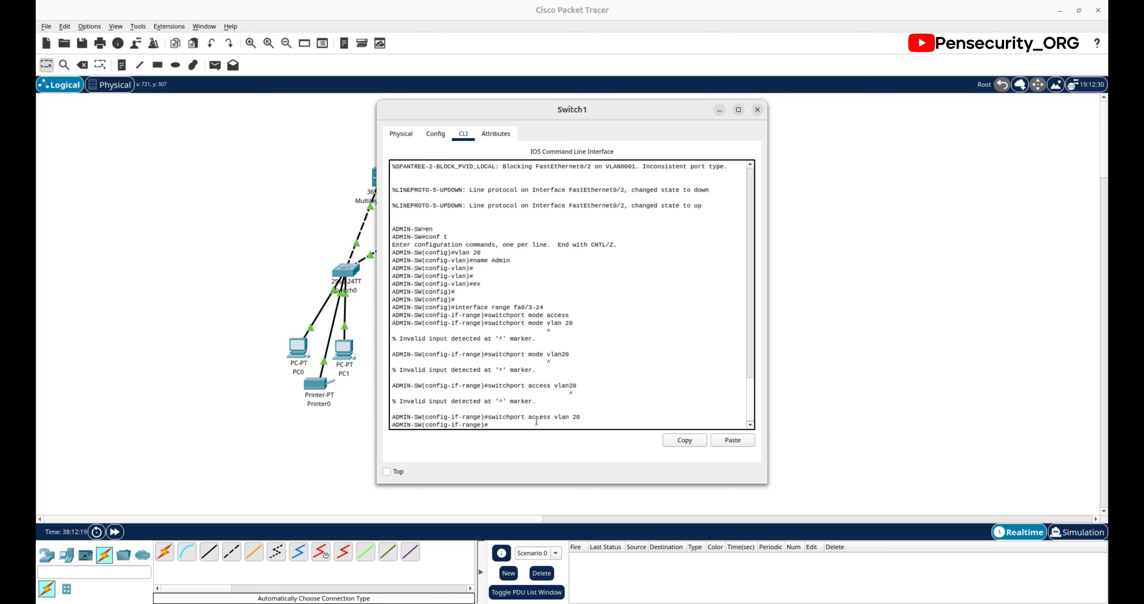
Step: Save Switch1's configuration with do wr and check its port VLAN assignments in the topology
text(do wr)
key(Return)
key(Return)
key(Return)
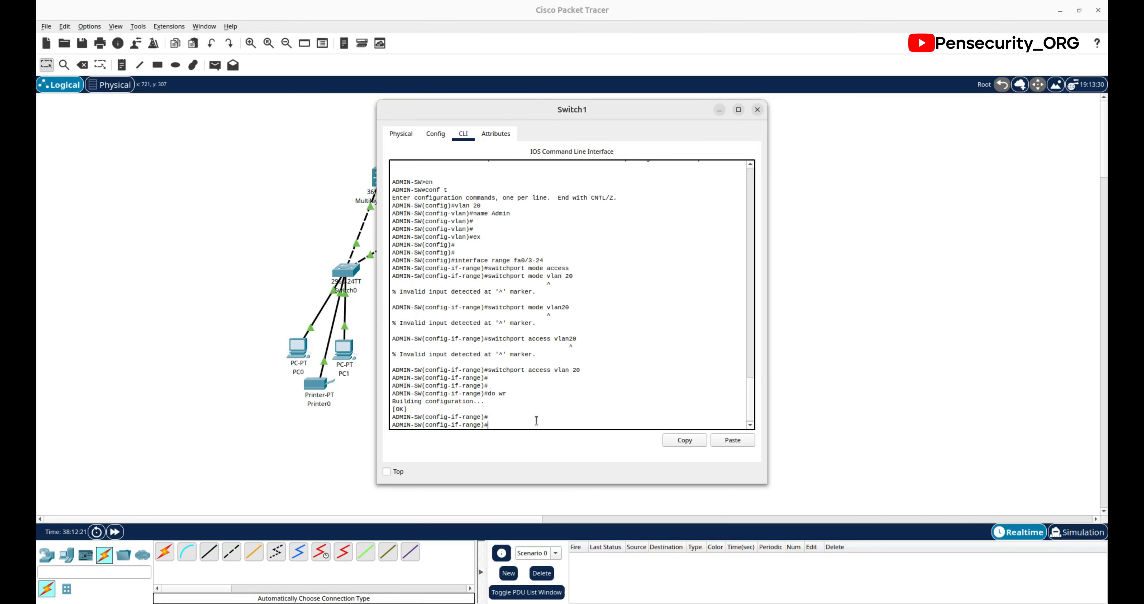
click(893, 385)
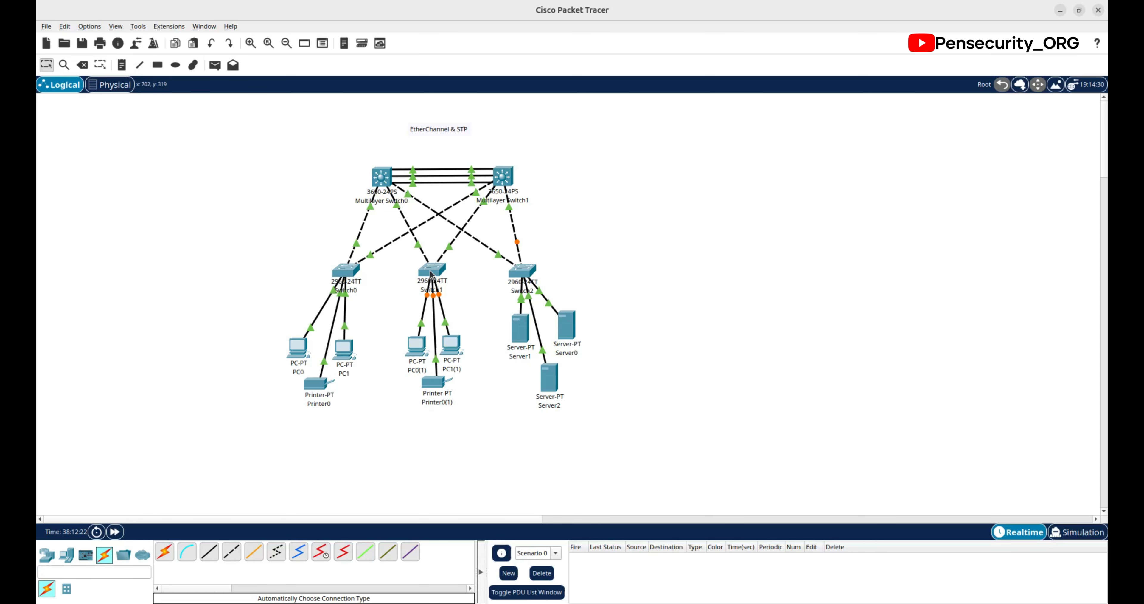
mouse_move(430, 273)
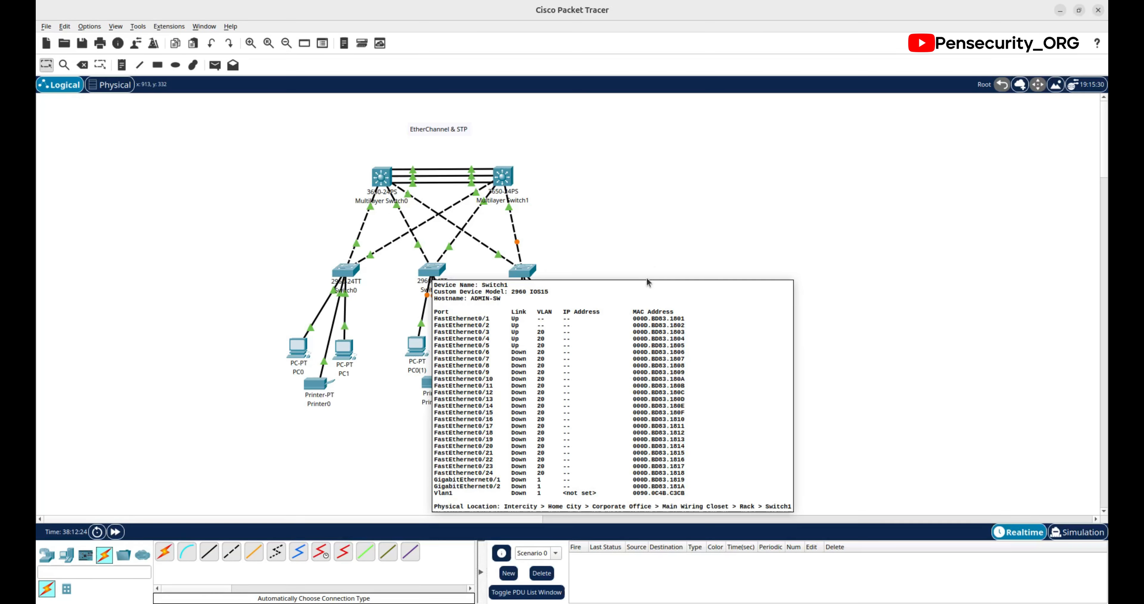
Step: Open Switch2's command line and enter global configuration mode with en and conf t
click(517, 275)
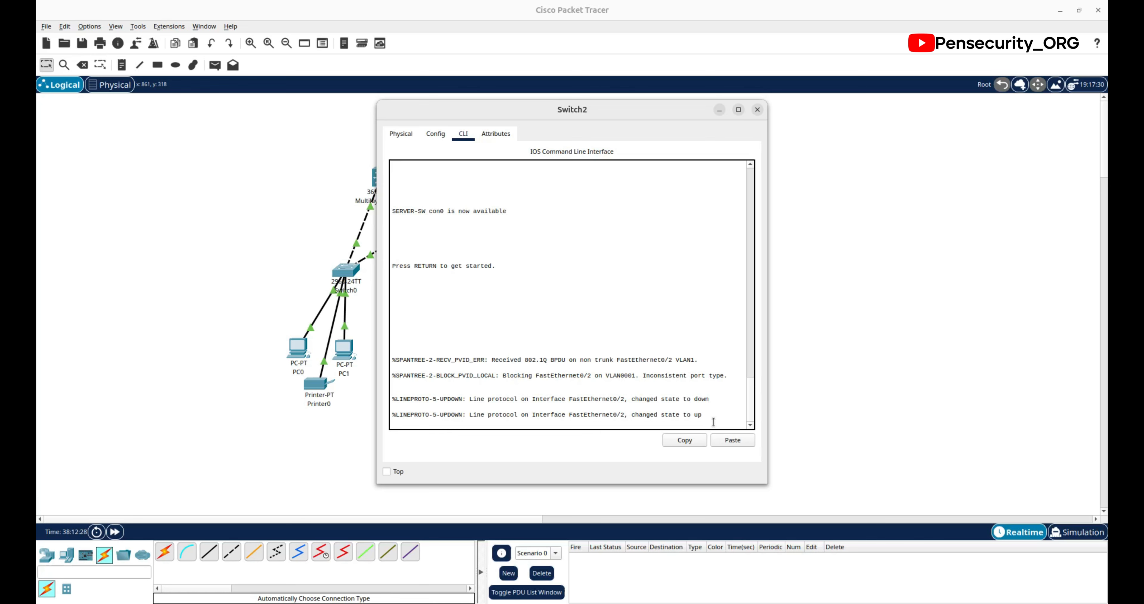
key(Return)
key(Return)
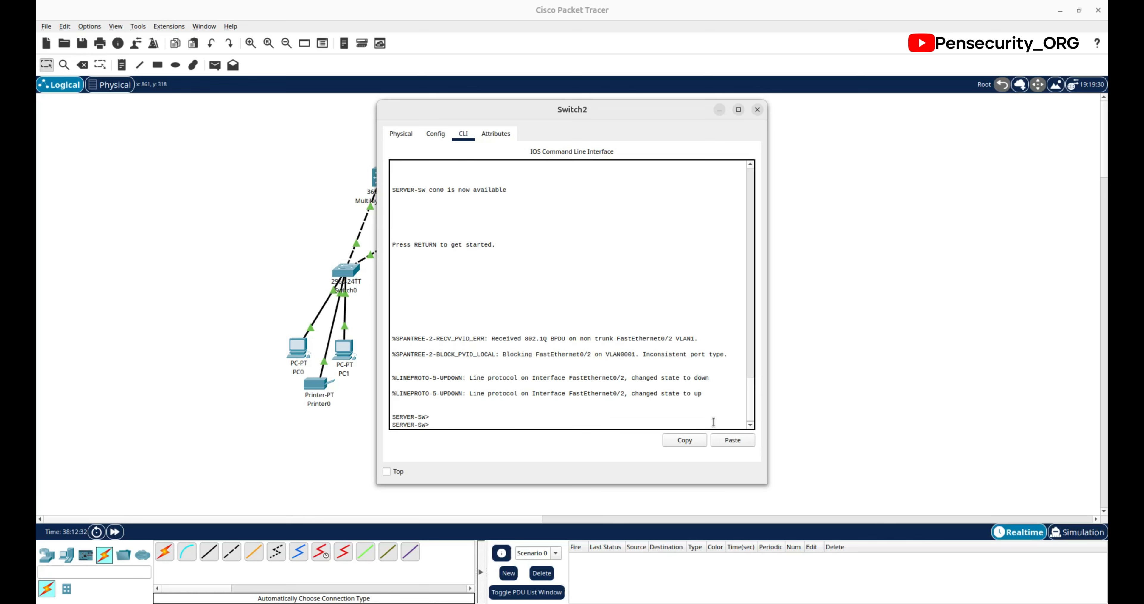
text(en)
key(Return)
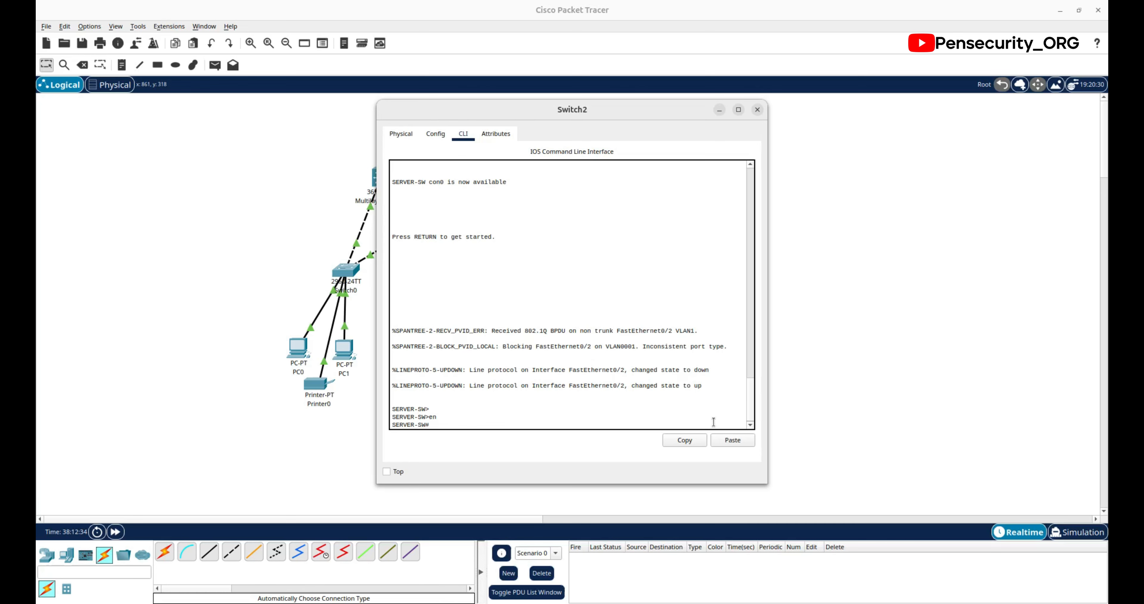
text(conf t)
key(Return)
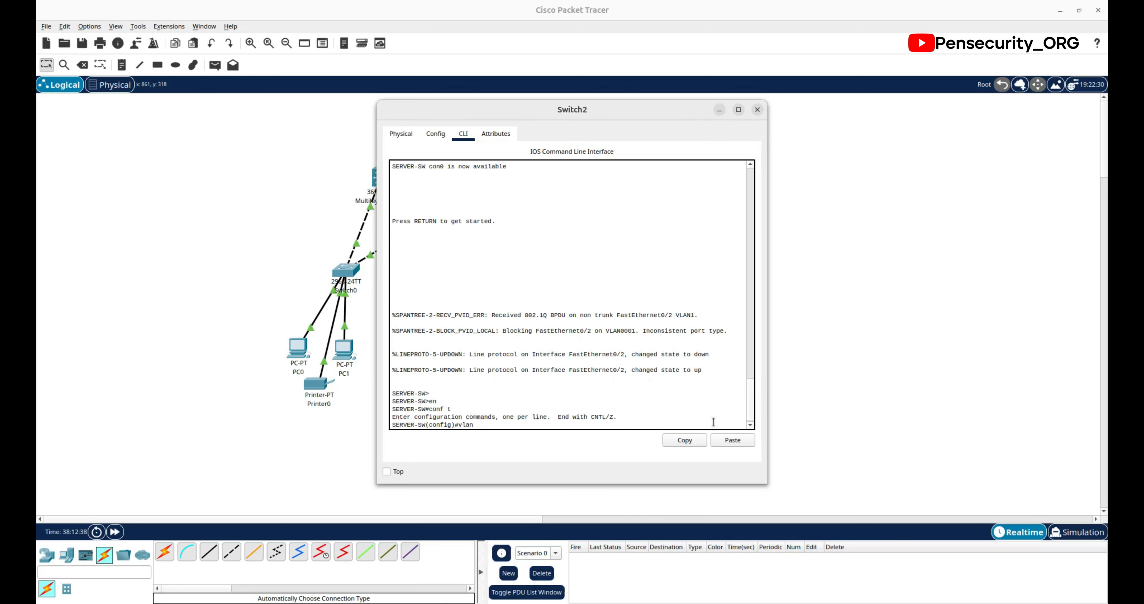
Step: Create VLAN 100 named SERVERS on Switch2 and return to global configuration mode
text(vlan 100)
key(Return)
text(name)
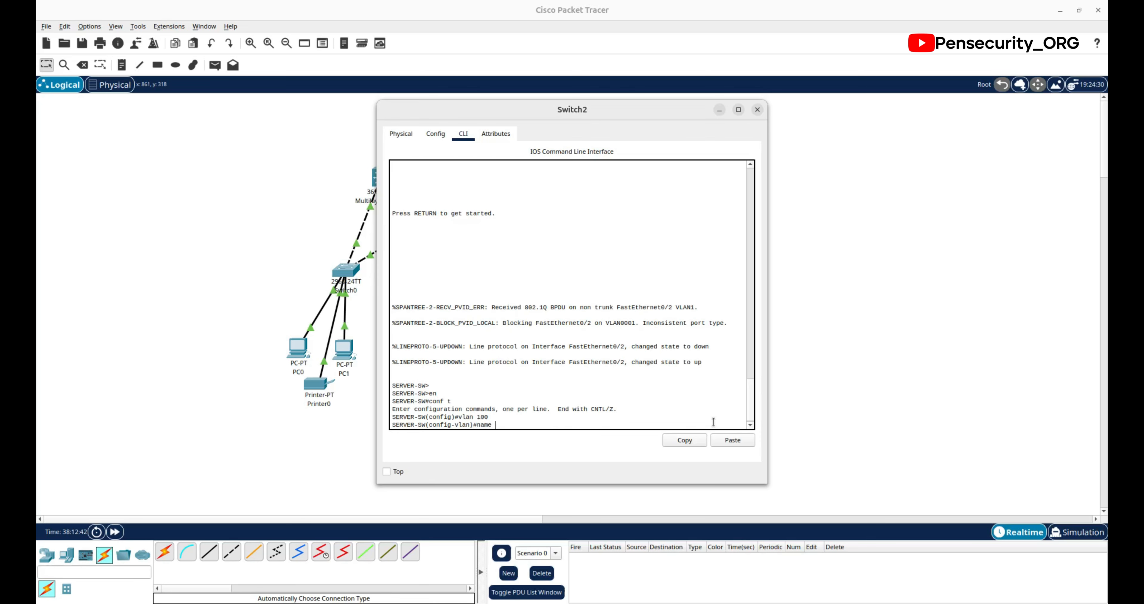
text( SERVERS)
key(Return)
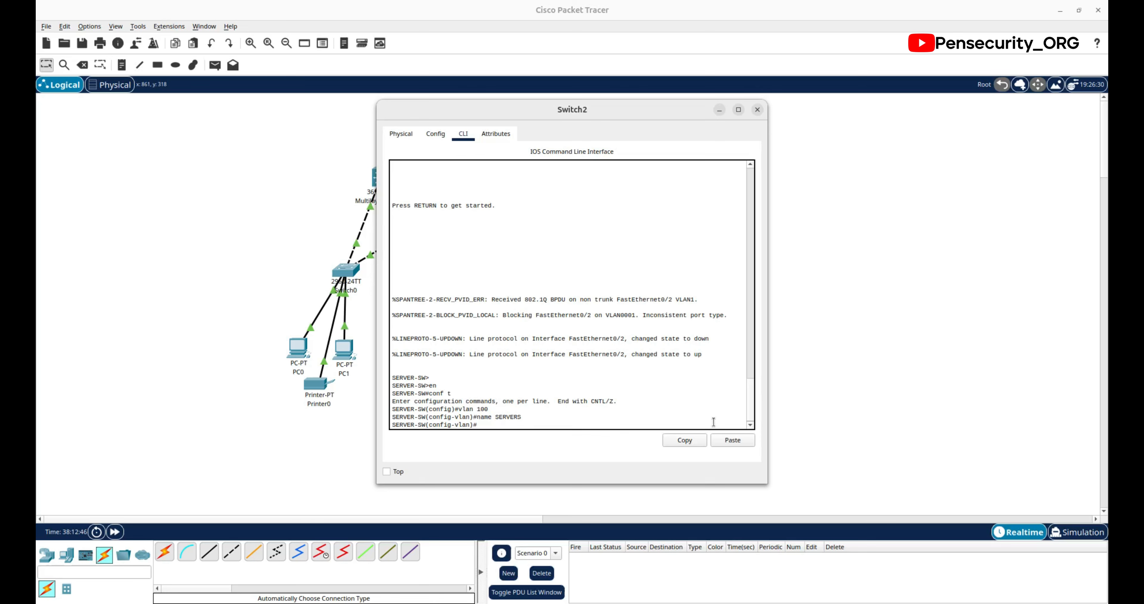
text(ex)
key(Return)
key(Return)
key(Return)
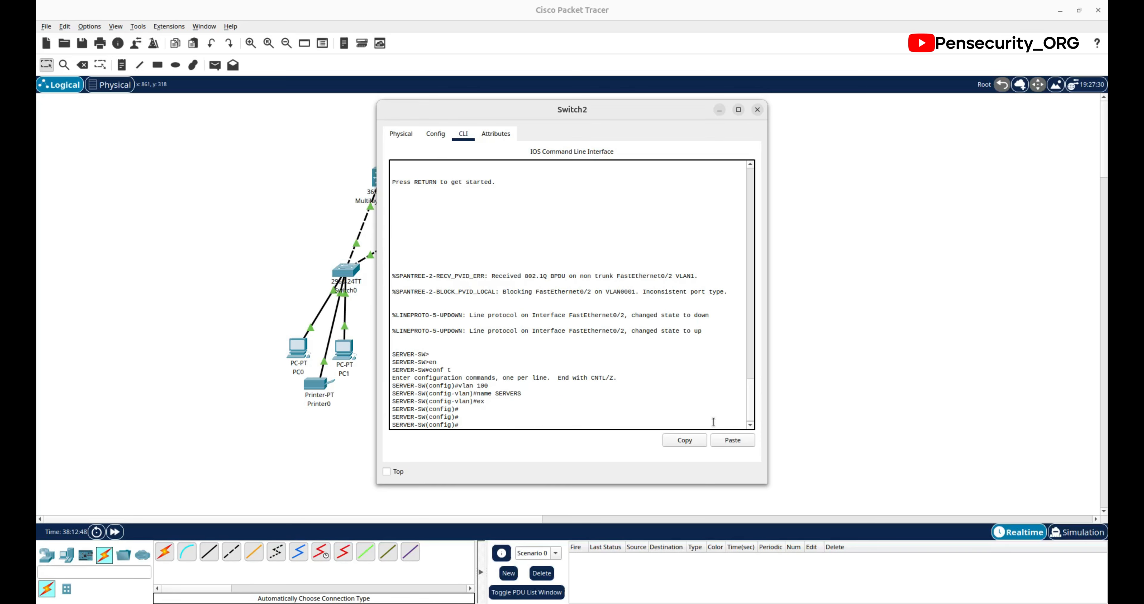
Step: Set interface range fa0/3-24 on Switch2 to access mode with switchport mode access
text(int range fa0/3-24)
key(Return)
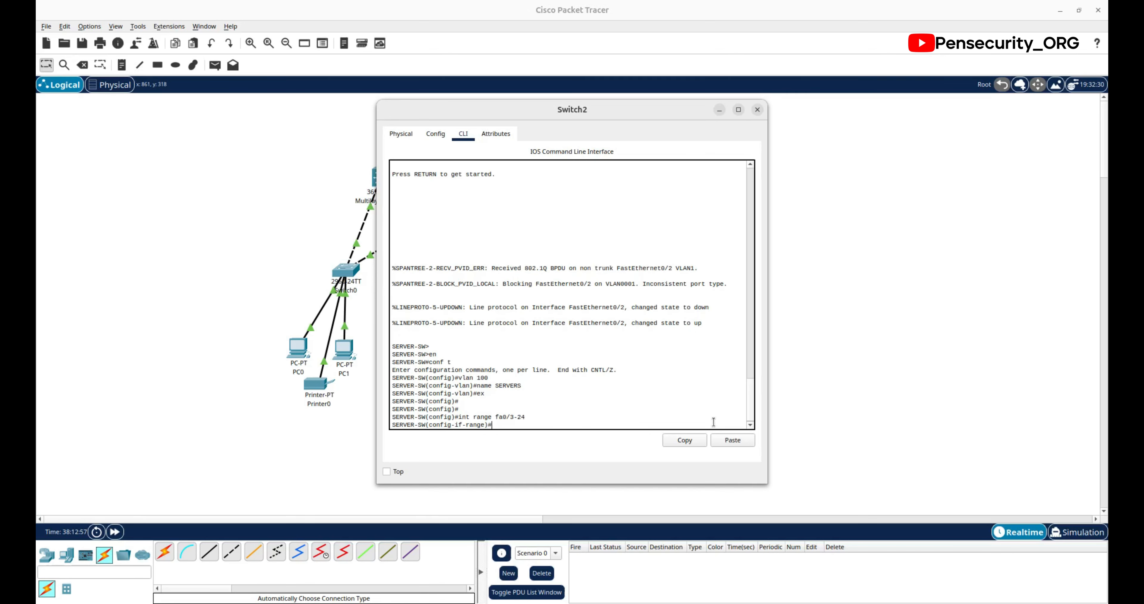
text(switchport mode access)
key(Return)
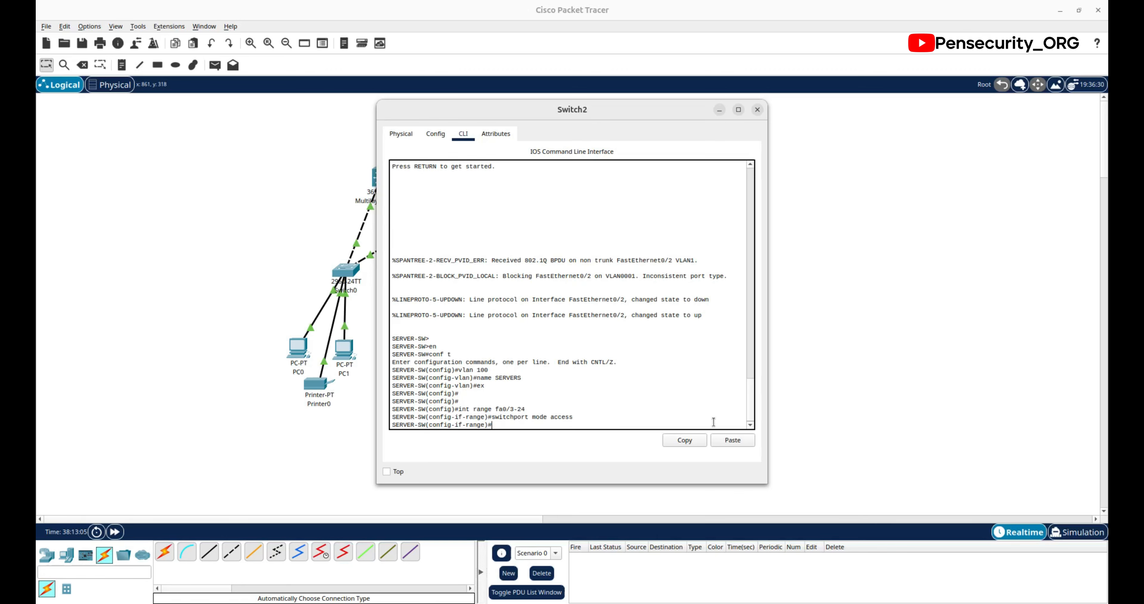
Step: Assign Switch2's fa0/3-24 to VLAN 100 with switchport access vlan 100
key(Up)
key(BackSpace)
key(BackSpace)
key(BackSpace)
key(BackSpace)
text(vlan 100)
key(Return)
key(Return)
key(Return)
key(Return)
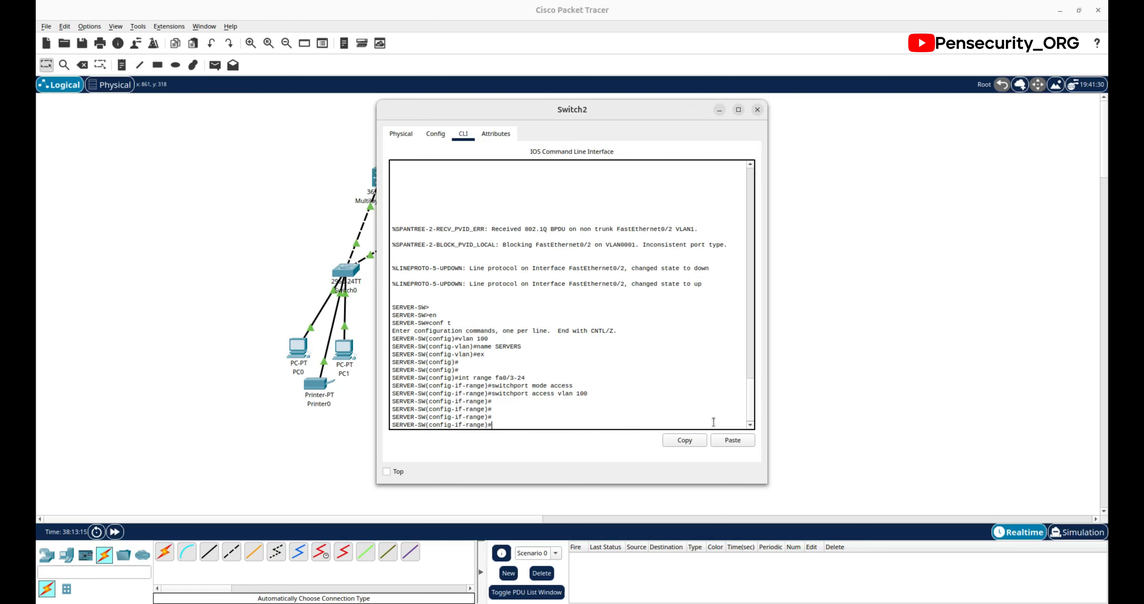
Step: Save Switch2's configuration with do wr and check its port summary in the topology
text(do wr)
key(Return)
key(Return)
key(Return)
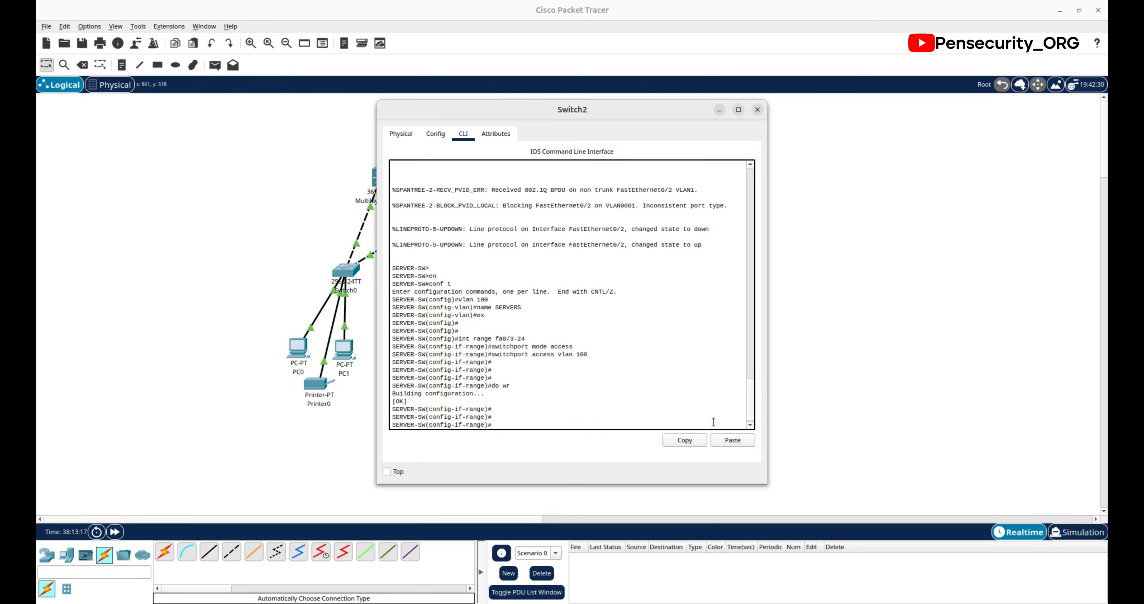
click(757, 110)
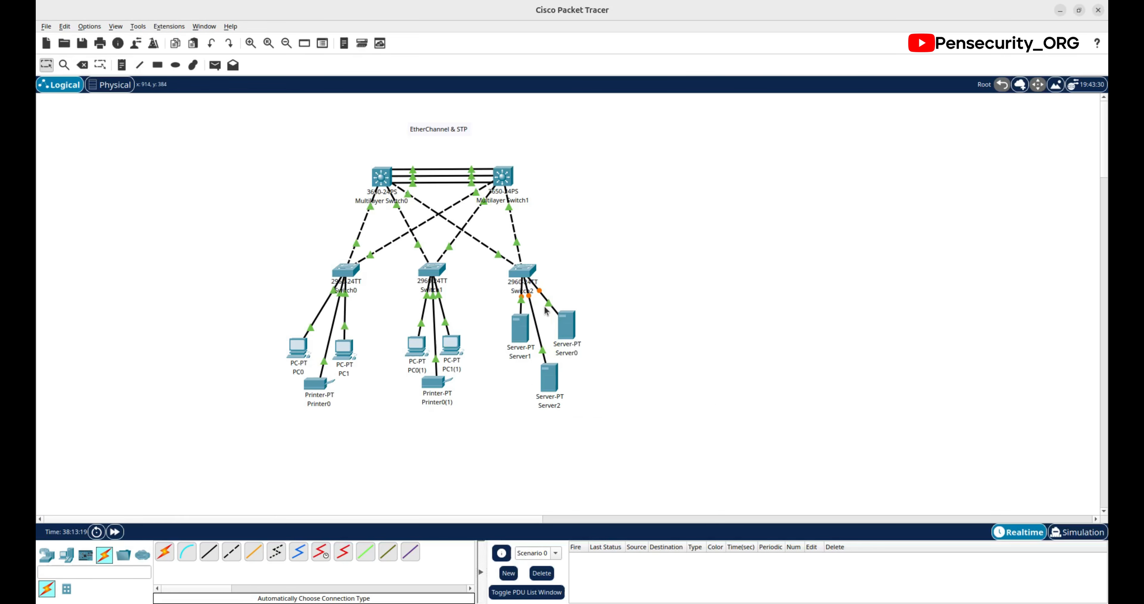
mouse_move(528, 277)
Step: Give Server1 the static IPv4 address 192.168.100.10 with subnet mask 255.255.255.0
mouse_move(520, 329)
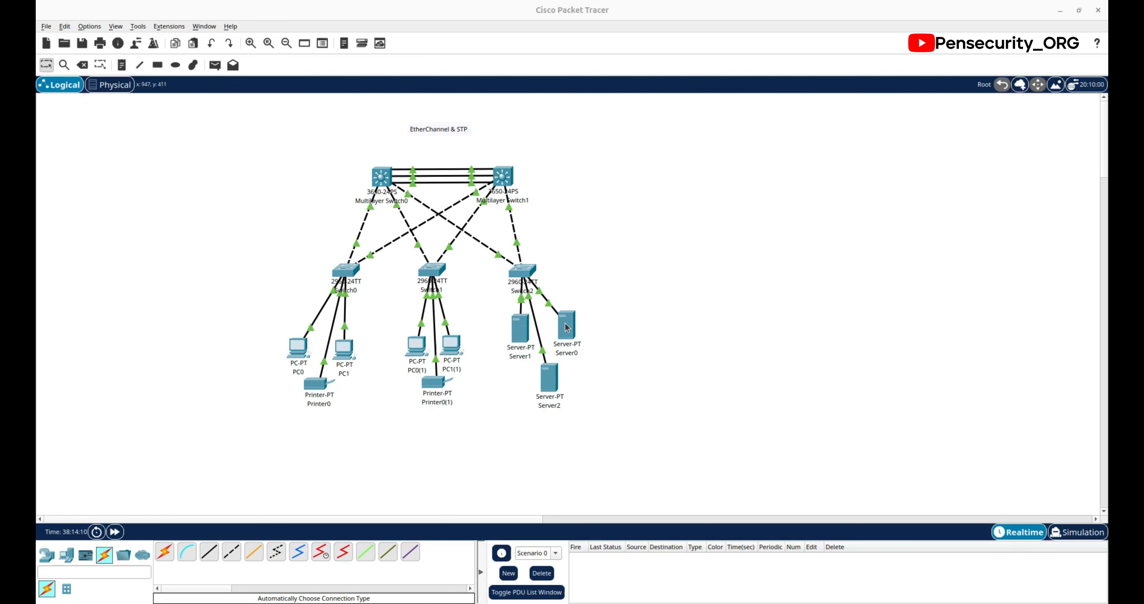
click(523, 328)
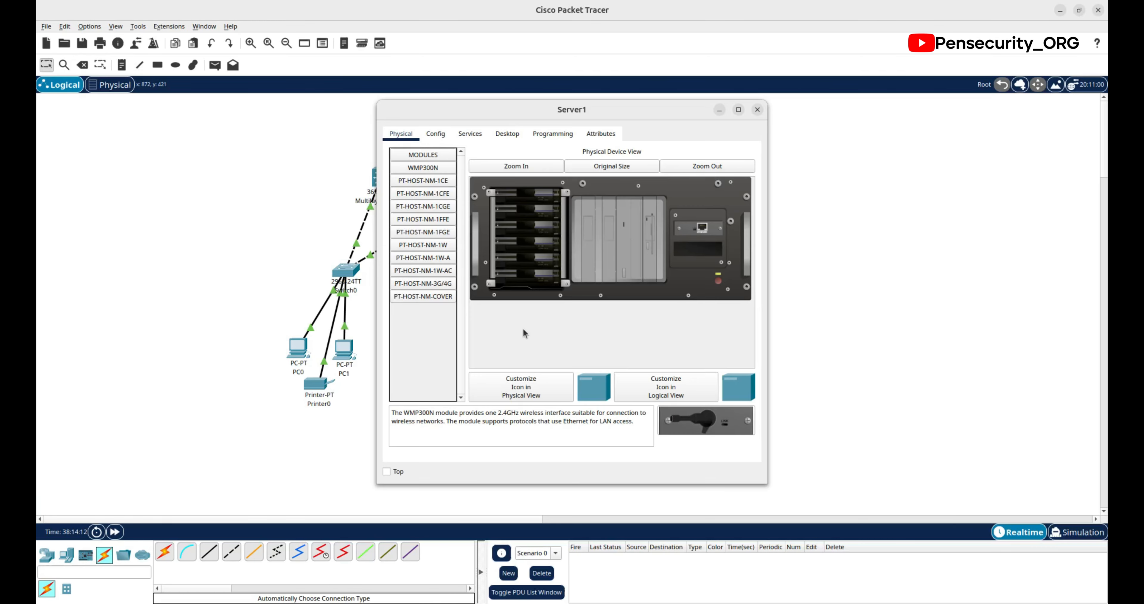
click(507, 133)
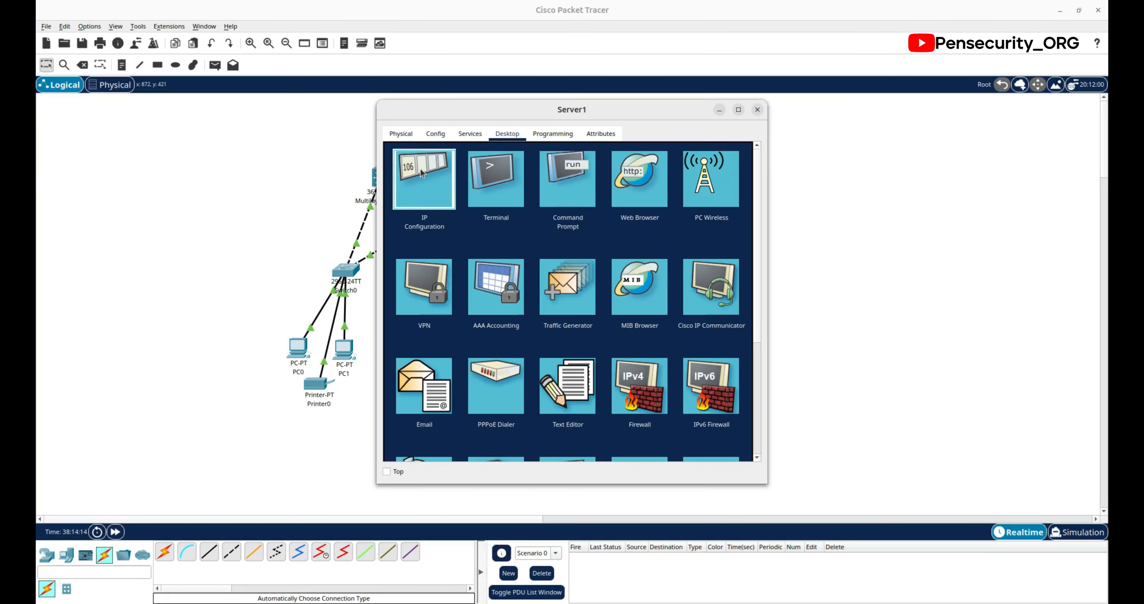
click(424, 177)
click(518, 204)
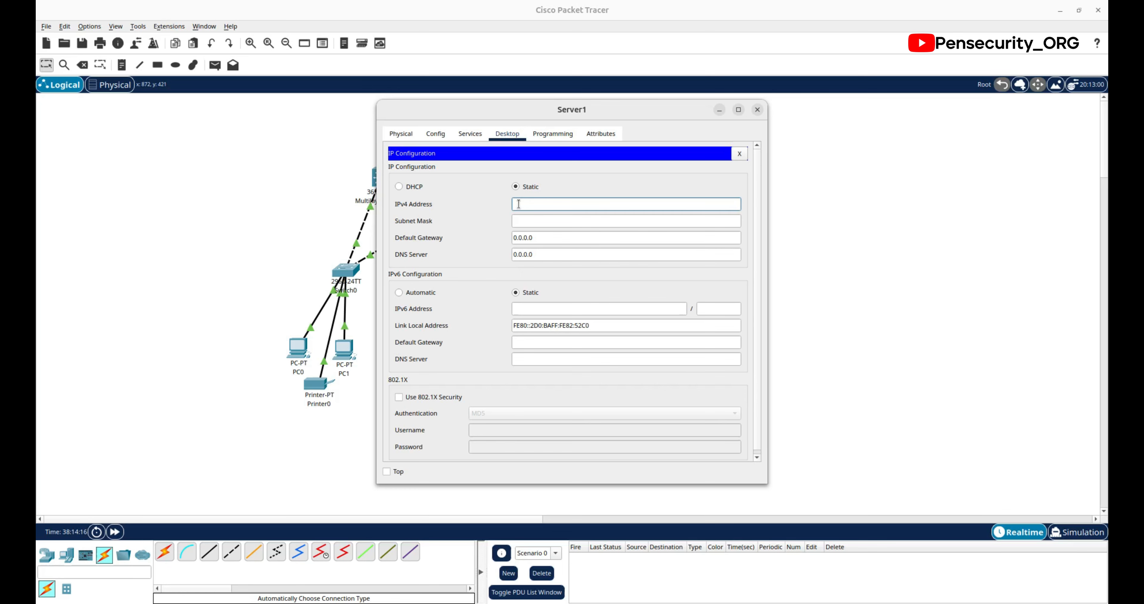
text(192.168.100.10)
click(572, 224)
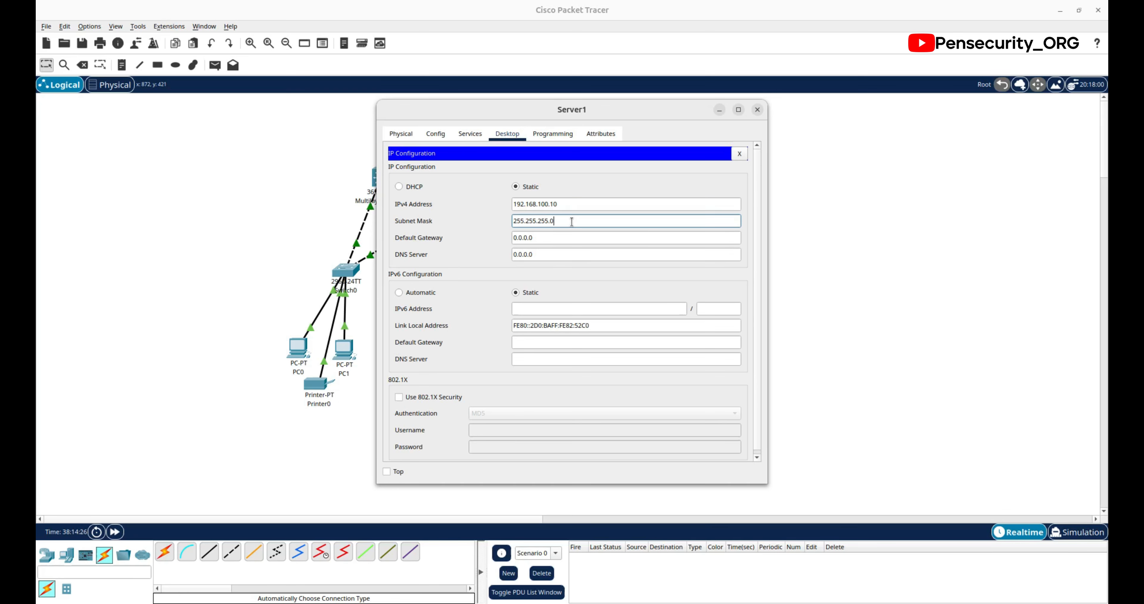
Step: Set Server1's IPv4 default gateway to 192.168.100.1
drag(533, 238, 513, 240)
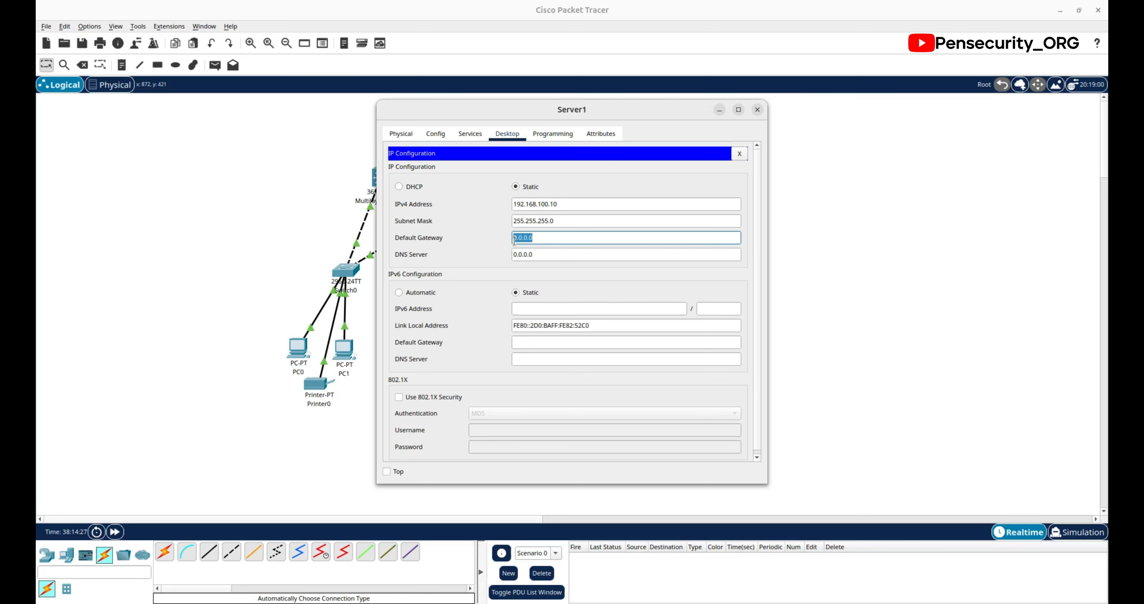
text(192.168)
text(.100.1)
key(Tab)
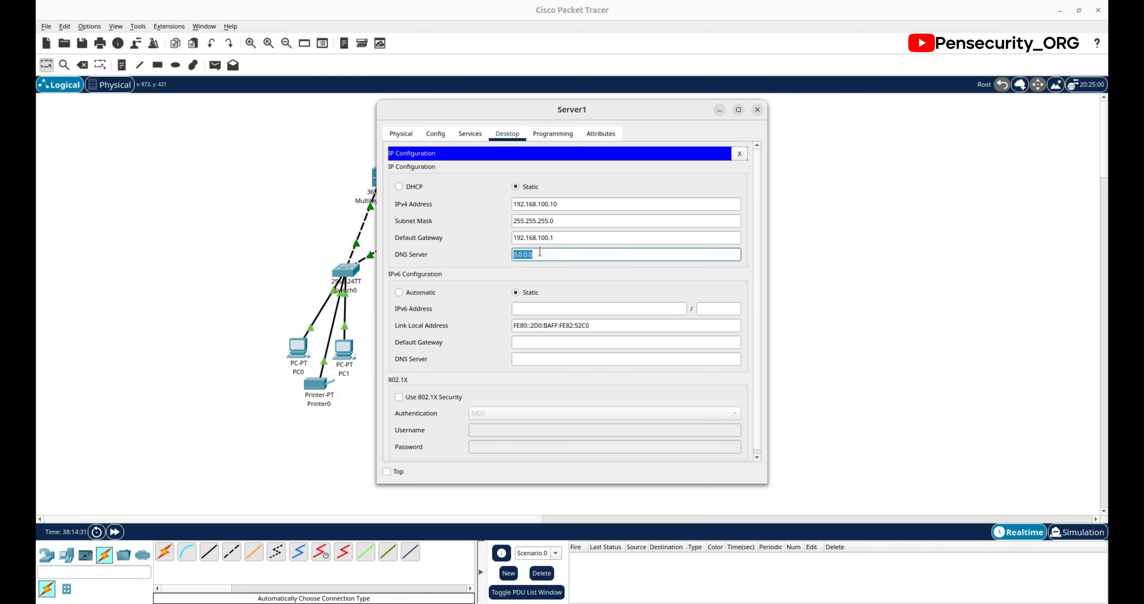
Step: Set Server1's DNS server to 8.8.8.8 and check the server's address summary in the topology
text(192.168)
key(BackSpace)
key(BackSpace)
key(BackSpace)
key(BackSpace)
key(BackSpace)
key(BackSpace)
key(BackSpace)
text(8.8.8.8)
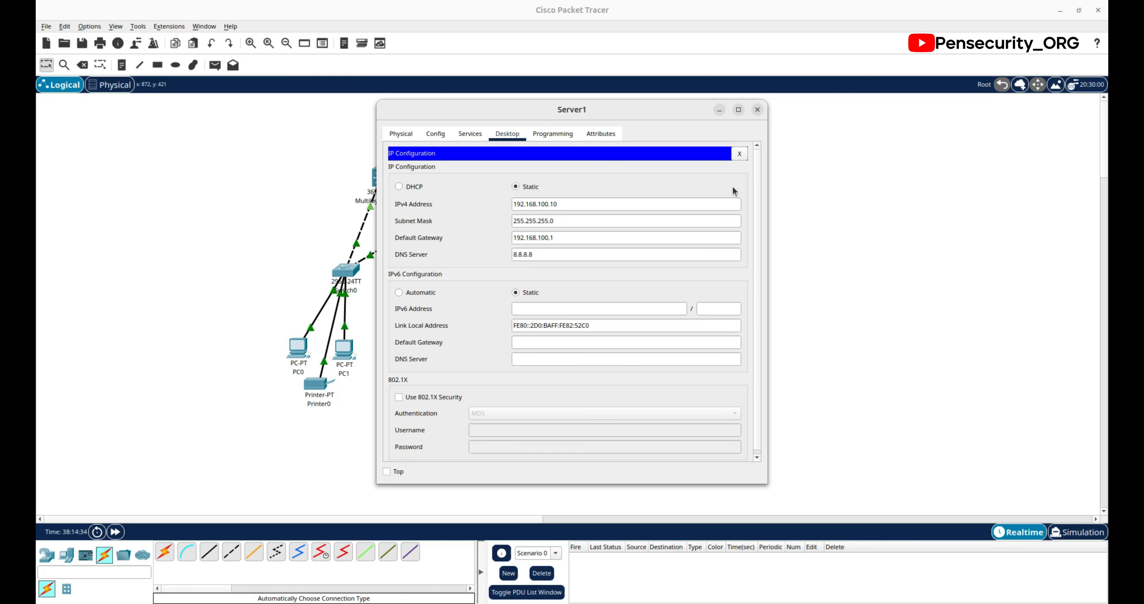
click(757, 111)
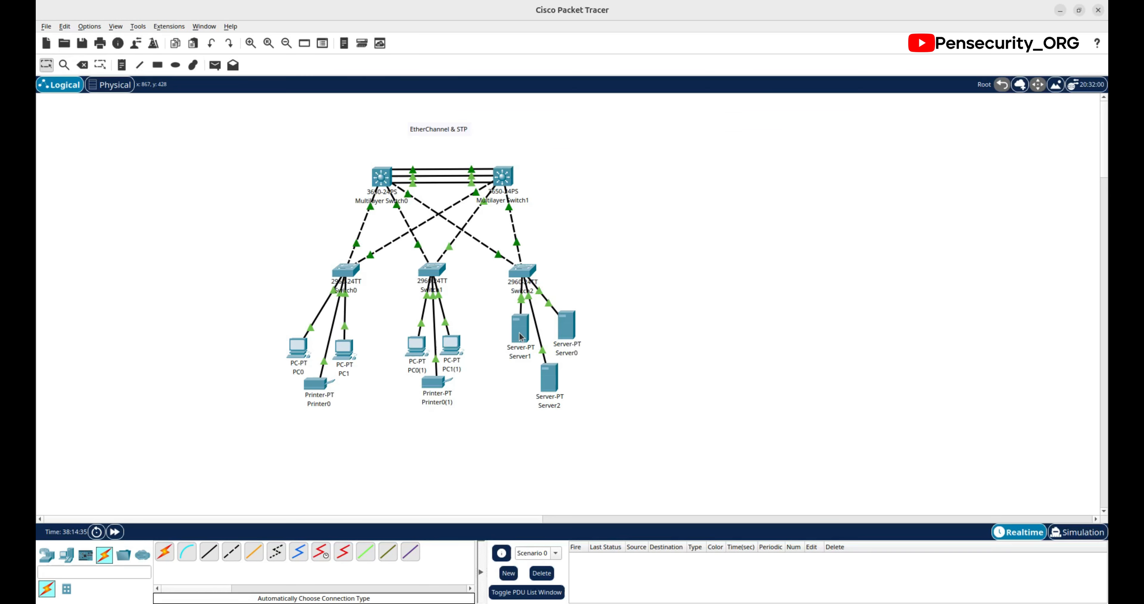
click(519, 334)
click(949, 324)
mouse_move(524, 327)
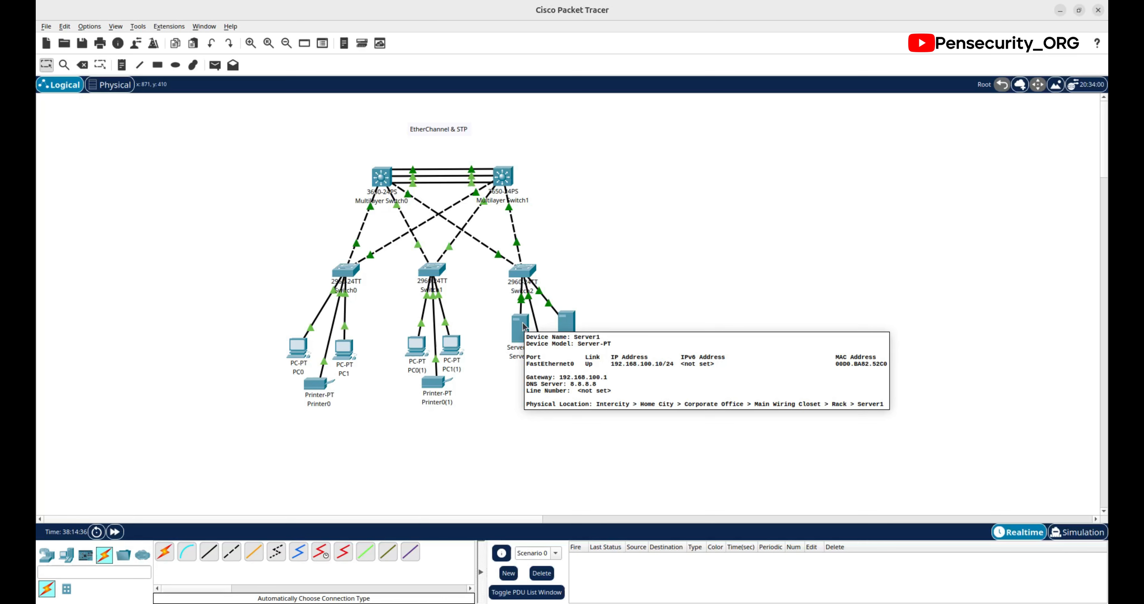
Step: Give Server0 the static IPv4 address 192.168.100.12 with subnet mask 255.255.255.0
click(566, 322)
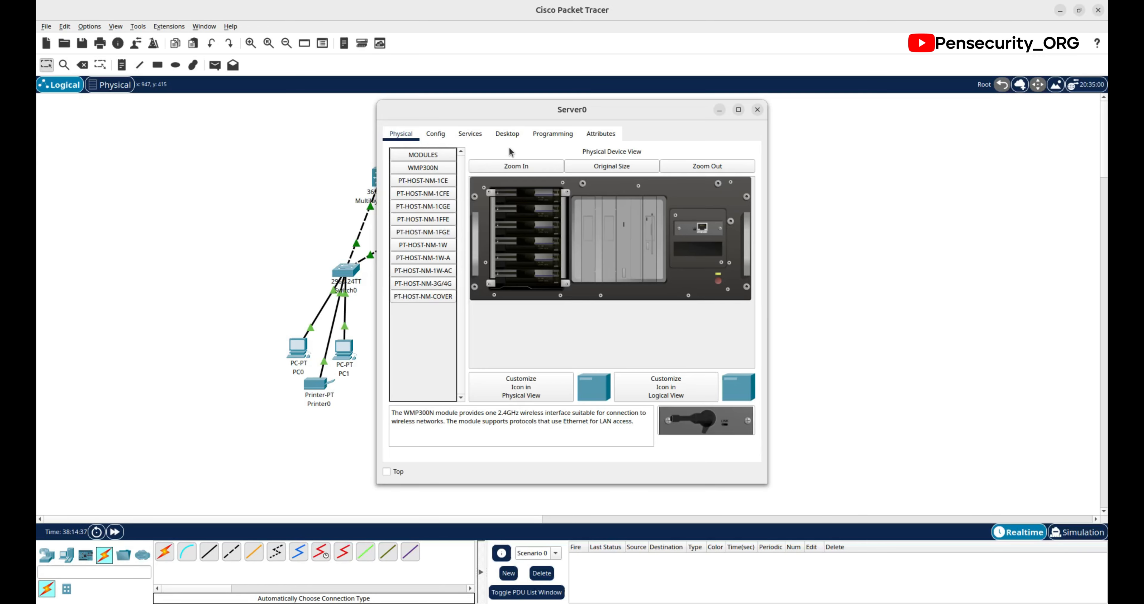
click(507, 134)
click(424, 180)
click(551, 204)
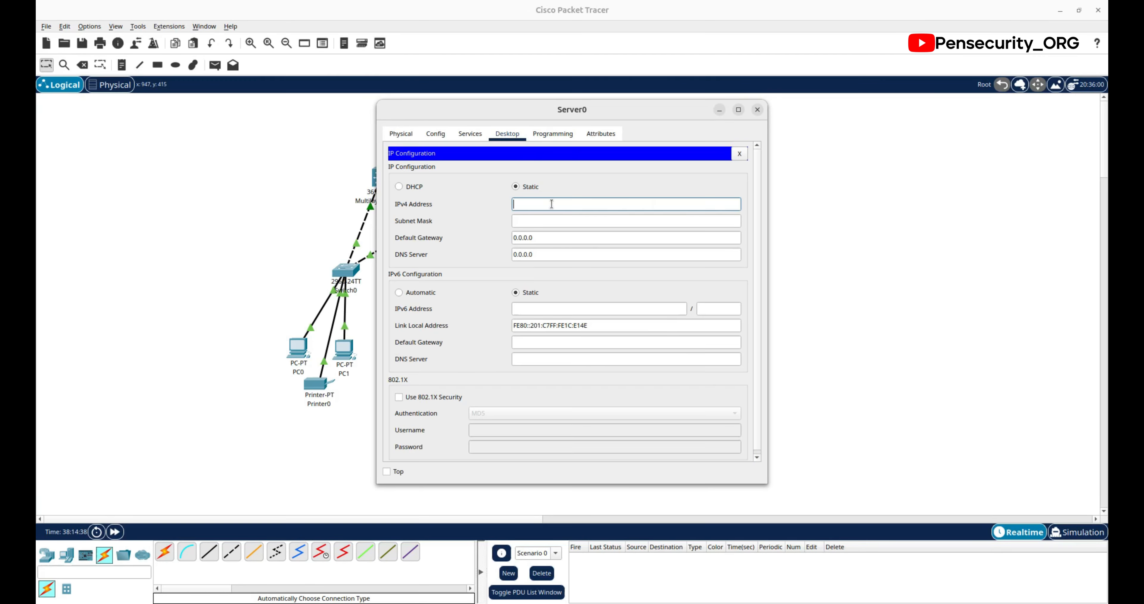
text(192.168.100.12)
click(547, 222)
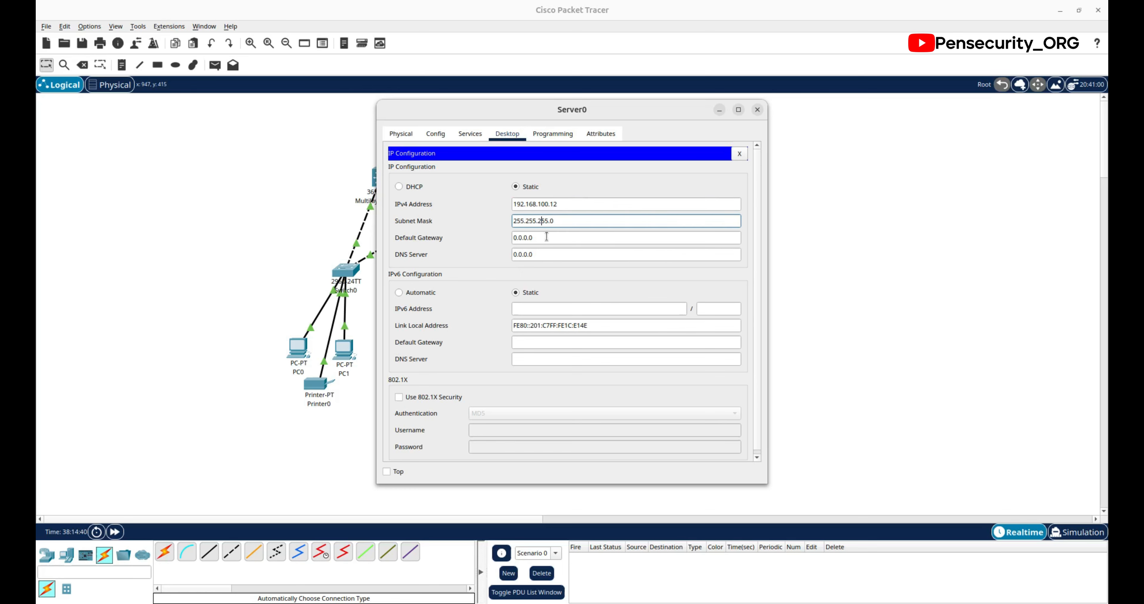
Step: Set Server0's default gateway to 192.168.100.1, reusing part of its copied IPv4 address
click(546, 238)
drag(553, 204, 509, 202)
key(ctrl+c)
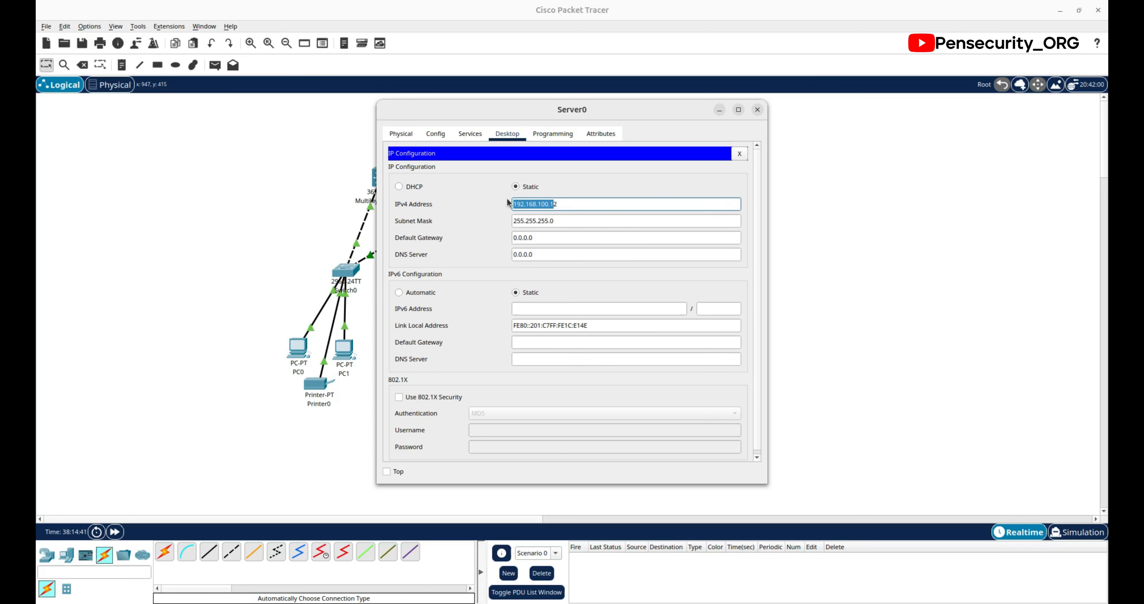
drag(545, 235, 501, 232)
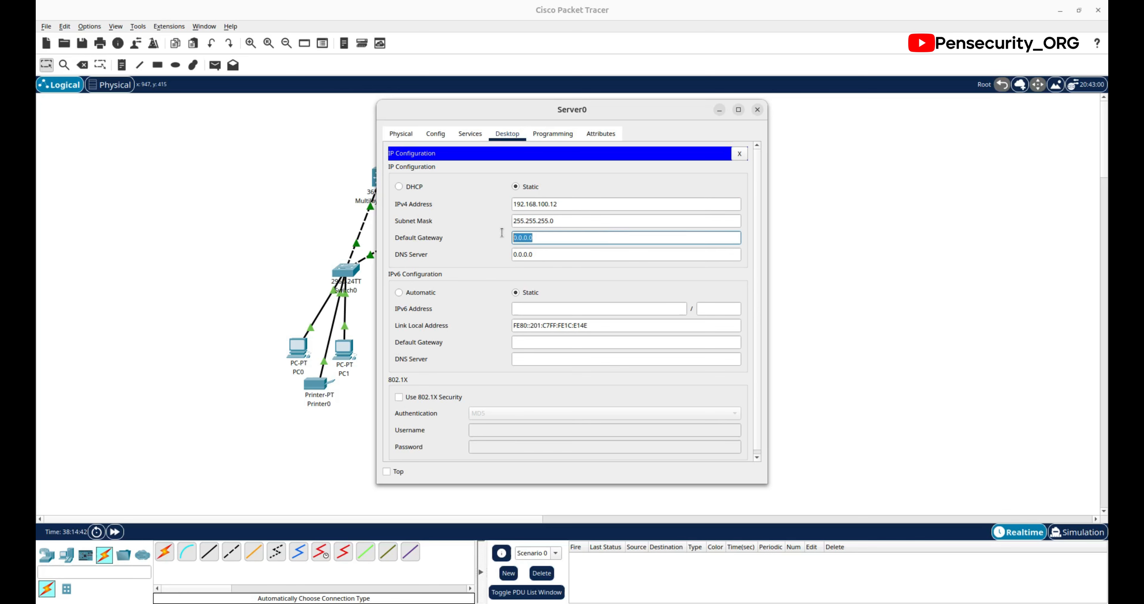
key(ctrl+v)
Step: Set Server0's DNS server to 8.8.8.8 and close its configuration window
click(541, 255)
drag(545, 257, 507, 252)
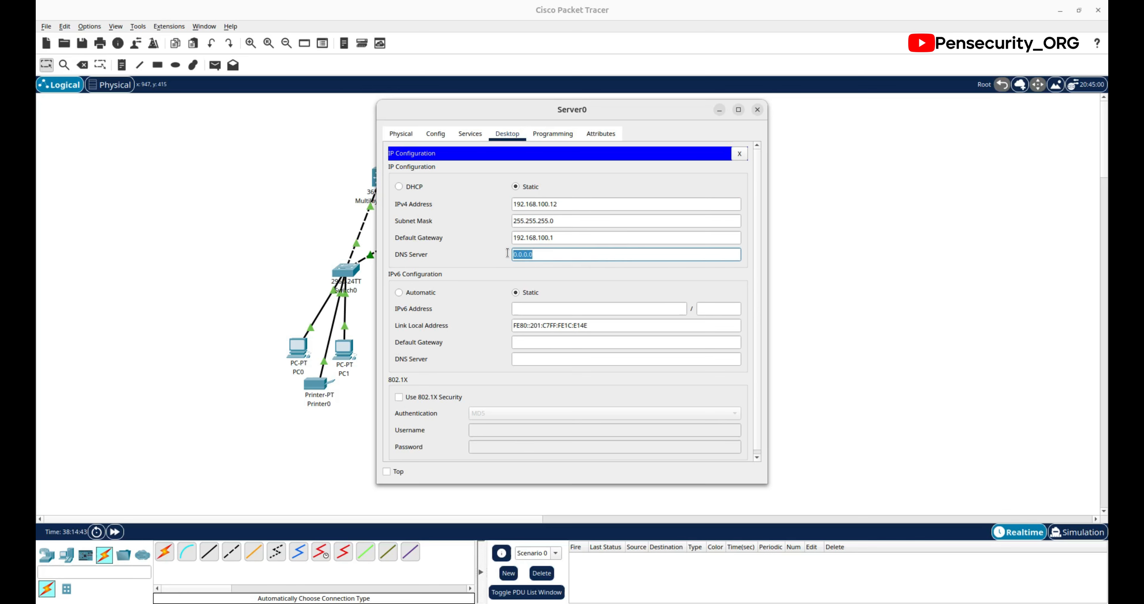
text(8.8.8.8)
click(645, 275)
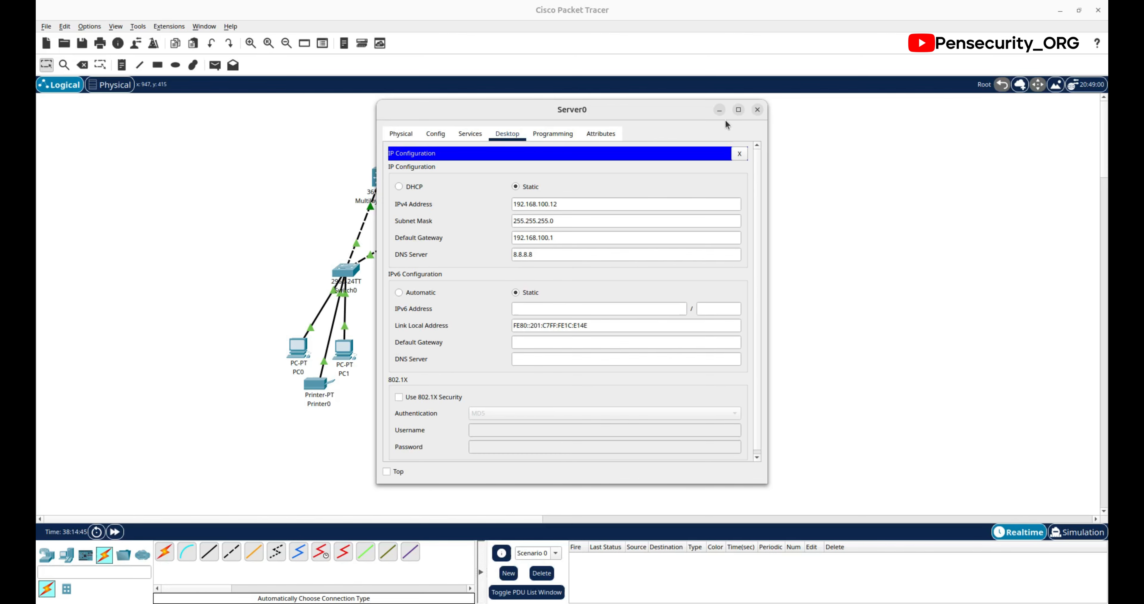
click(757, 109)
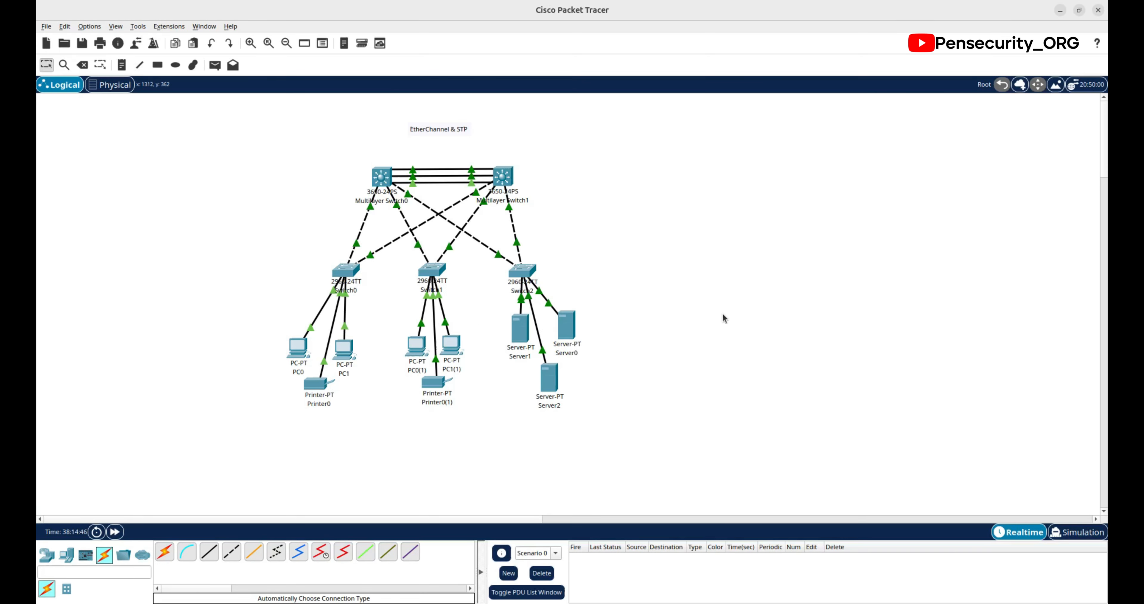
Step: Give Server2 the static IPv4 address 192.168.100.11 with subnet mask 255.255.255.0
click(551, 381)
click(507, 133)
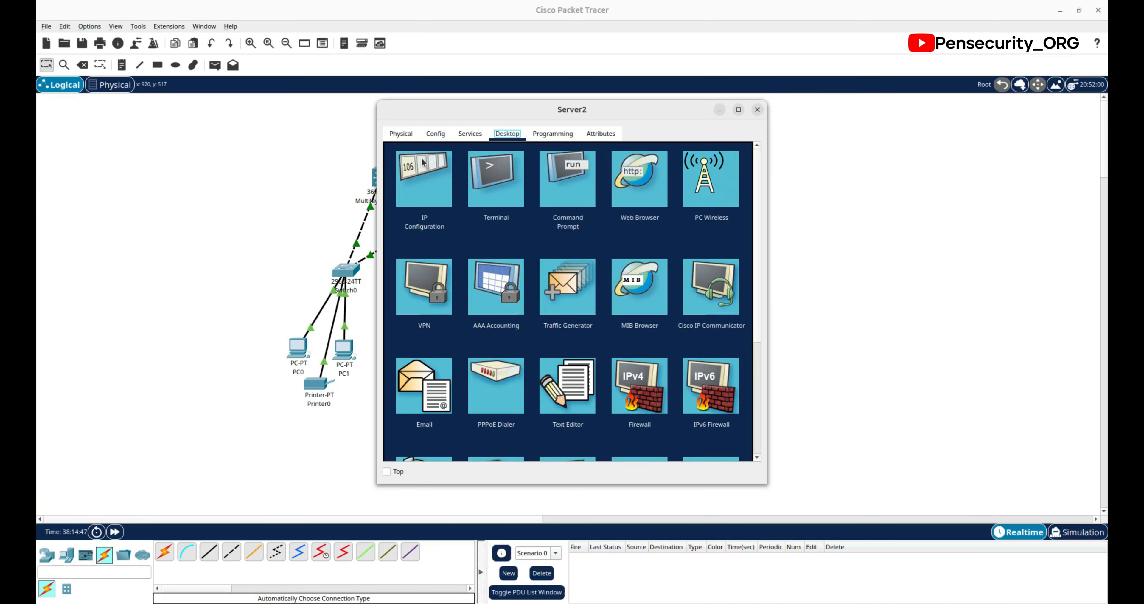
click(425, 179)
click(553, 207)
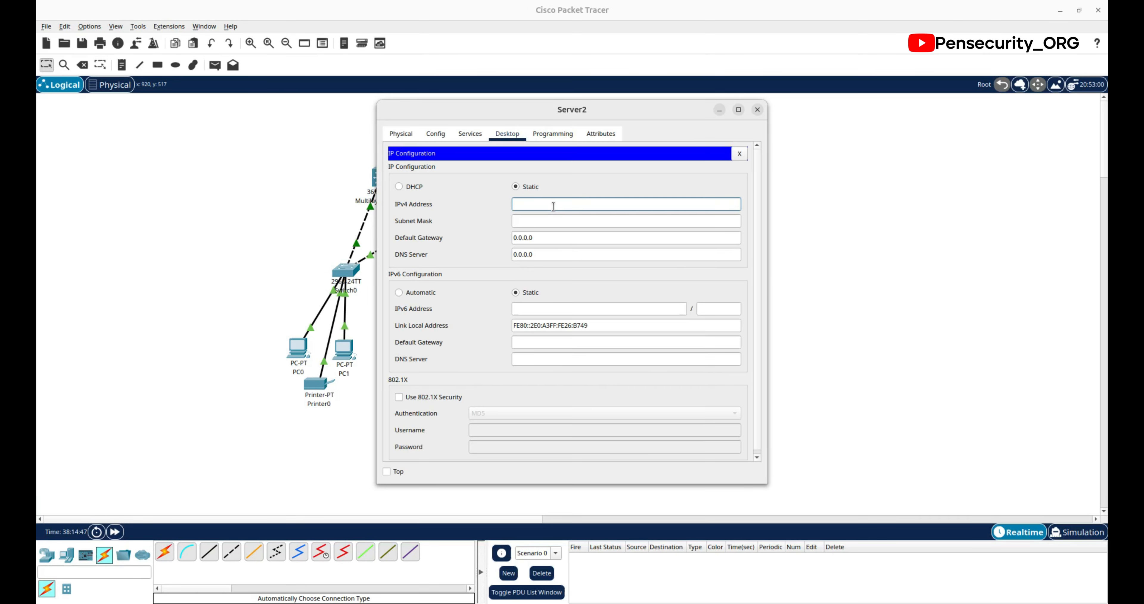
key(ctrl+v)
text(1)
click(567, 222)
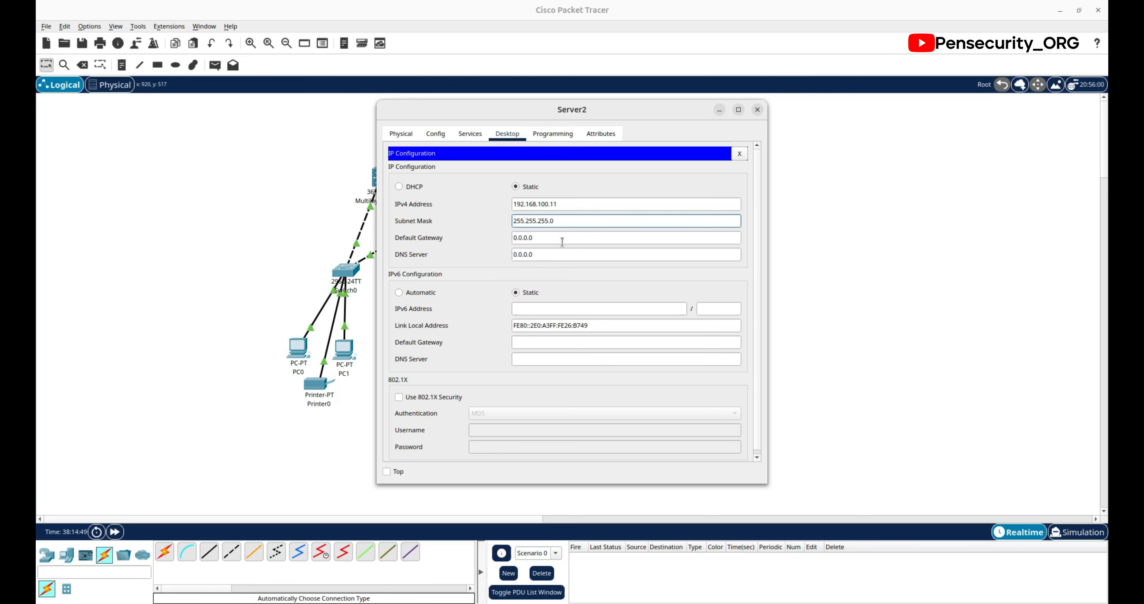
Step: Set Server2's default gateway to 192.168.100.1 and its DNS server to 8.8.8.8
drag(563, 239, 510, 255)
text(192.168.100.1)
text(8)
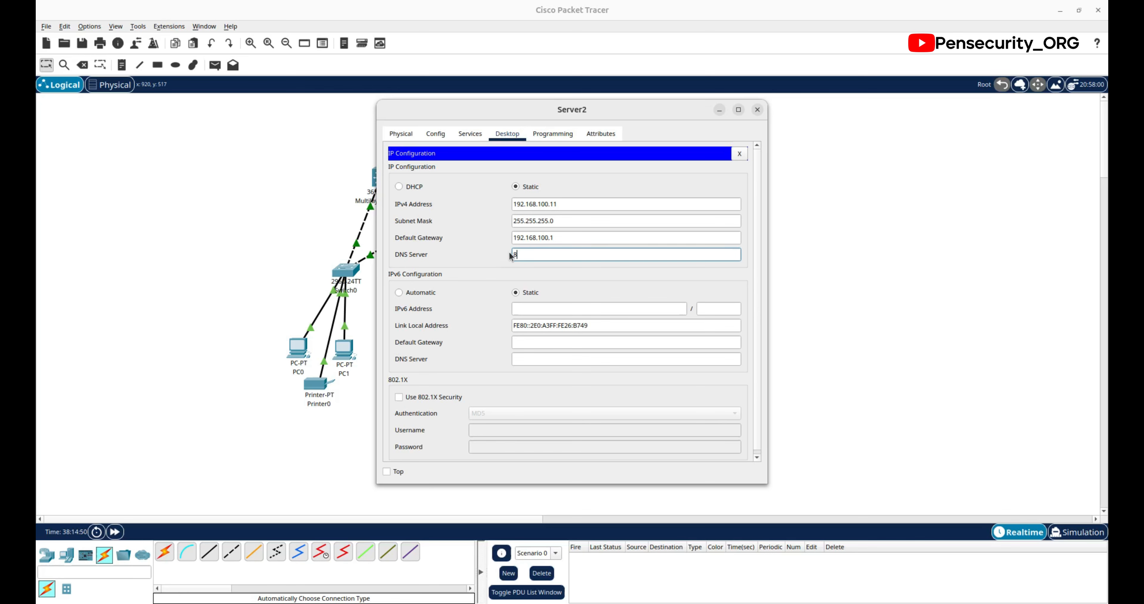
text(.8.8.8)
click(497, 281)
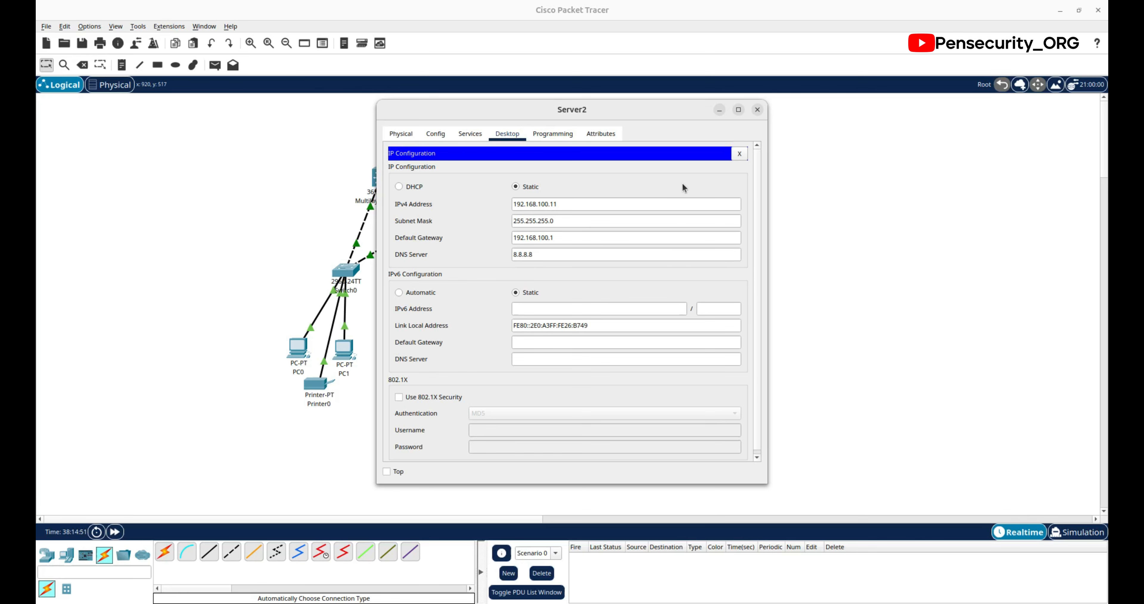
click(739, 153)
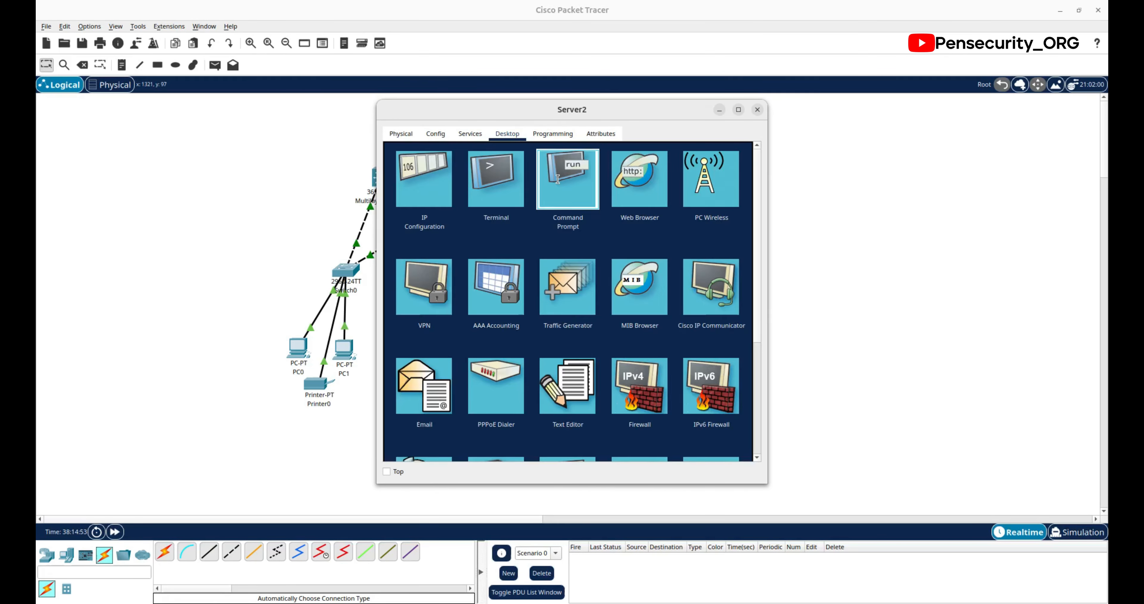
Step: Ping Server1 at 192.168.100.10 from Server2's command prompt
click(567, 180)
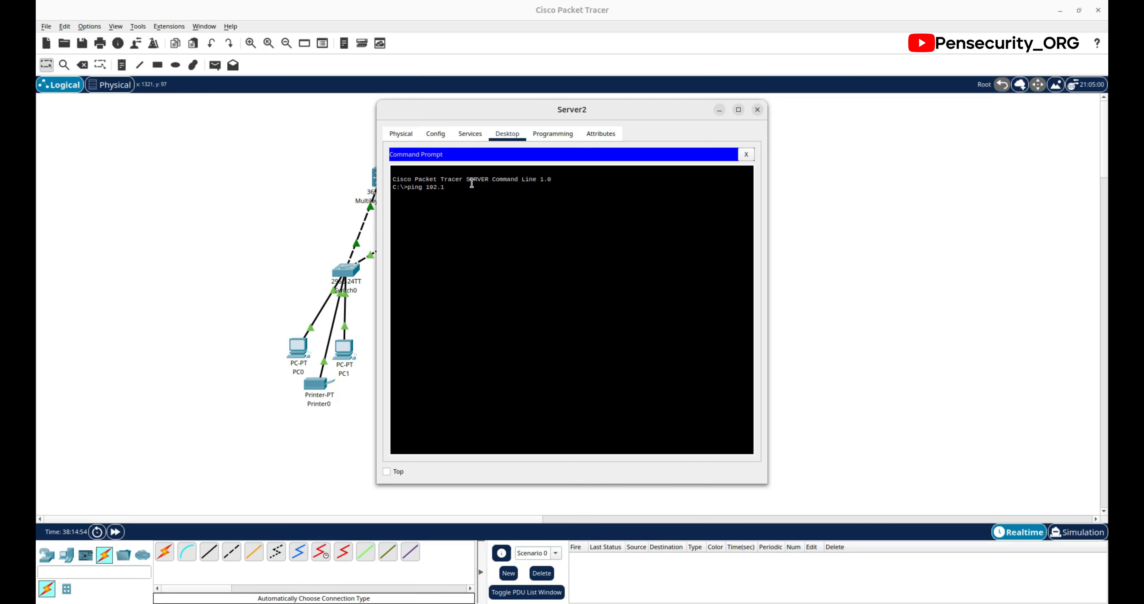
text(ping 192.168.100.10)
key(Return)
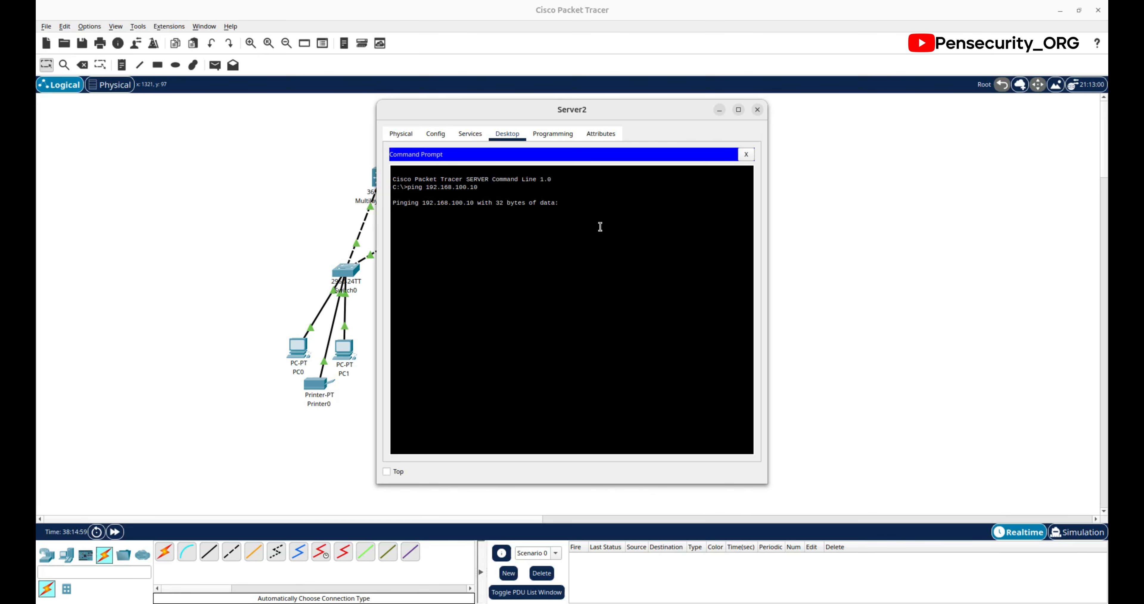
click(757, 110)
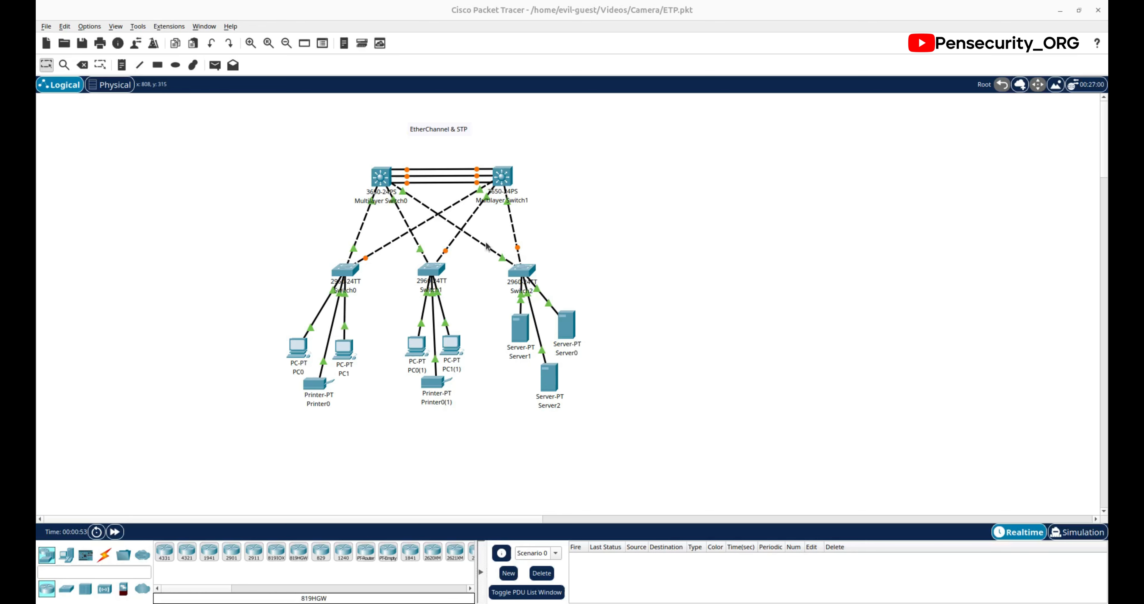
Step: Repeat the ping to 192.168.100.10 from Server2, and also ping its gateway 192.168.100.1
click(551, 376)
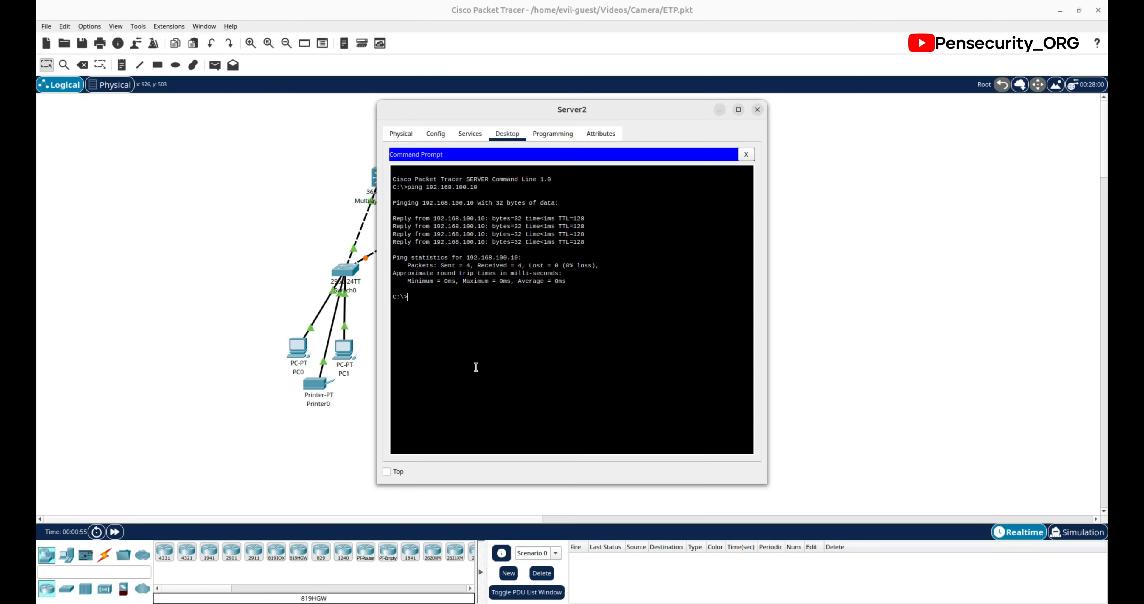
key(Up)
key(Return)
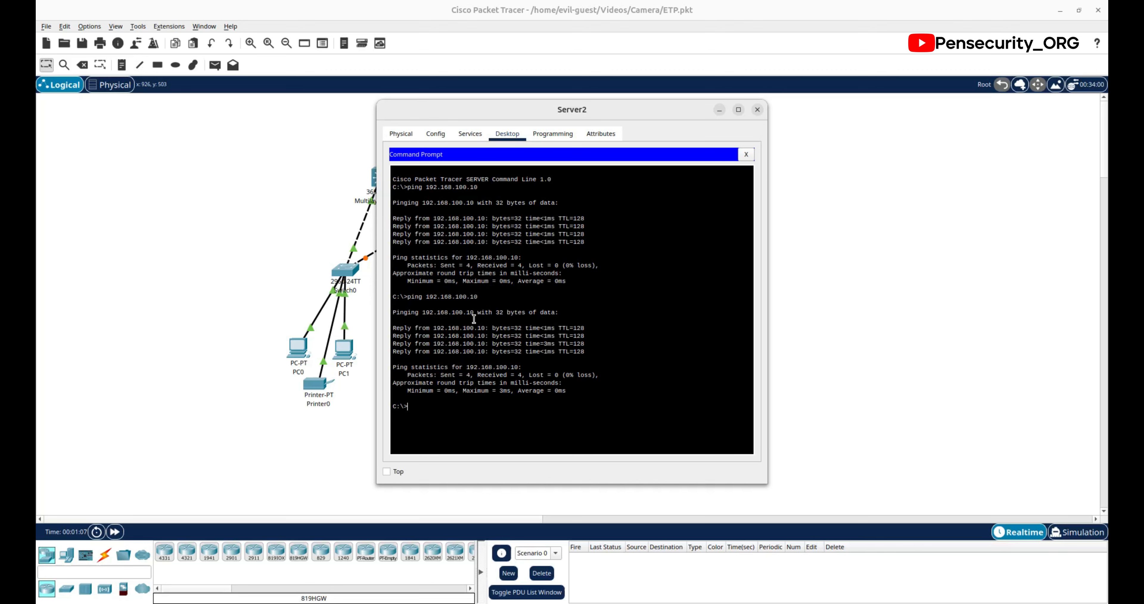
key(Up)
key(Return)
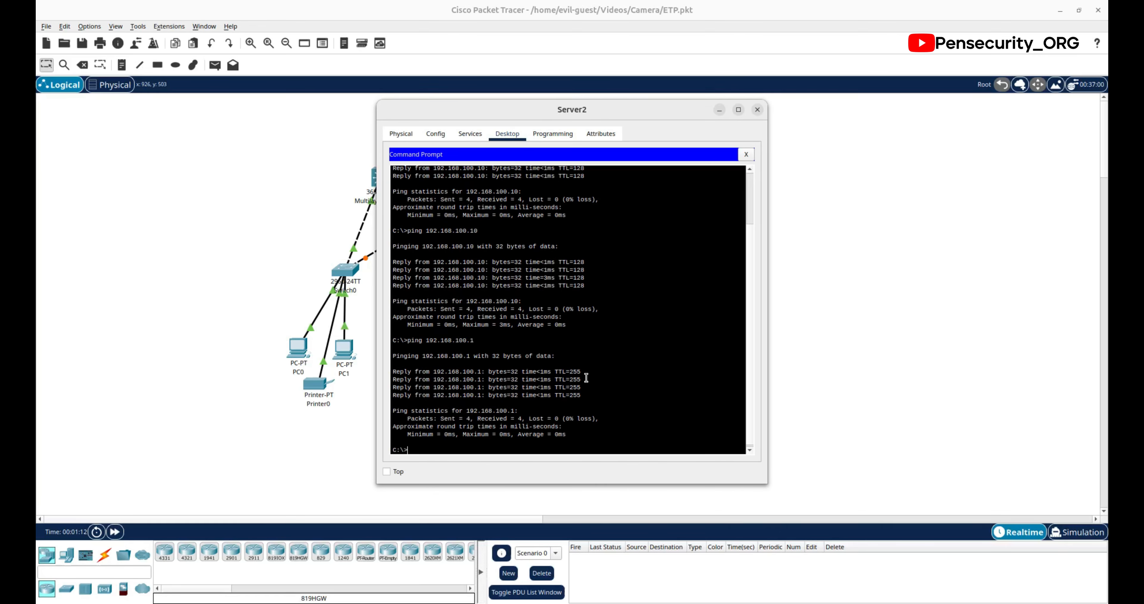
click(801, 235)
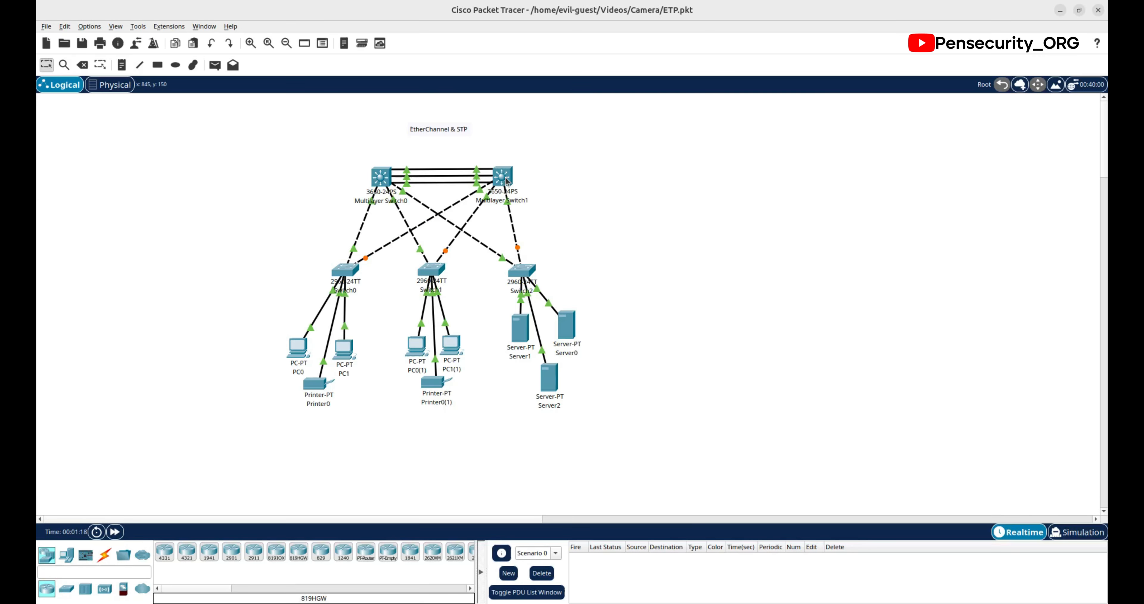
Step: Test inter-VLAN routing from Server2 by pinging the gateway 192.168.10.1
mouse_move(506, 180)
click(548, 383)
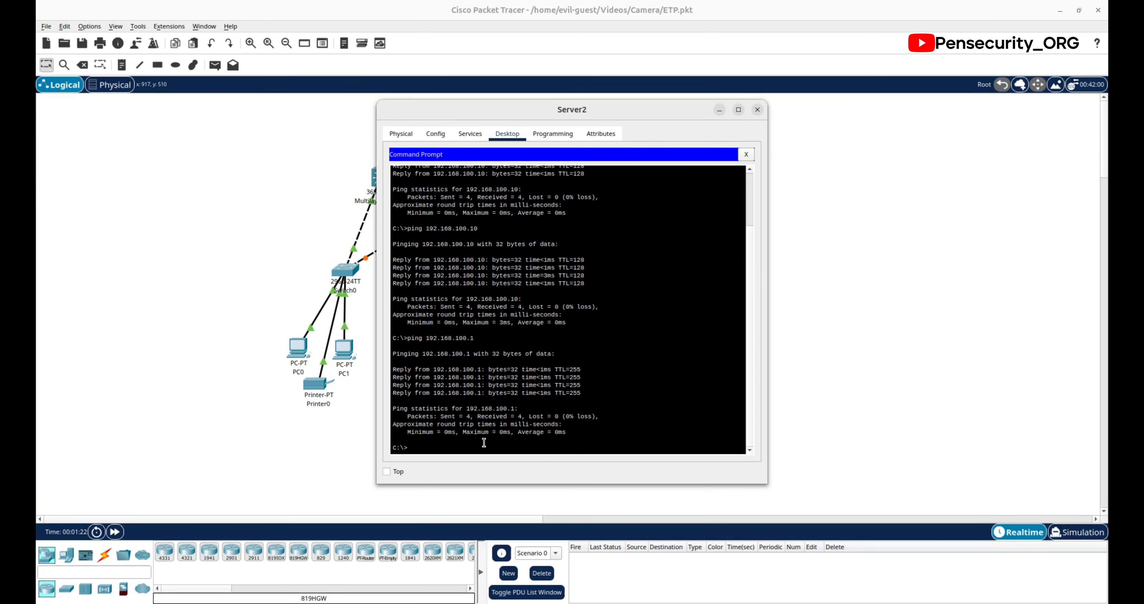
text(ping 192.168.10.1)
key(Return)
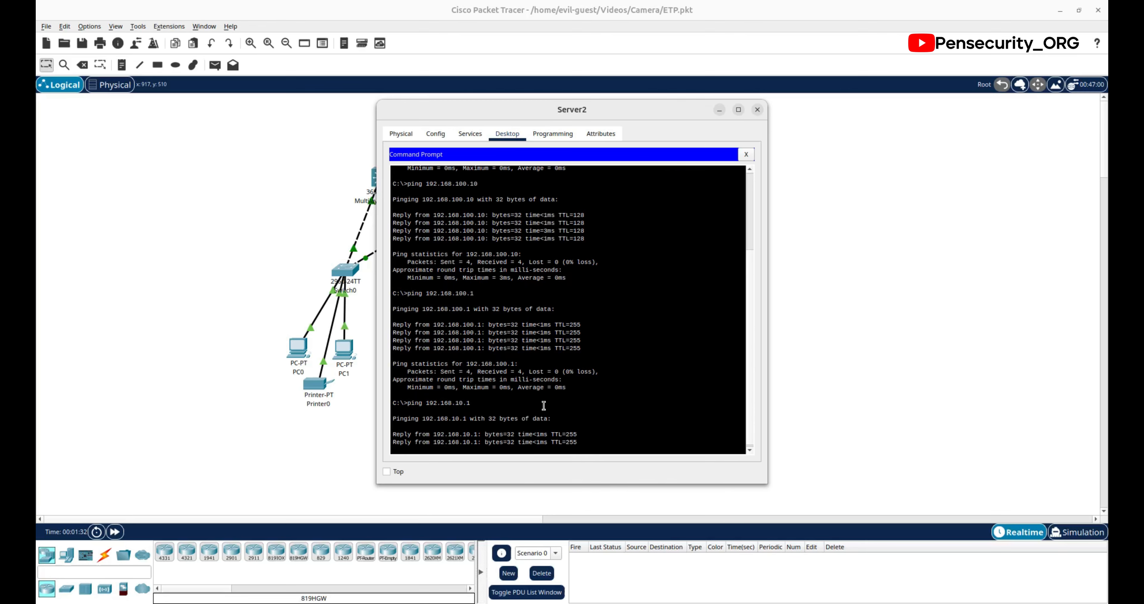
click(757, 110)
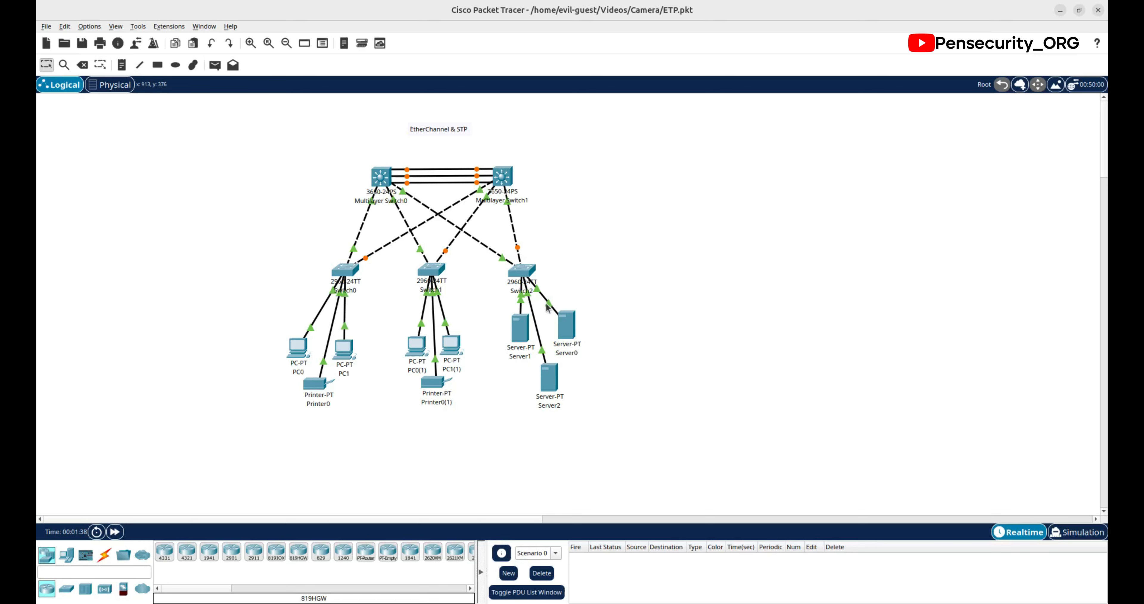
Step: Turn on the DHCP service on Server1's FastEthernet0 interface
mouse_move(518, 336)
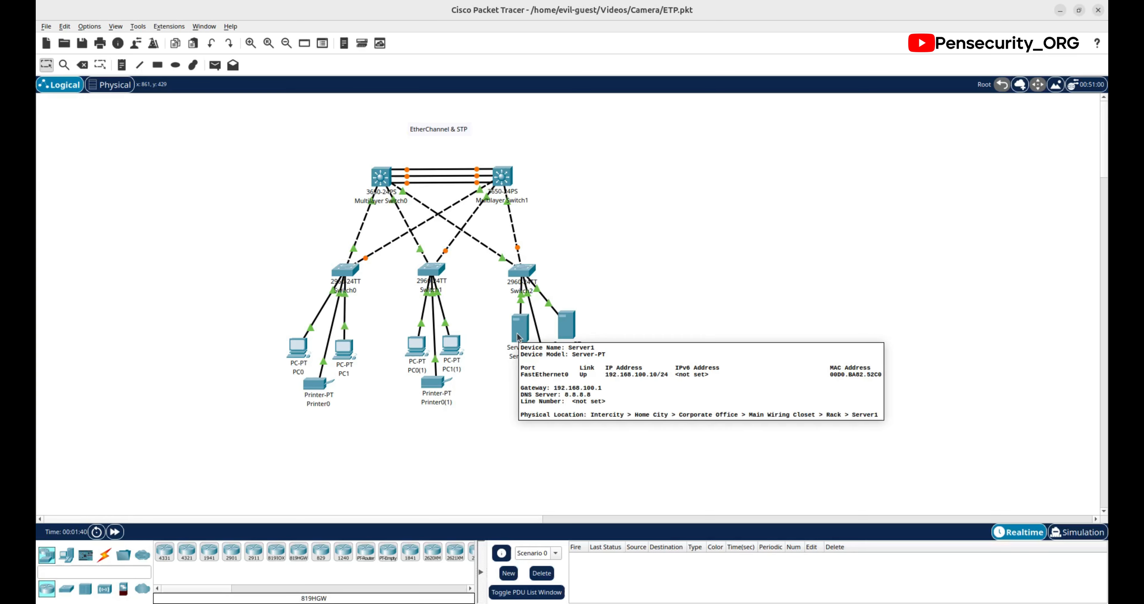
click(517, 333)
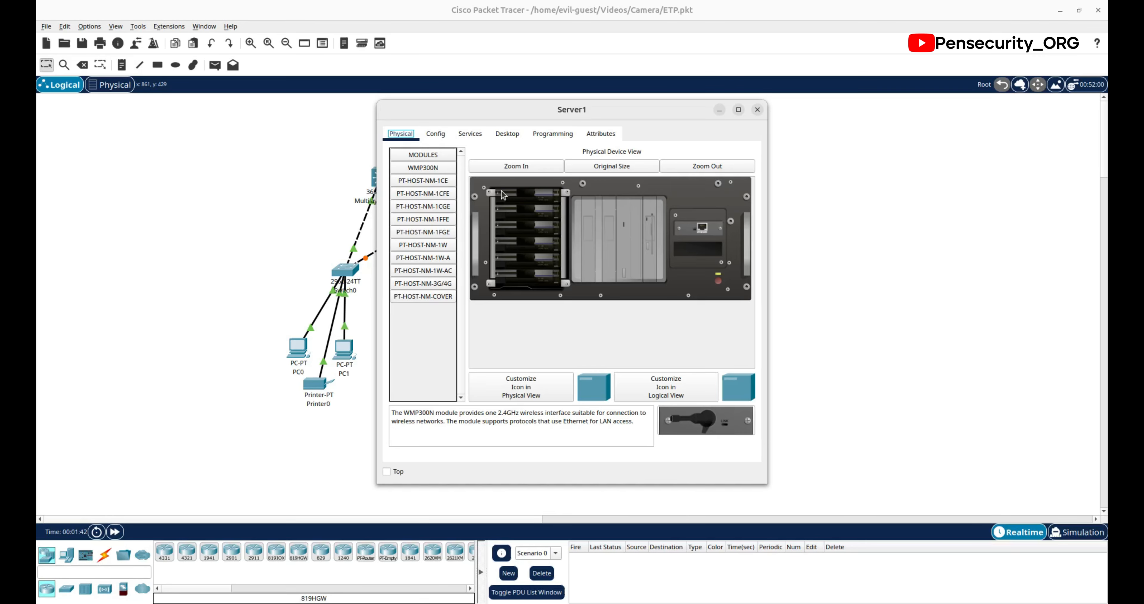
click(470, 133)
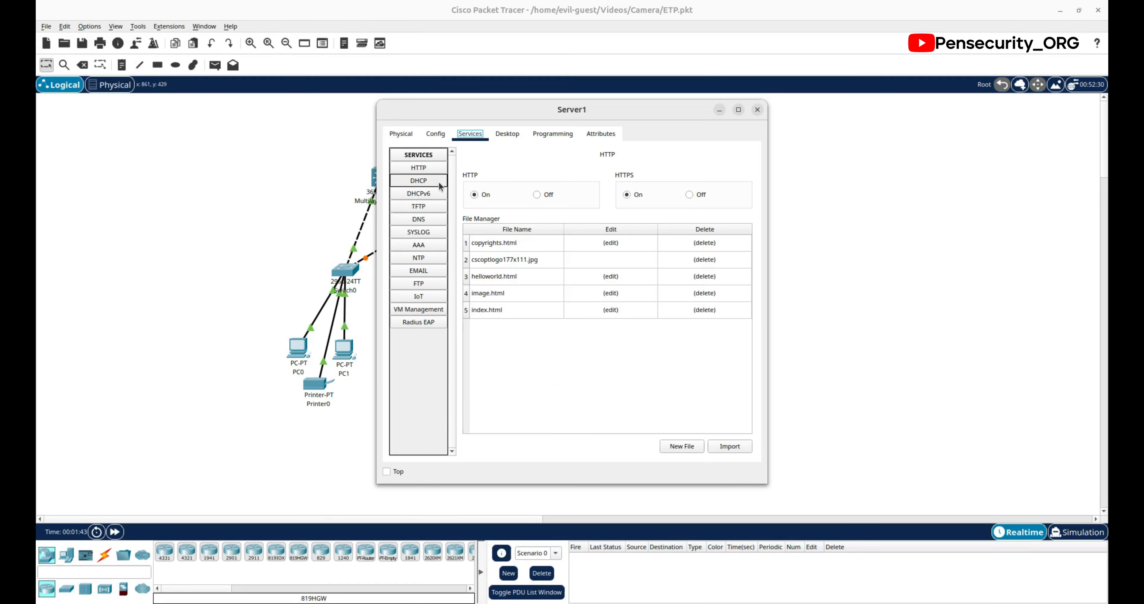
click(420, 182)
drag(632, 110, 800, 107)
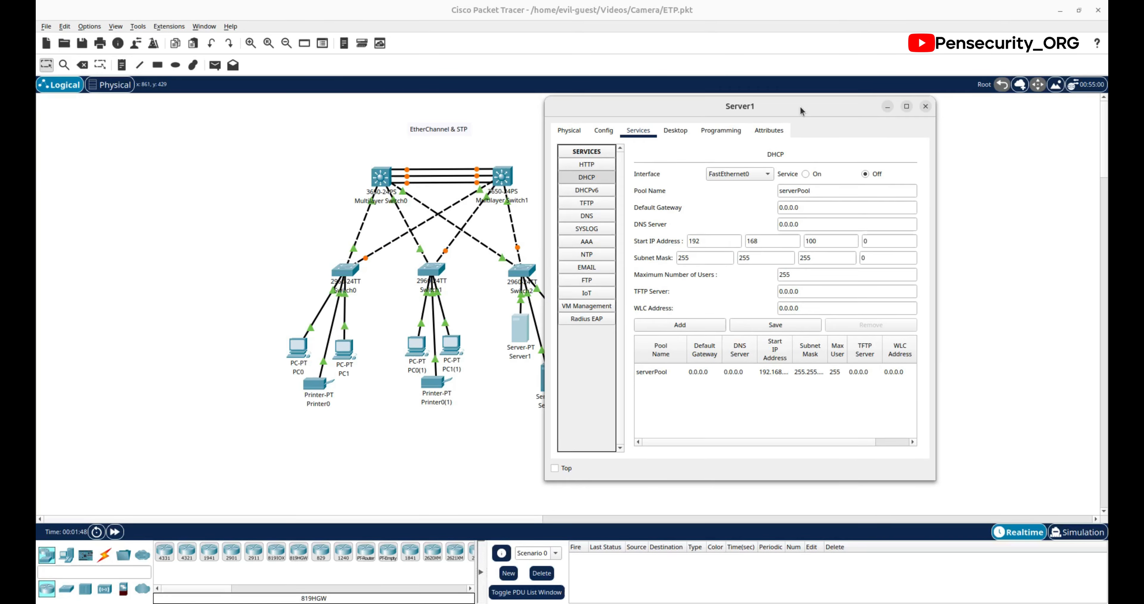
click(806, 175)
Step: Add a DHCP pool named USERPool with default gateway 192.168.10.1, DNS server 8.8.8.8 and start IP address 192.168.10.15
drag(798, 192, 772, 196)
text(USER)
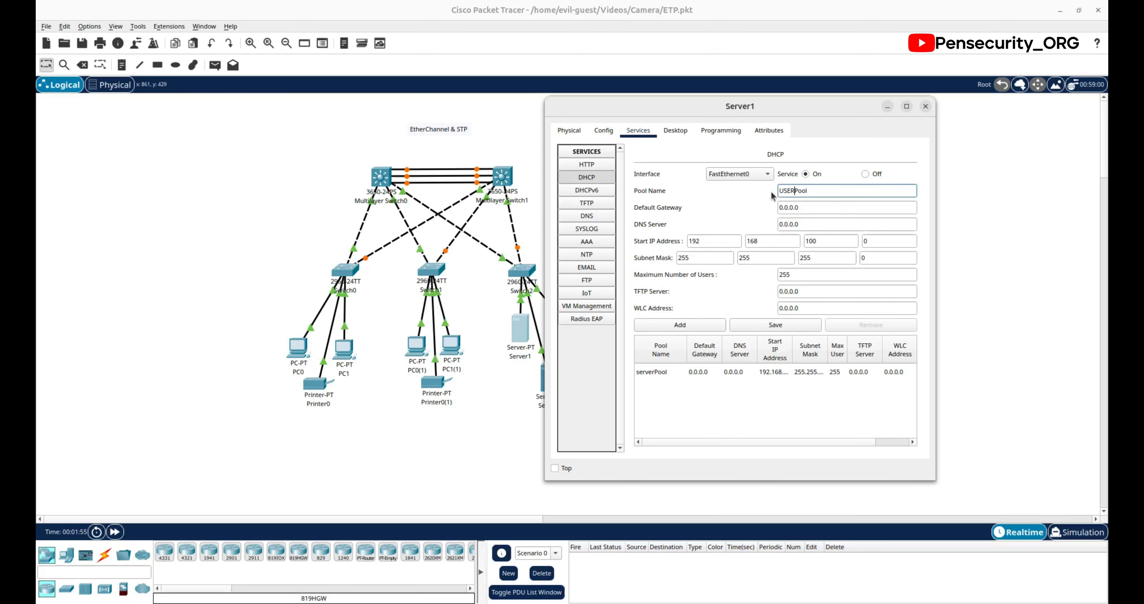
drag(811, 209, 775, 211)
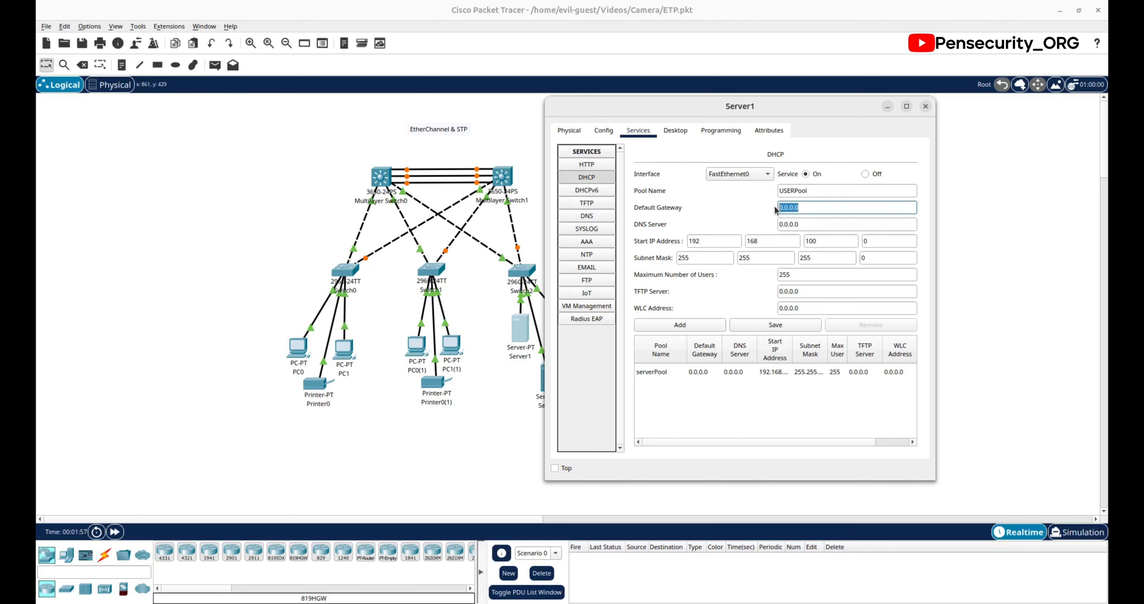
text(192.168.10.1)
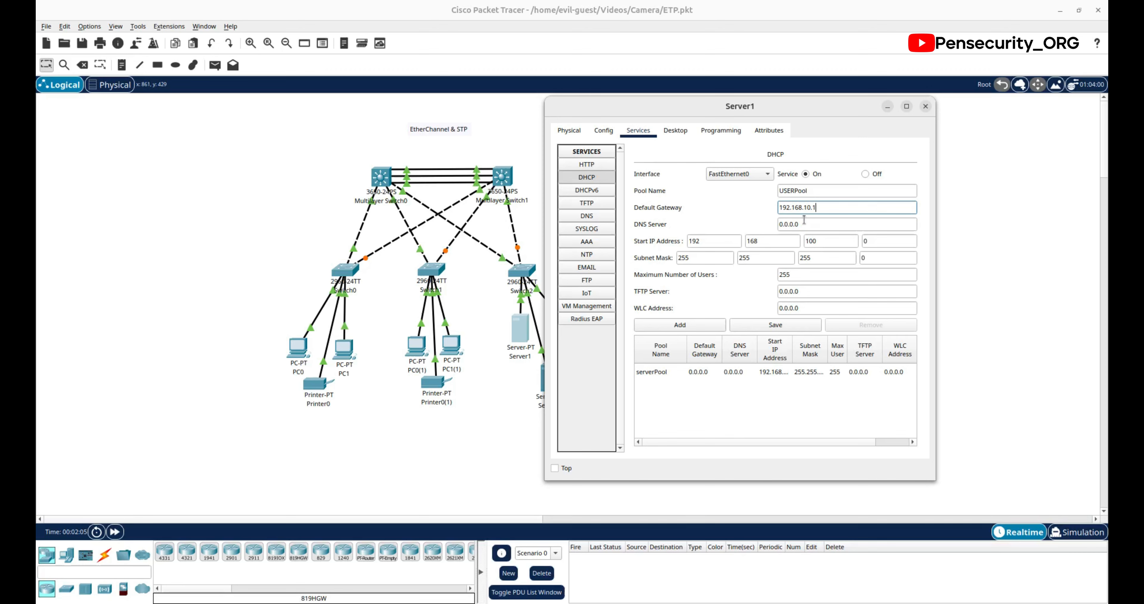
key(Tab)
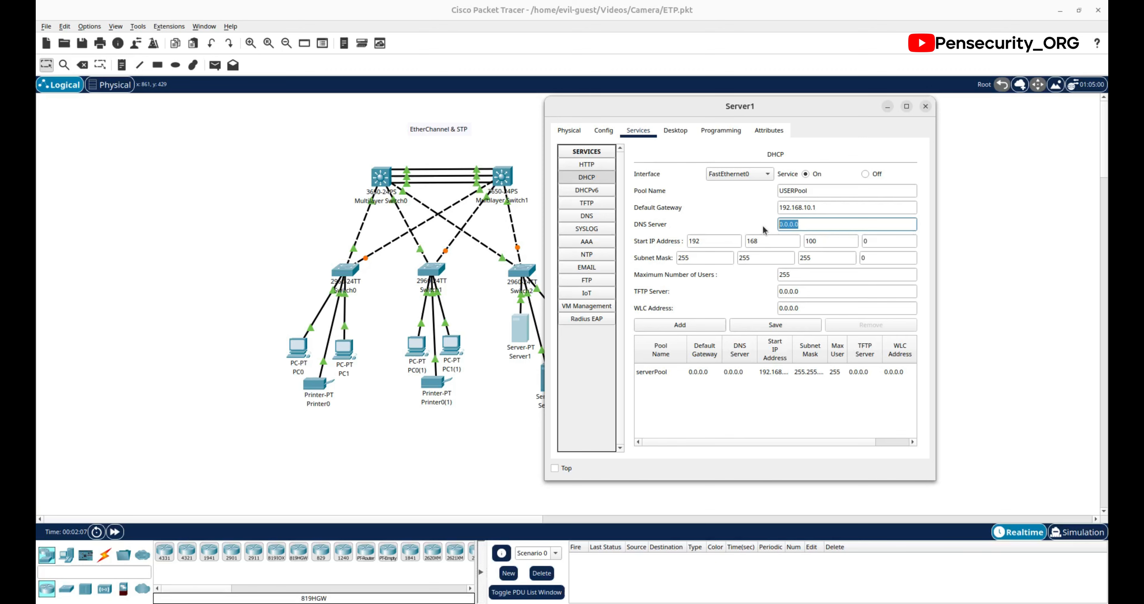
text(8.8.8.8)
double_click(811, 240)
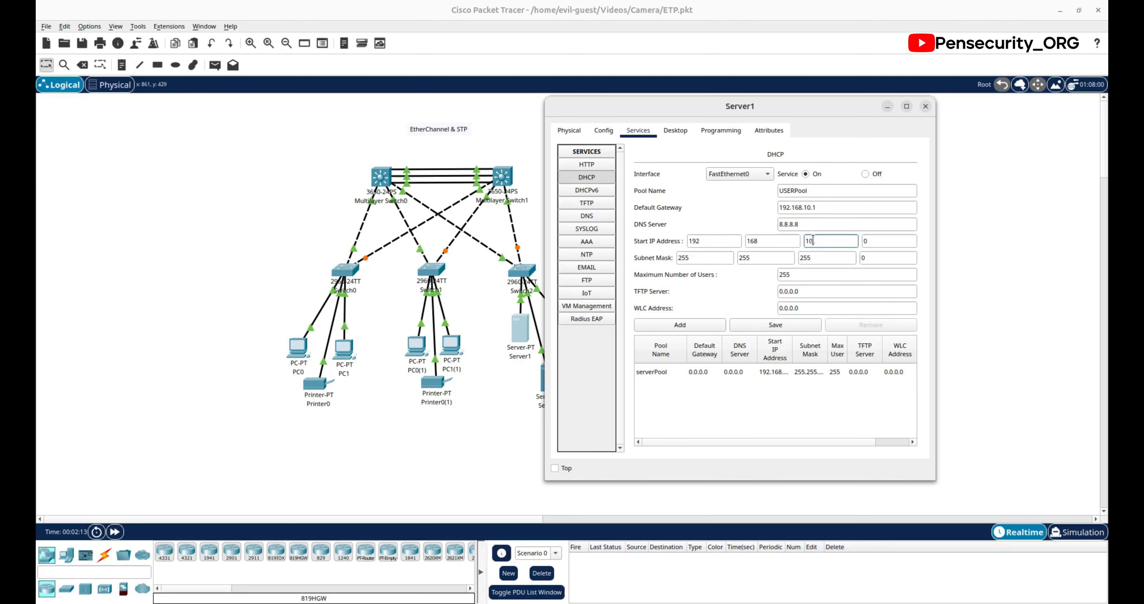
key(Tab)
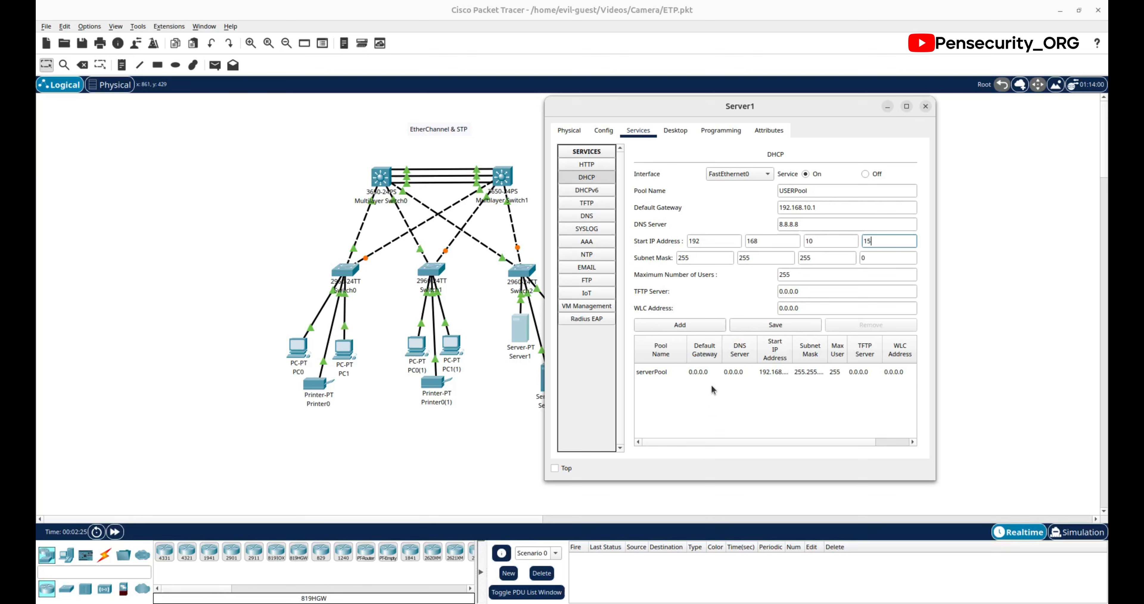
click(695, 324)
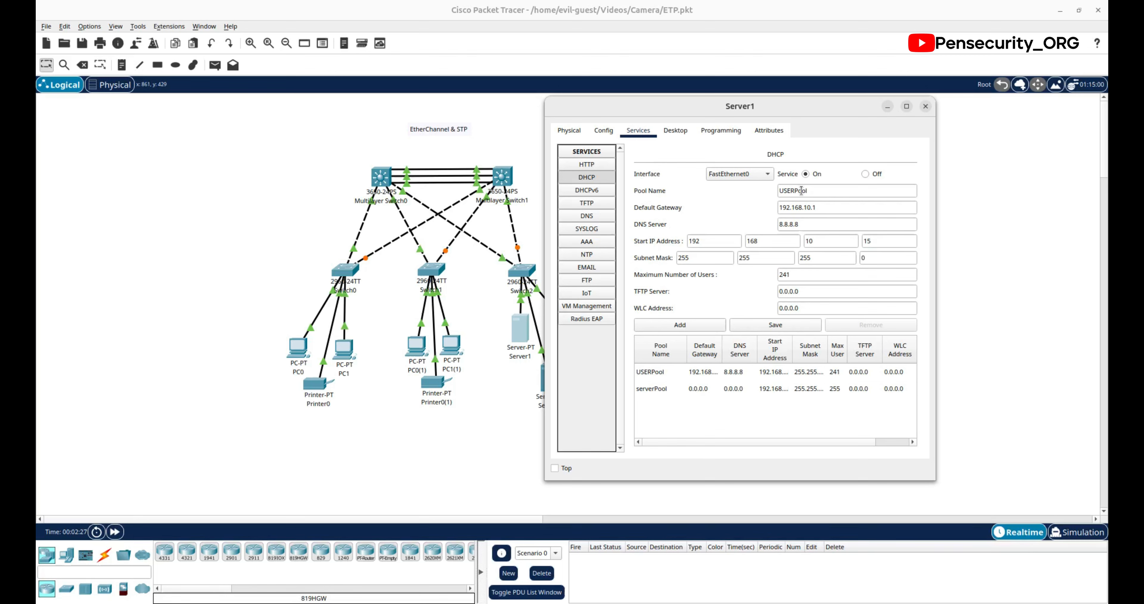
Step: Add a second DHCP pool named ADMINPool with default gateway 192.168.20.1 and start IP address 192.168.20.15, keeping the other settings
drag(796, 190, 776, 194)
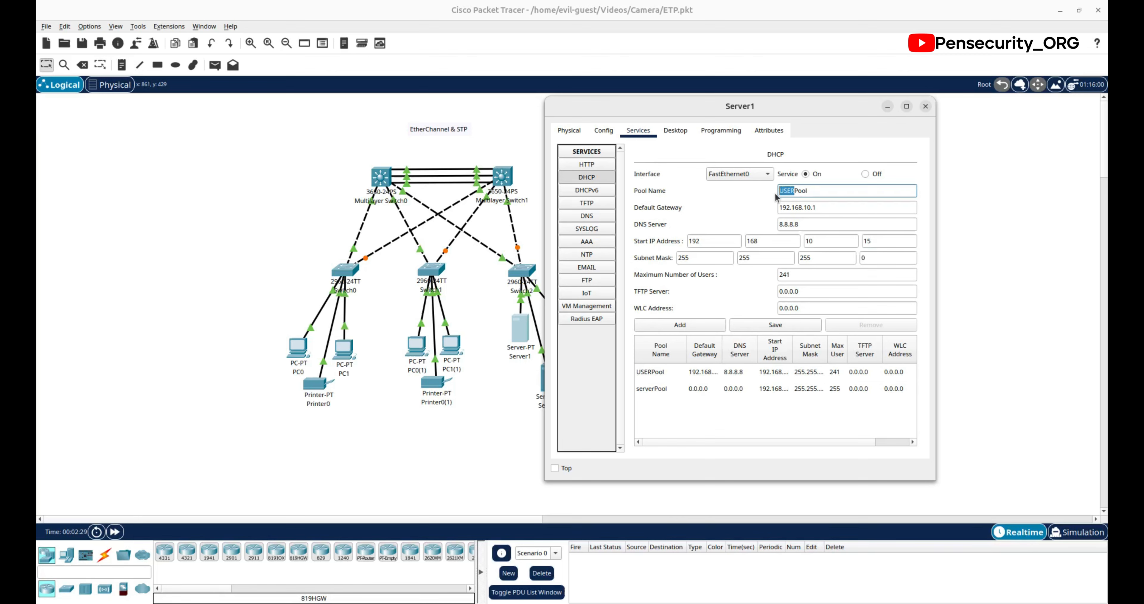
text(ADMIN)
drag(809, 208, 806, 240)
text(2)
text(2)
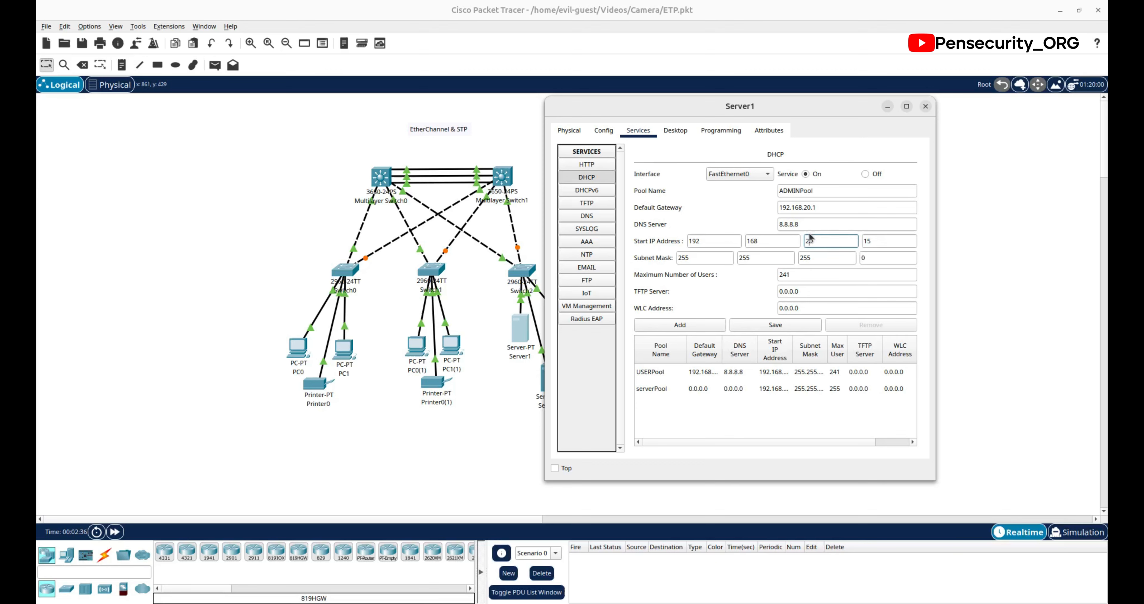
click(685, 327)
click(925, 106)
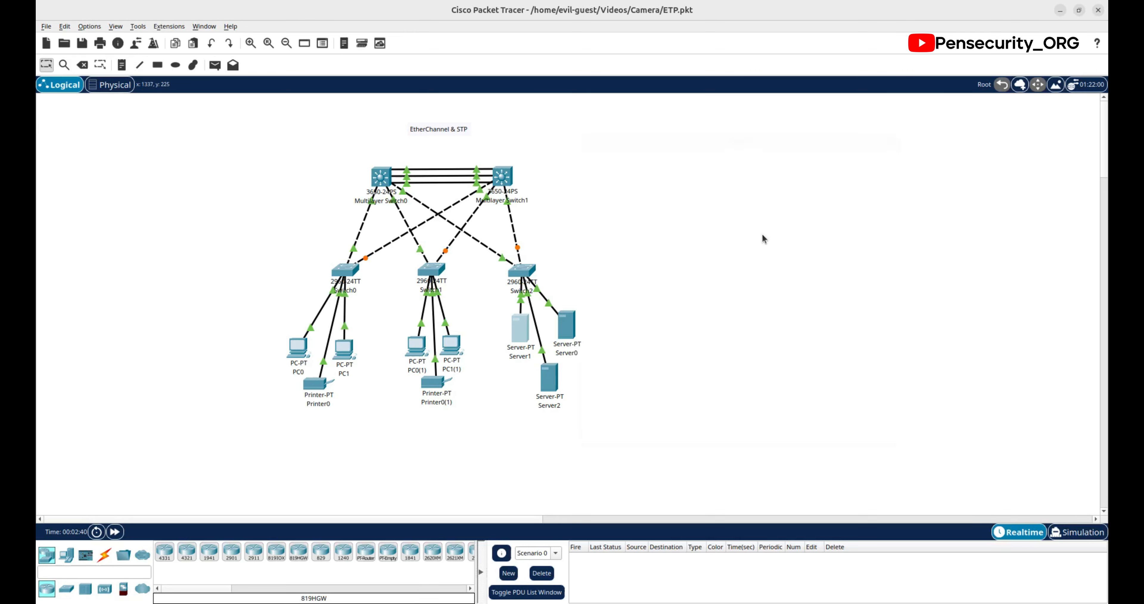
Step: Spread PC0 and PC1 apart in the topology and set PC0's IP configuration to DHCP, switching briefly to static to repeat the request
drag(300, 340, 355, 348)
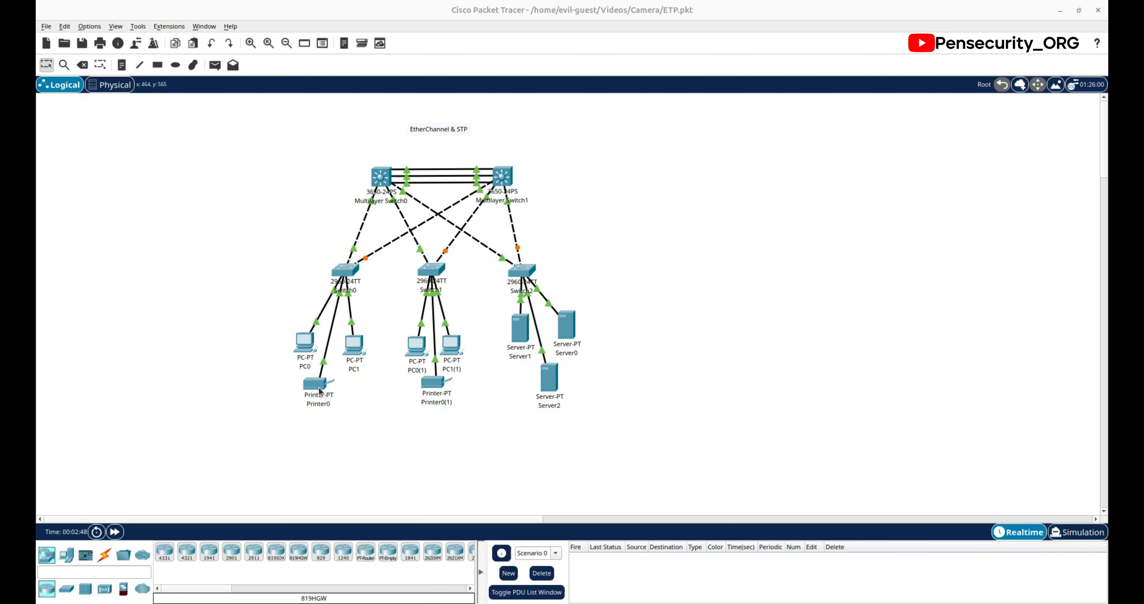
click(307, 344)
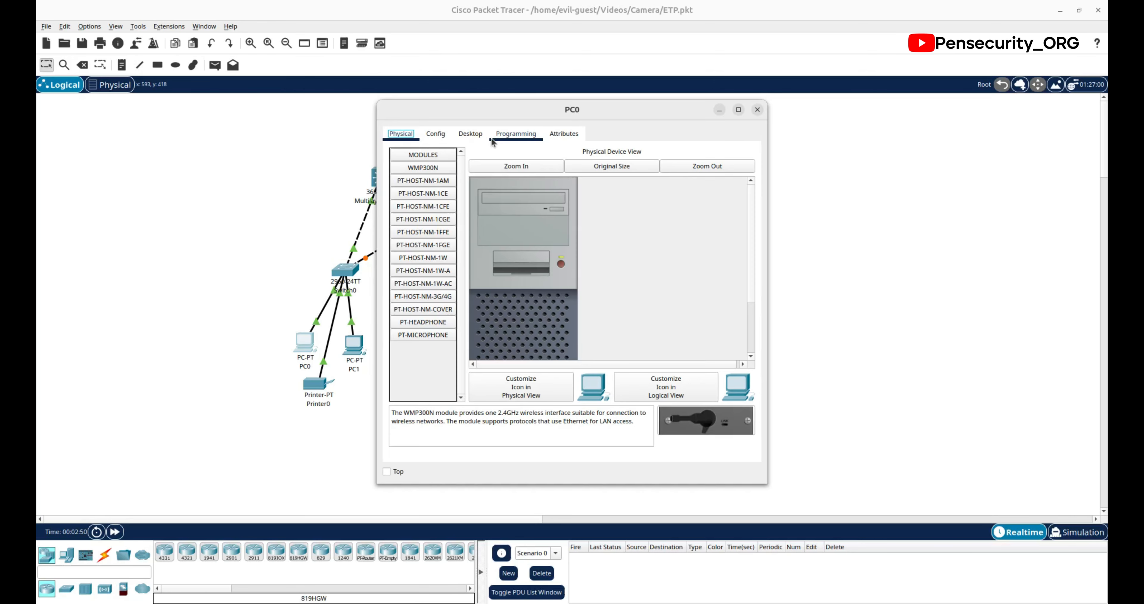
click(471, 134)
click(455, 179)
click(399, 204)
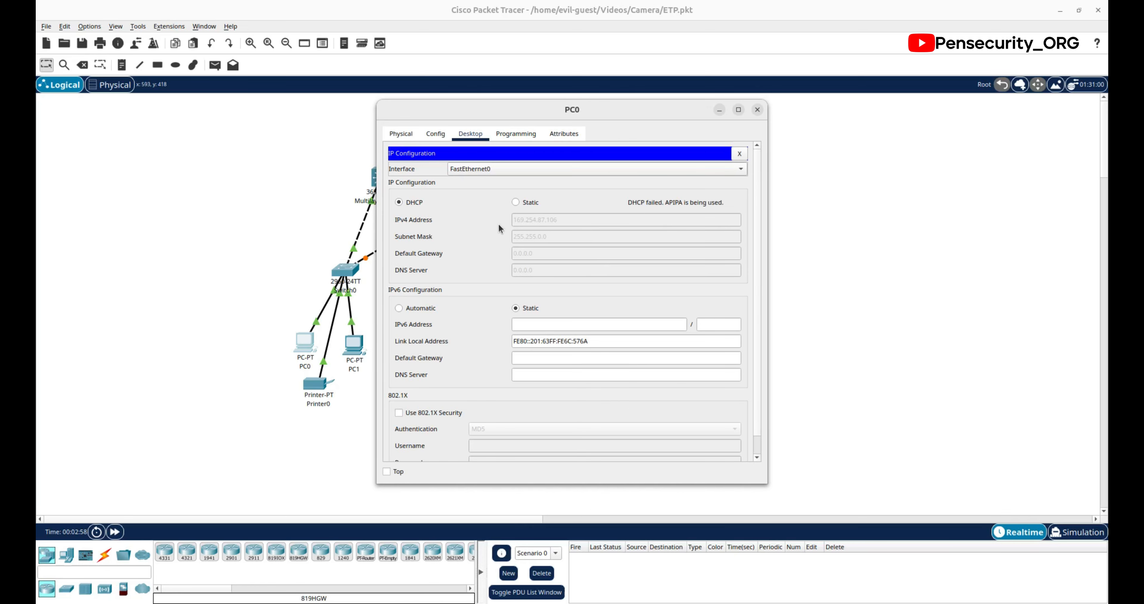
click(516, 202)
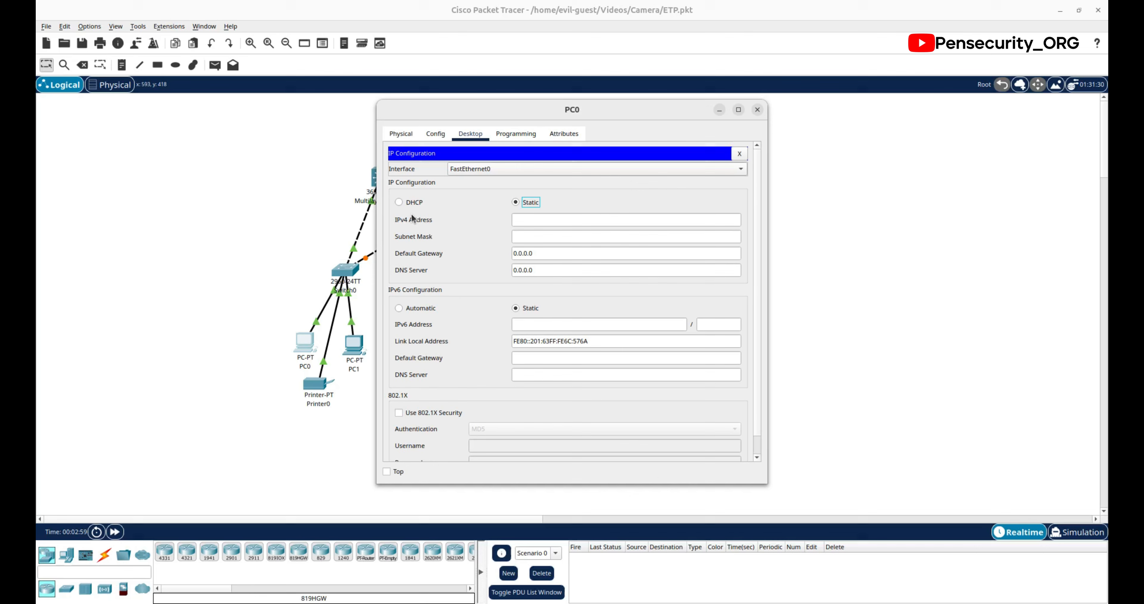
click(399, 202)
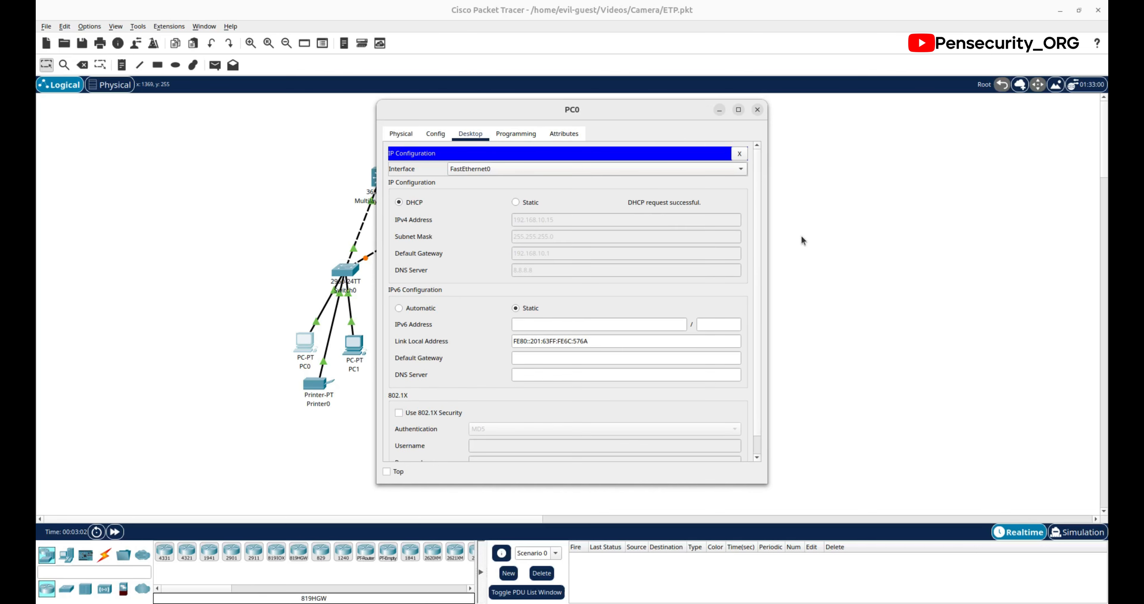
key(Escape)
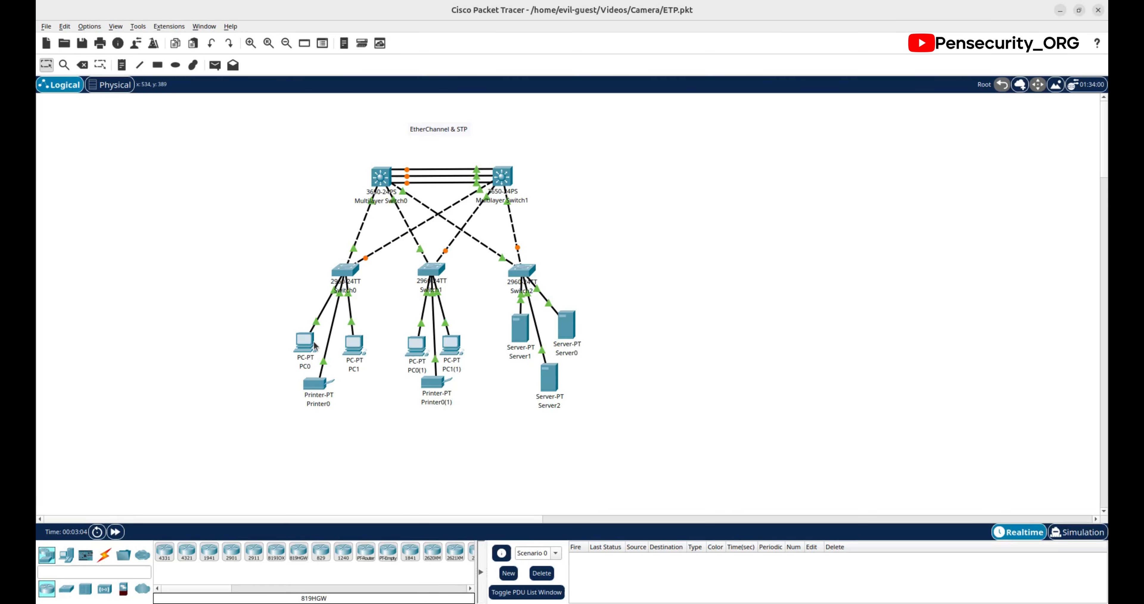
Step: Set PC1's IP configuration on FastEthernet0 to DHCP
click(348, 348)
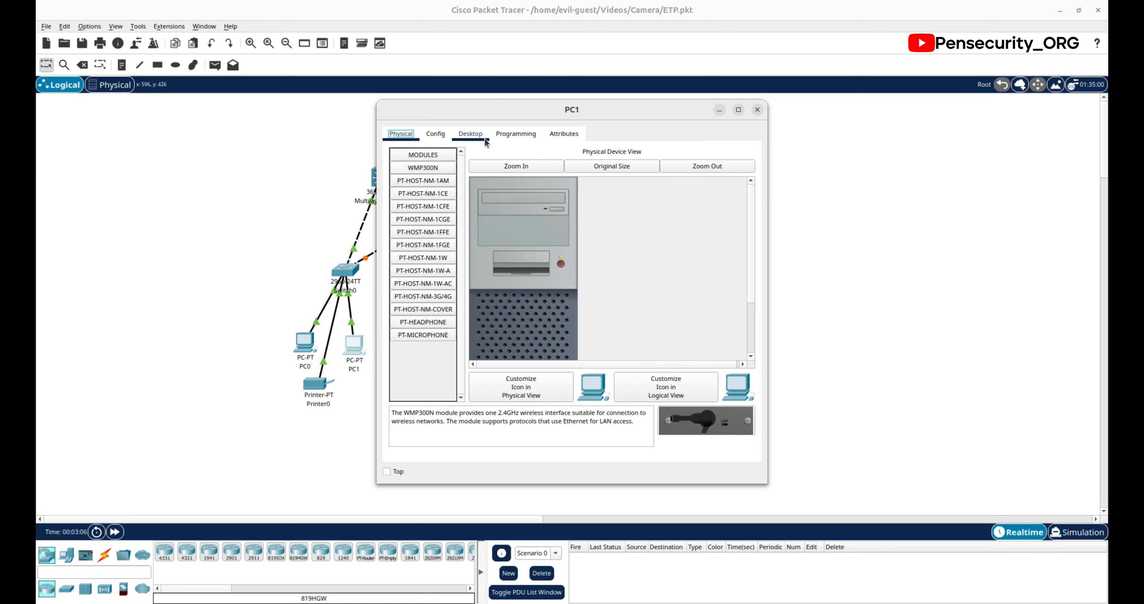
click(484, 139)
click(433, 177)
click(409, 202)
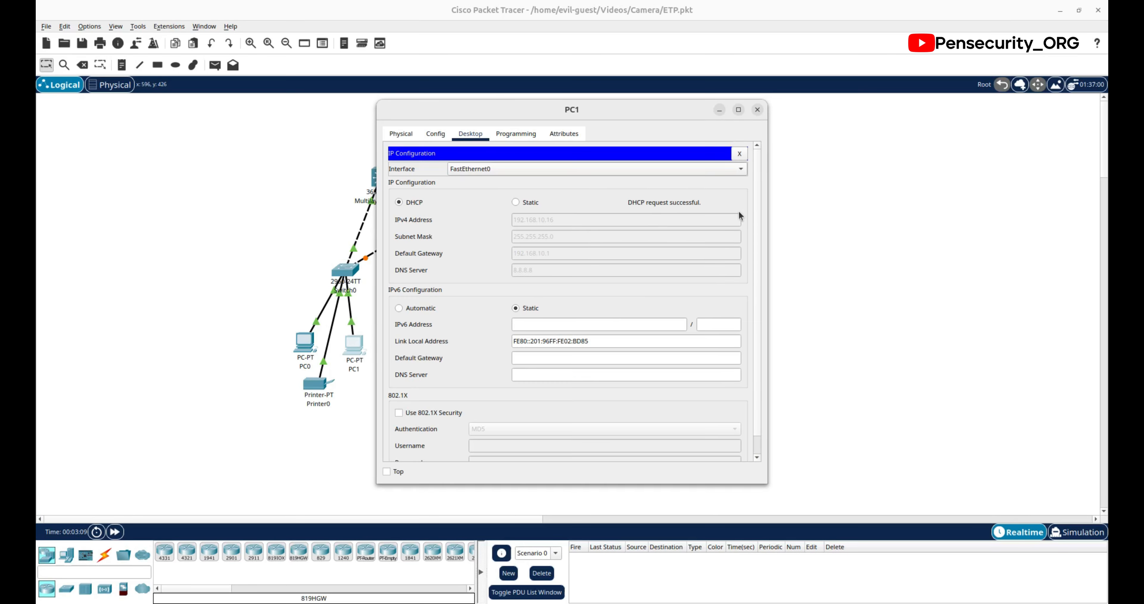
click(757, 109)
Step: Set Printer0's IPv4 gateway and DNS assignment to DHCP
click(318, 382)
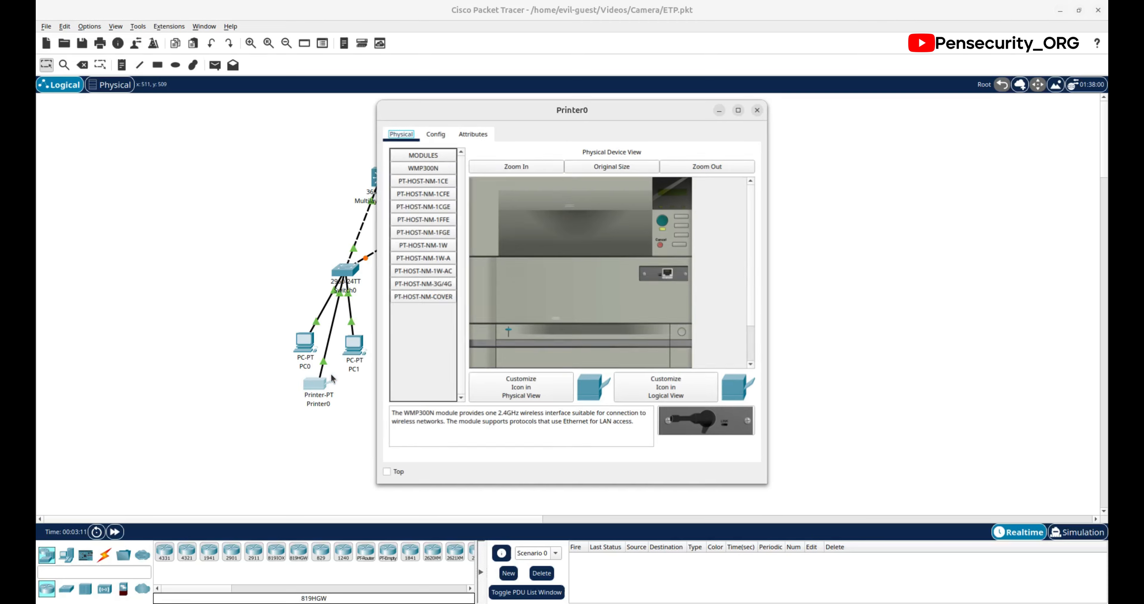
click(435, 134)
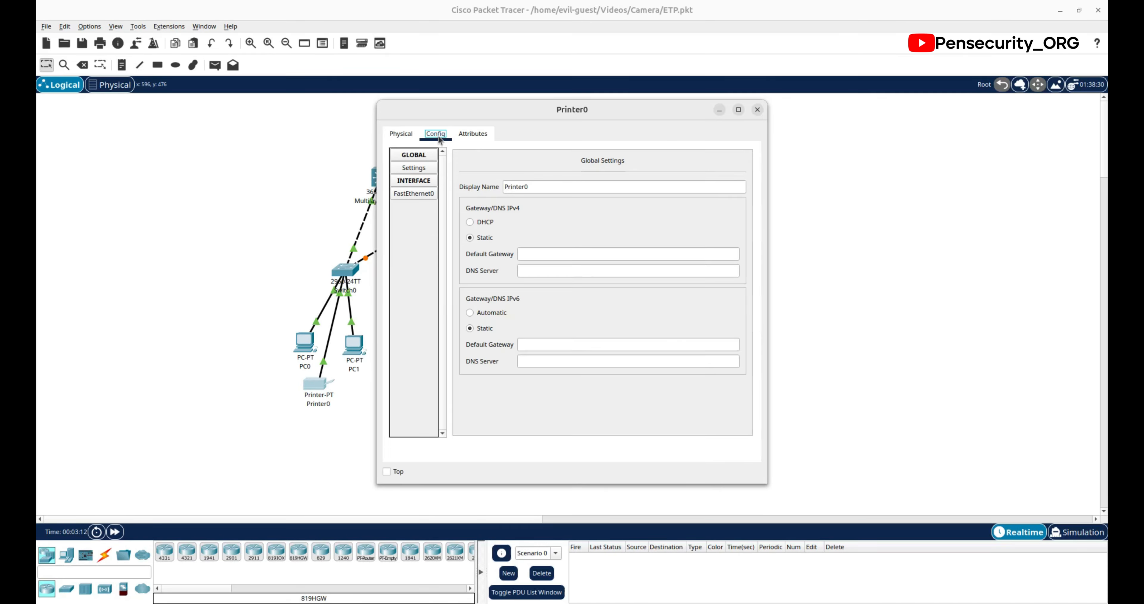
click(469, 222)
click(758, 111)
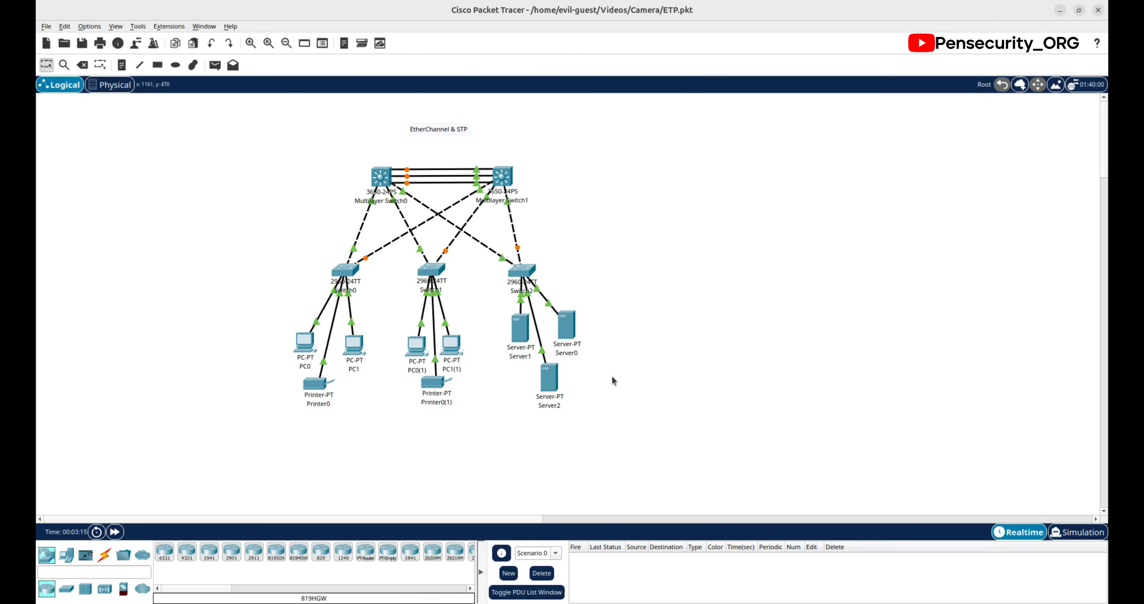
Step: Set the IP configuration of PC0(1) on FastEthernet0 to DHCP
click(407, 347)
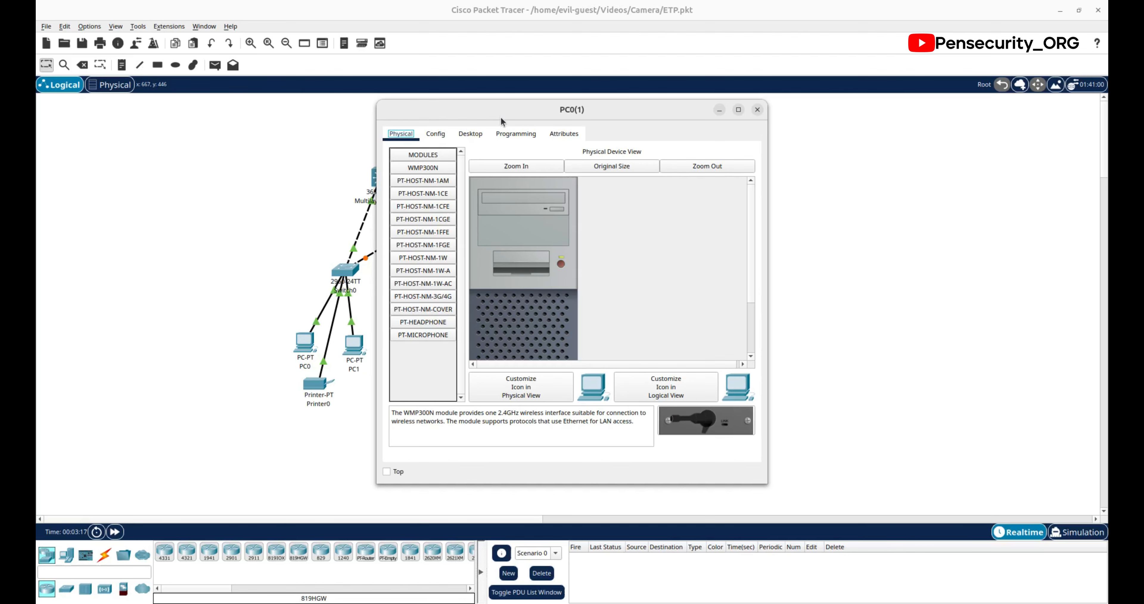
click(470, 133)
click(422, 178)
click(399, 202)
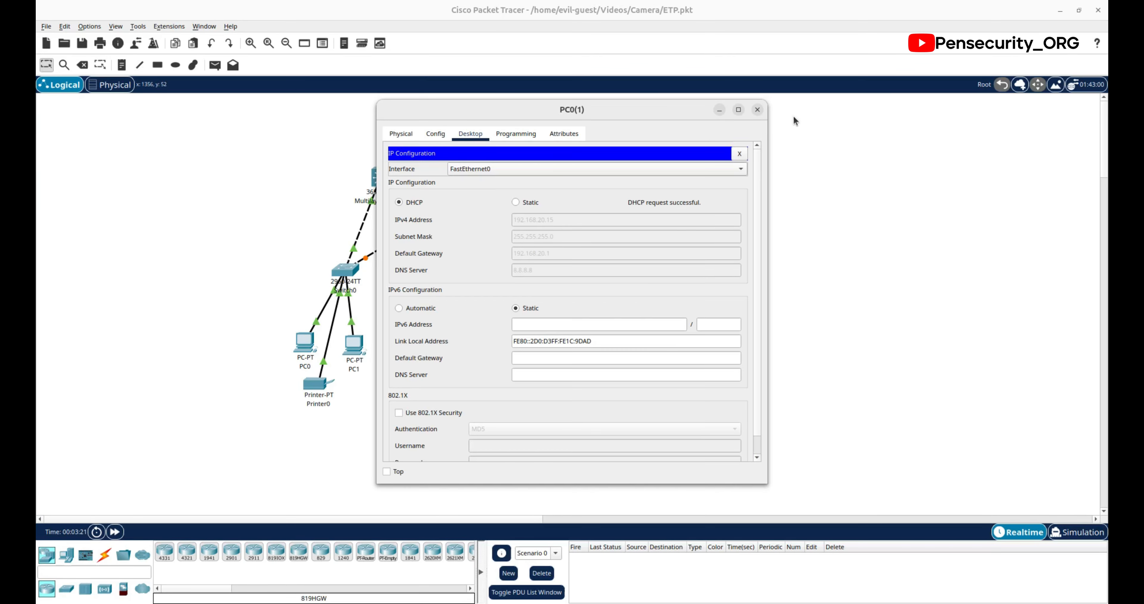
click(757, 110)
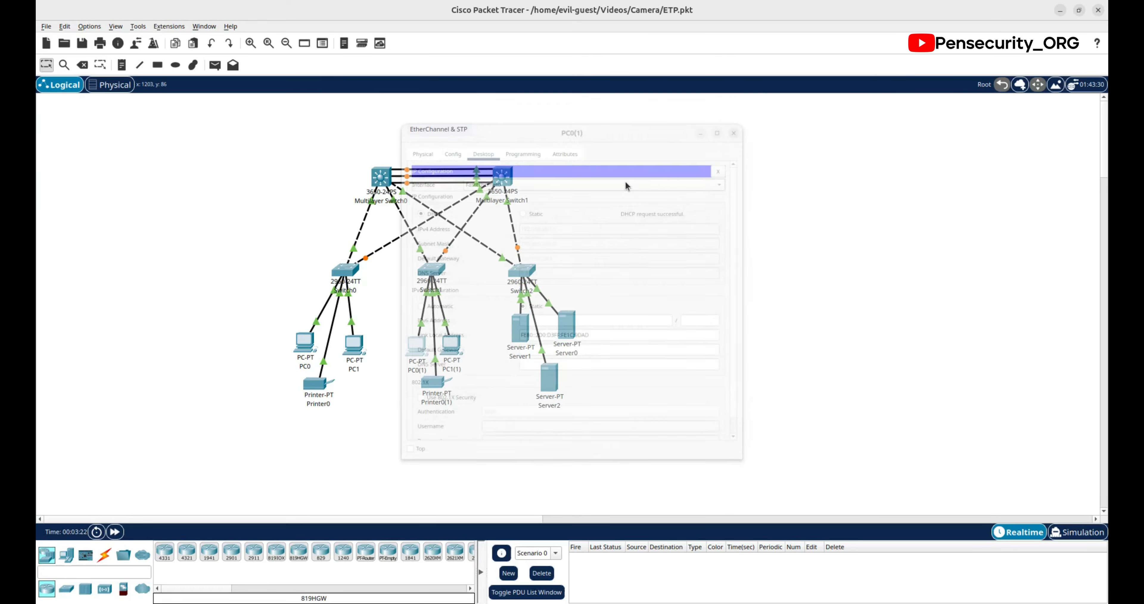
Step: Set the IP configuration of PC1(1) on FastEthernet0 to DHCP
click(446, 348)
click(470, 134)
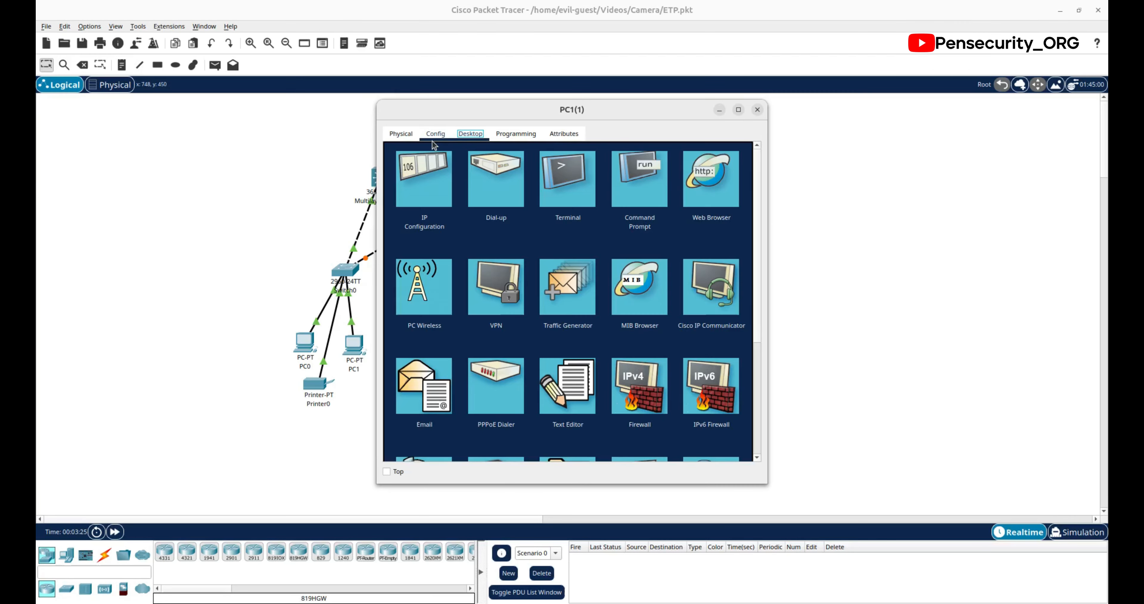
click(419, 184)
click(399, 202)
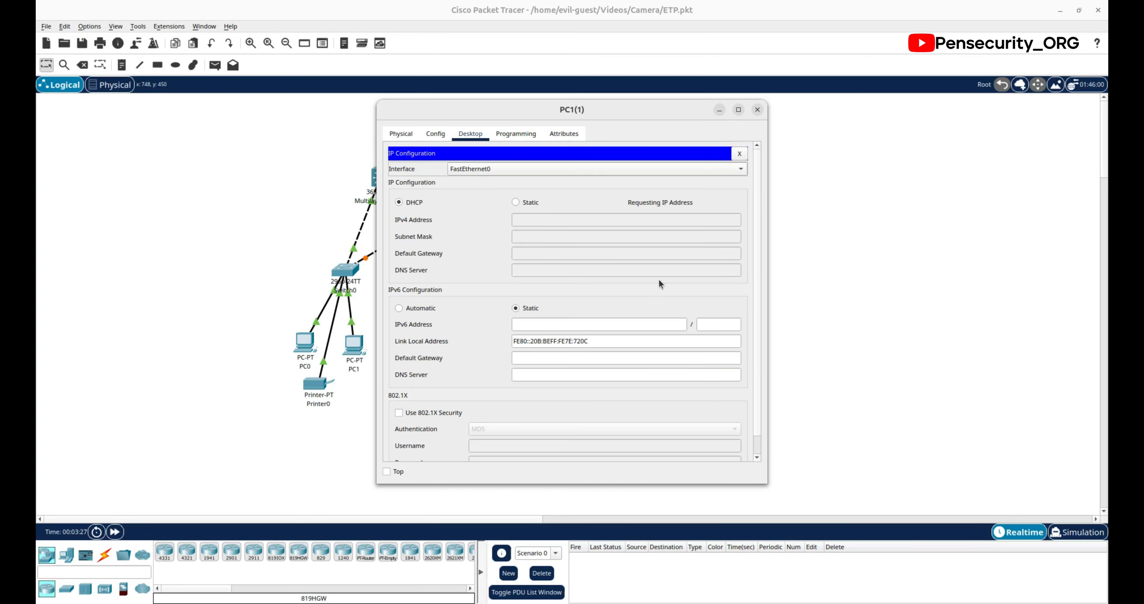
click(757, 109)
Step: Set the IPv4 gateway and DNS assignment of Printer0(1) to DHCP
click(316, 383)
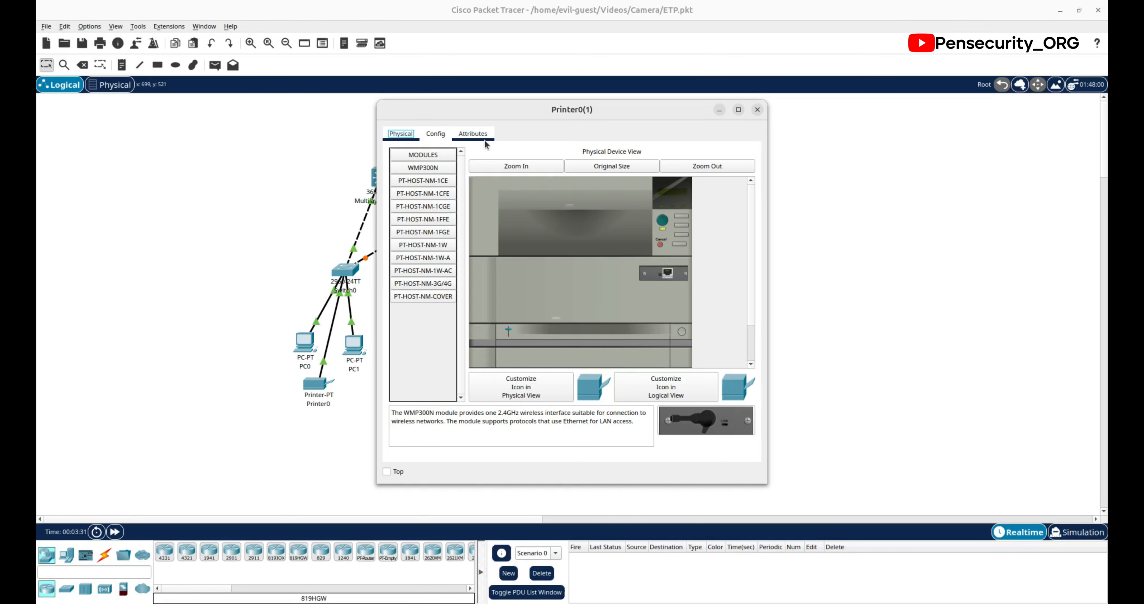
click(444, 138)
click(479, 225)
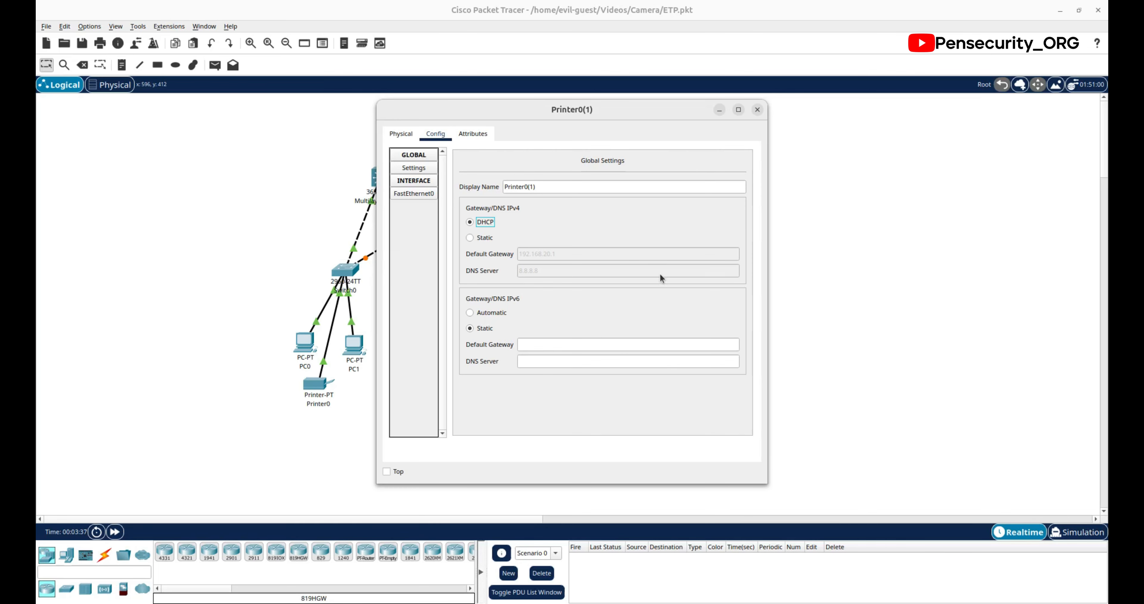
click(757, 111)
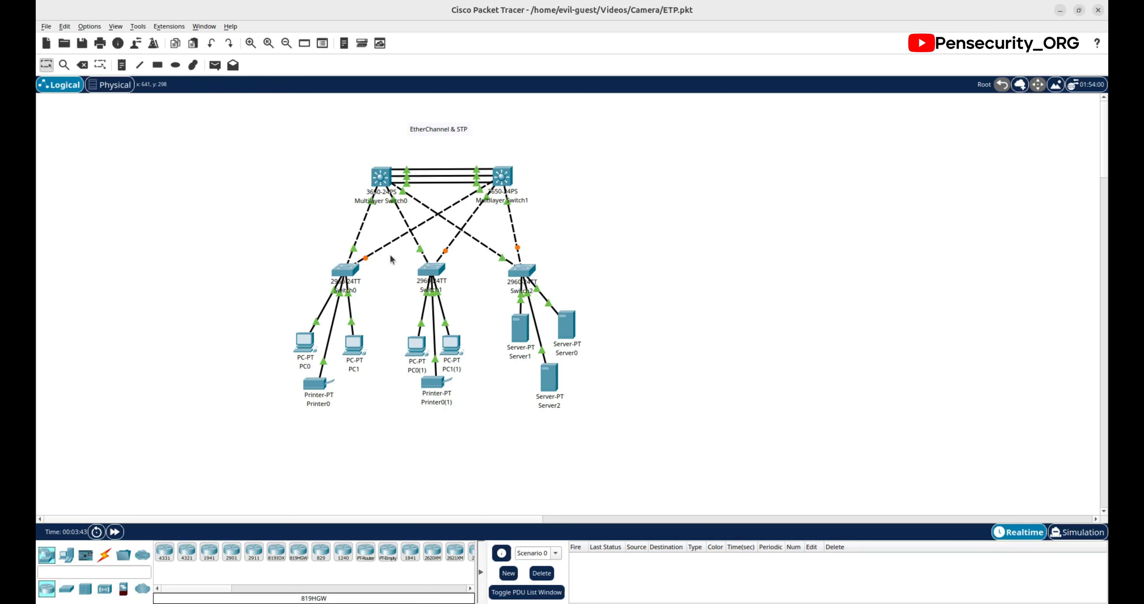
Step: Run show etherchannel summary in privileged mode on Multilayer Switch0 and examine the port-channel's protocol and member ports
click(384, 186)
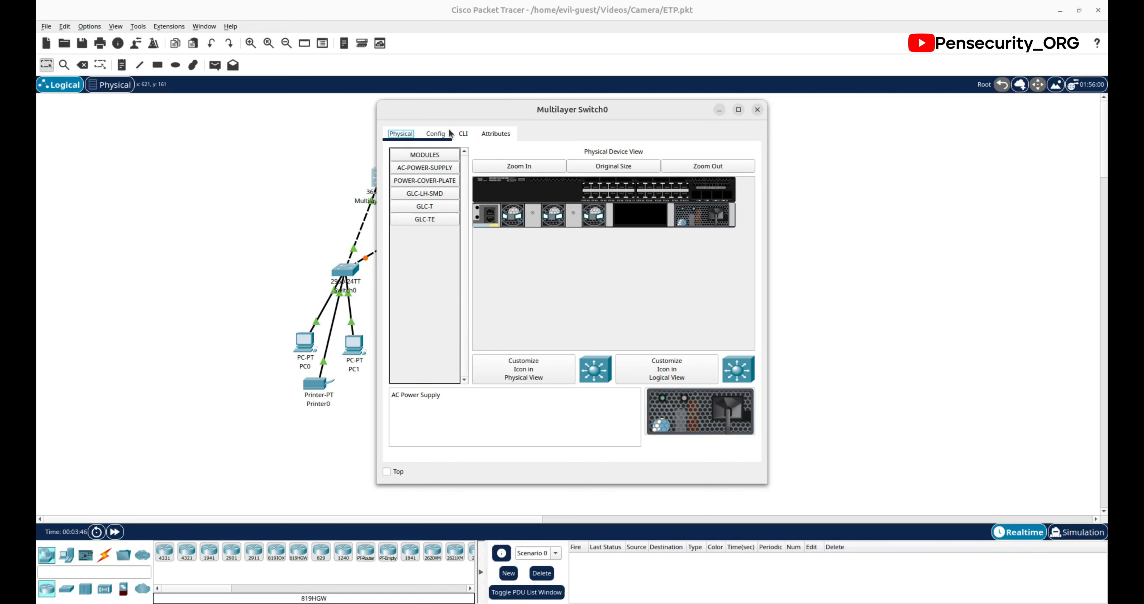
click(463, 133)
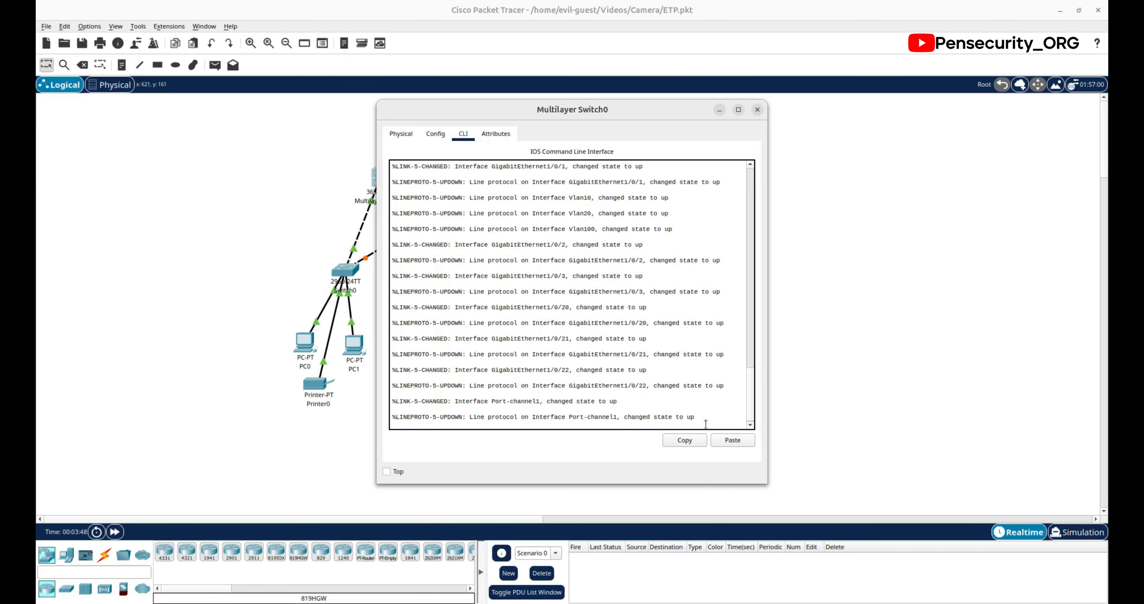
key(Return)
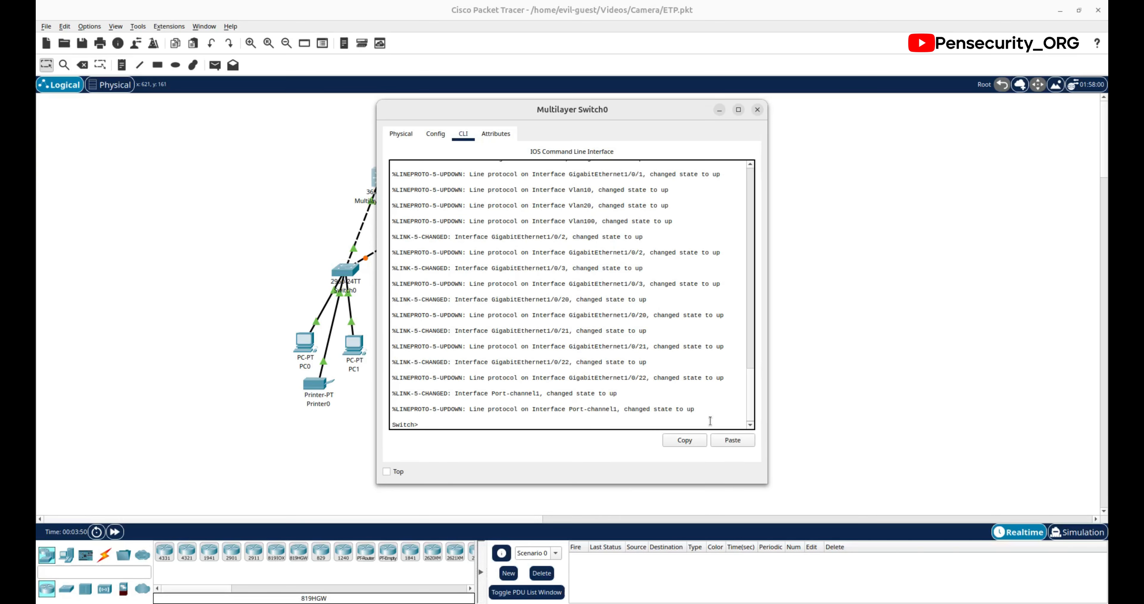
text(en)
key(Return)
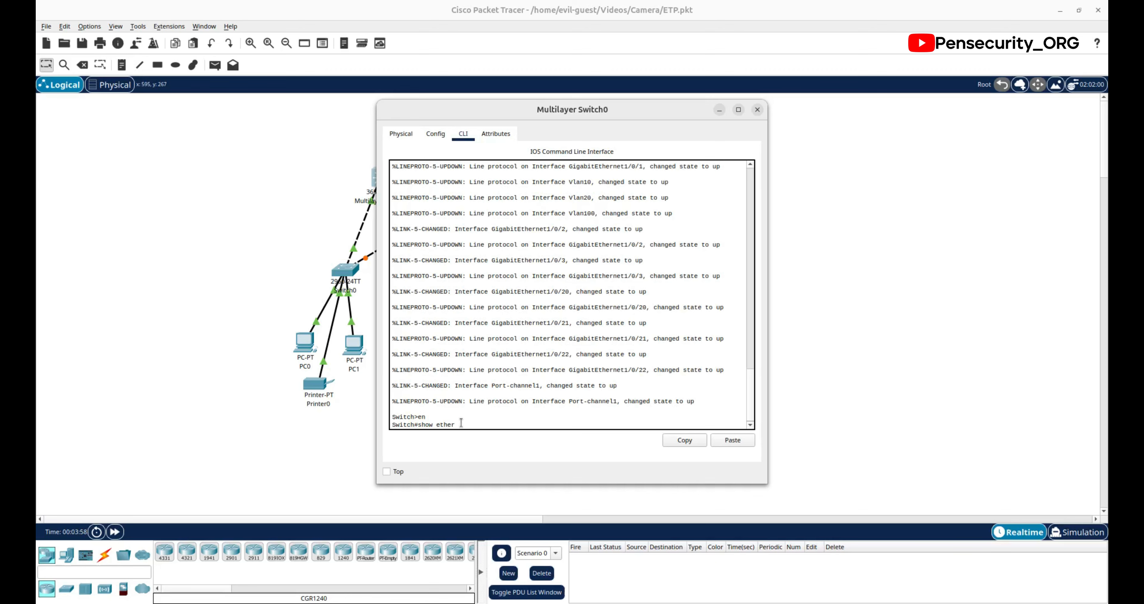
text(nnel summary)
key(Return)
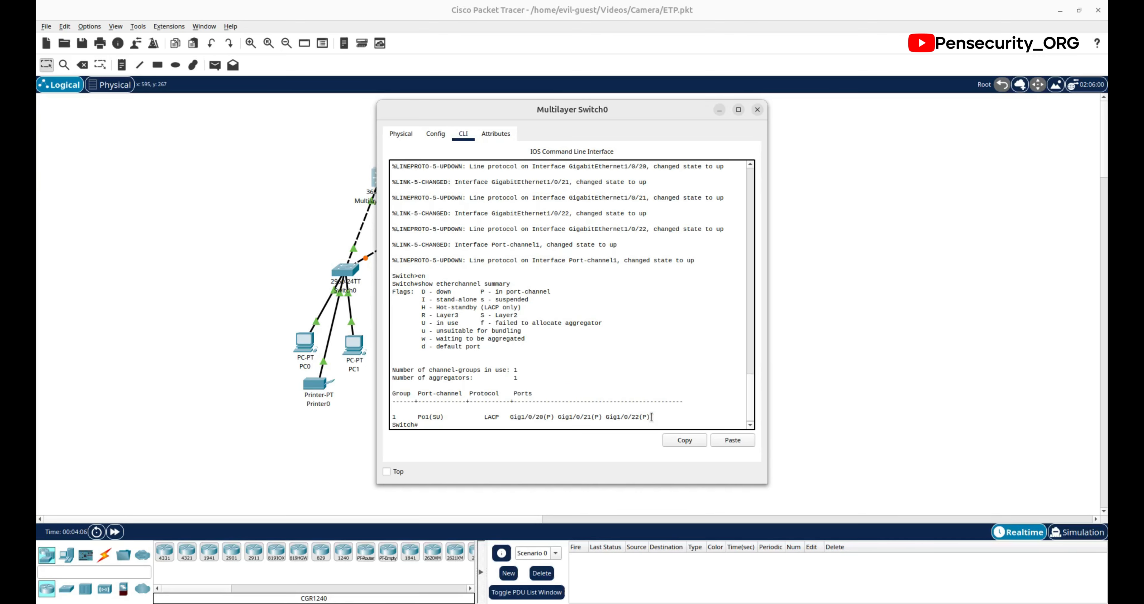
drag(655, 417, 418, 412)
click(496, 417)
Step: Copy the text "etherchannel summary" from Multilayer Switch0's command line and close the switch window
mouse_move(514, 278)
mouse_down()
mouse_move(491, 286)
mouse_move(505, 287)
mouse_up()
drag(512, 285, 441, 282)
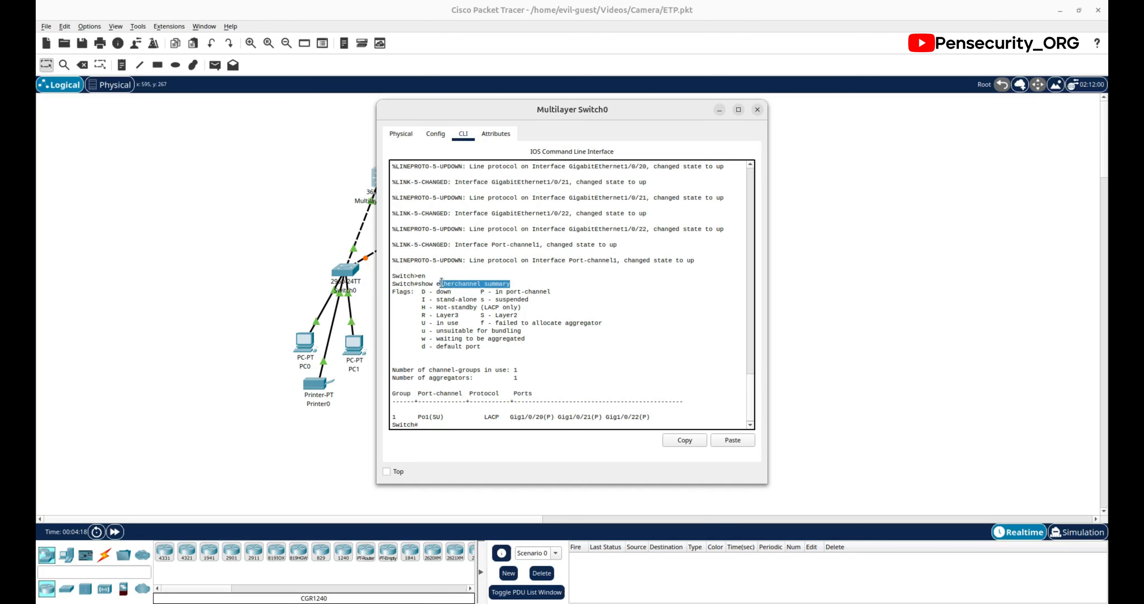
right_click(443, 284)
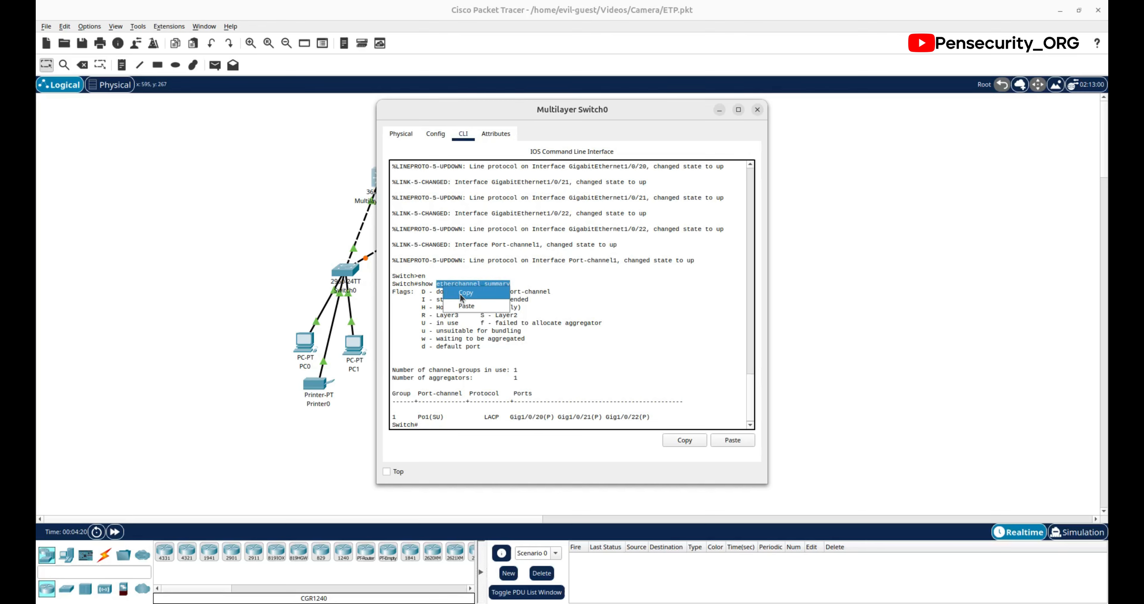
click(458, 294)
click(827, 315)
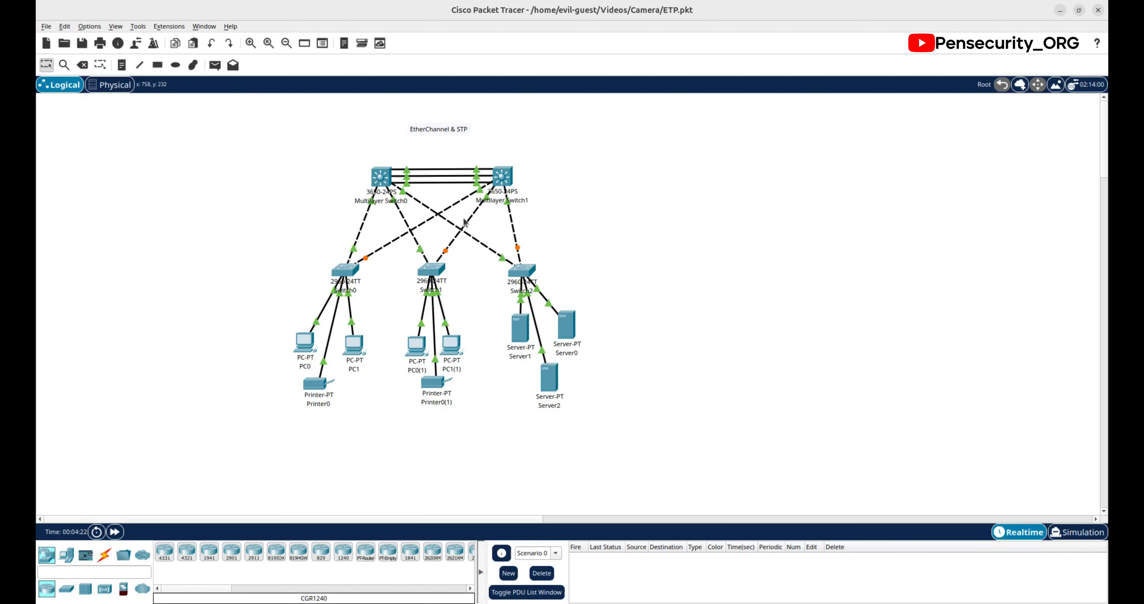
Step: Enter privileged mode on Multilayer Switch1 and try to run the copied command etherchannel summary
click(506, 173)
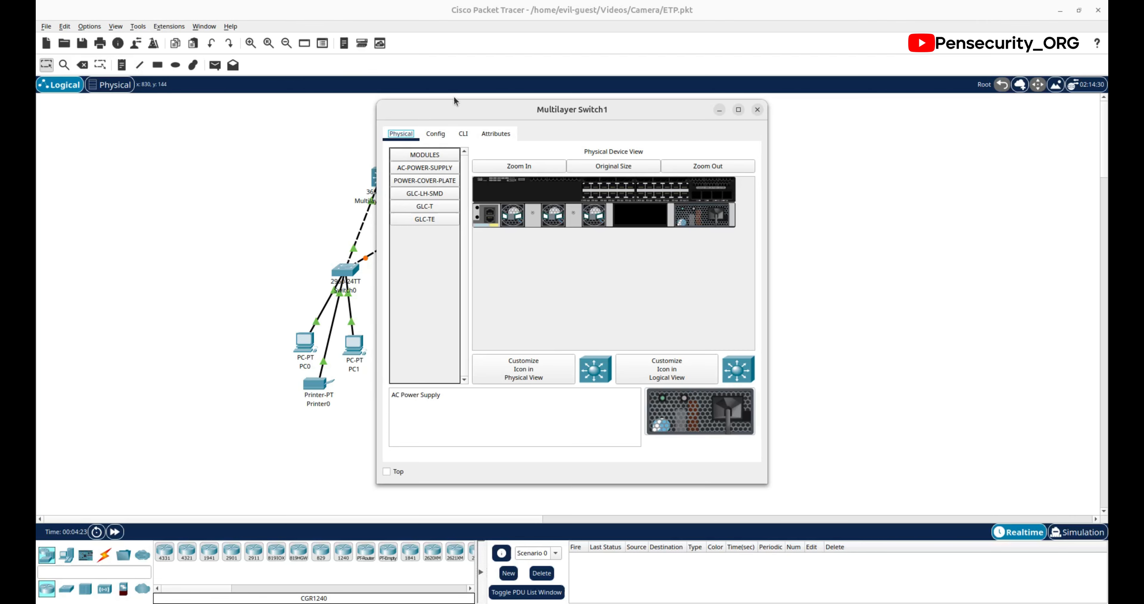
click(462, 133)
key(Return)
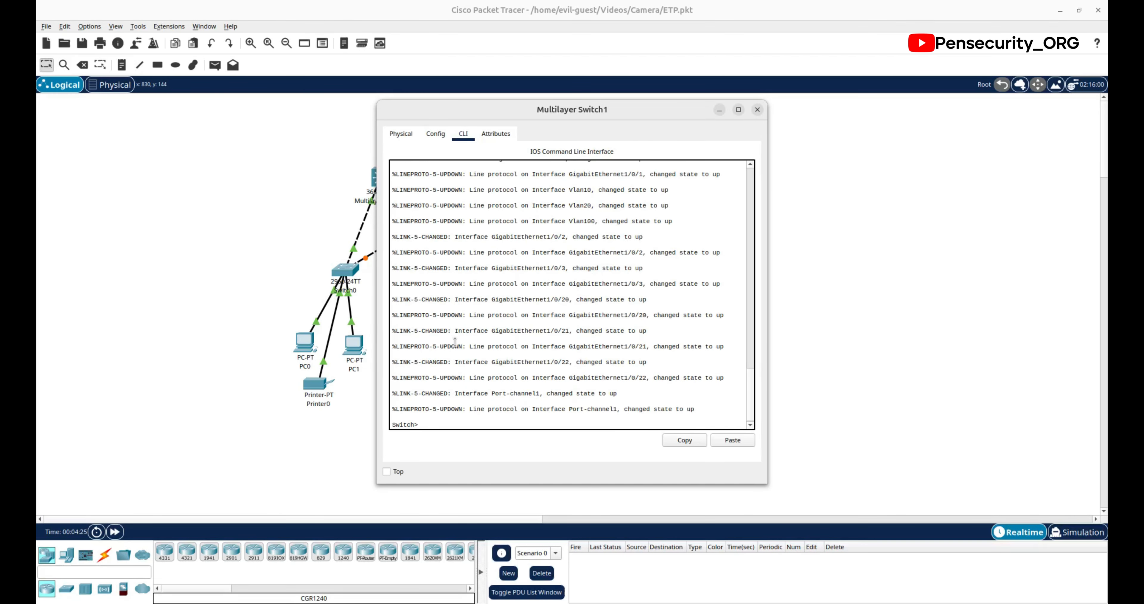
text(en)
key(Return)
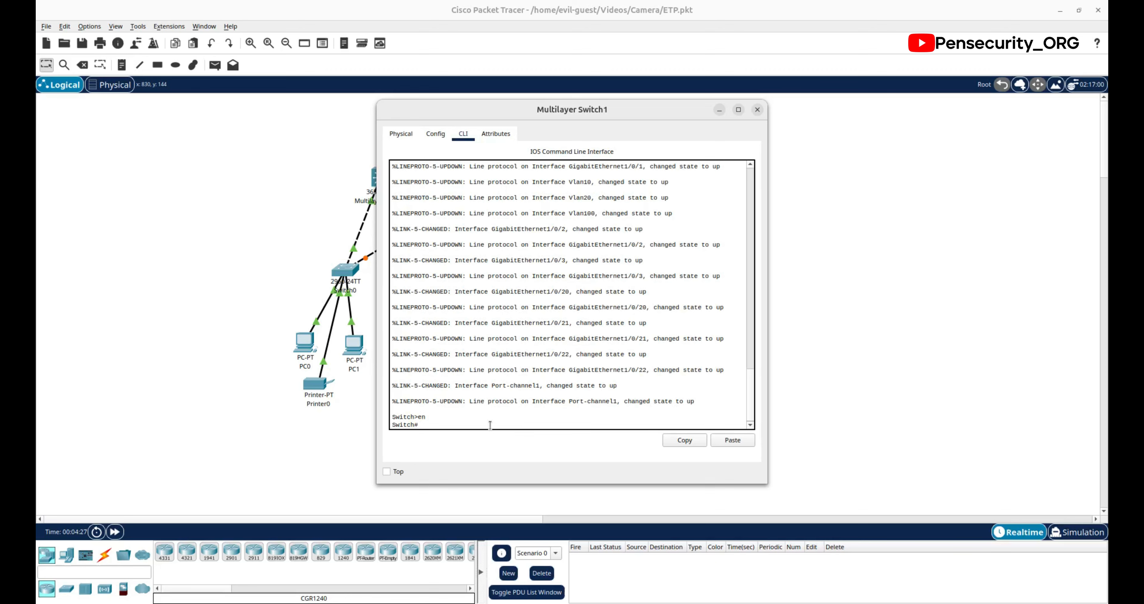
text(etherchannel summary)
key(Return)
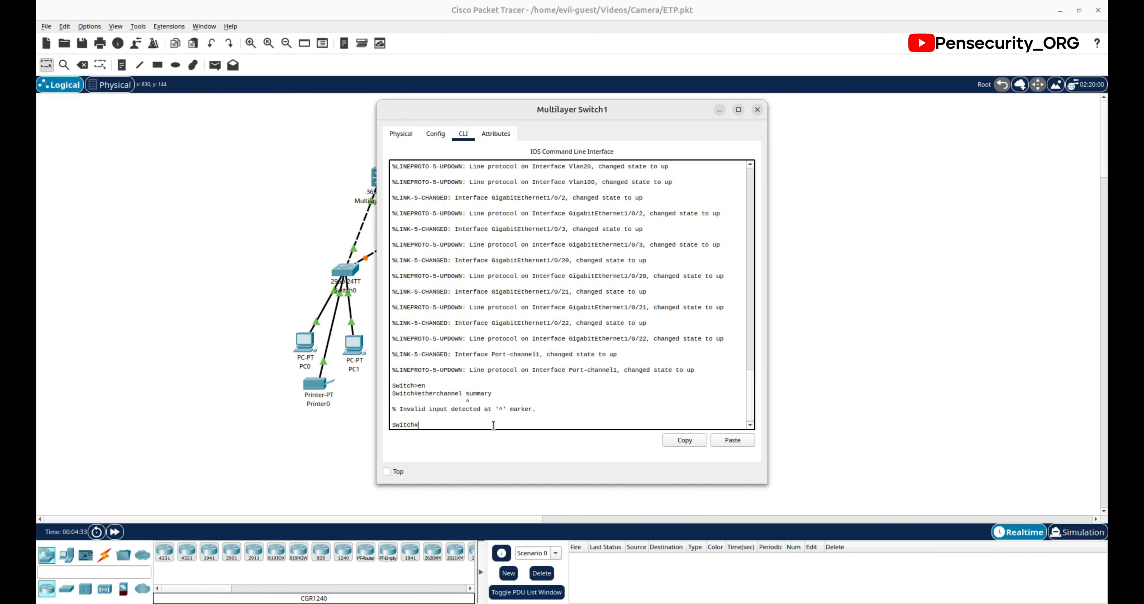
Step: Correct the recalled command to show etherchannel summary on Multilayer Switch1 and examine the port-channel's protocol and member ports
key(Up)
key(Left)
key(Left)
key(Left)
key(Left)
key(Left)
key(Left)
key(Left)
key(Left)
key(Left)
text(show)
key(Return)
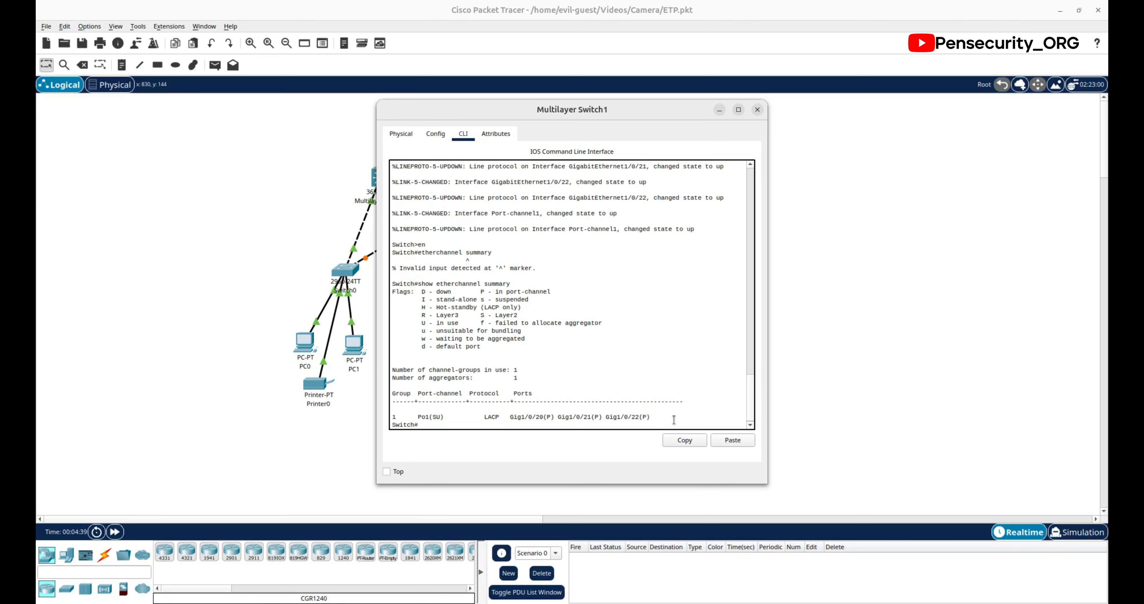
drag(654, 417, 488, 412)
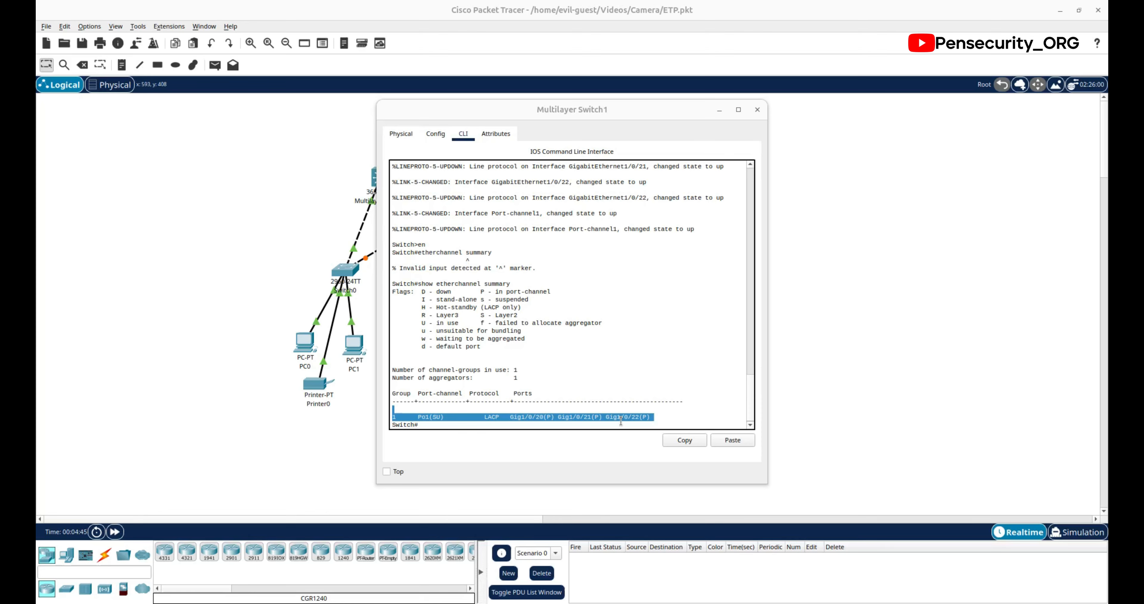
click(472, 423)
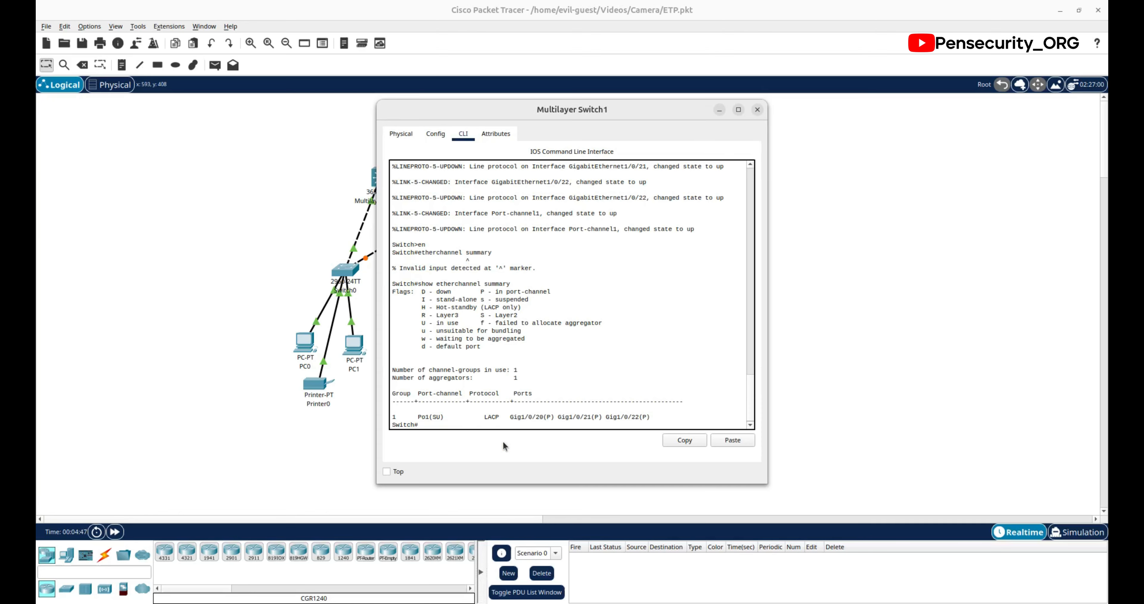
Step: Display the spanning-tree details for VLAN 10 on Multilayer Switch1 with show spanning-tree vlan 10
text(show spanning-tree vlan 10)
key(Return)
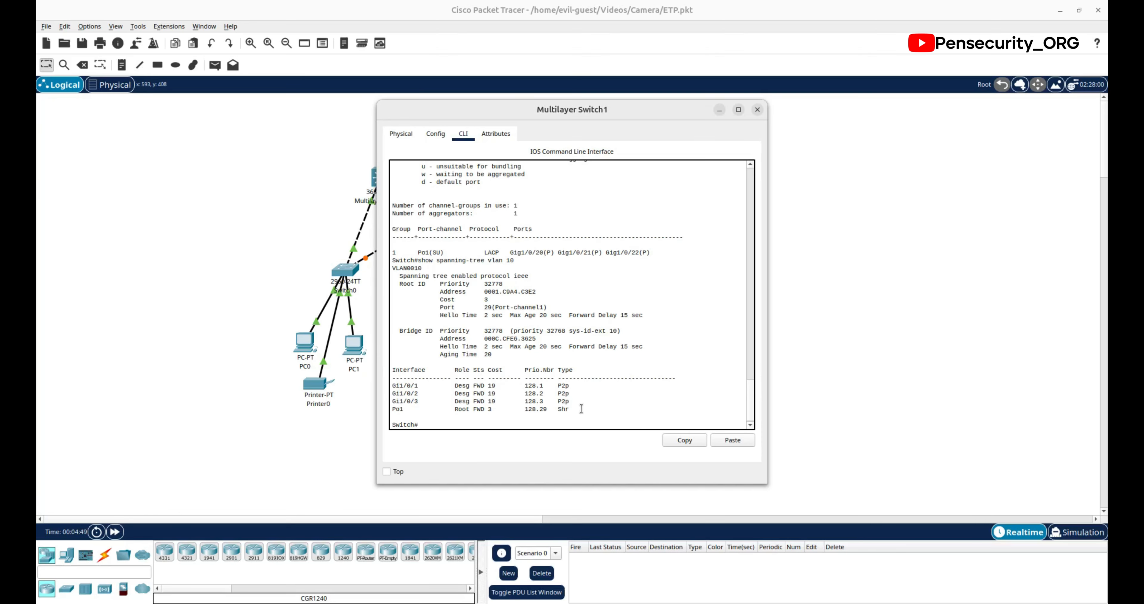
Step: Examine the interface roles and the Po1 entry in Multilayer Switch1's VLAN 10 spanning-tree table, and leave the switch's command line
drag(588, 413, 393, 383)
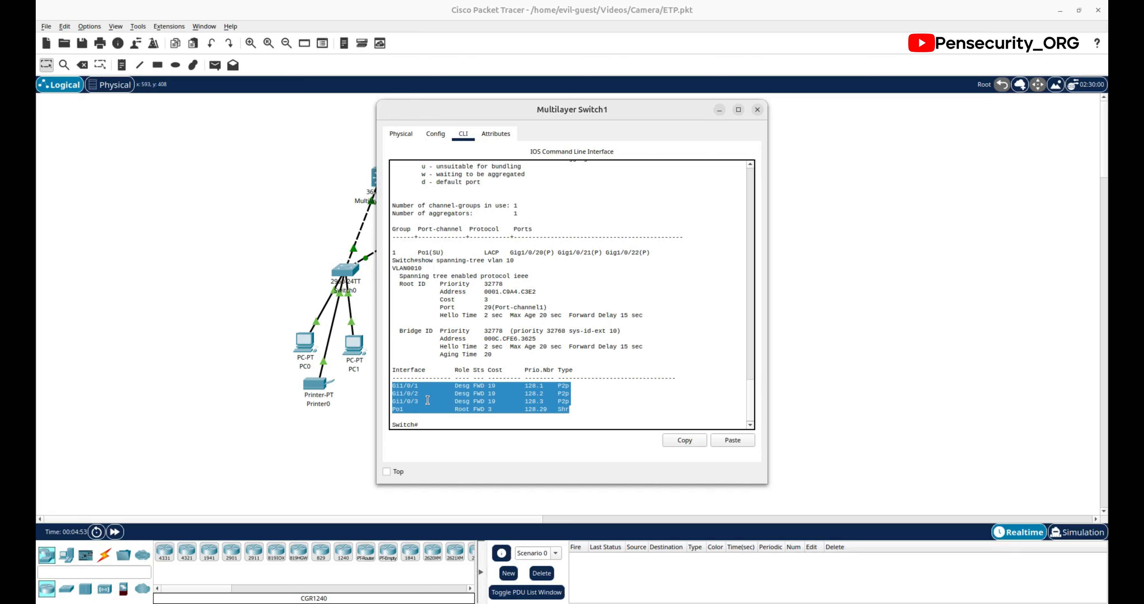
click(446, 416)
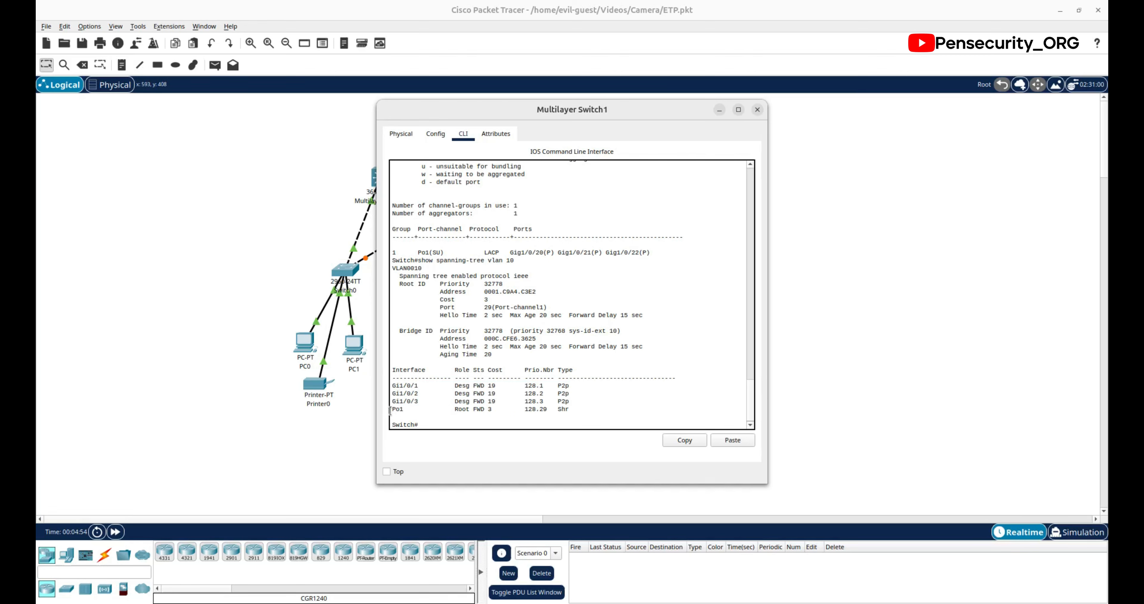
drag(391, 409, 574, 413)
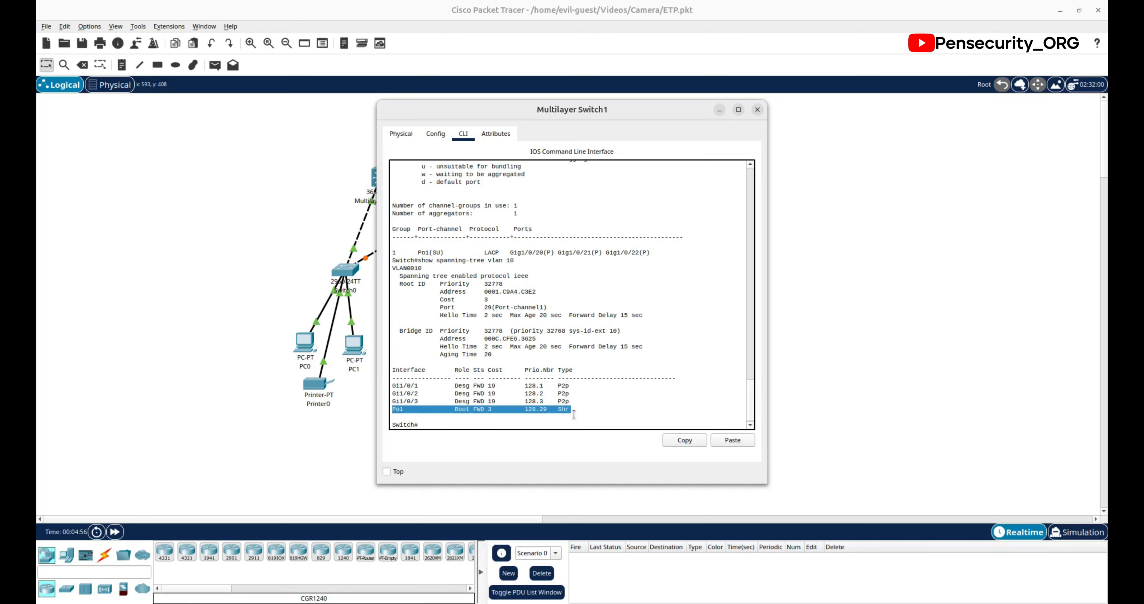
click(830, 316)
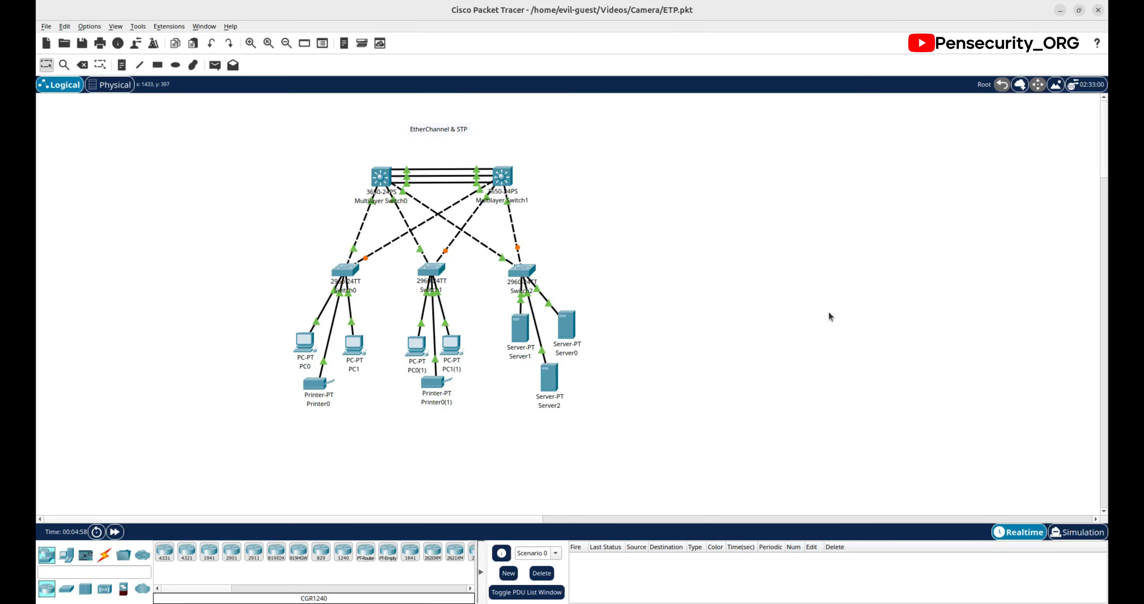
Step: Switch to simulation mode, play the network traffic briefly, pause it and close the event list
click(1076, 531)
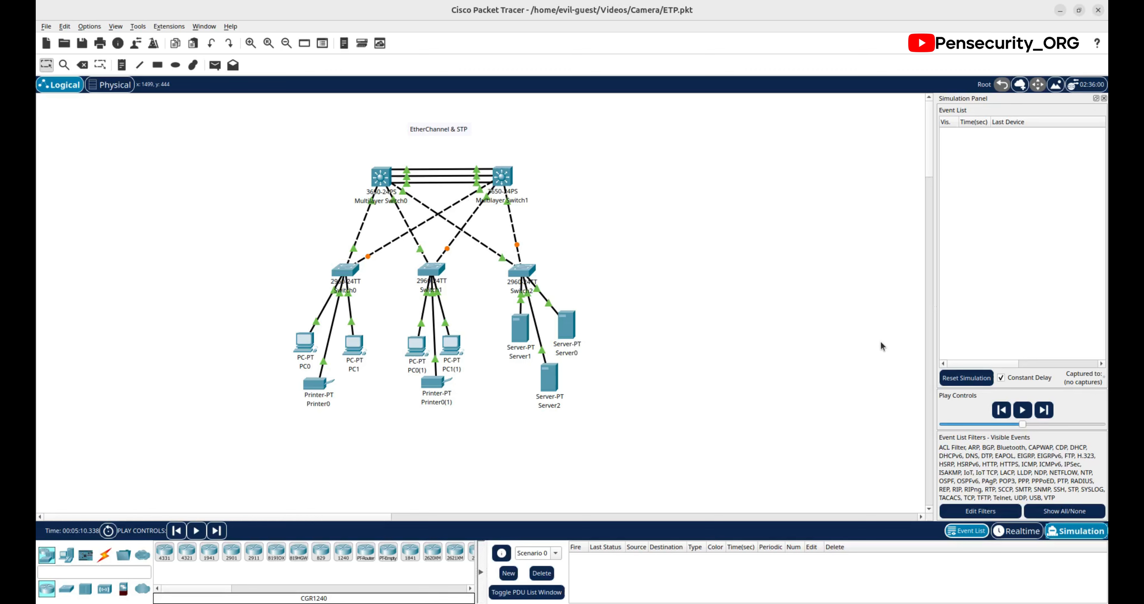
click(1026, 412)
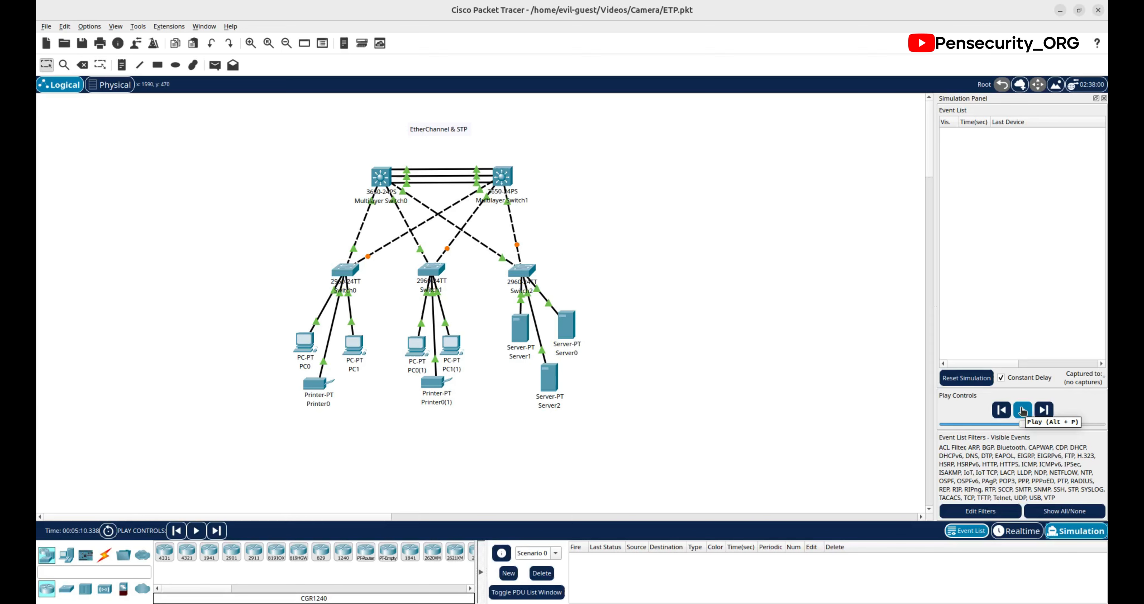
click(1023, 411)
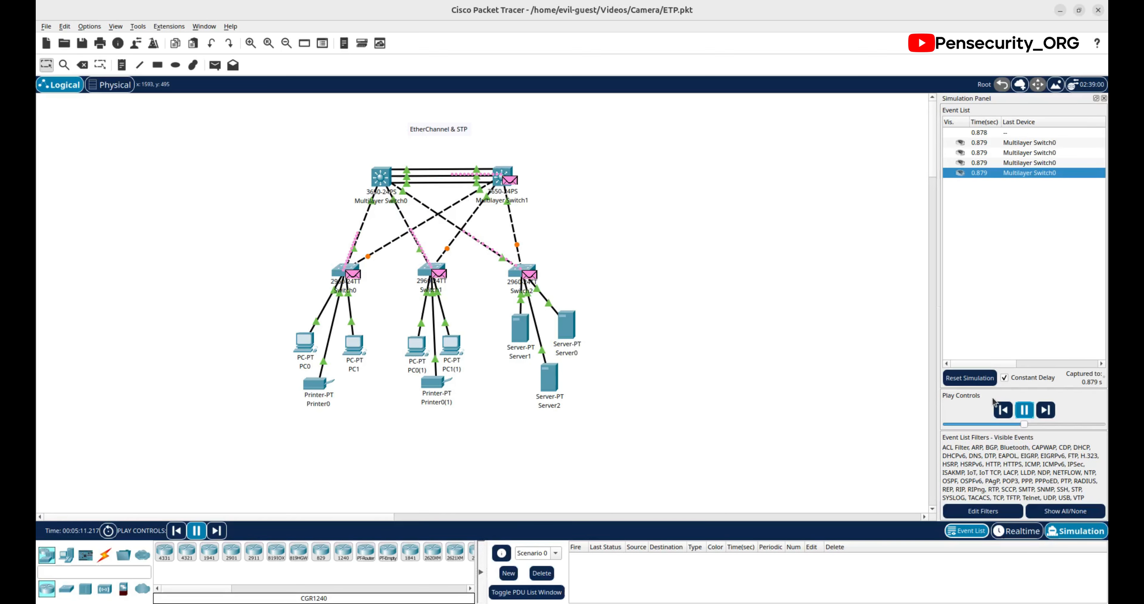
click(1023, 410)
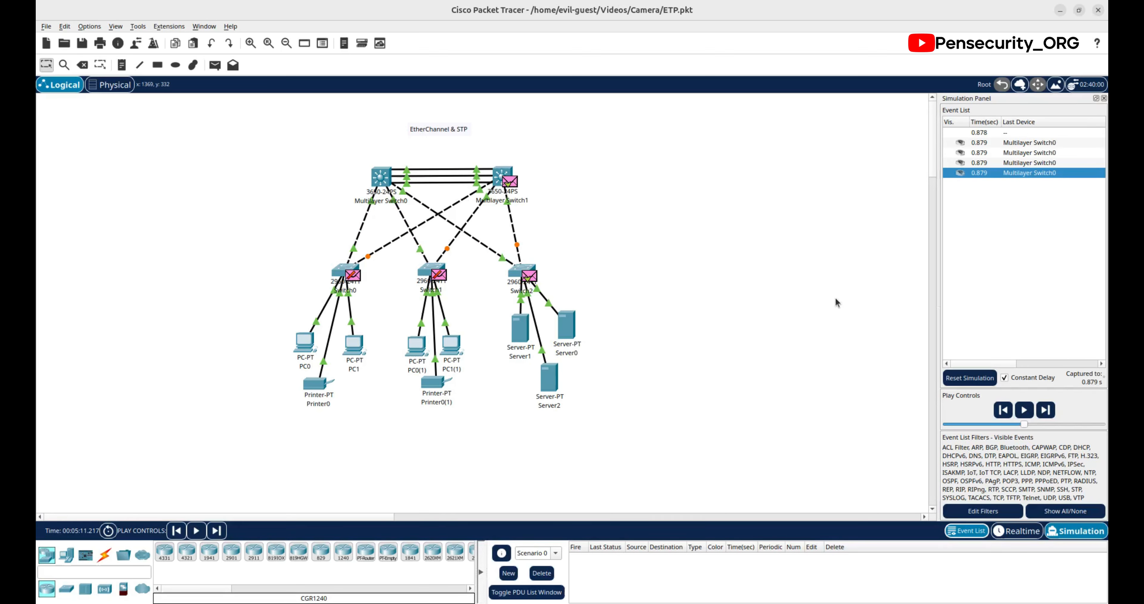
click(1104, 98)
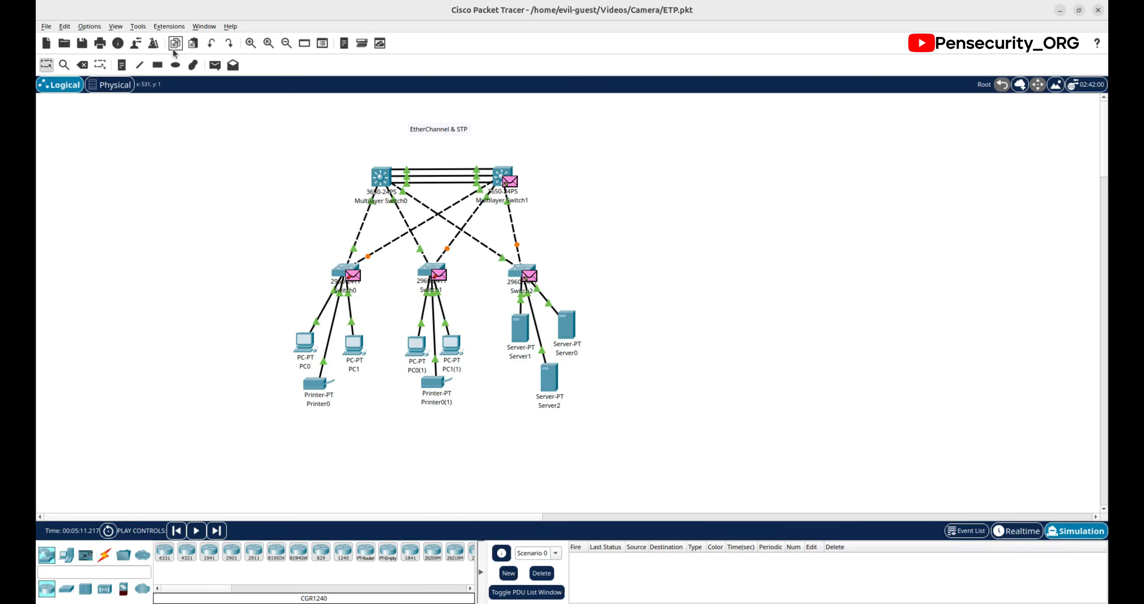
Step: Add a simple PDU from PC0 to Server1
click(215, 64)
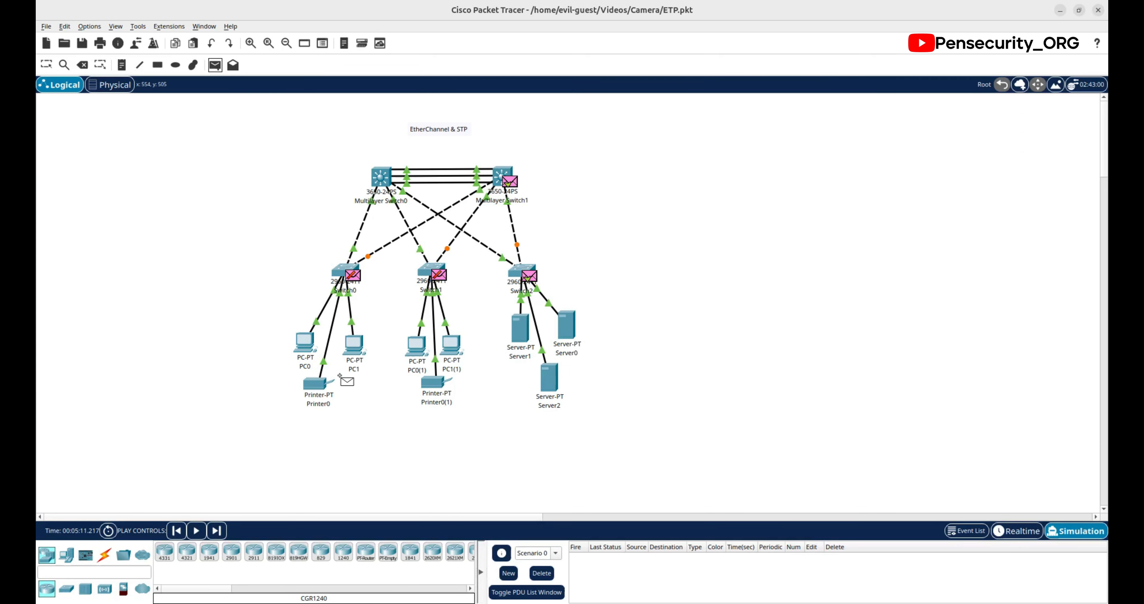
click(300, 341)
click(520, 330)
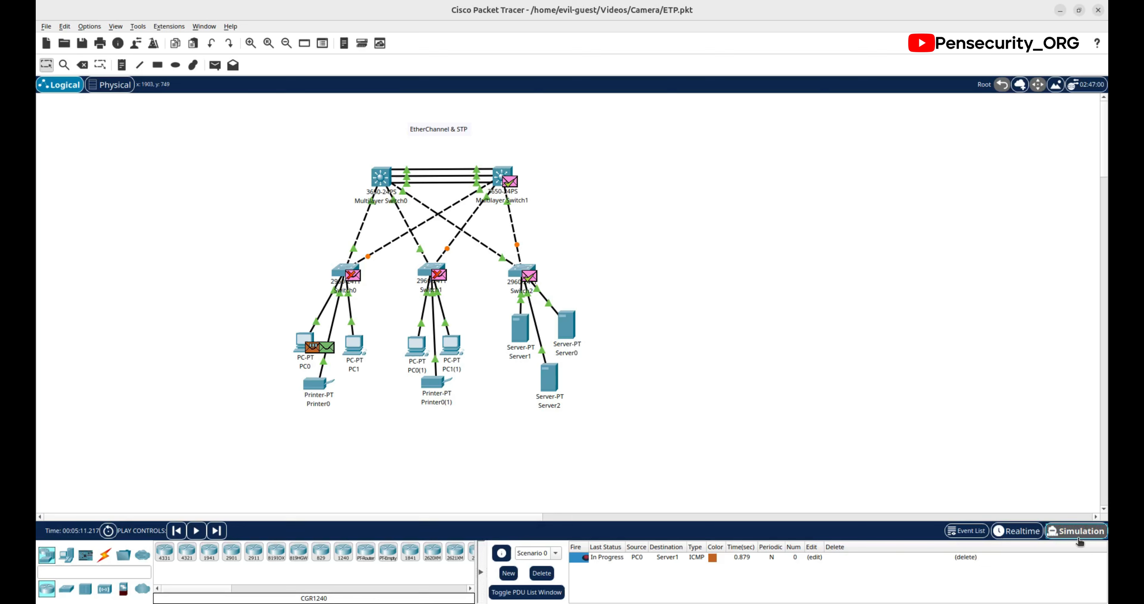
Step: Reopen the event list, play the simulation and follow the ICMP packet from PC0 through Switch0 to Multilayer Switch0
click(1070, 537)
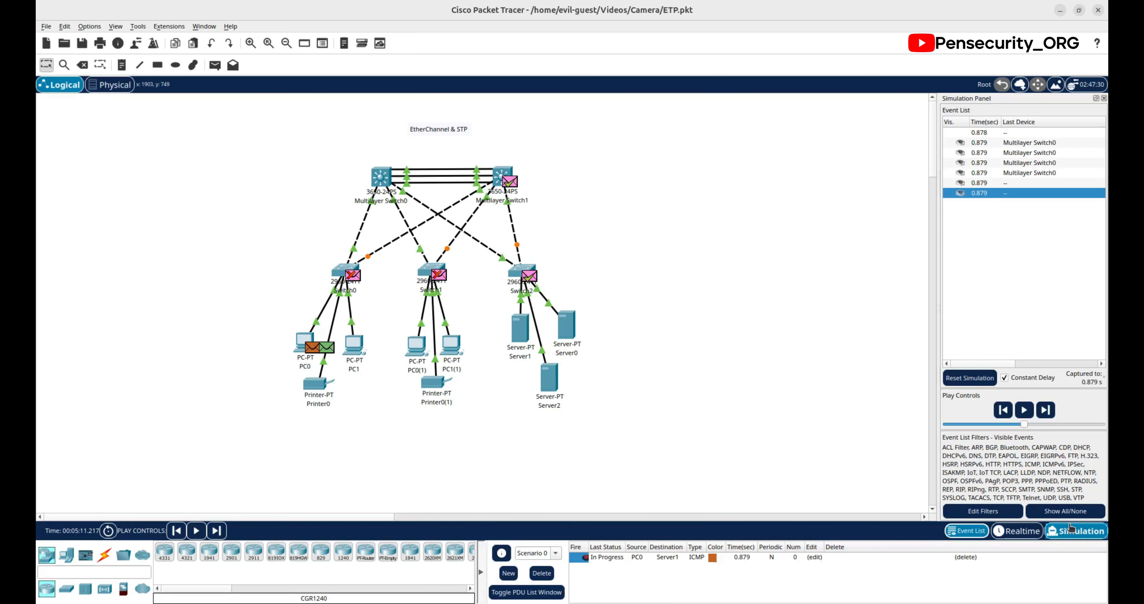
click(1024, 410)
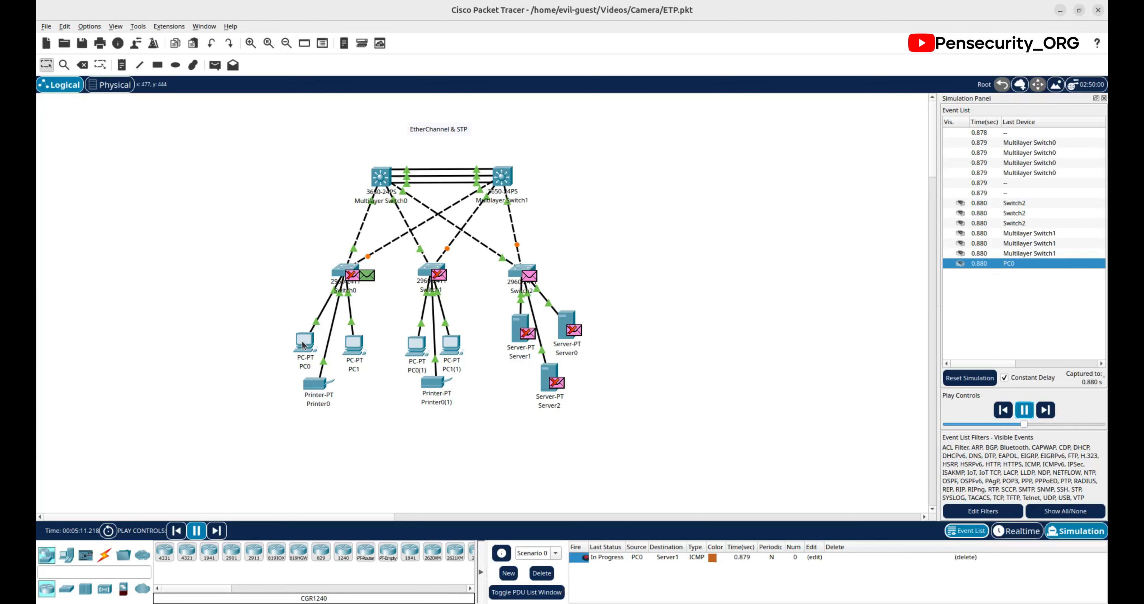
mouse_move(302, 344)
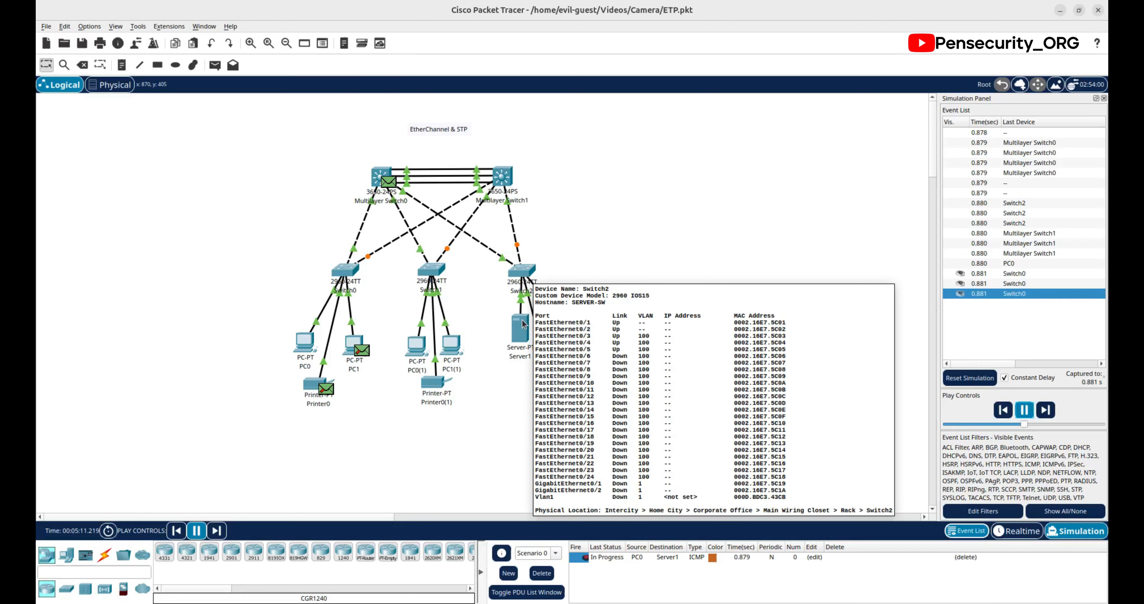
mouse_move(525, 328)
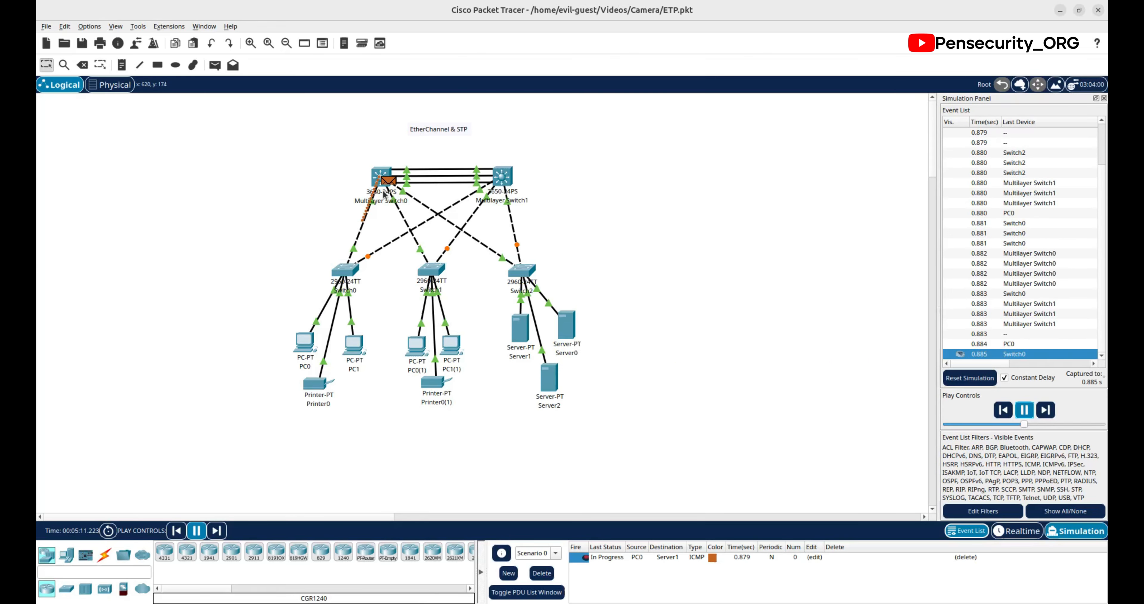
mouse_move(391, 190)
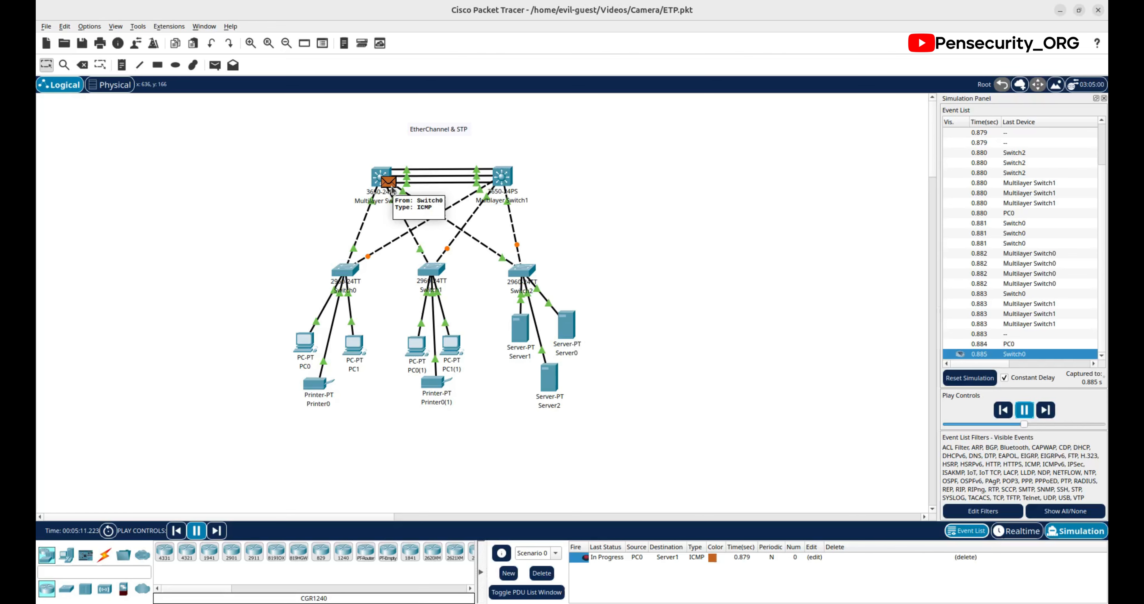